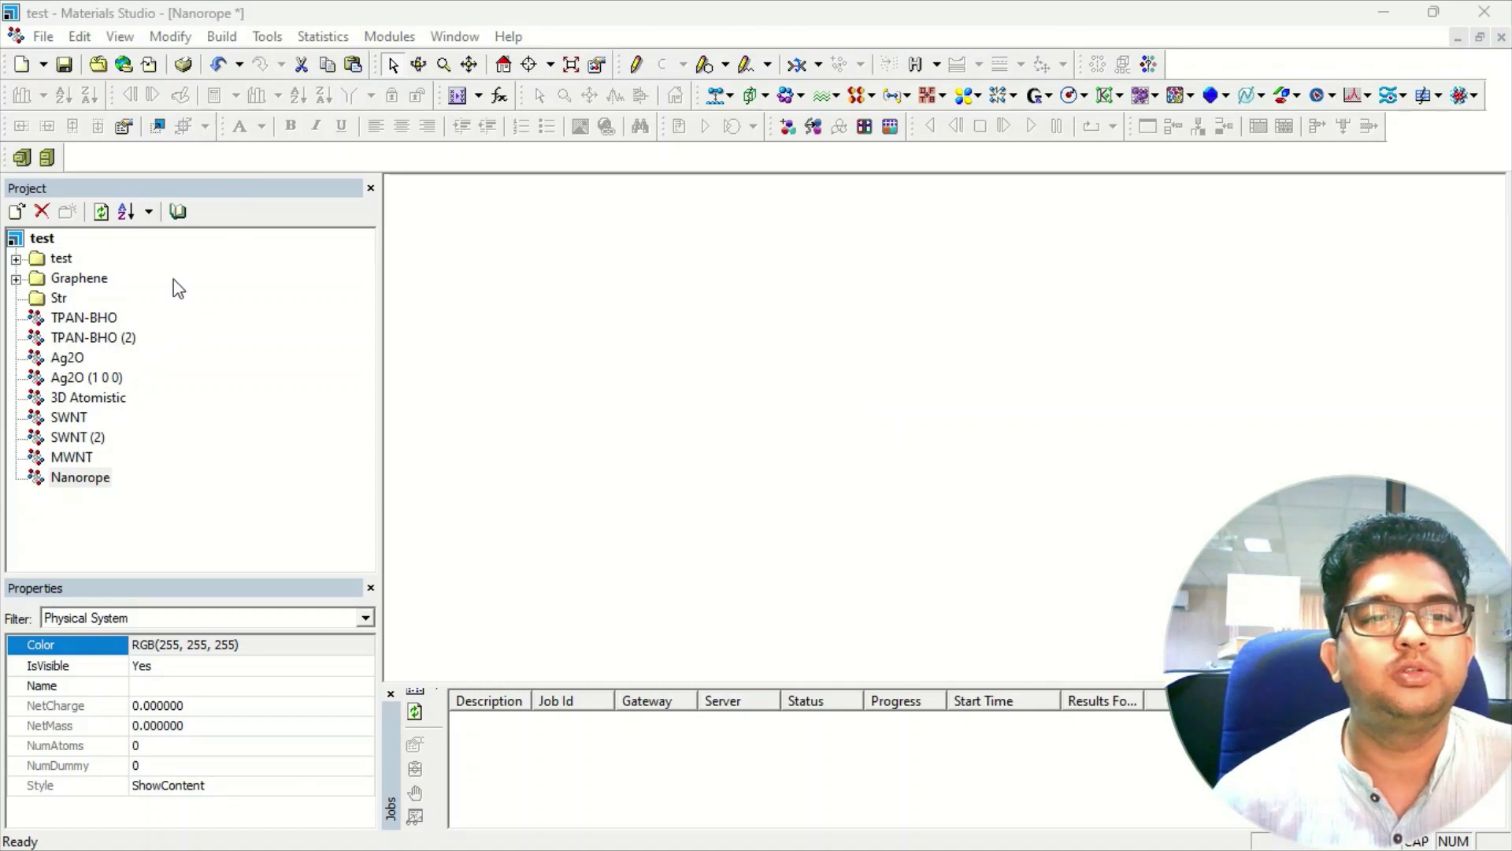
Step: Open the builder for nanorope nanostructures
left_click(222, 37)
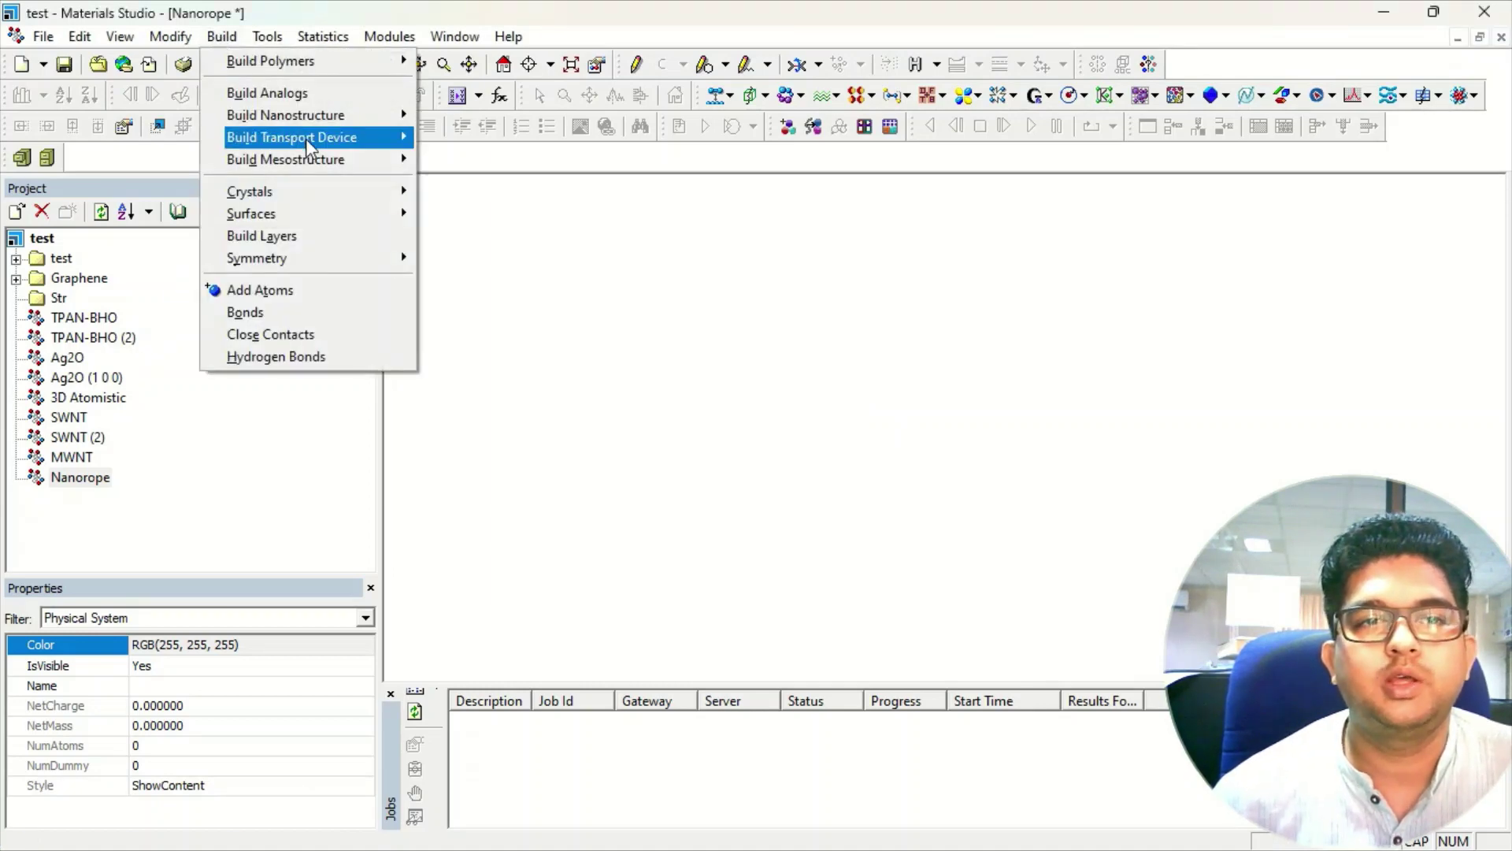
mouse_move(310, 117)
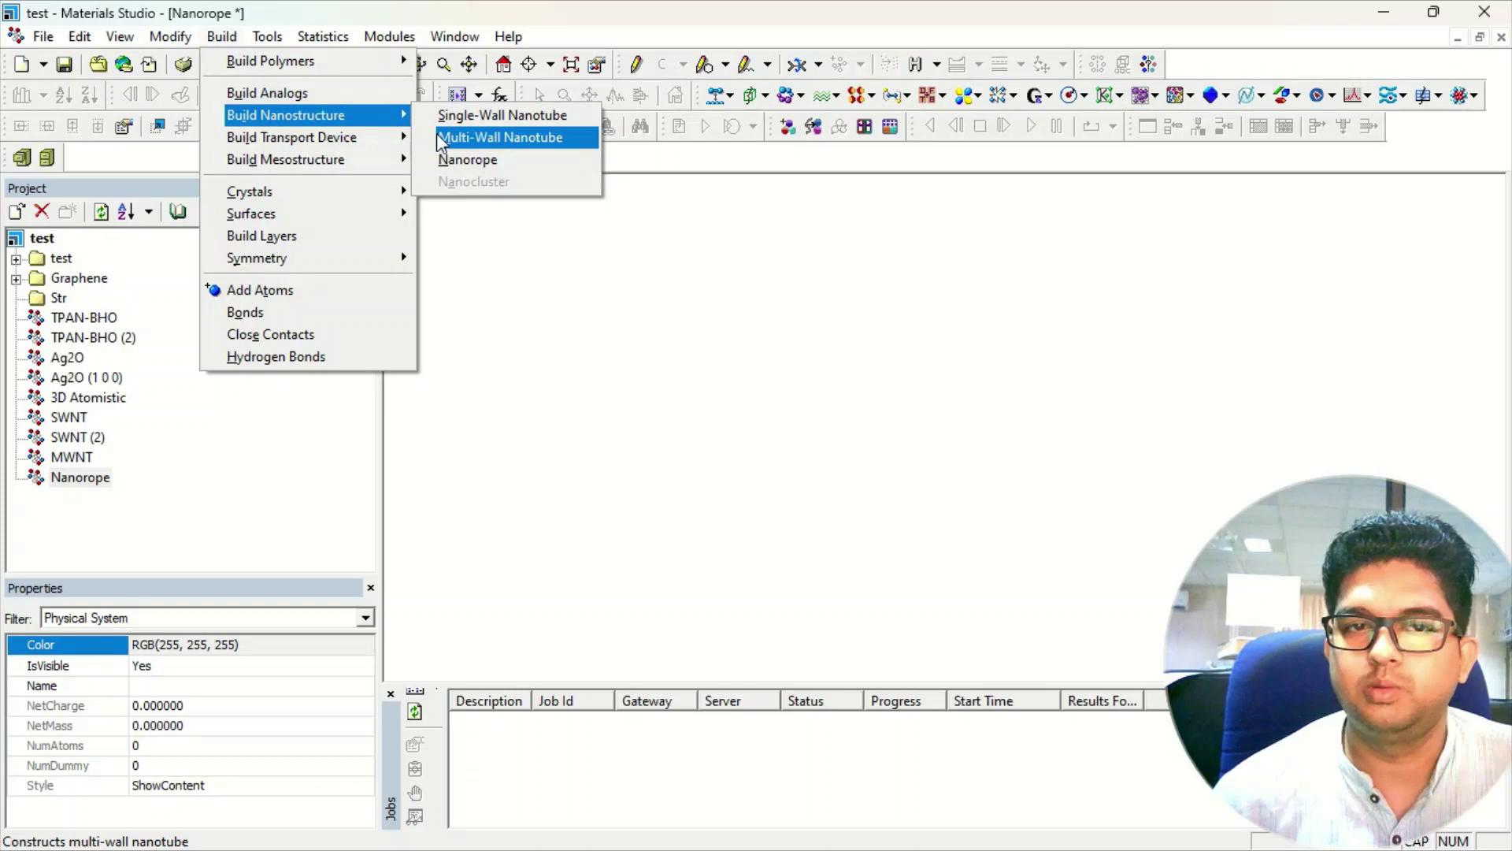
left_click(469, 160)
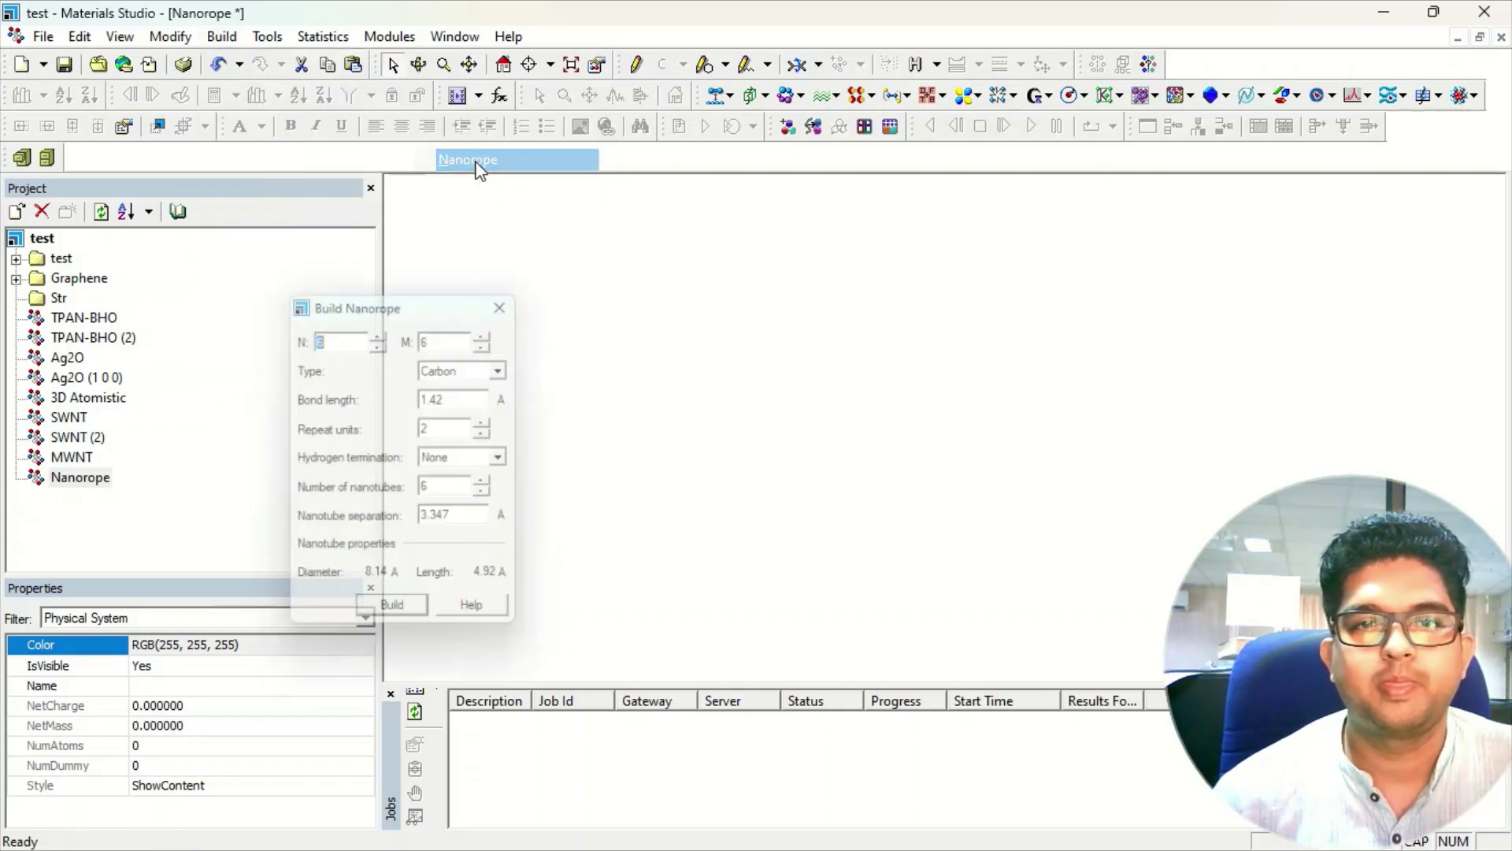
left_click_drag(442, 299, 451, 192)
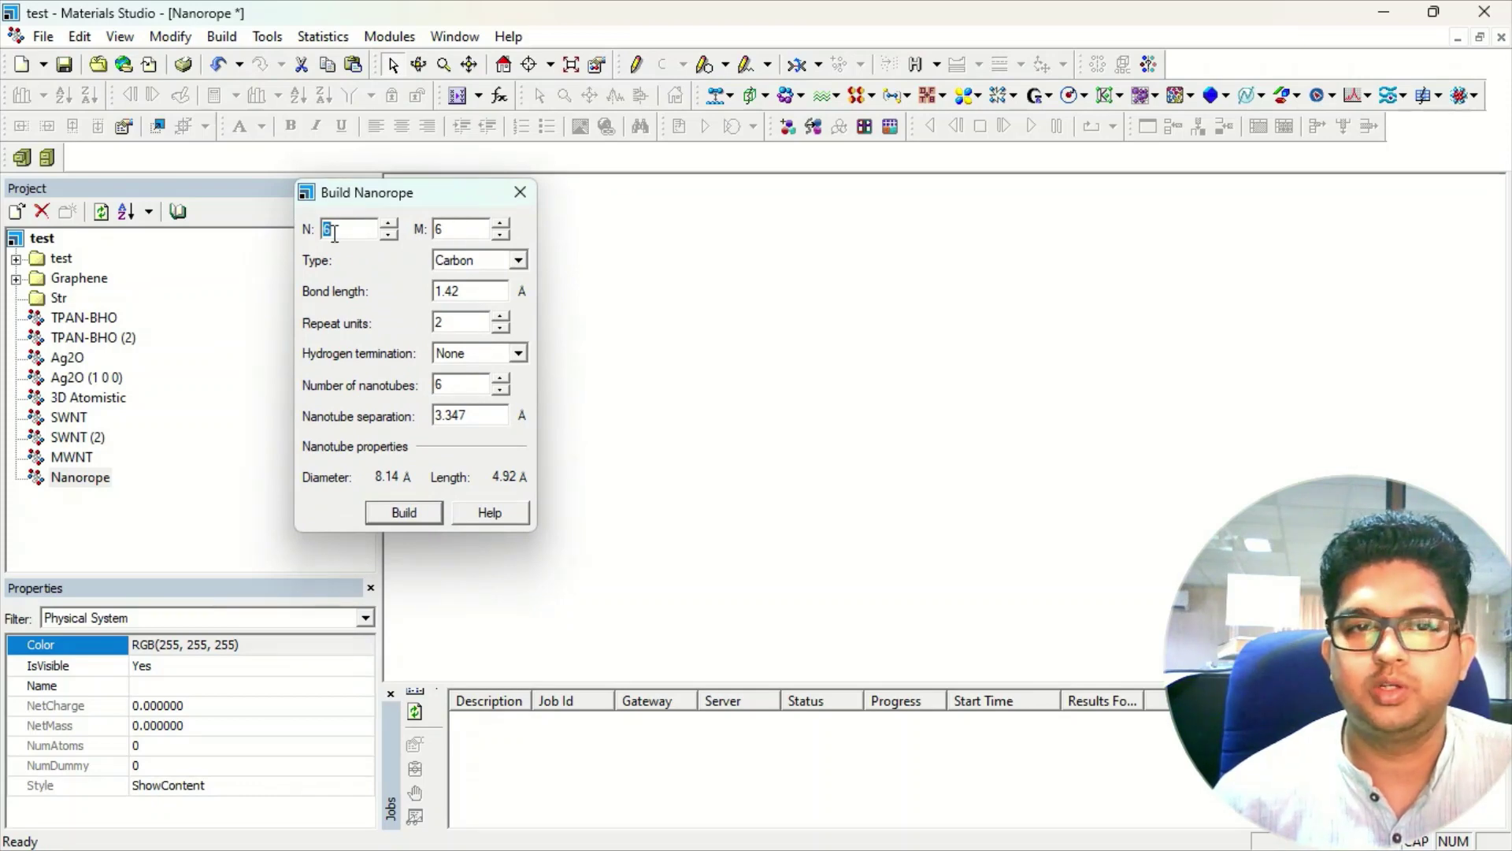
Step: Read the Build Nanorope help on what the N and M parameters control, and close the help page
left_click(495, 512)
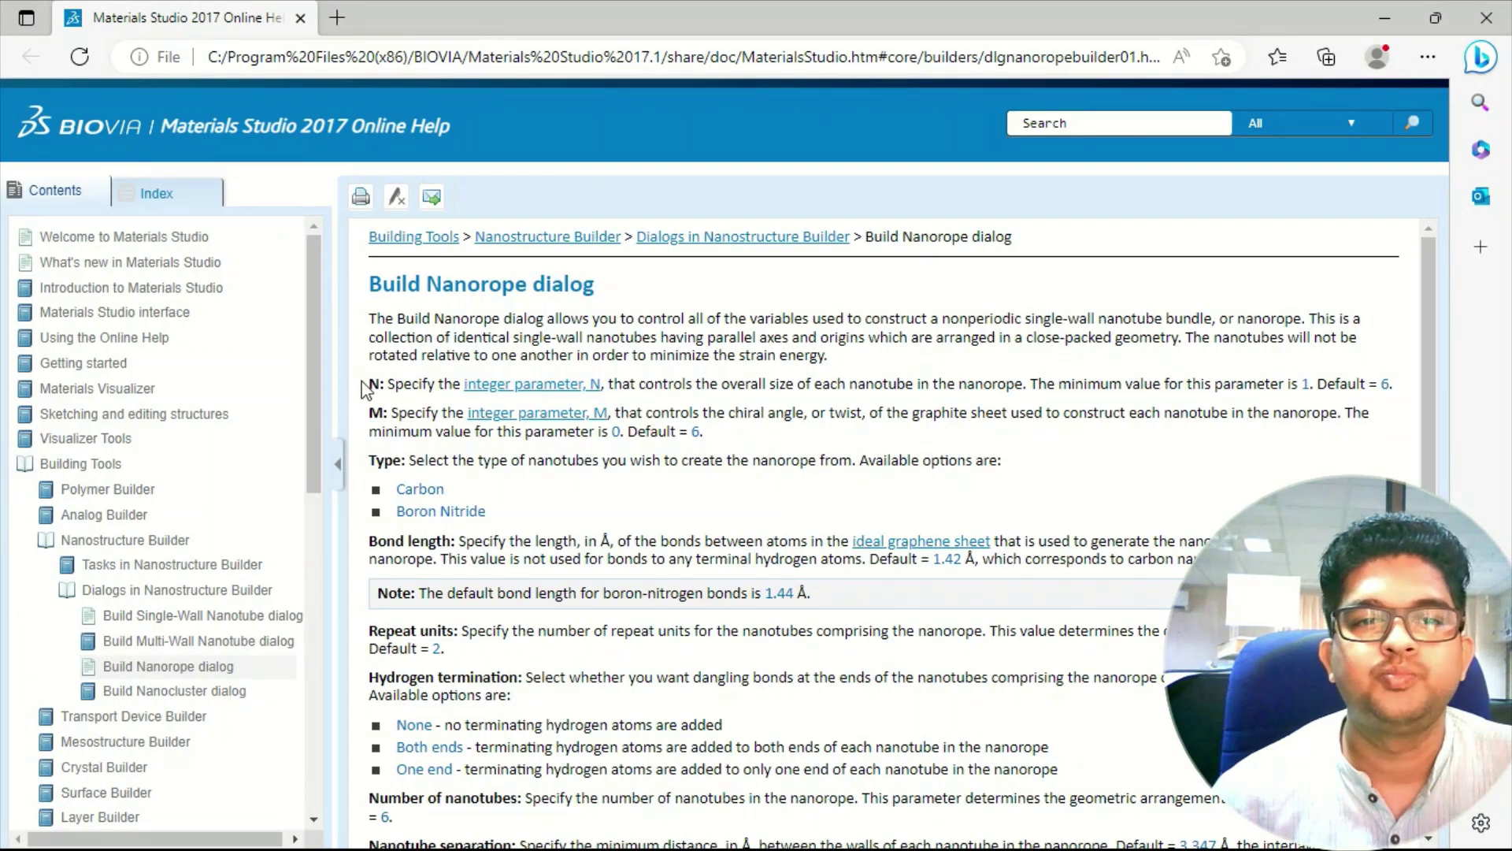
left_click_drag(722, 386, 1024, 391)
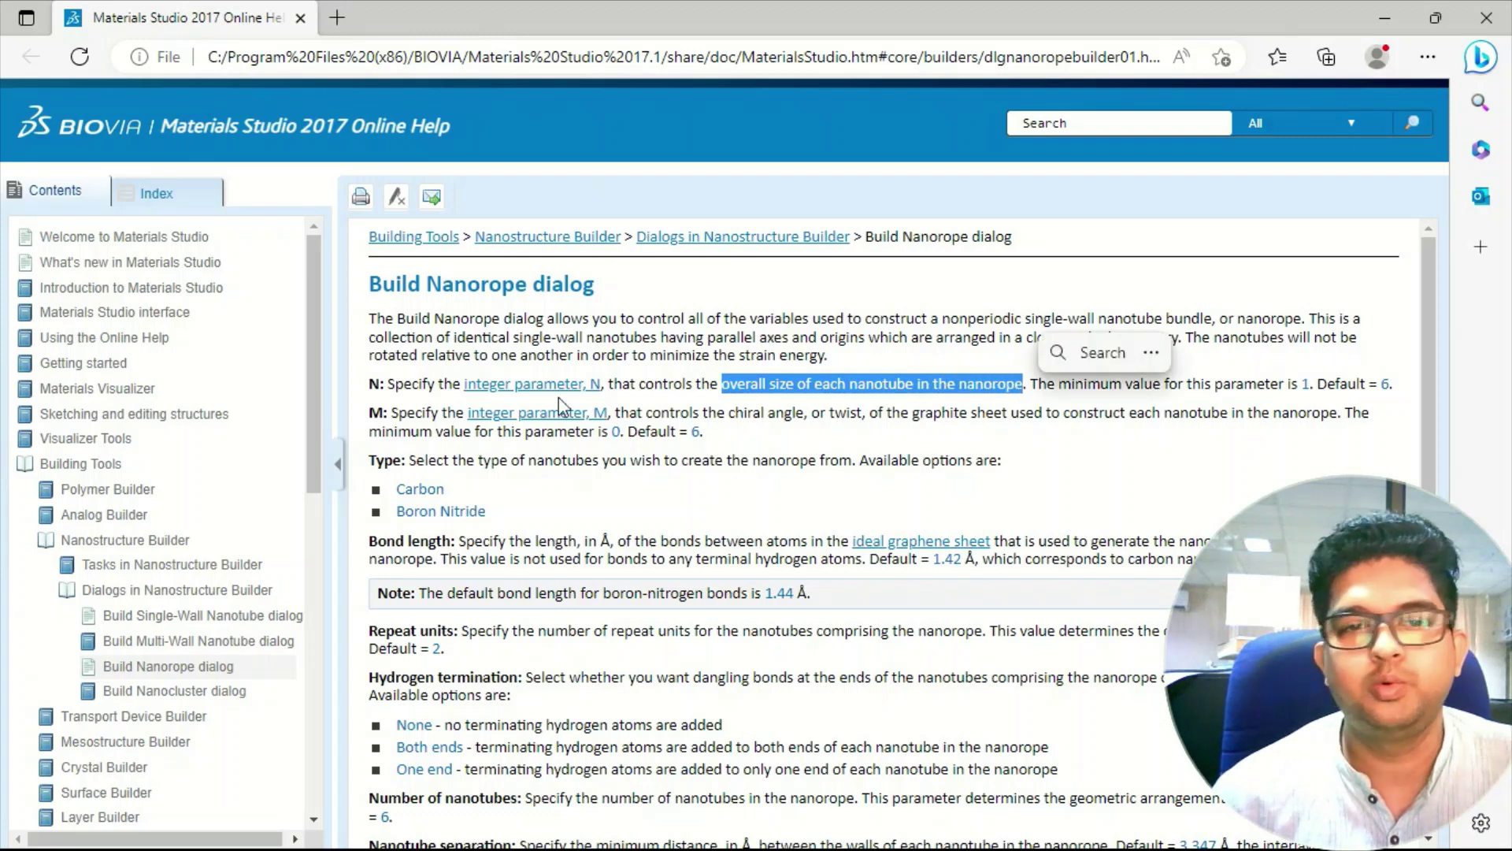
left_click_drag(729, 412, 805, 414)
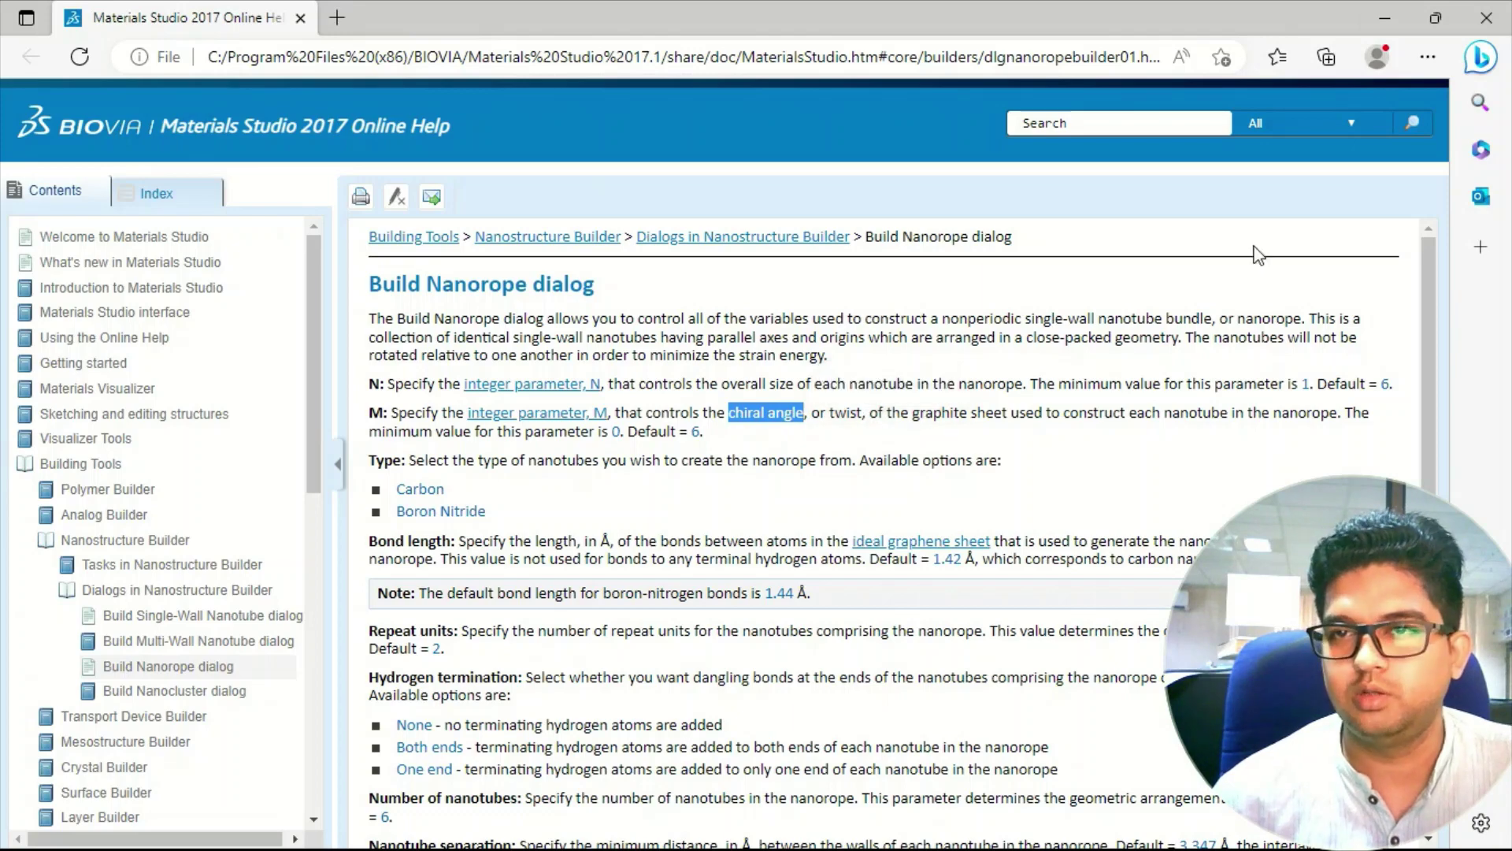
left_click(1486, 17)
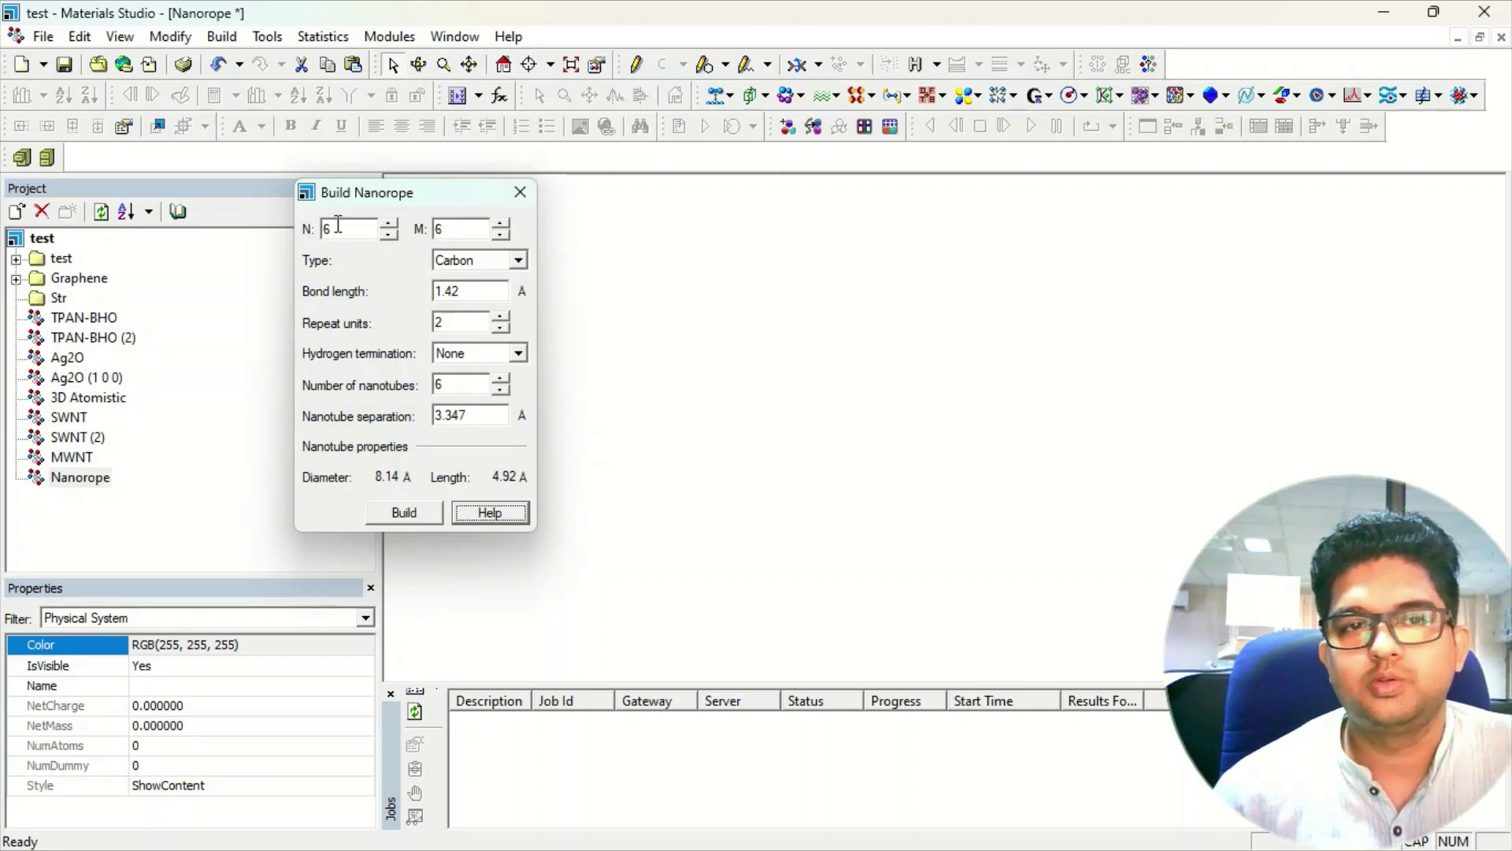
Step: Set the nanorope's N parameter to 4, with M at 6 and Carbon as the nanotube type
left_click_drag(338, 226, 316, 228)
type("4")
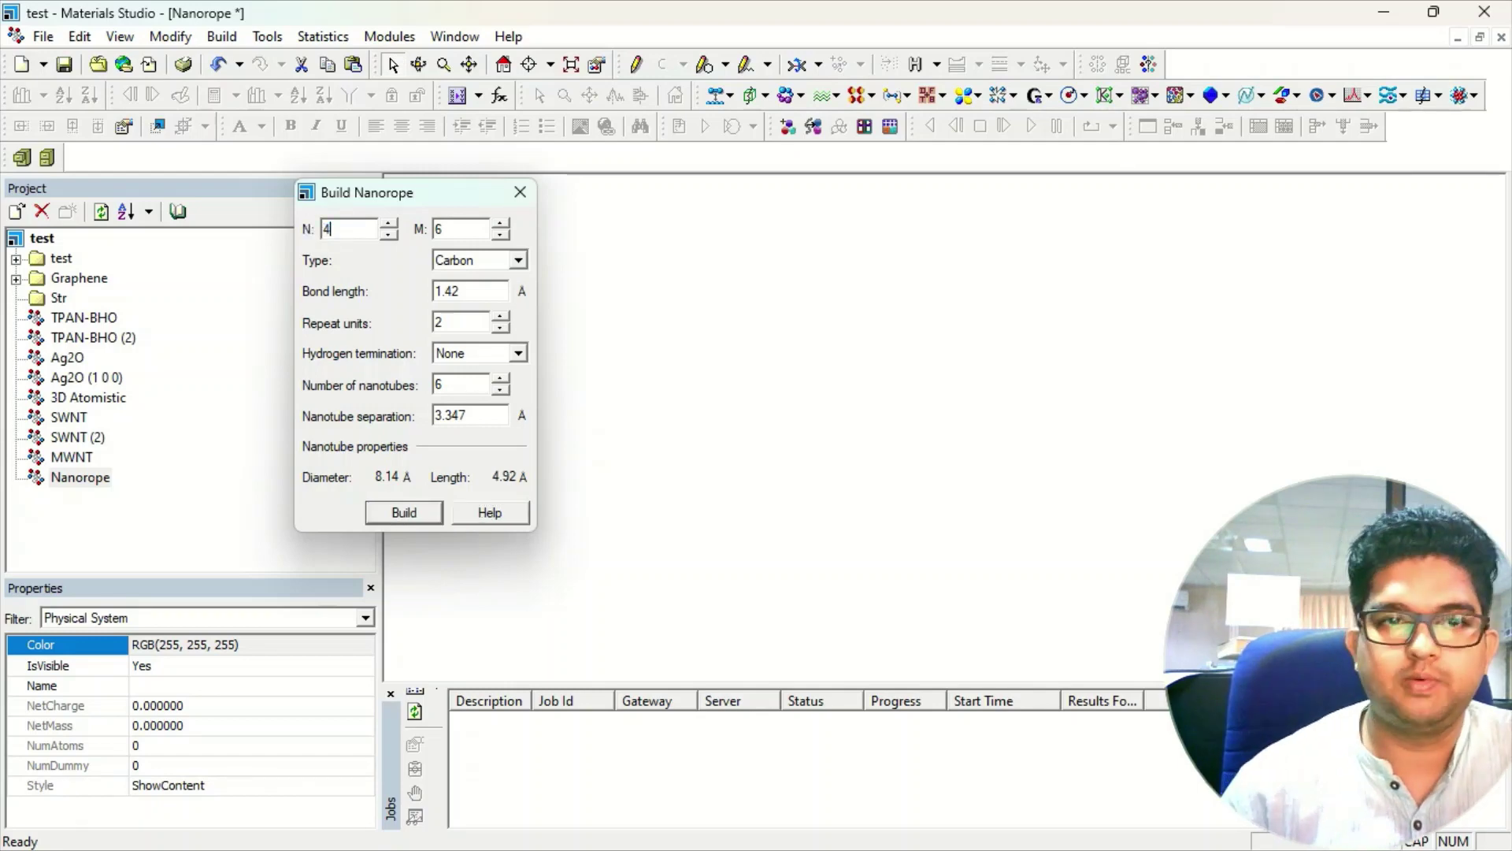
left_click(453, 237)
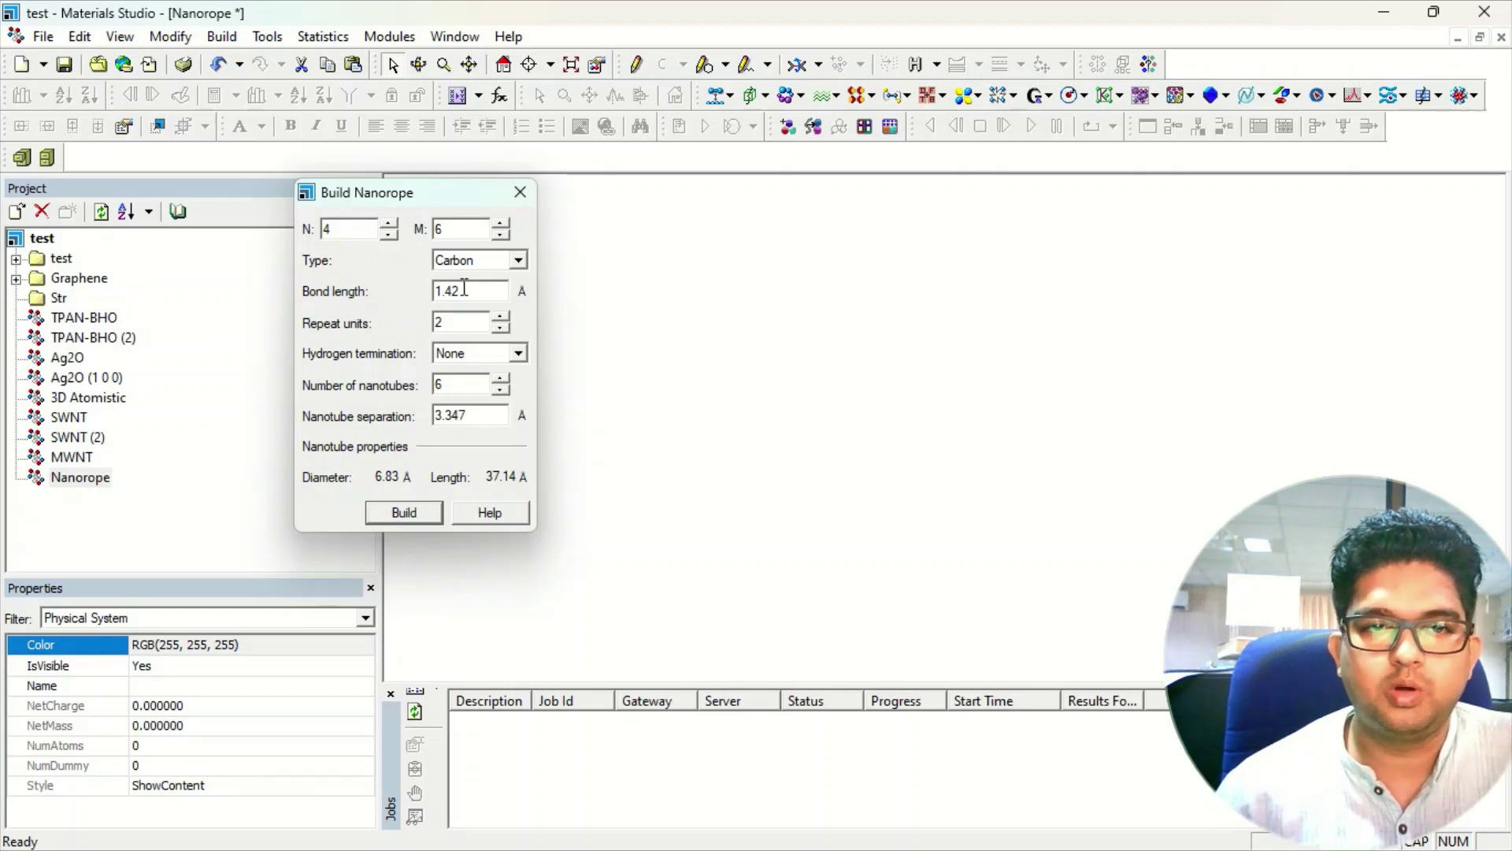
left_click(471, 261)
left_click(477, 276)
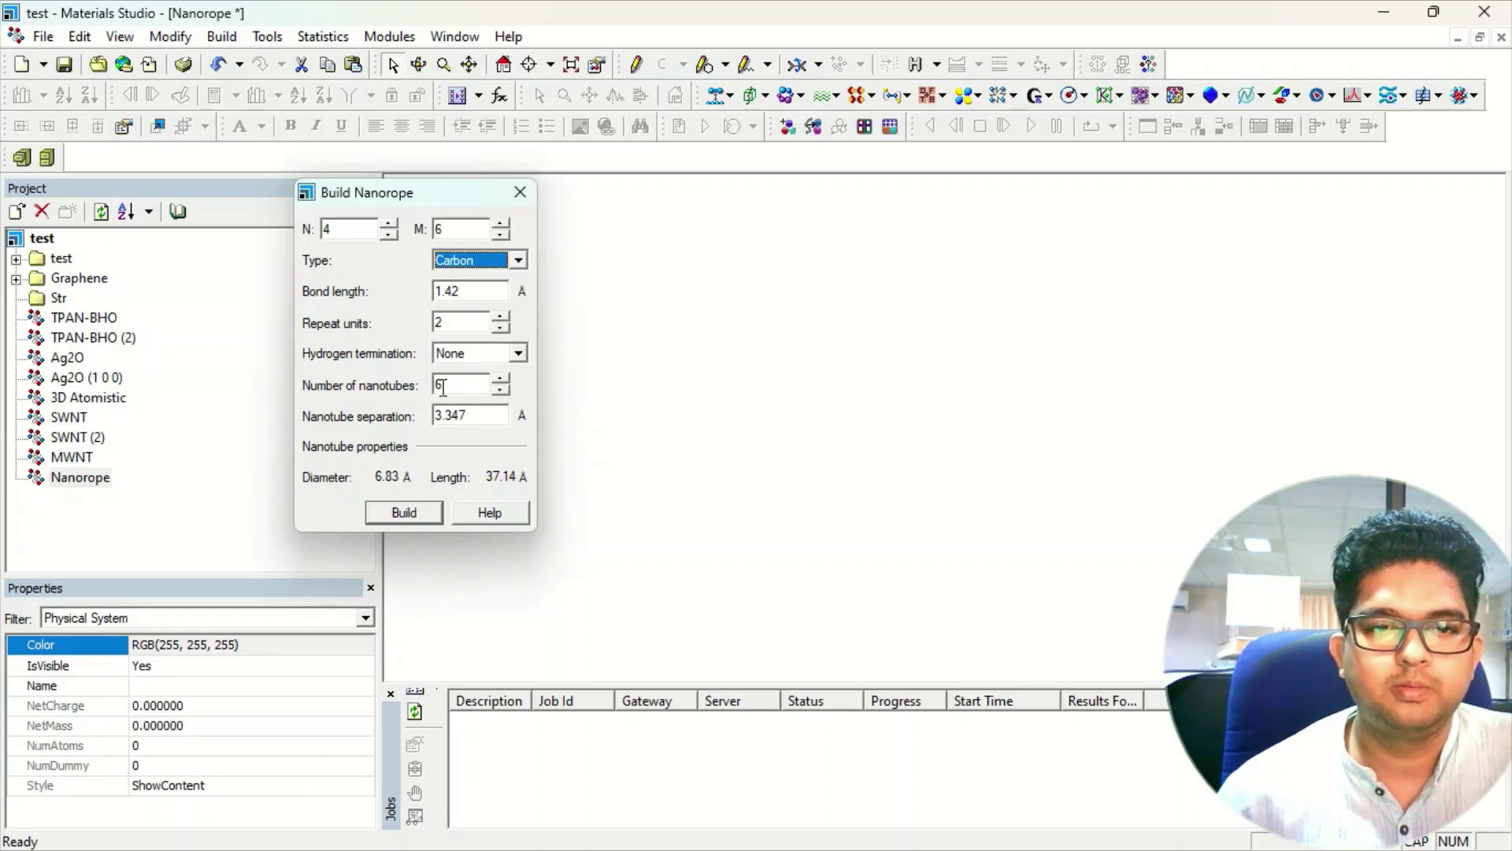
Step: Build the nanorope with hydrogen termination at both ends and 9 nanotubes, and close the builder
left_click(473, 354)
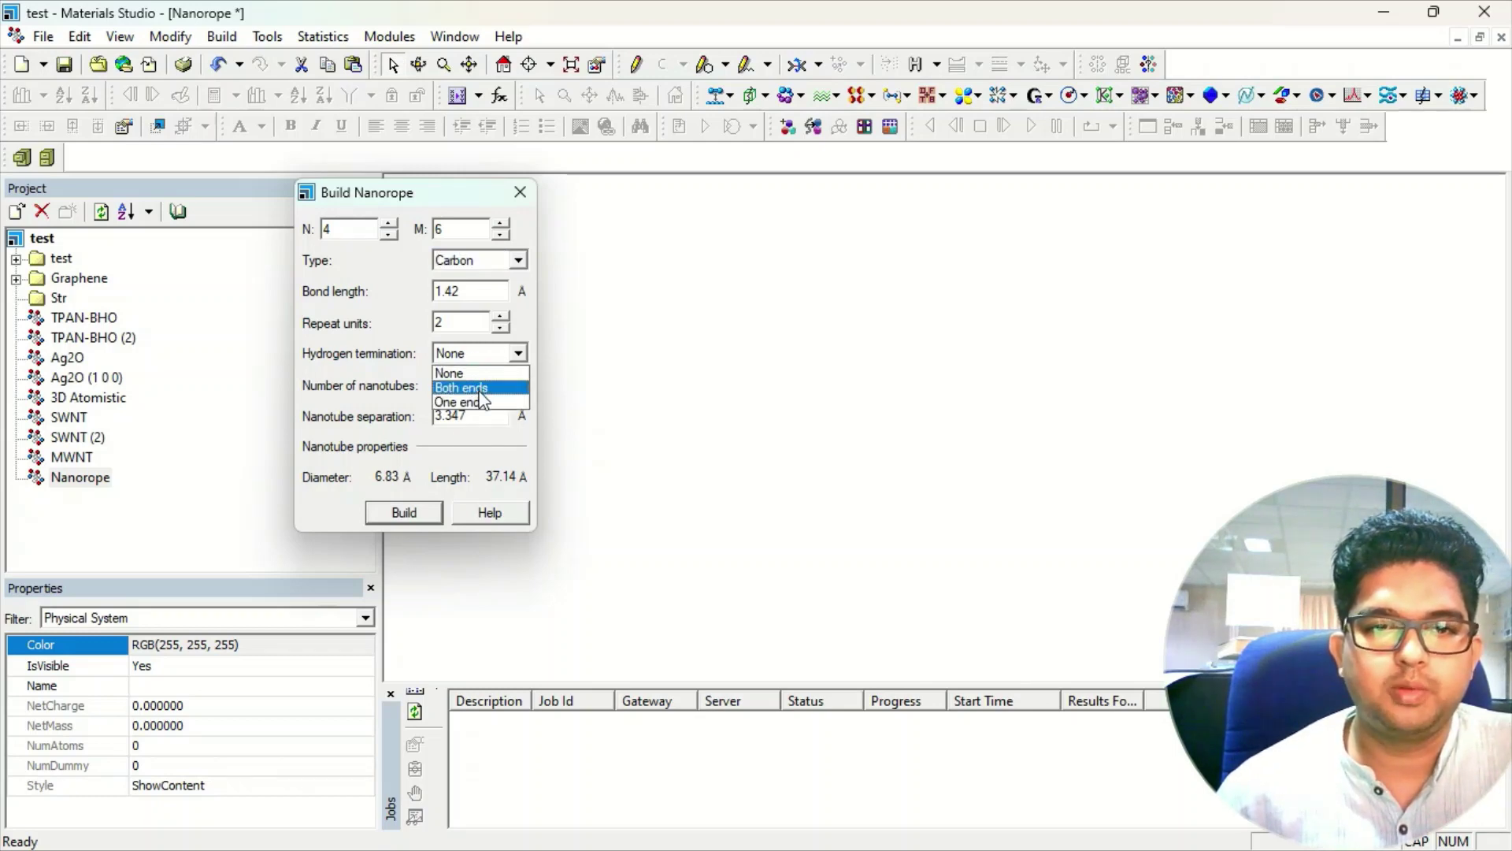
left_click(481, 386)
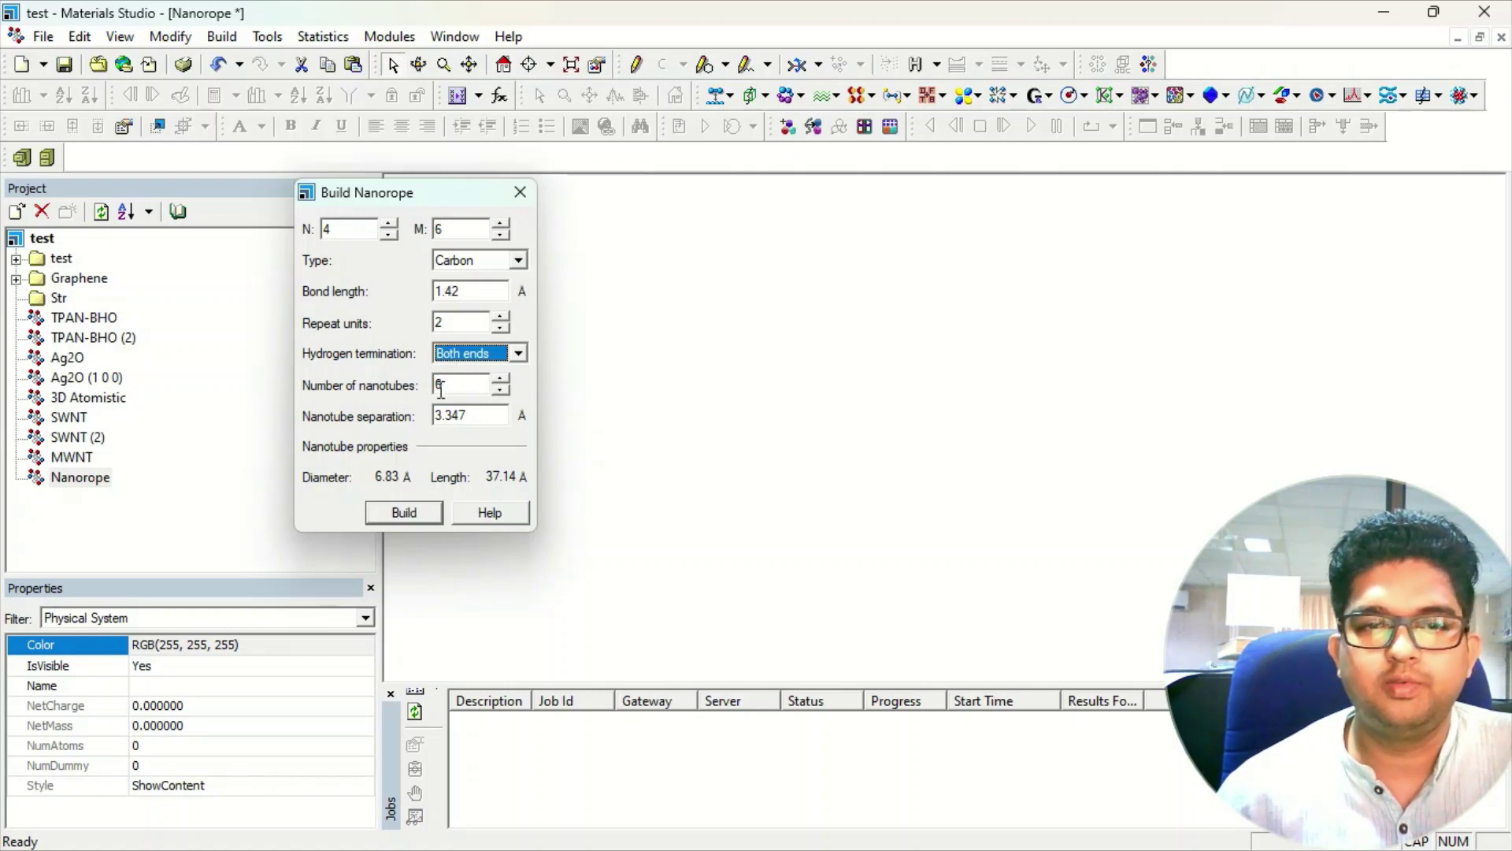
left_click(501, 379)
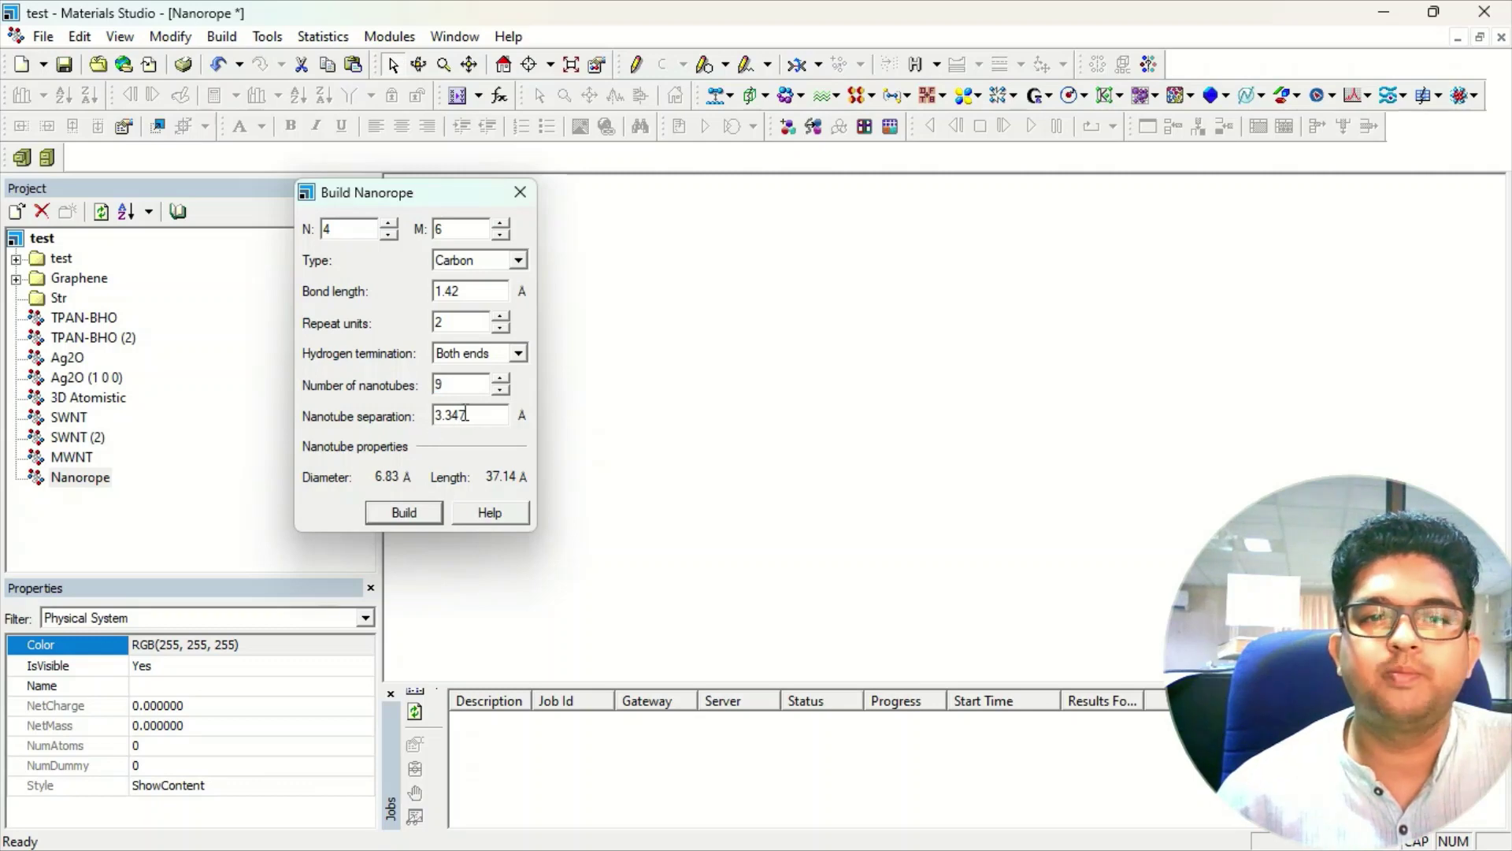
left_click(407, 510)
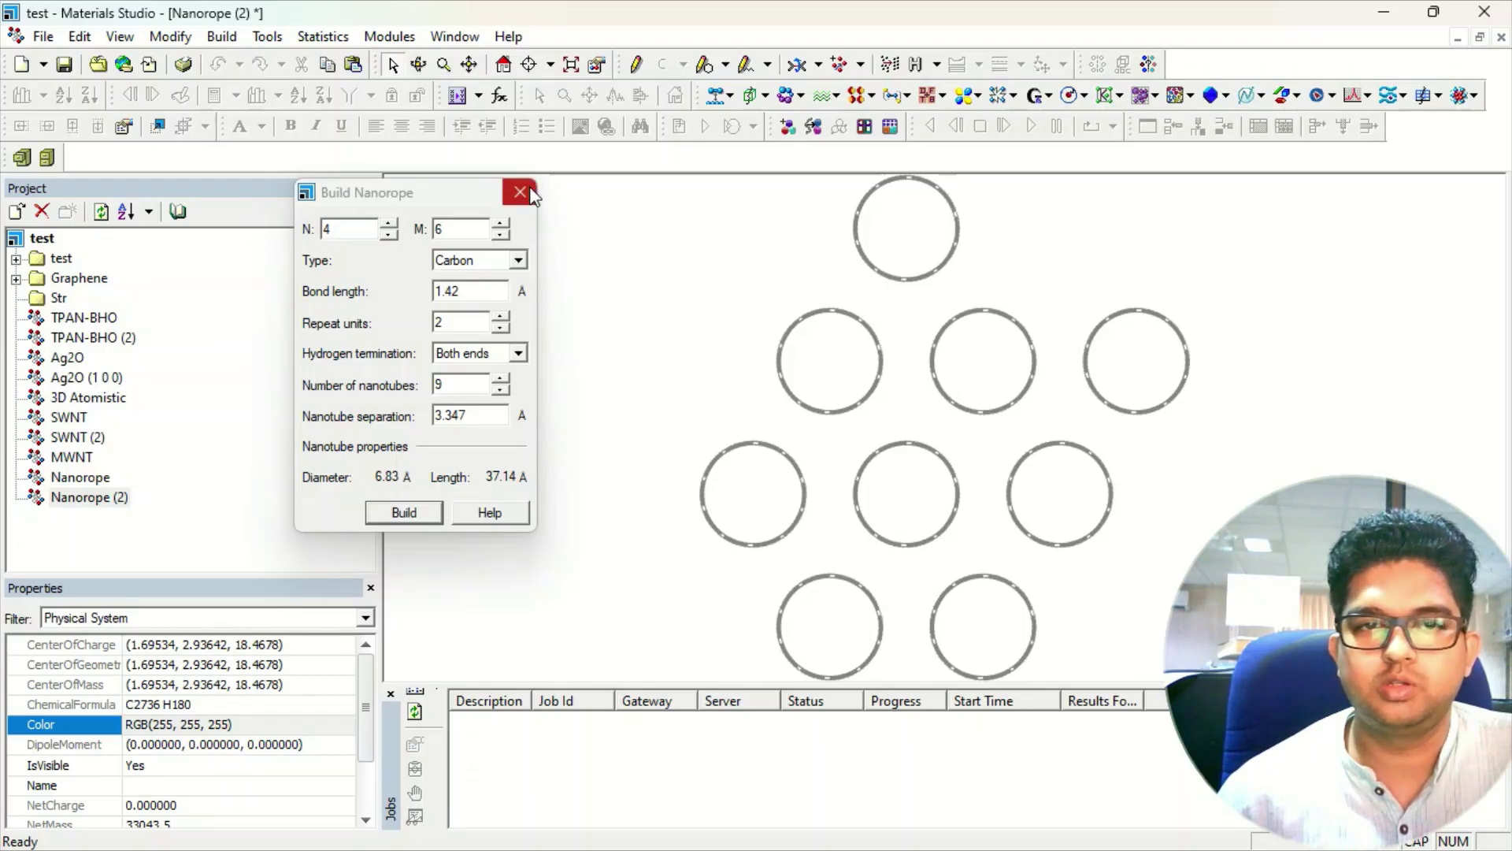
right_click_drag(977, 312, 1012, 465)
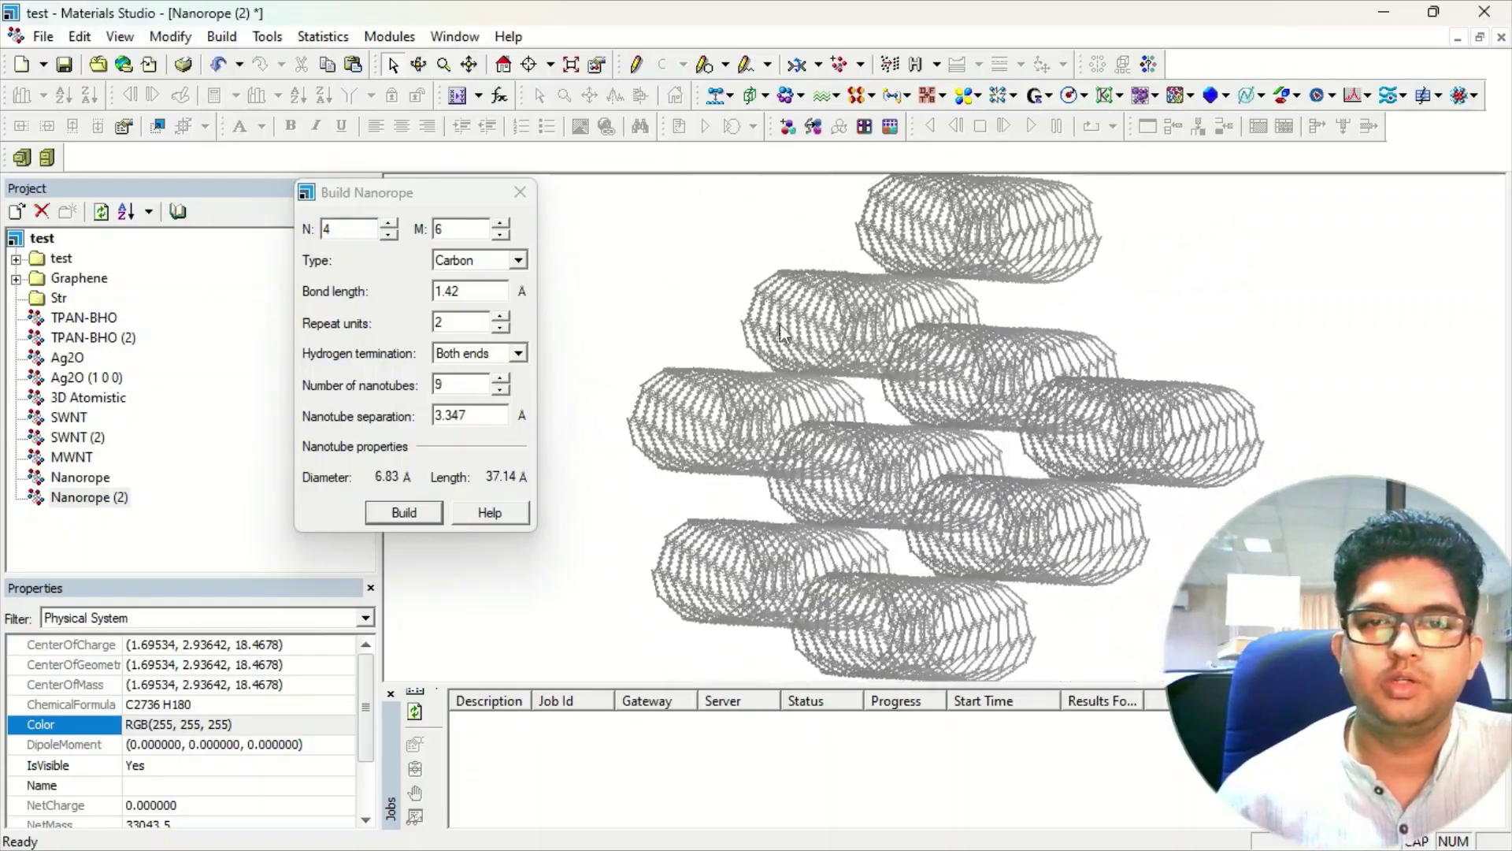
left_click(520, 192)
Step: Display the nanorope as ball and stick with stick radius 0.1 and ball radius 0.3
right_click(497, 214)
left_click(561, 357)
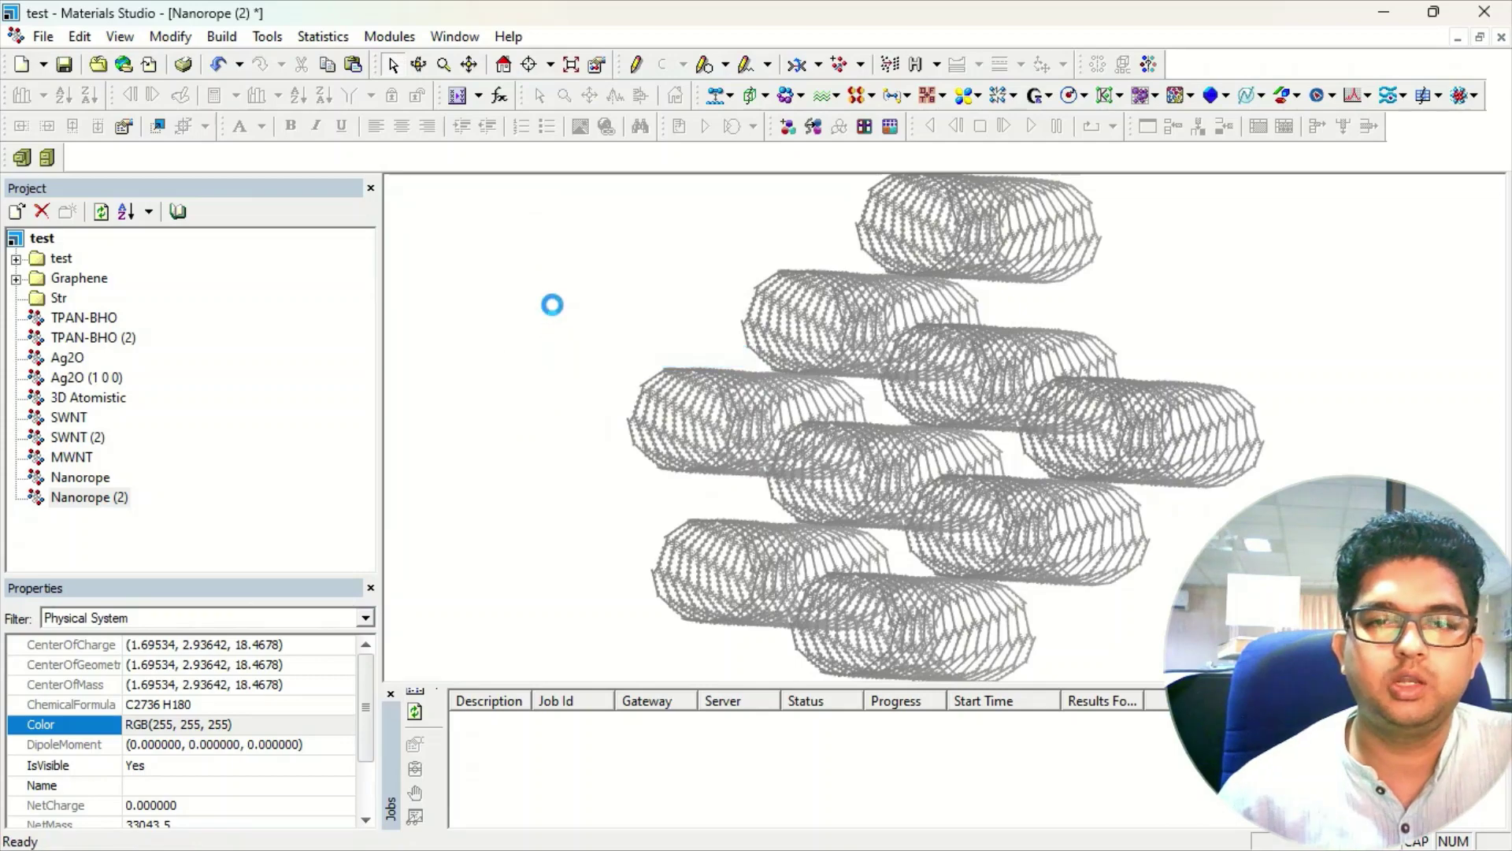
left_click(92, 374)
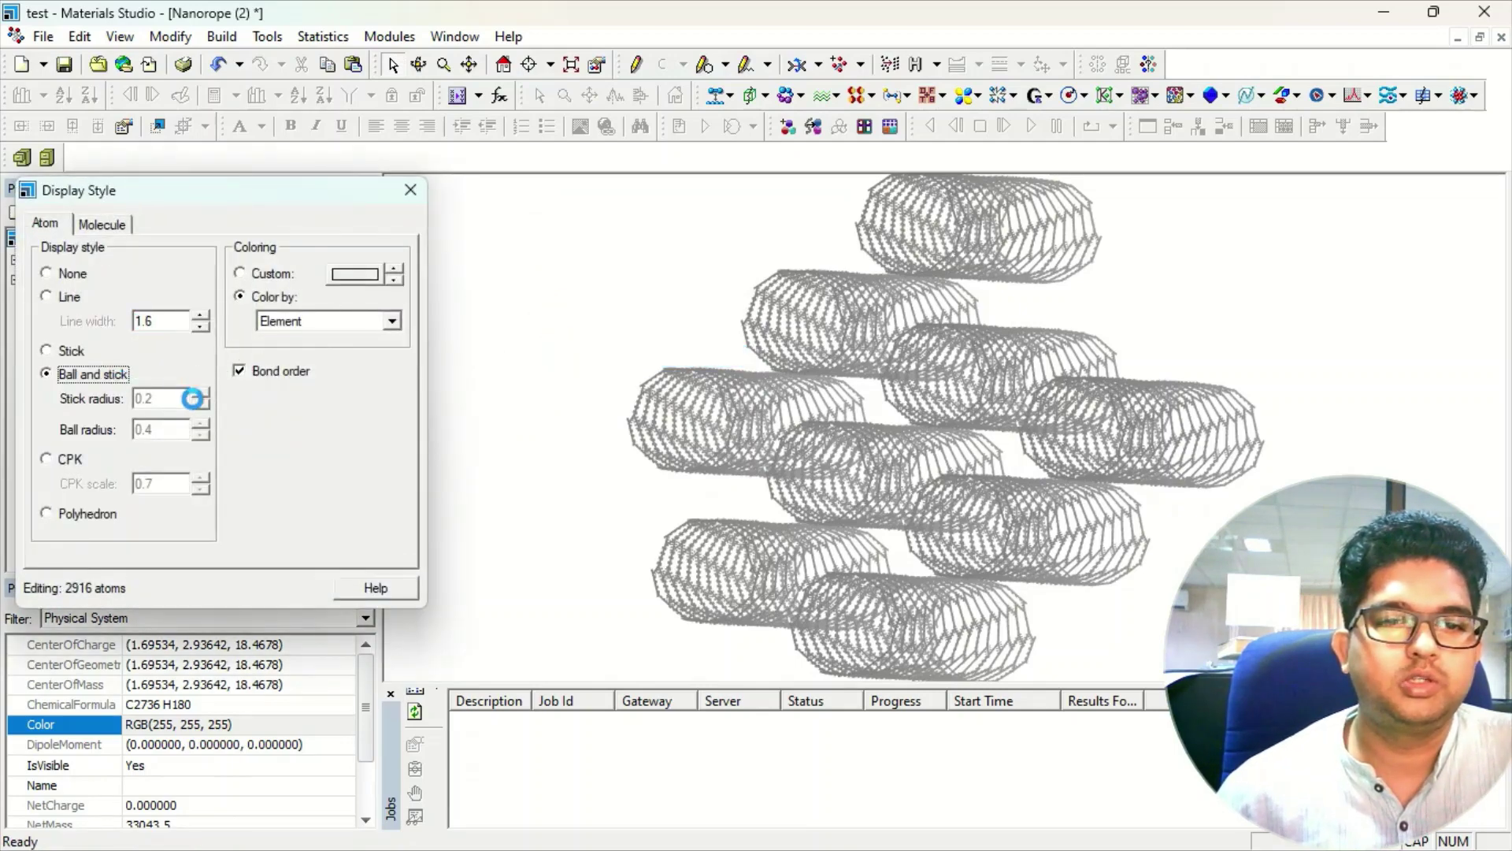
left_click(203, 394)
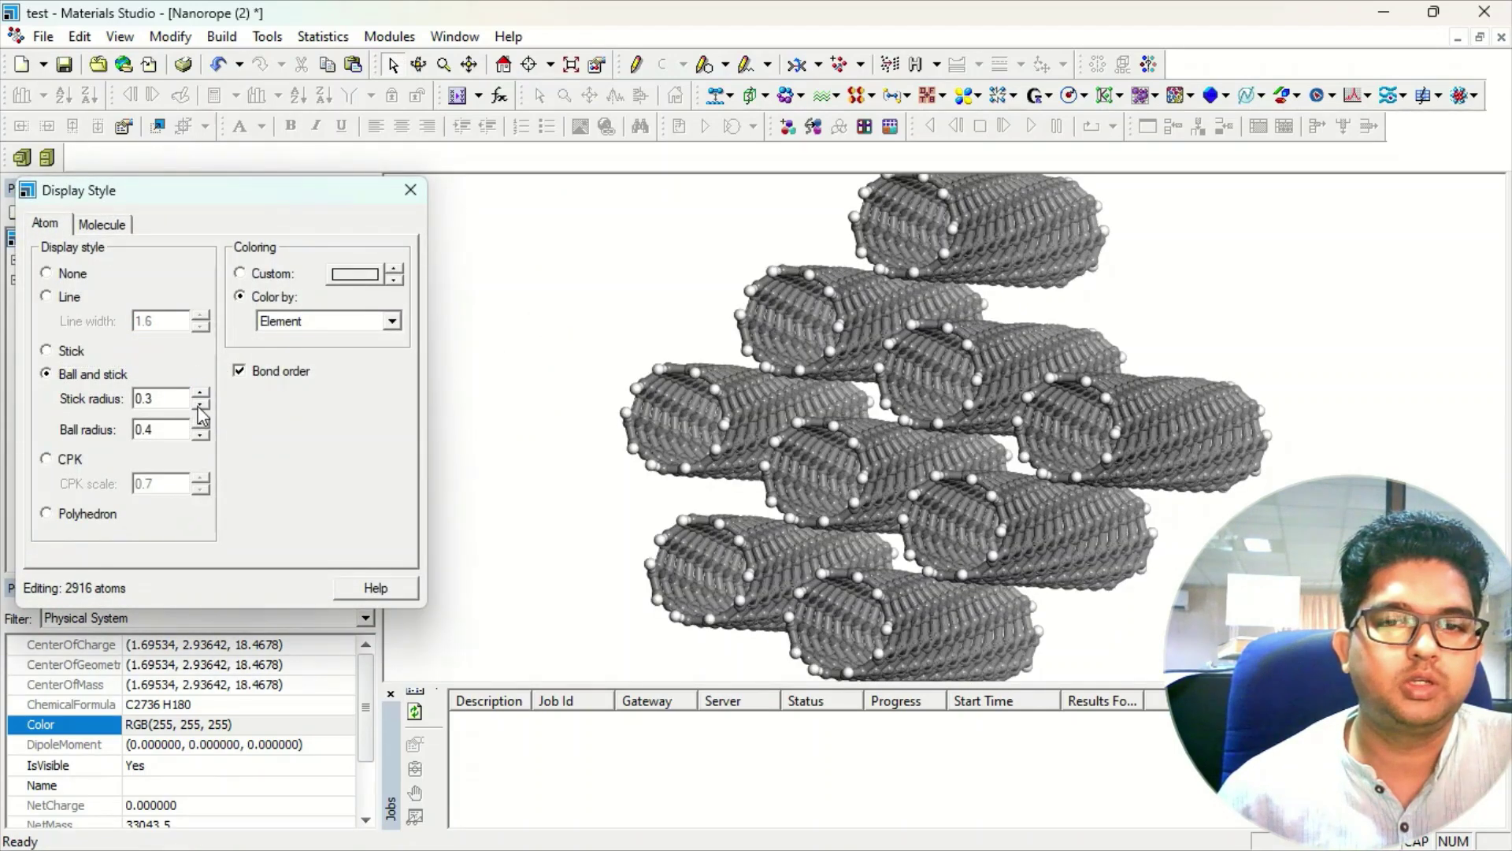
left_click(200, 406)
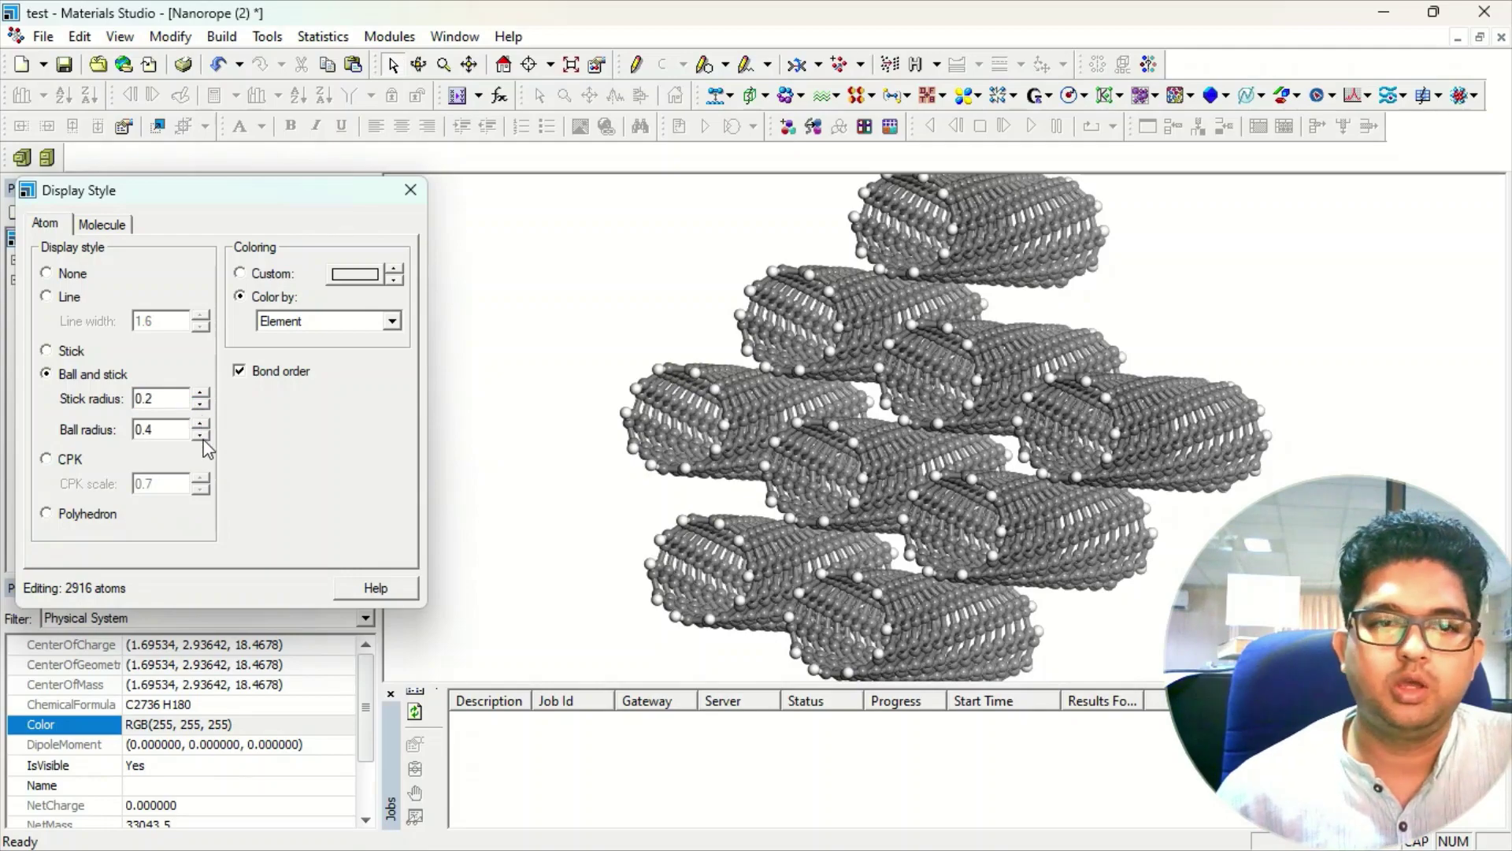
left_click(202, 435)
left_click(201, 407)
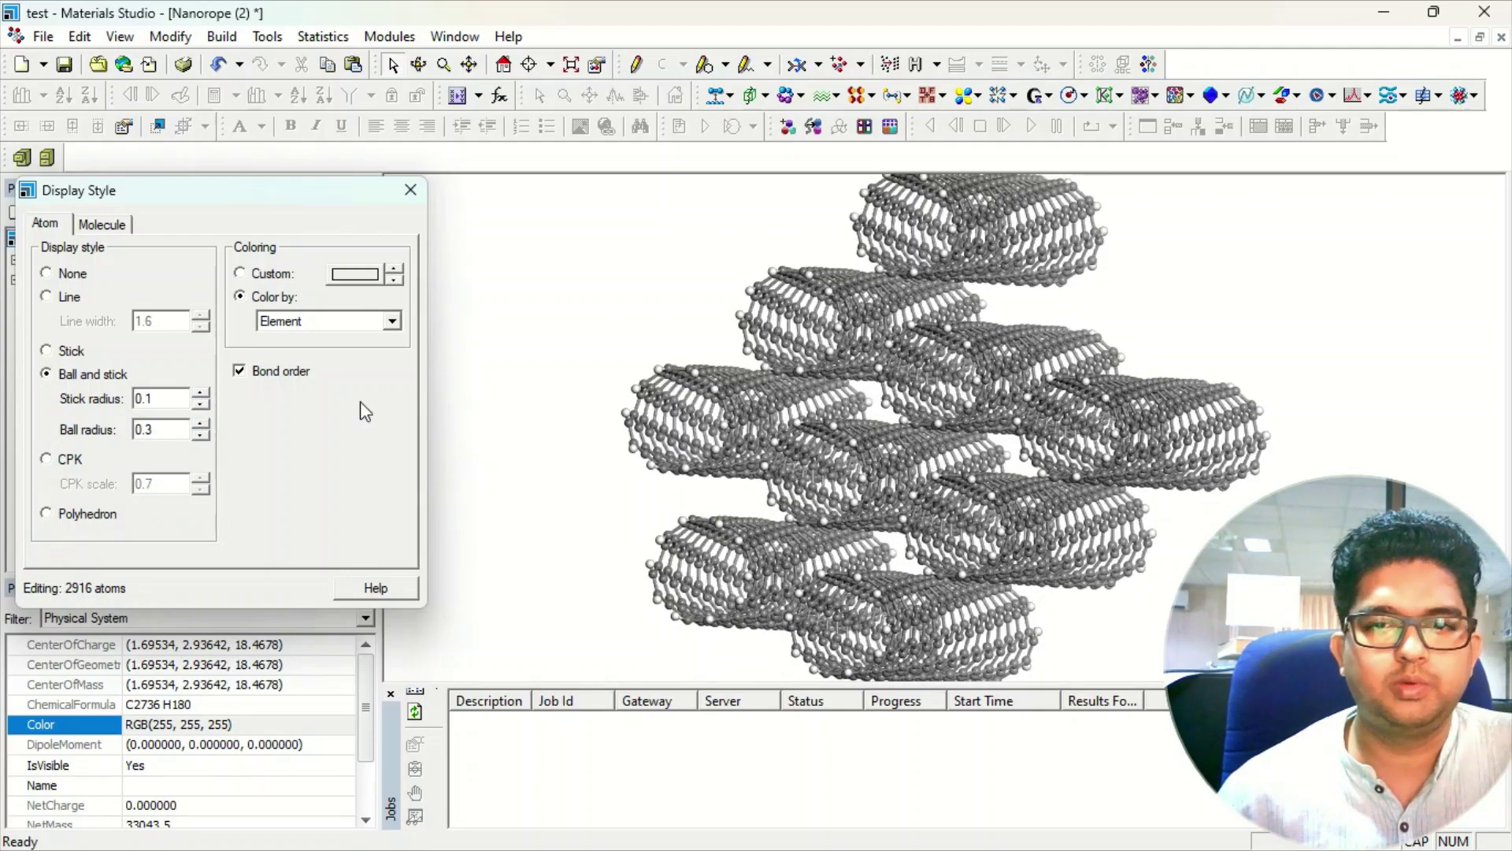
Step: Close the Nanorope (2) document without saving it as part of the project
right_click_drag(1043, 391, 763, 359)
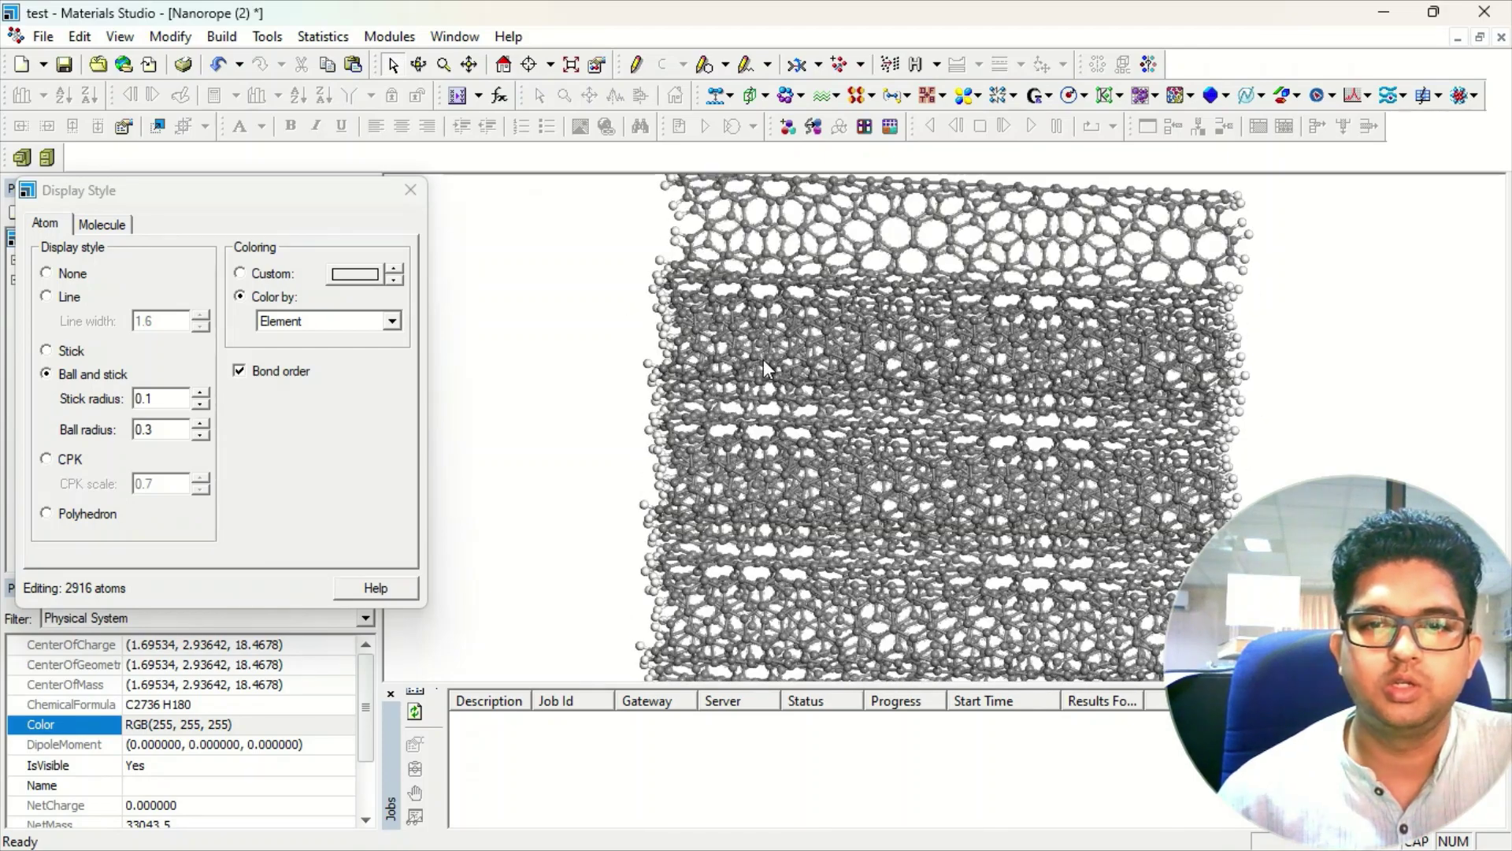
scroll(763, 359, "up", 5)
right_click_drag(646, 355, 472, 304)
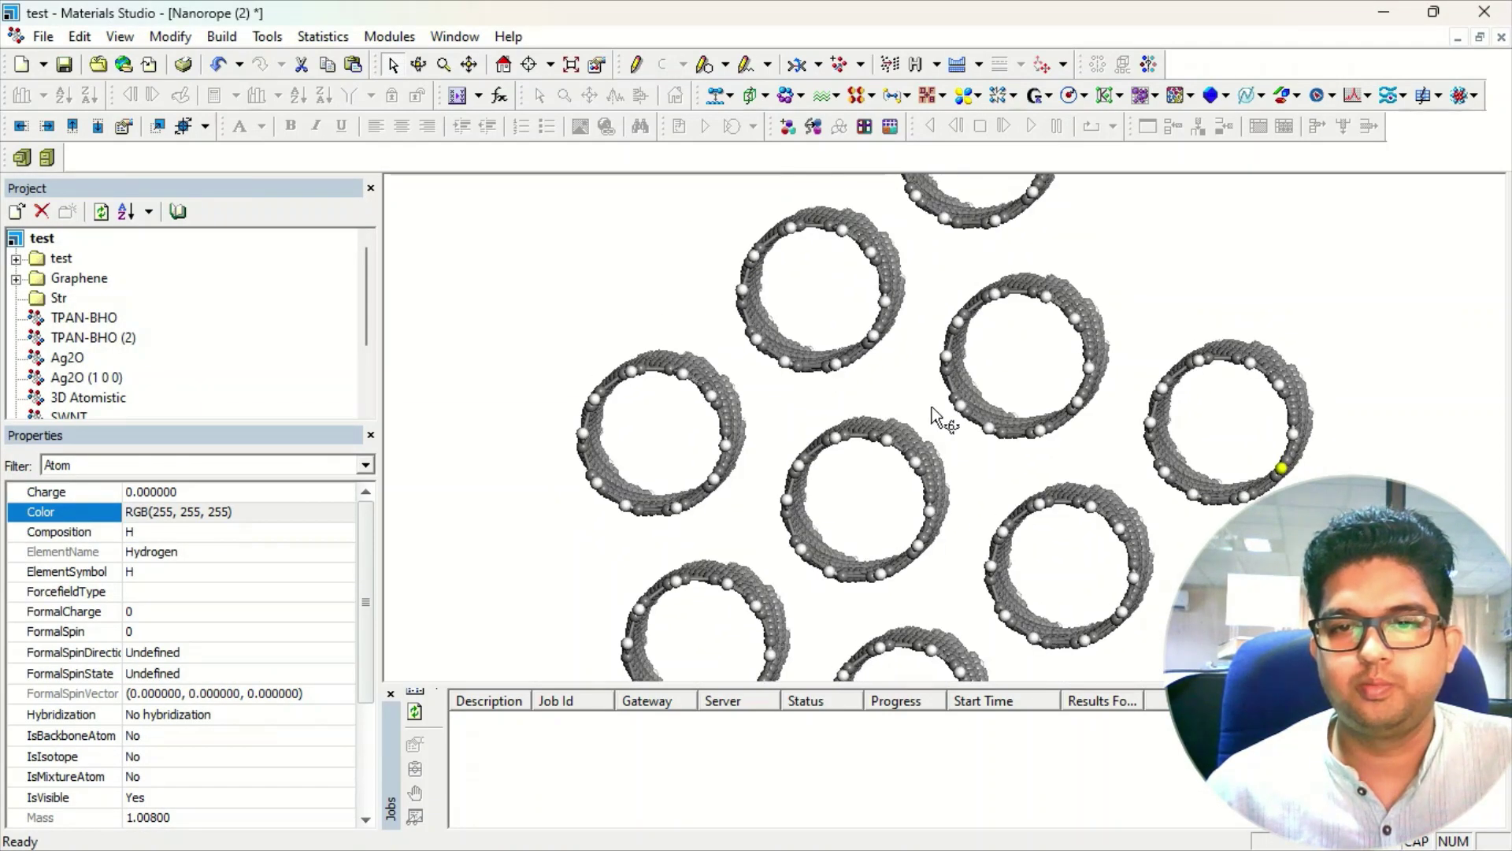
right_click_drag(933, 406, 925, 409)
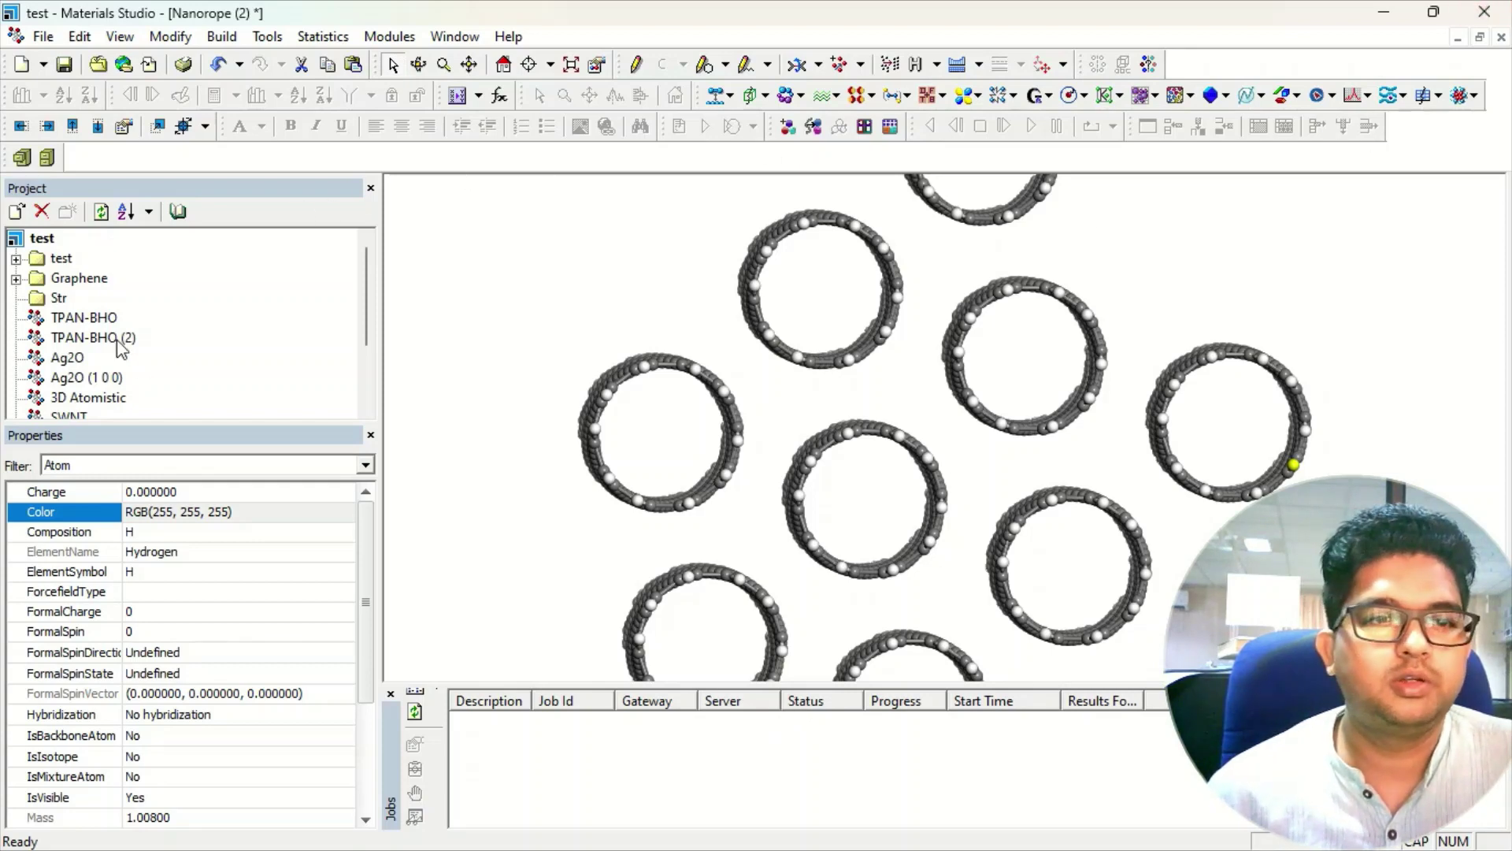
left_click(1501, 37)
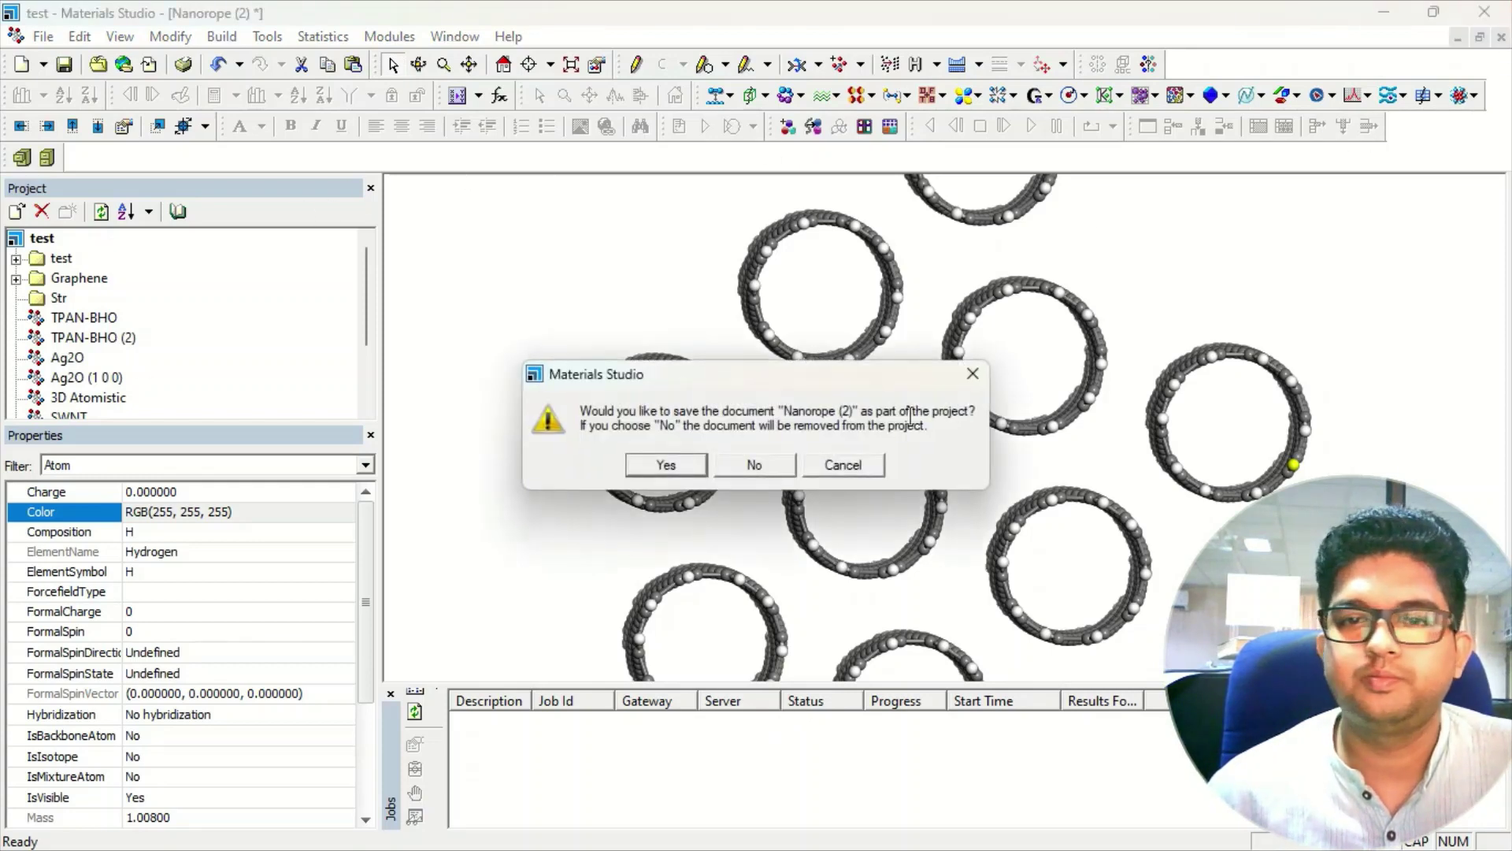
left_click(746, 467)
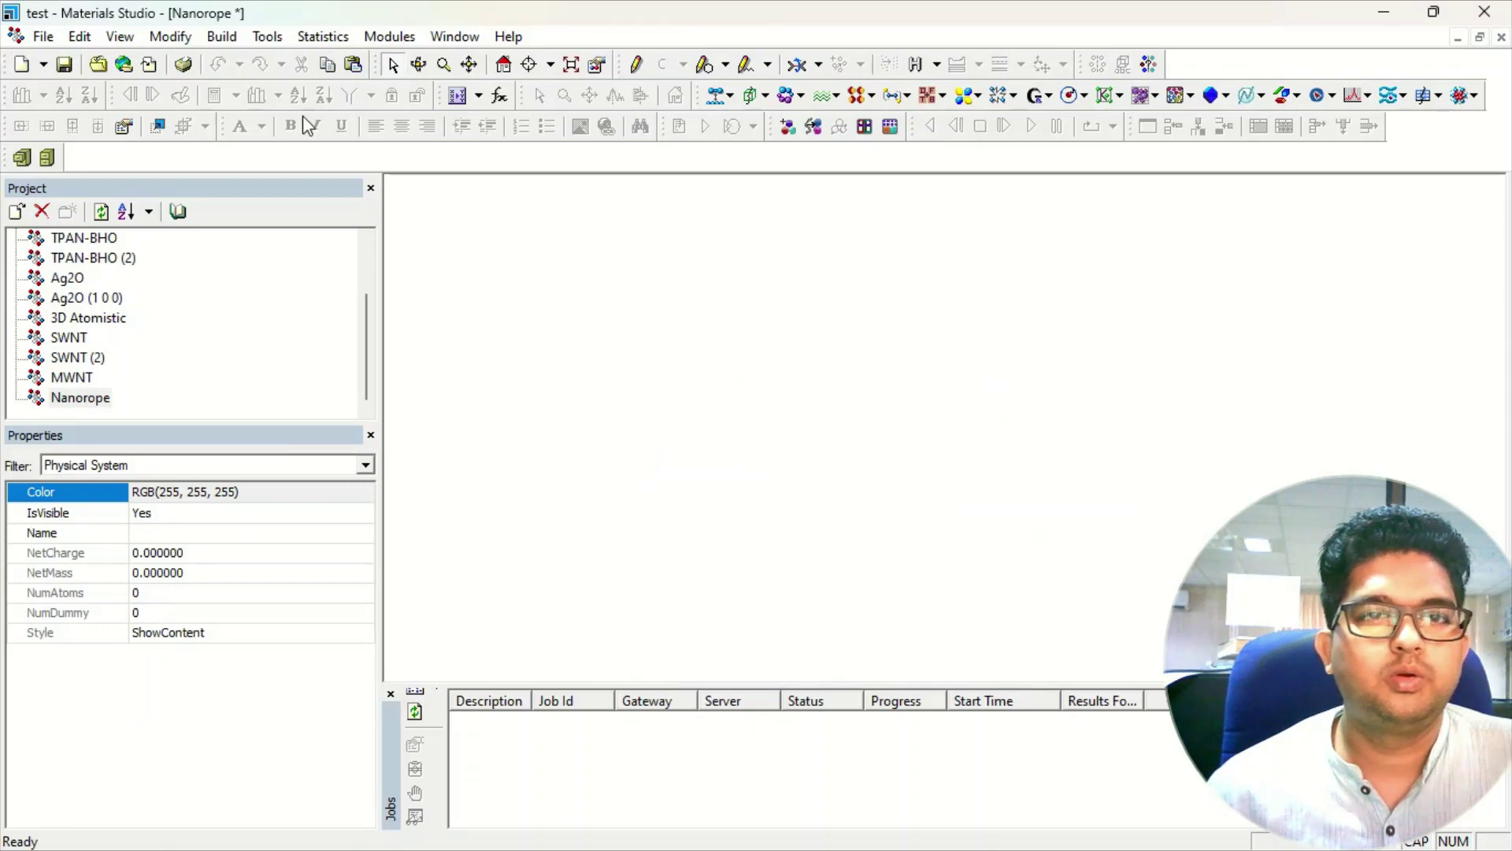
left_click(221, 37)
key("Escape")
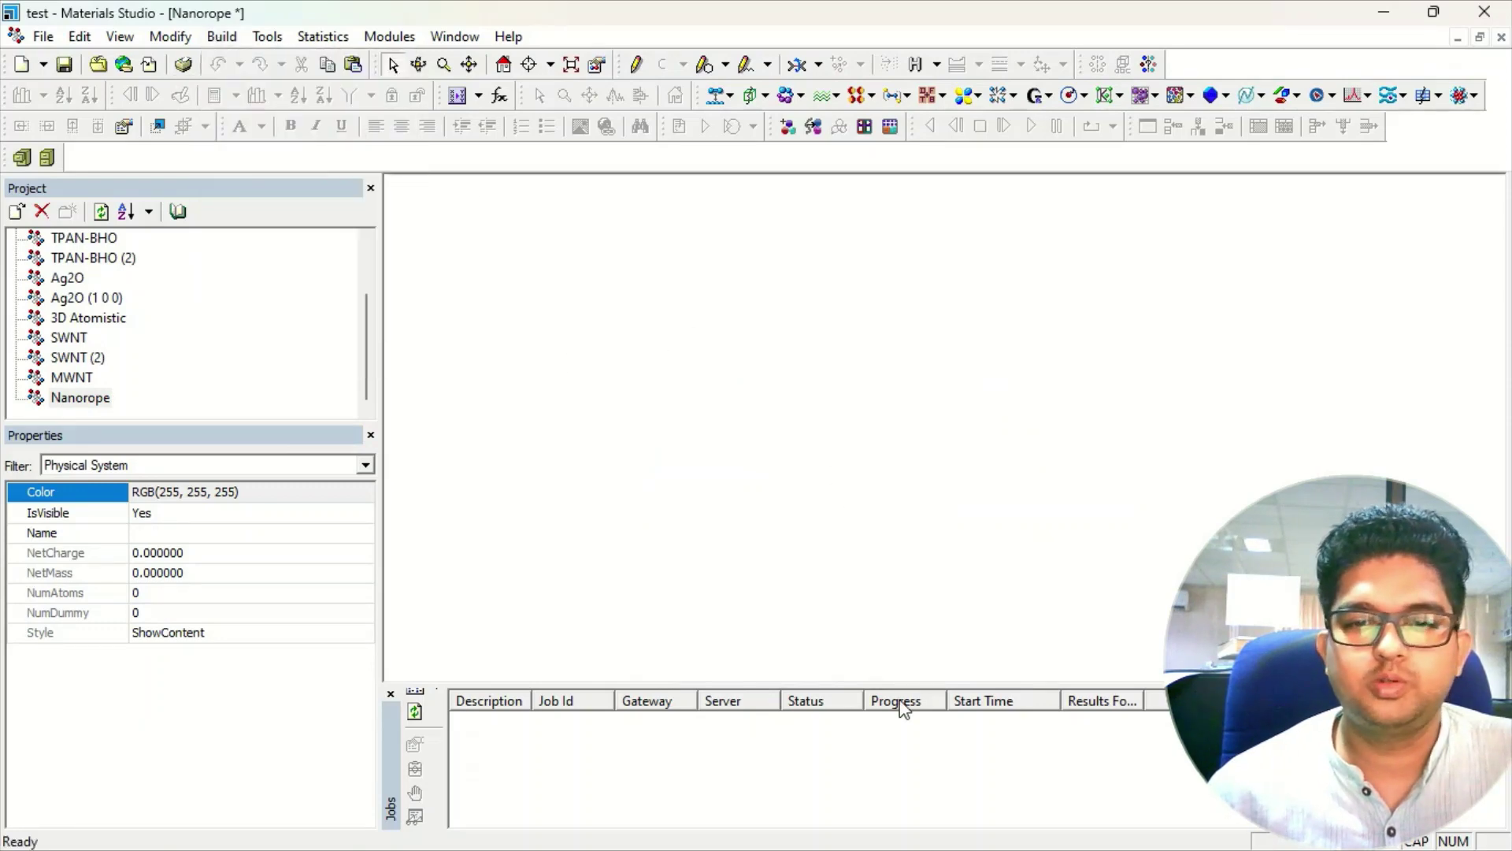
mouse_move(906, 843)
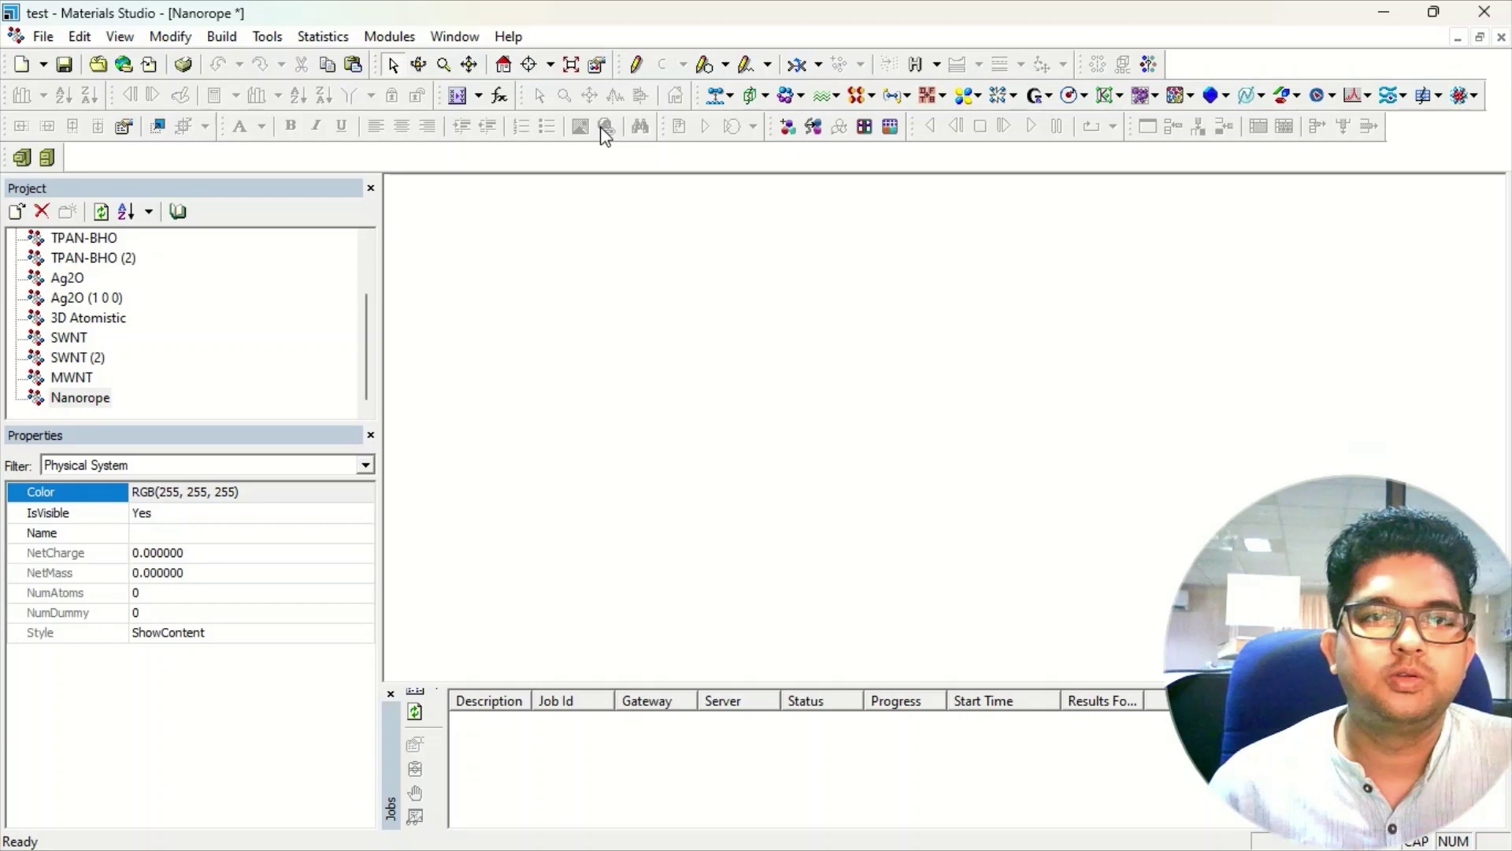
left_click(725, 64)
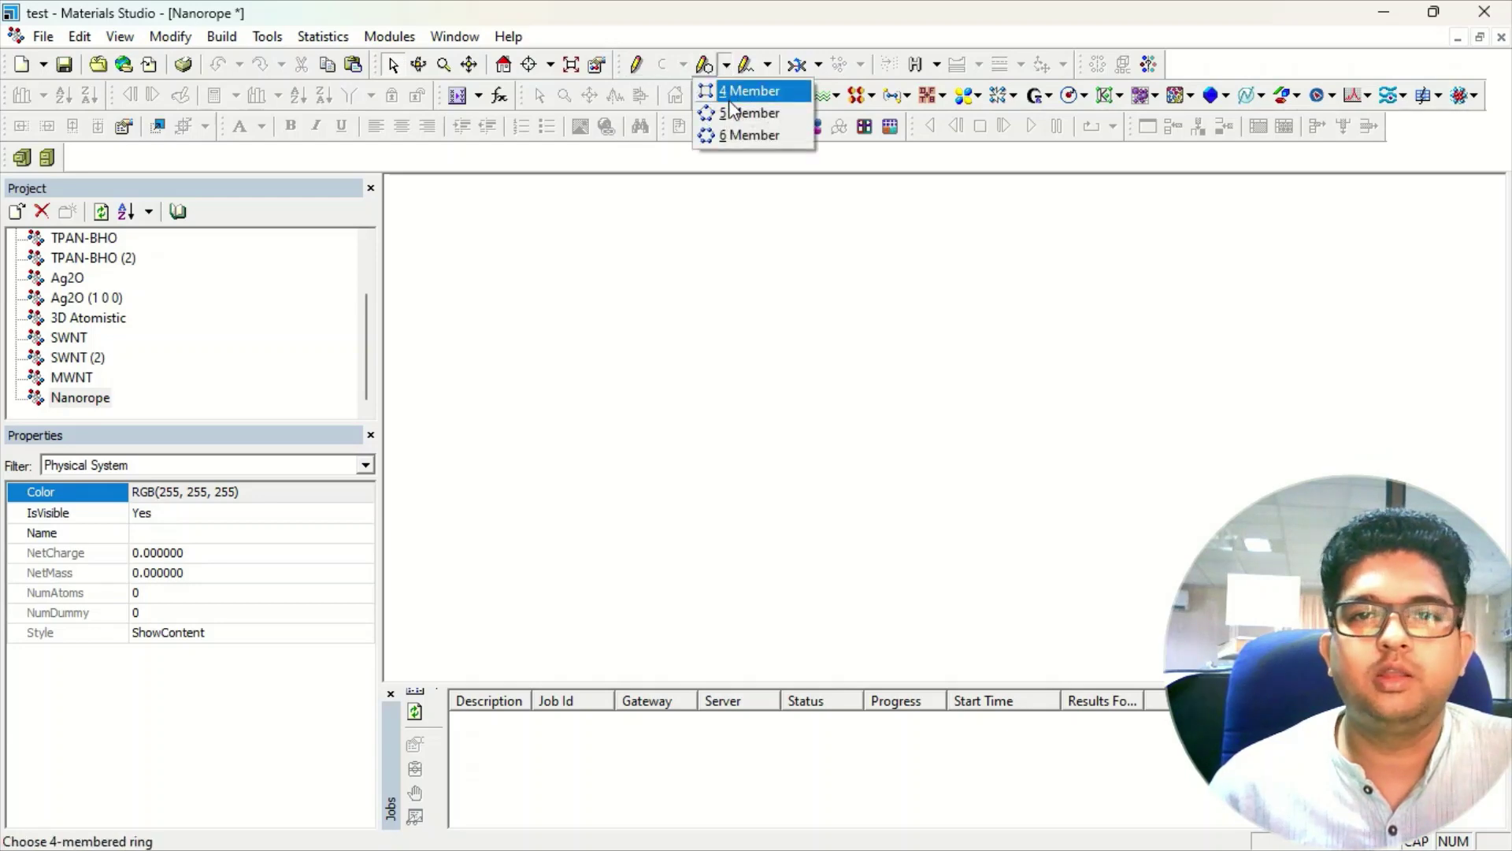
left_click(748, 136)
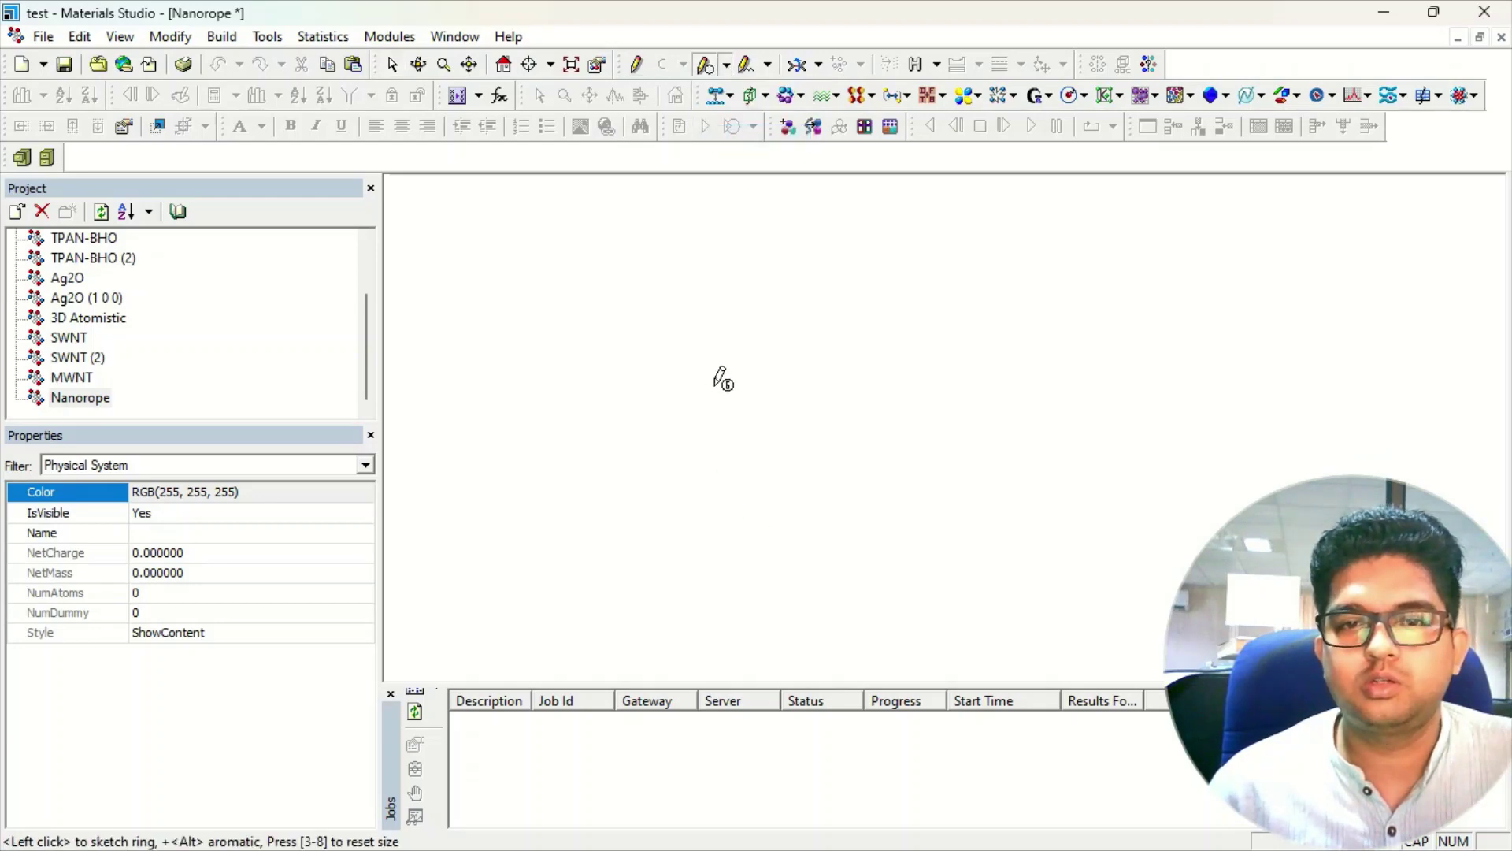
left_click_drag(705, 334, 845, 464)
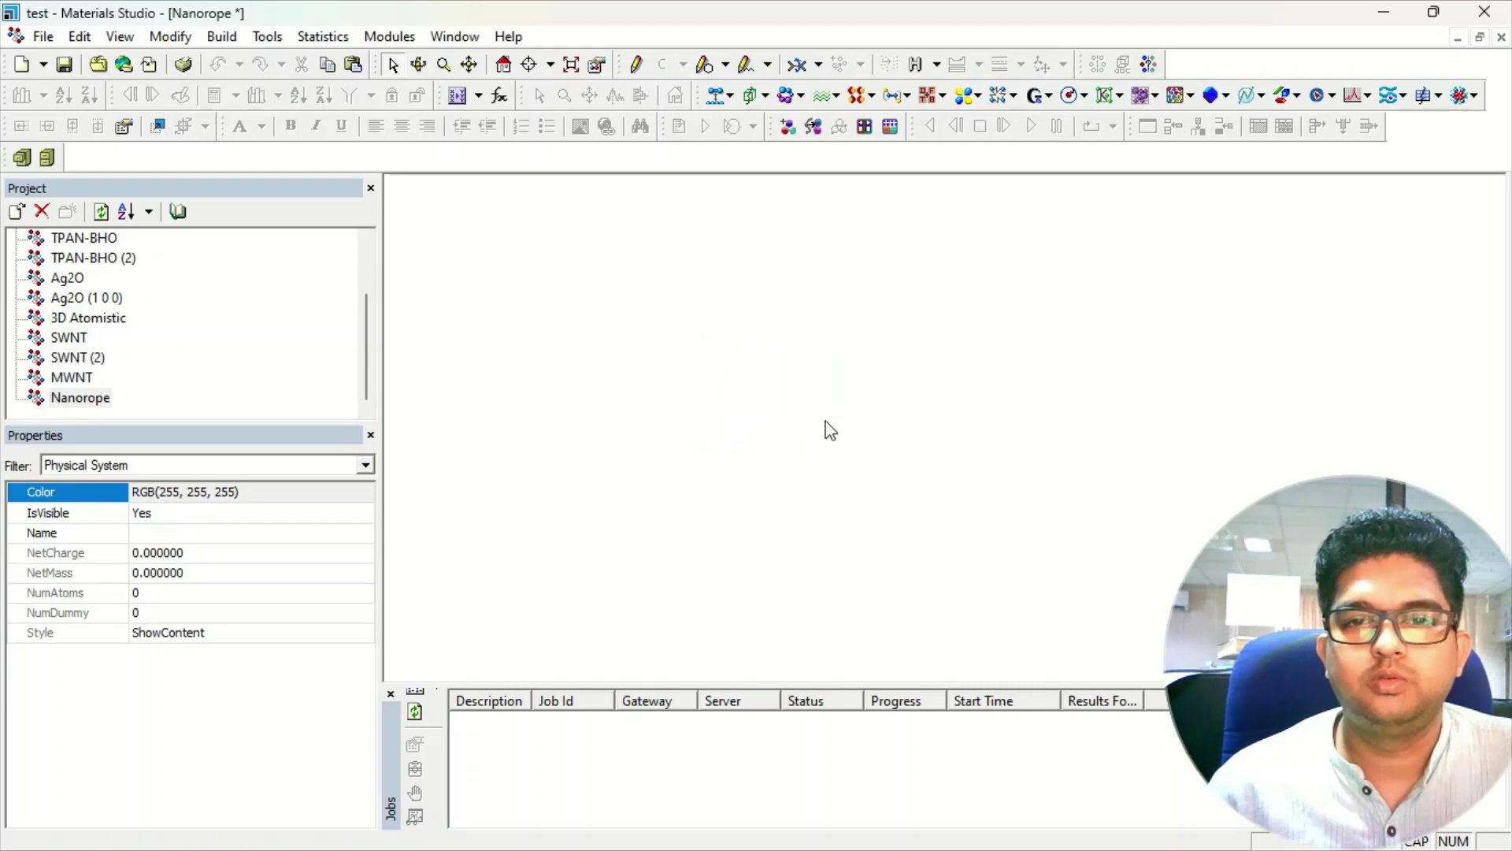
Step: Sketch a six-membered carbon ring in the empty Nanorope document
left_click(724, 65)
left_click(748, 132)
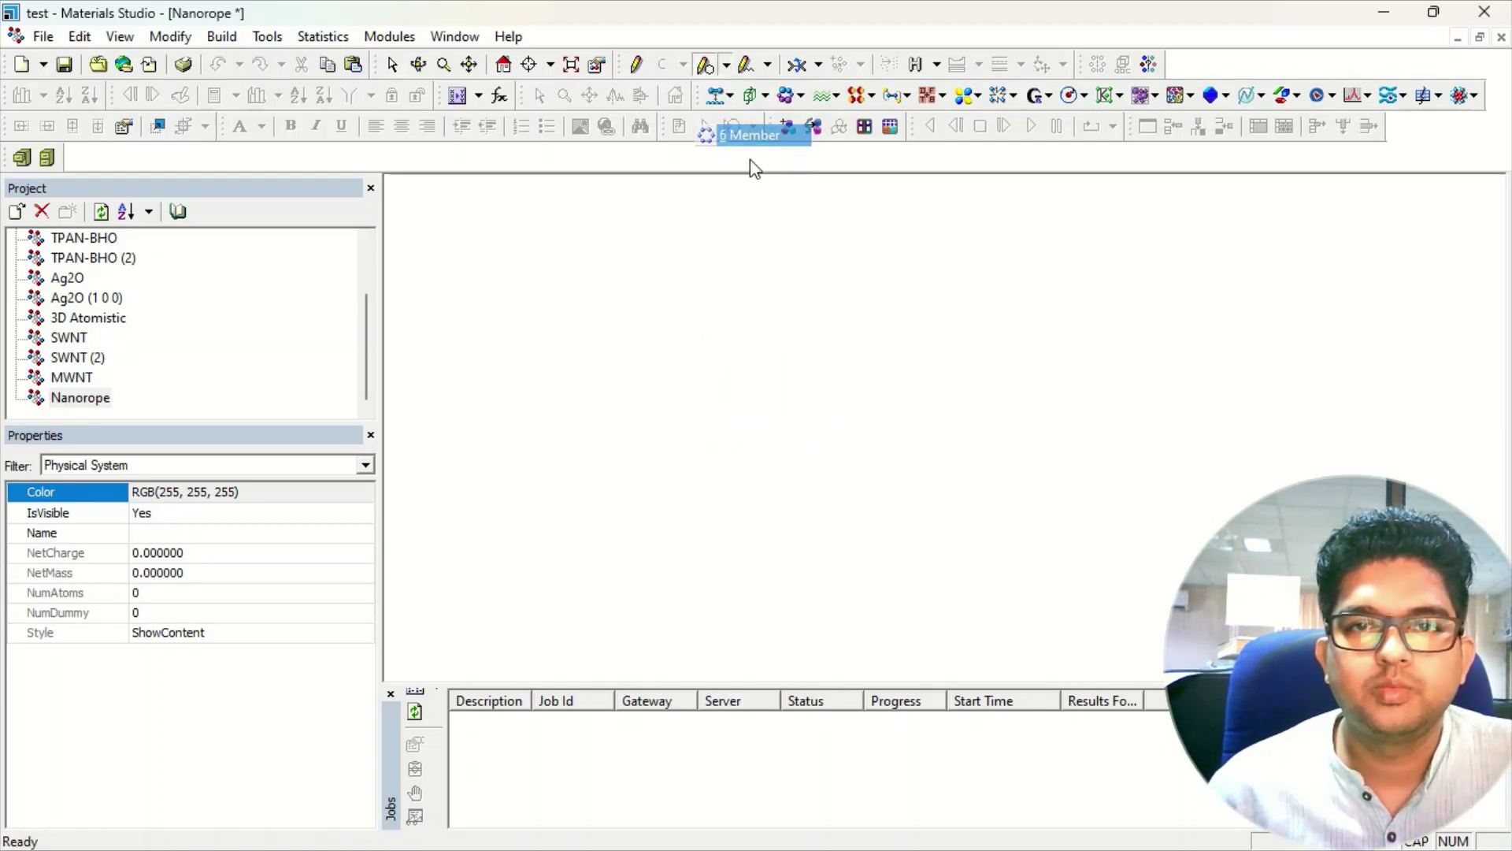
left_click(790, 319)
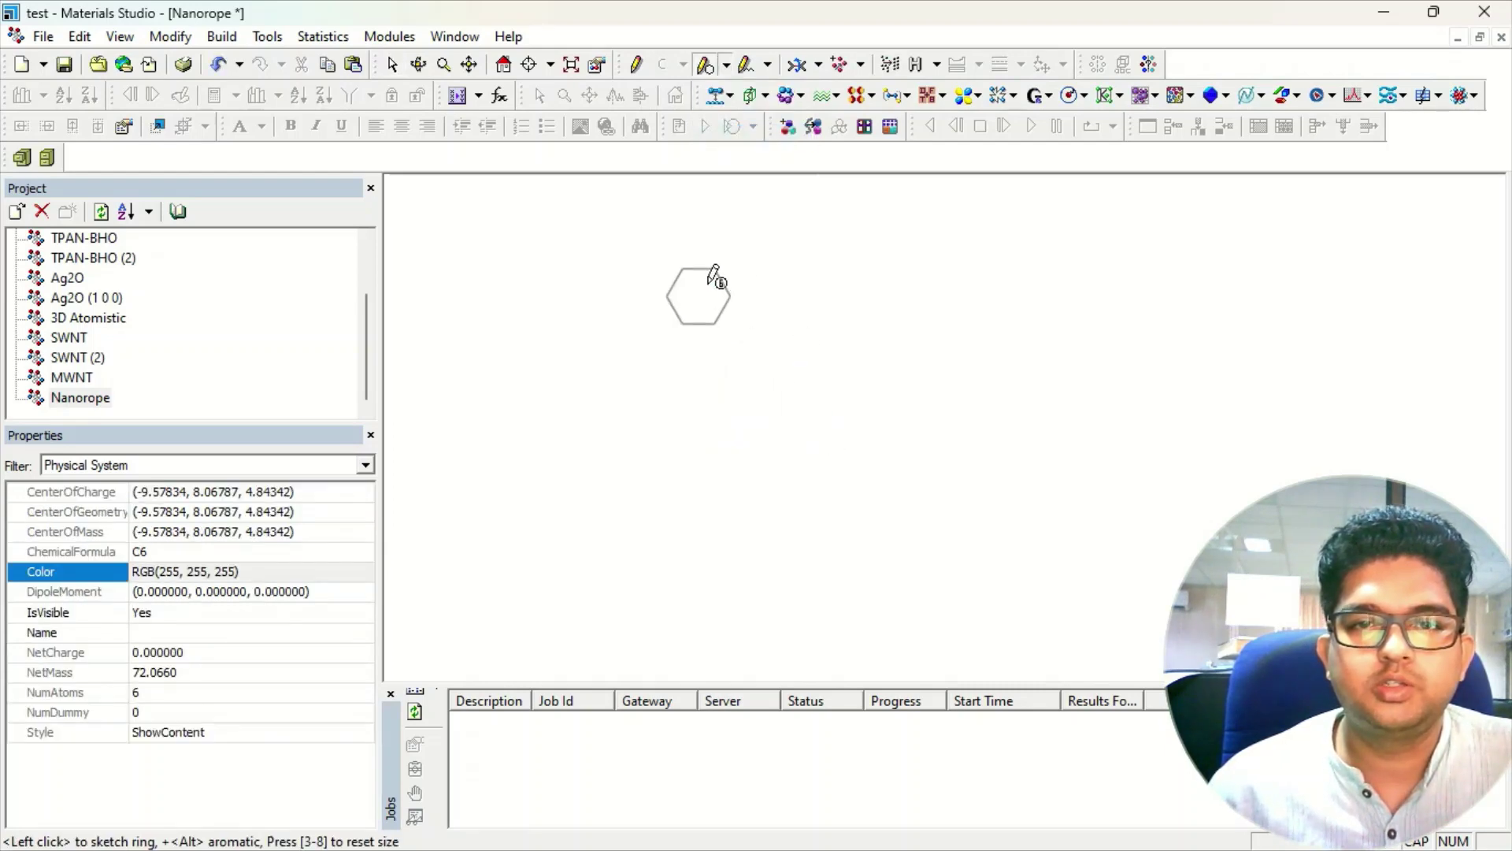
left_click(725, 66)
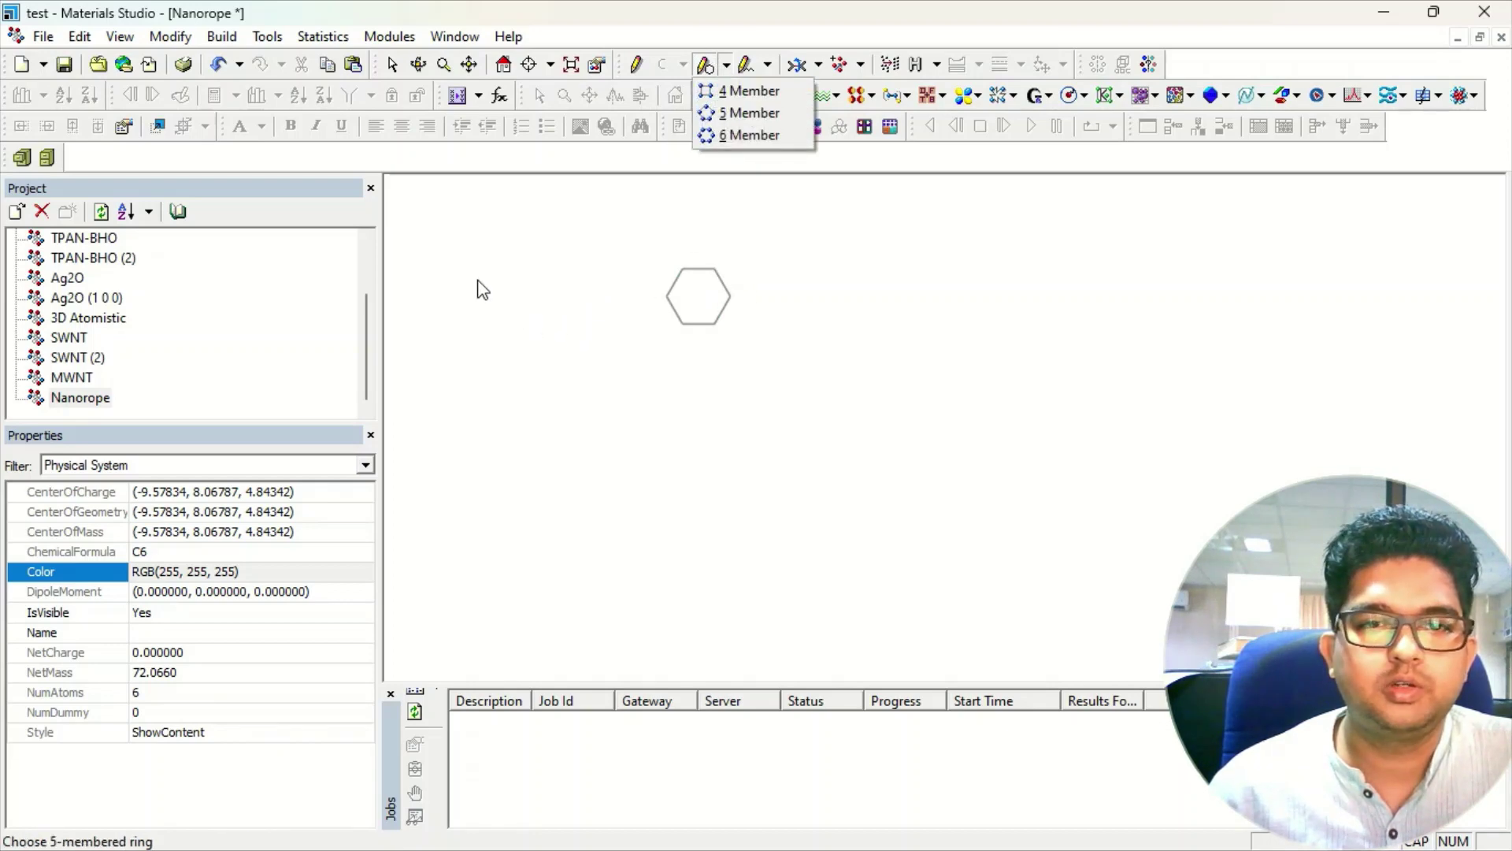
Step: Display the carbon ring as ball and stick with stick radius 0.1 and ball radius 0.3, and close the display settings
right_click(455, 288)
left_click(548, 434)
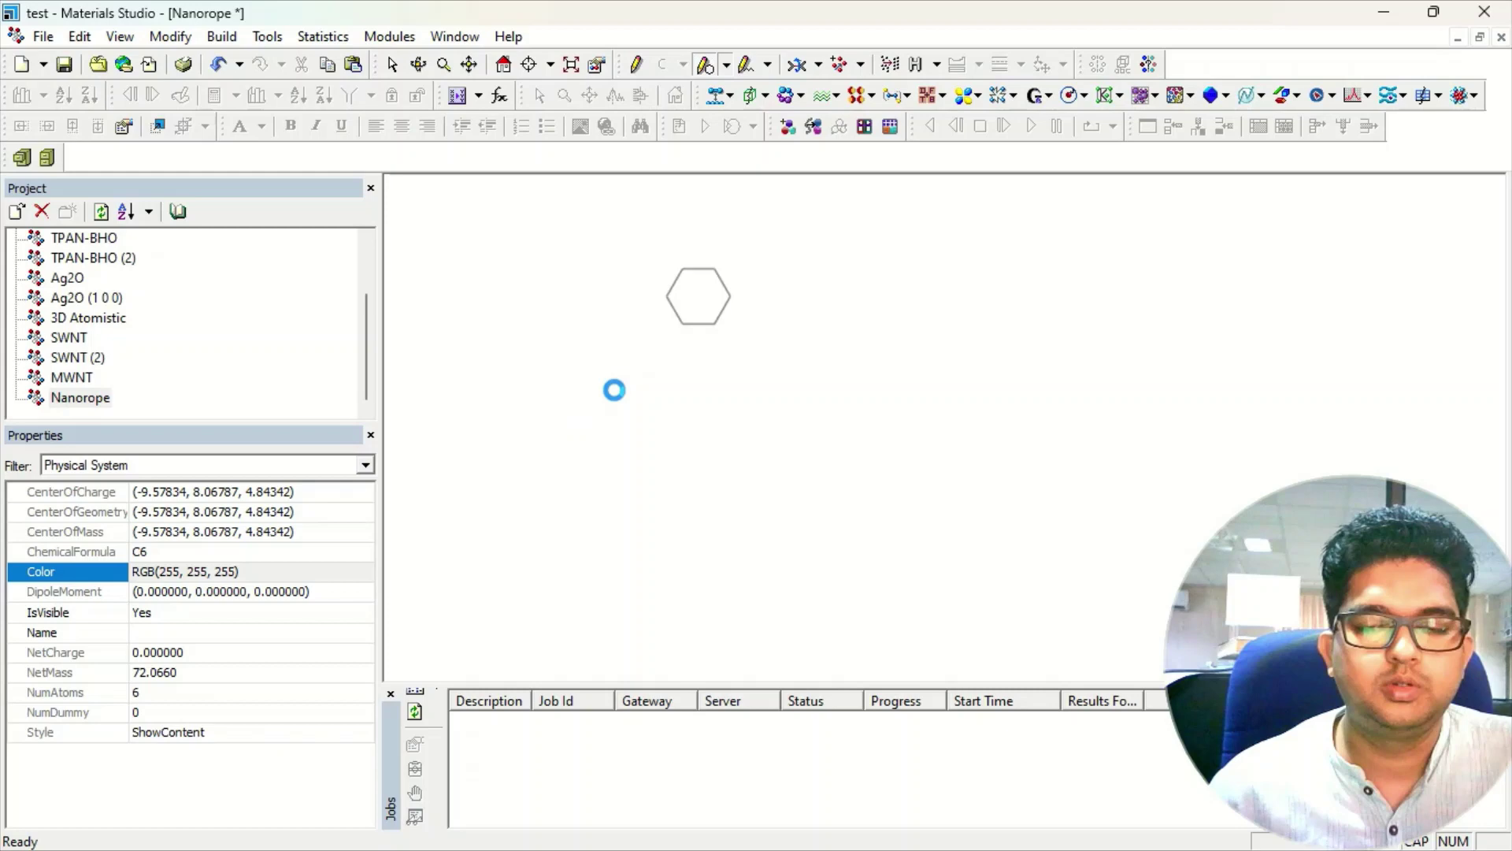
left_click(84, 380)
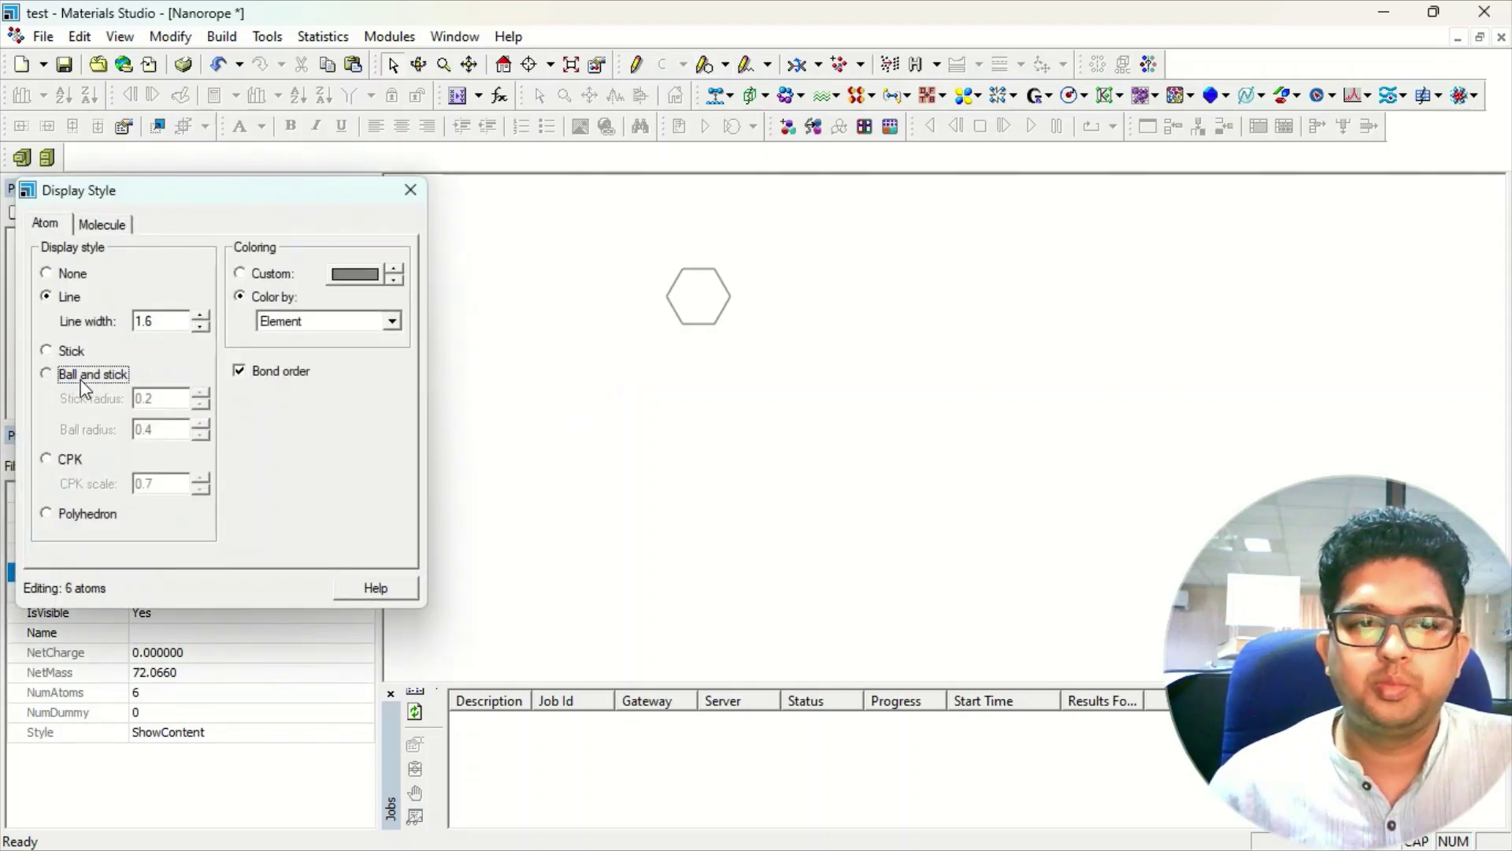
left_click(202, 404)
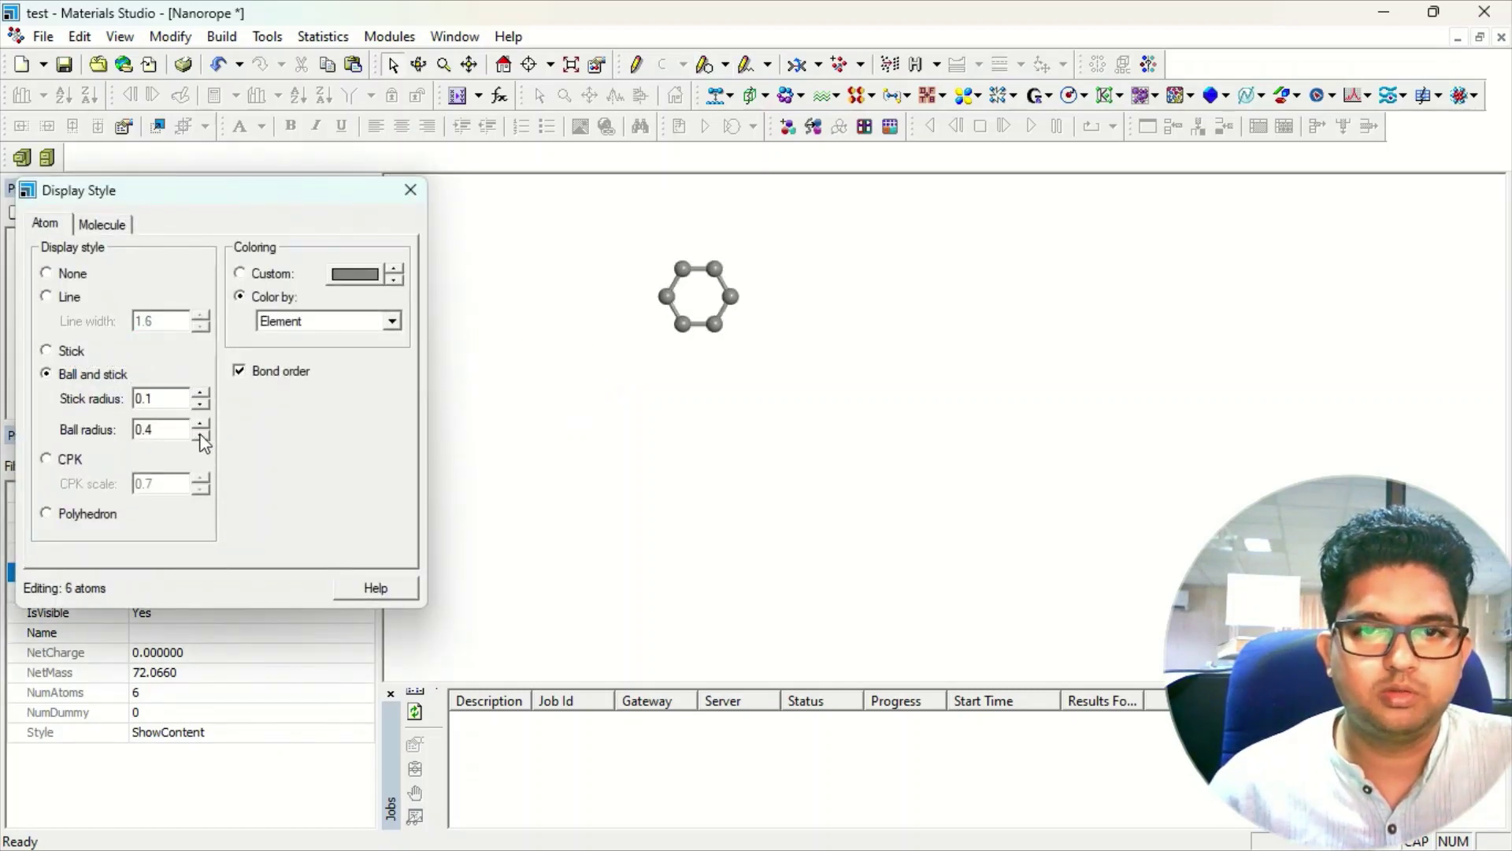
left_click(202, 435)
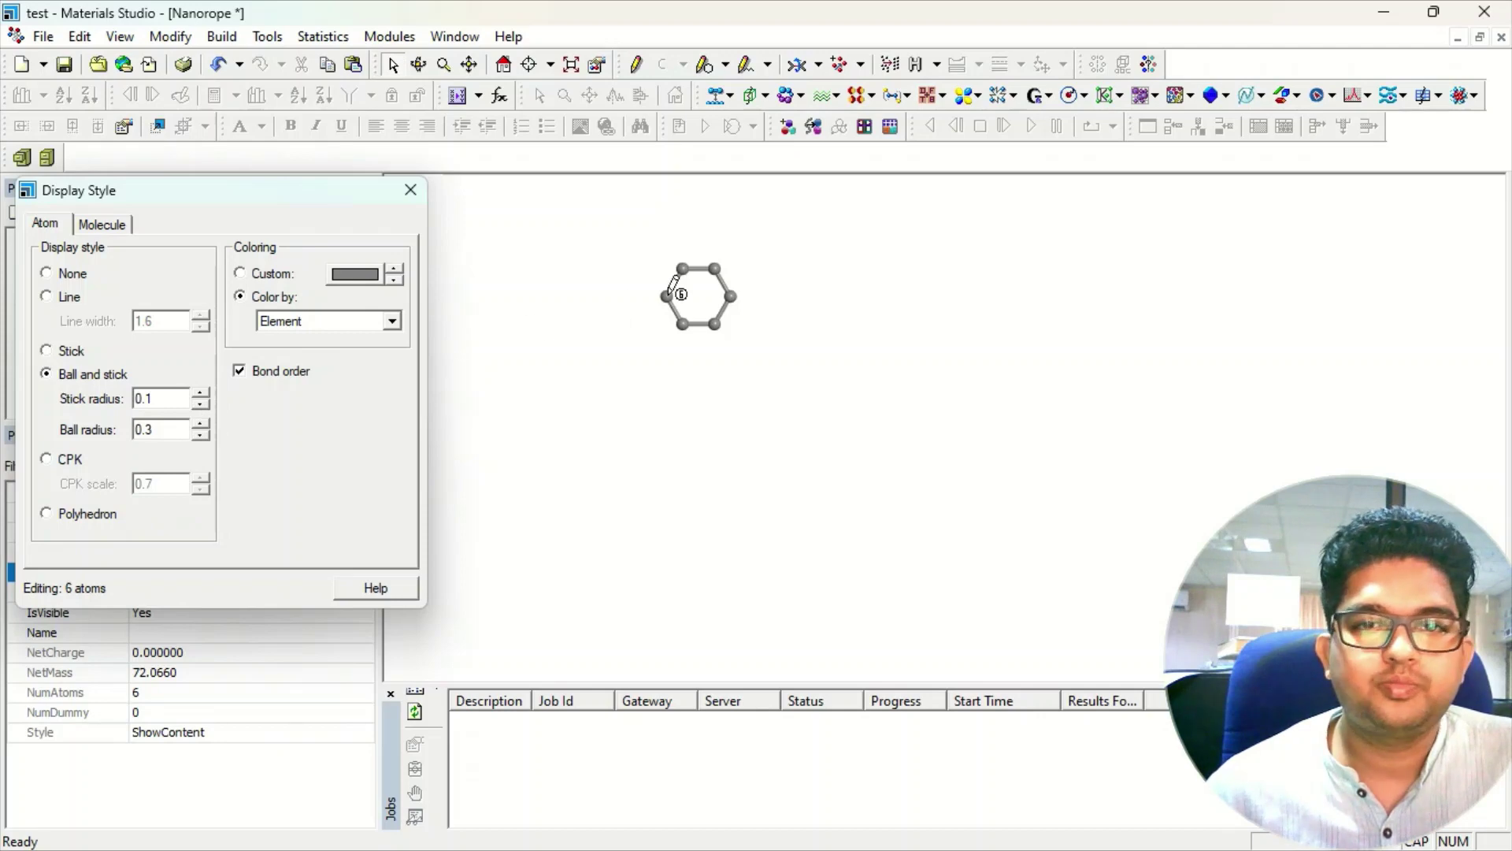
left_click(410, 190)
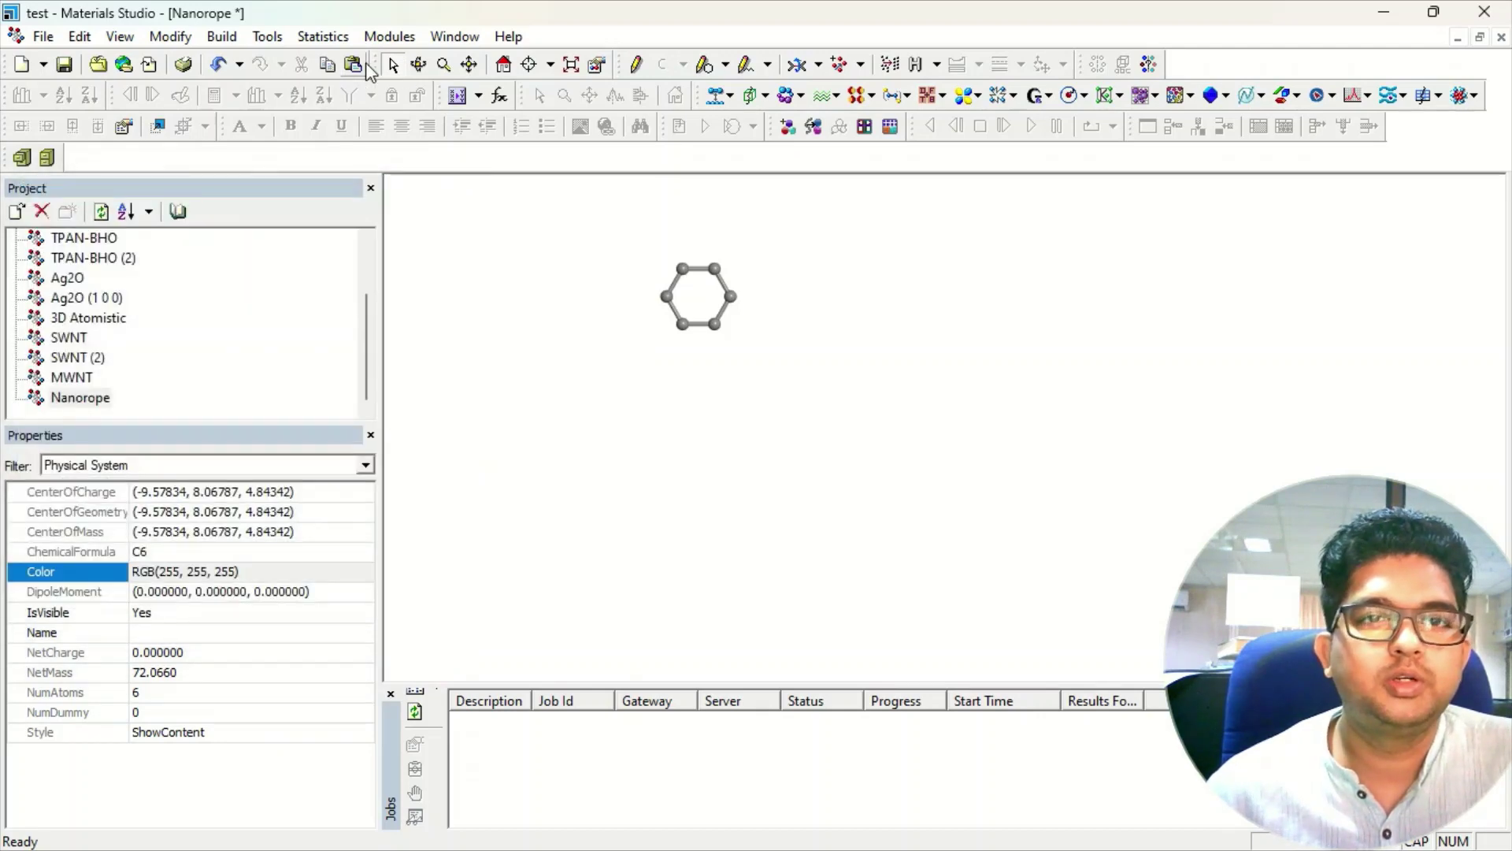
Step: Select the three atoms on the left side of the carbon ring and nudge them slightly to the right
scroll(652, 257, "up", 2)
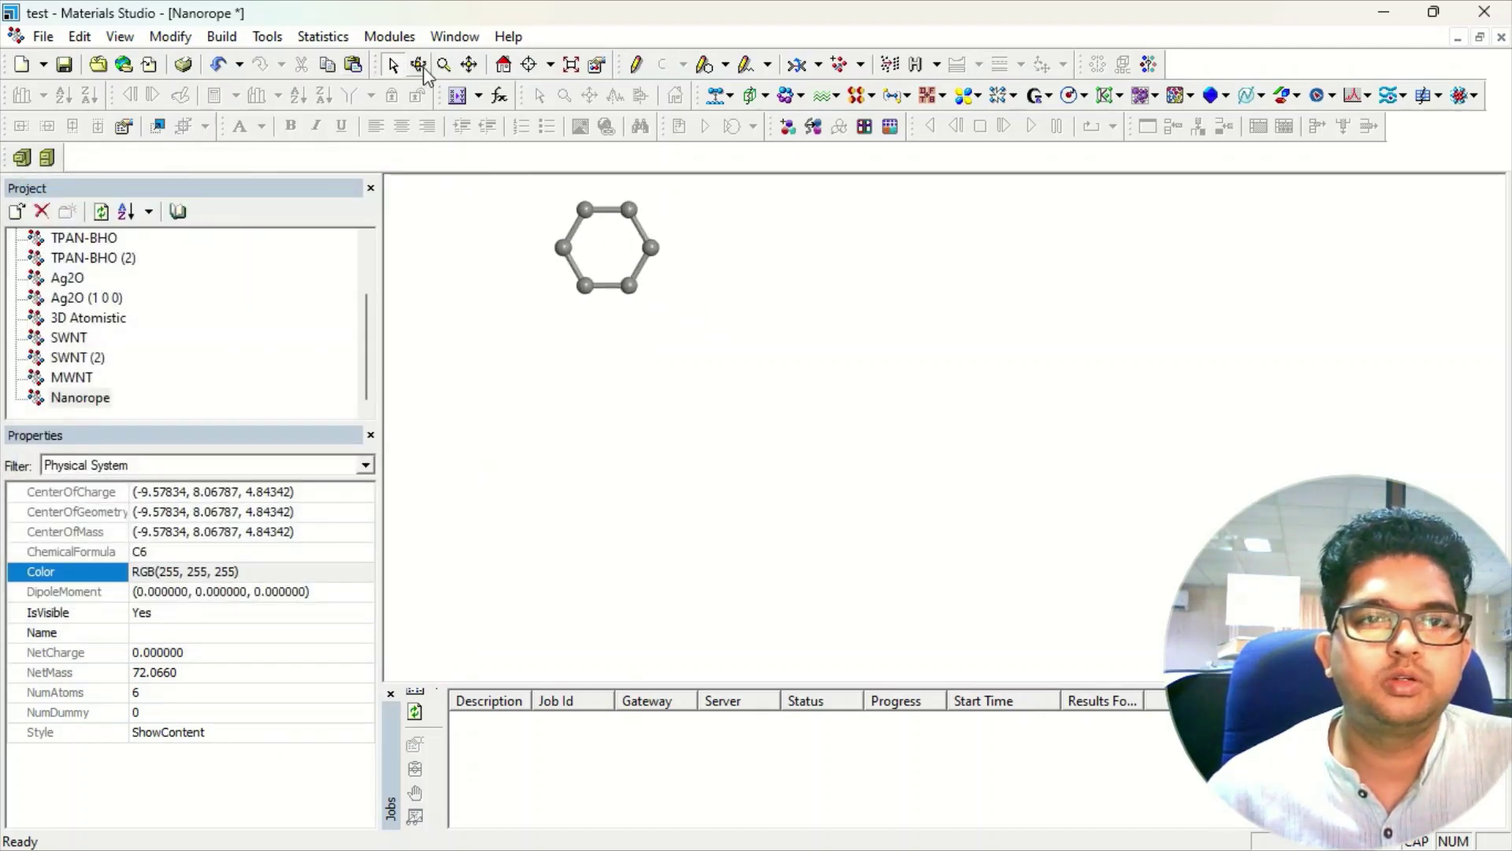
left_click(470, 64)
left_click_drag(621, 244, 700, 389)
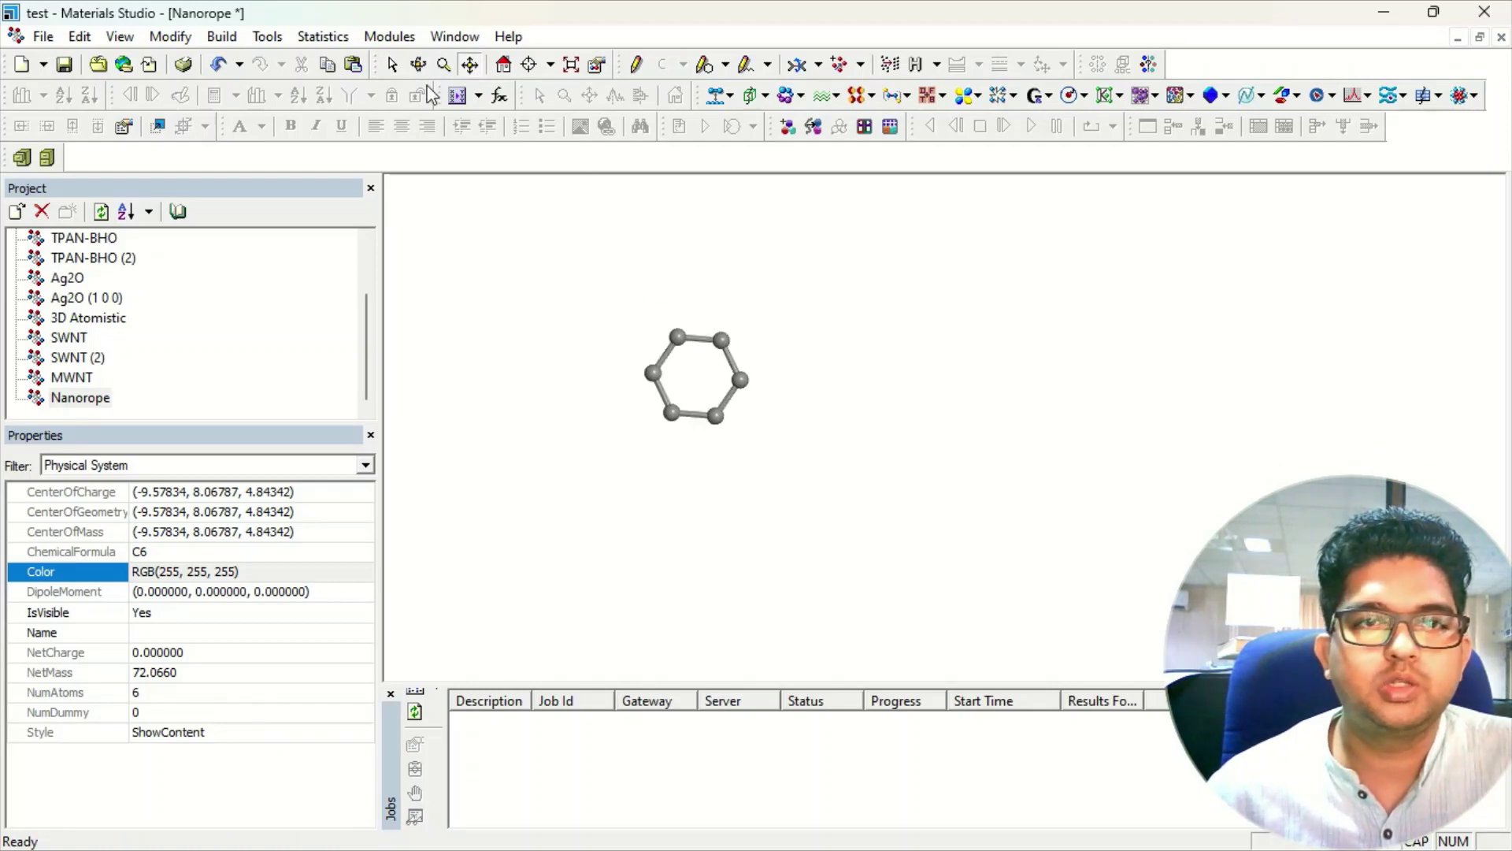
left_click(392, 64)
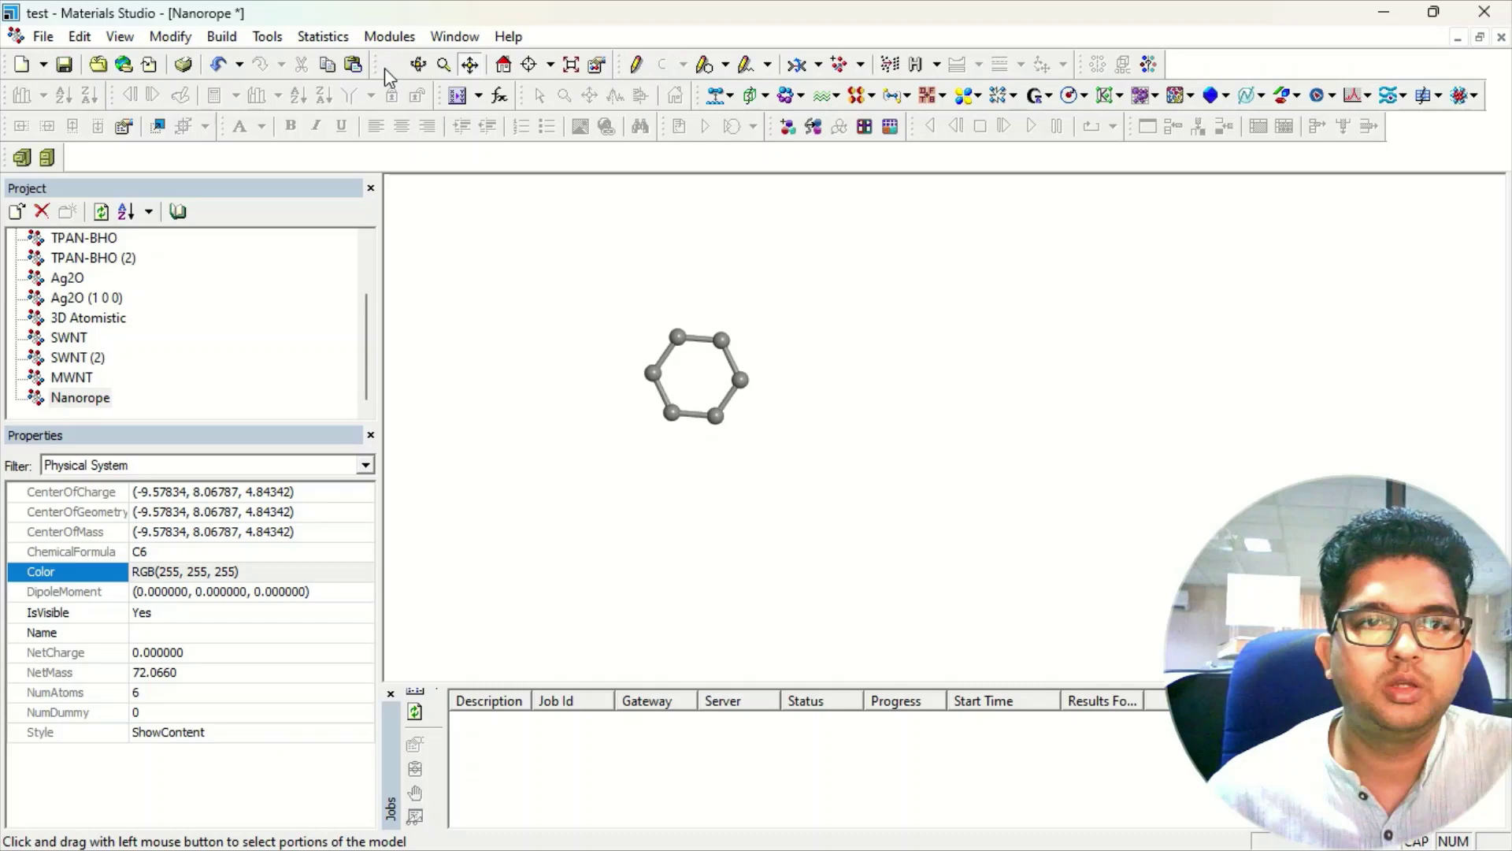
left_click(699, 339)
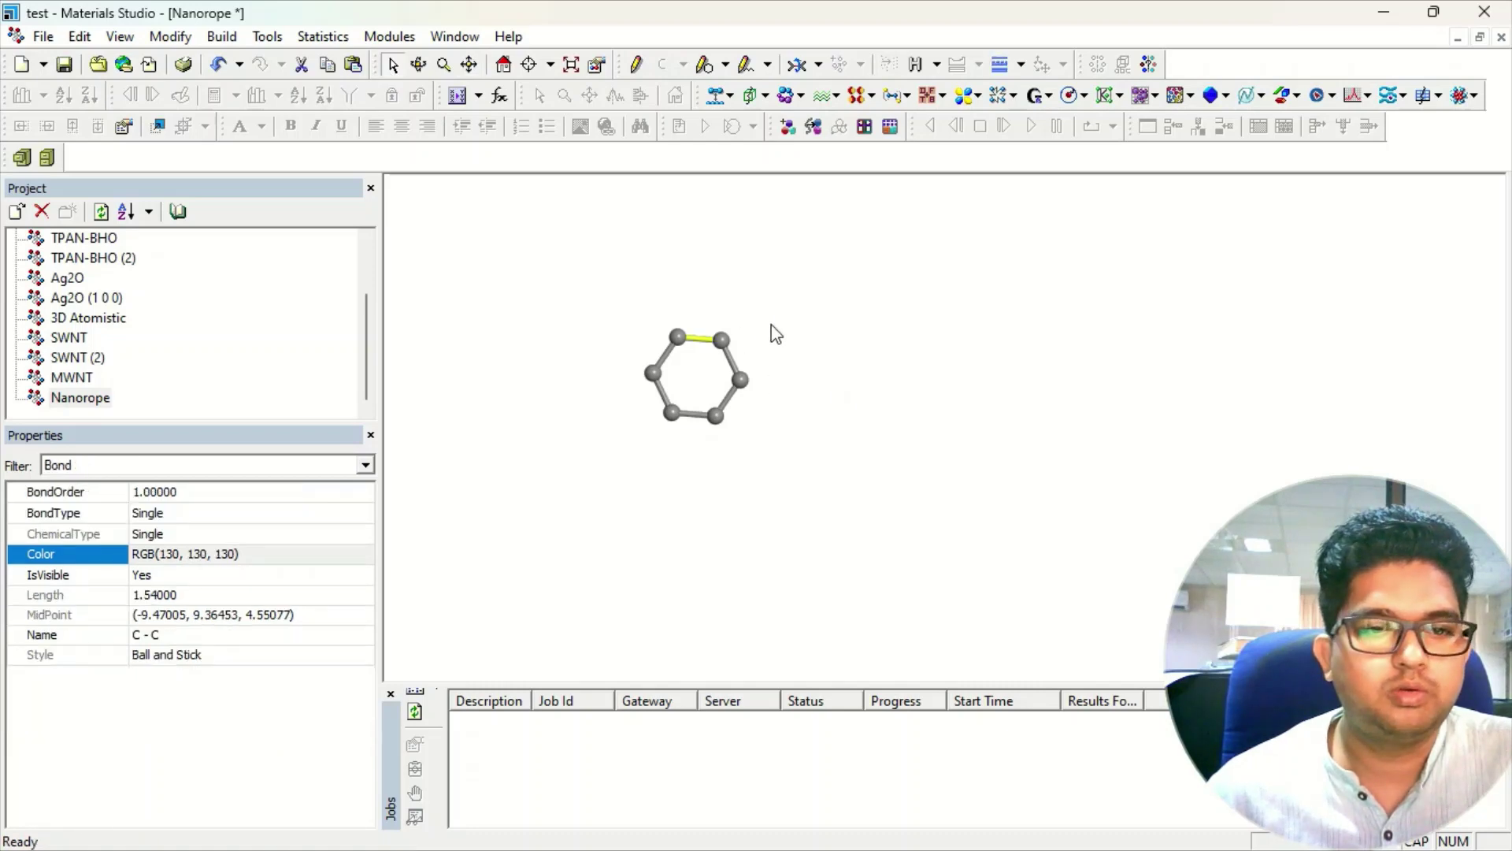
middle_click_drag(524, 347, 531, 371)
left_click_drag(576, 347, 682, 465)
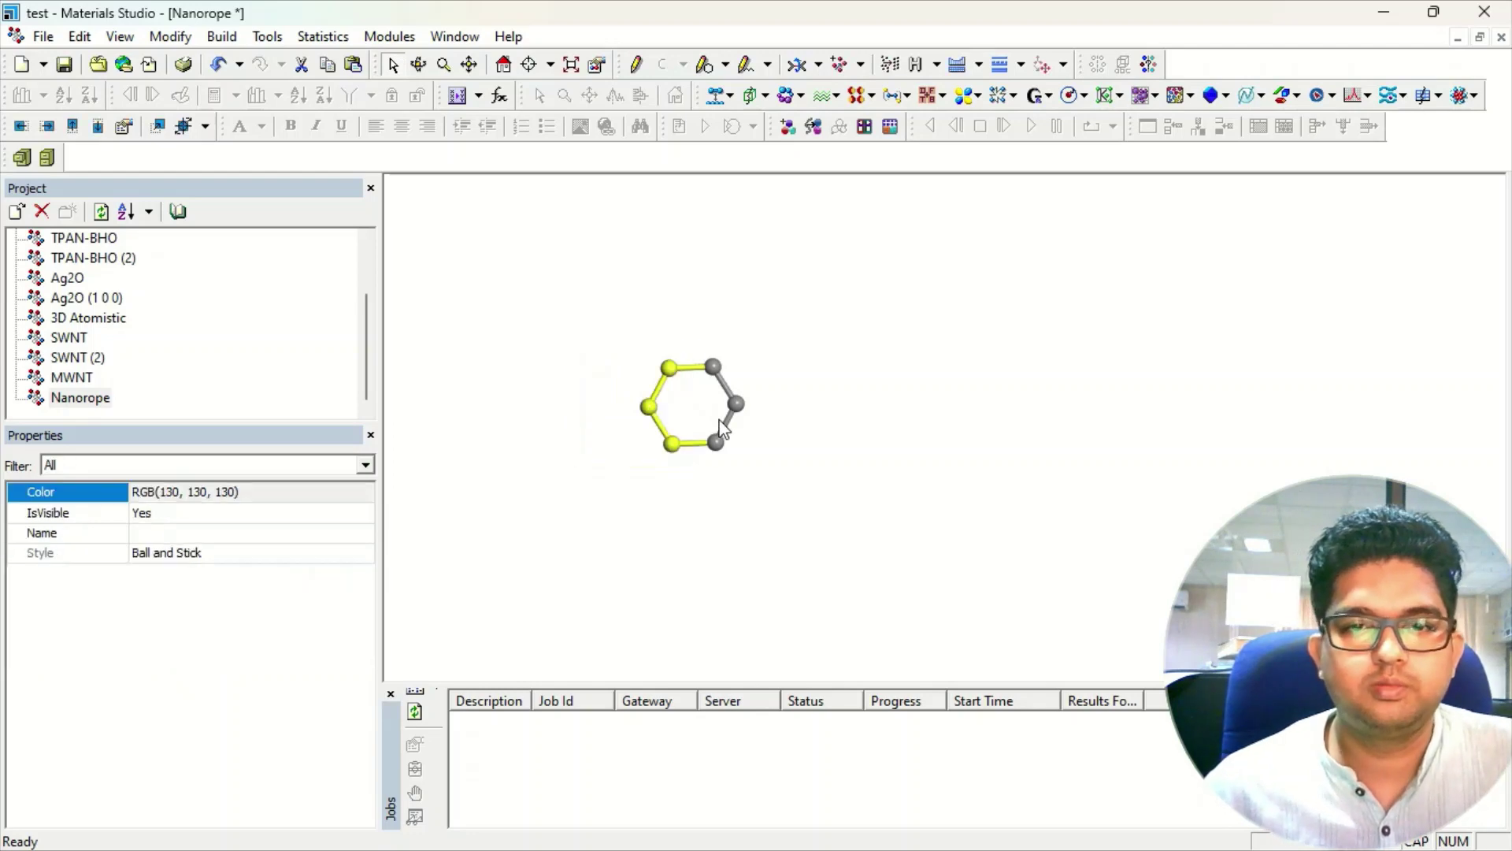
left_click(46, 126)
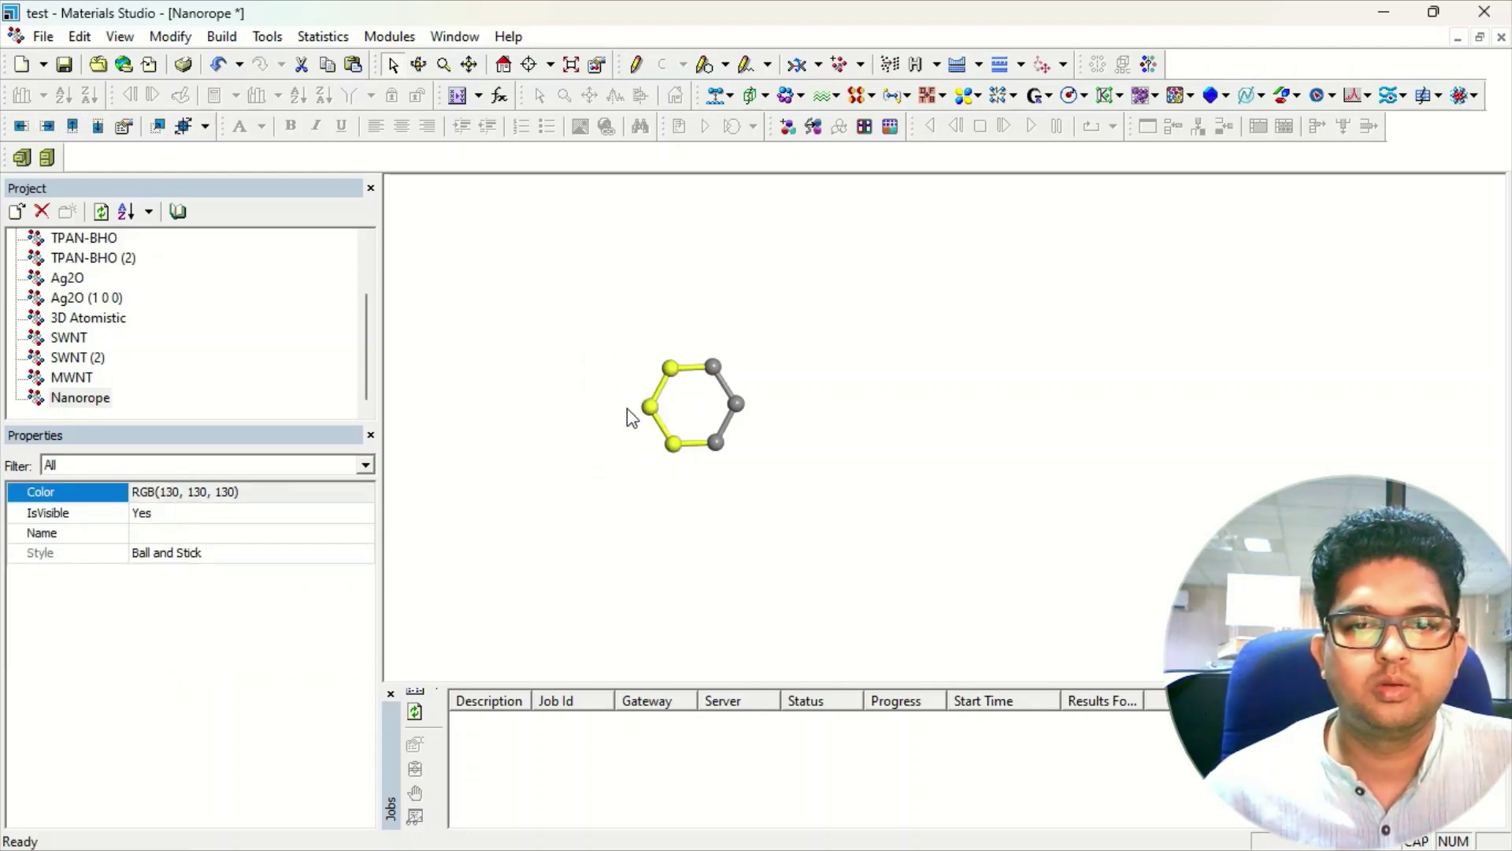
Step: Nudge the ring's two lower atoms slightly up and its two upper atoms slightly down, and clear the selection
left_click_drag(639, 425, 744, 483)
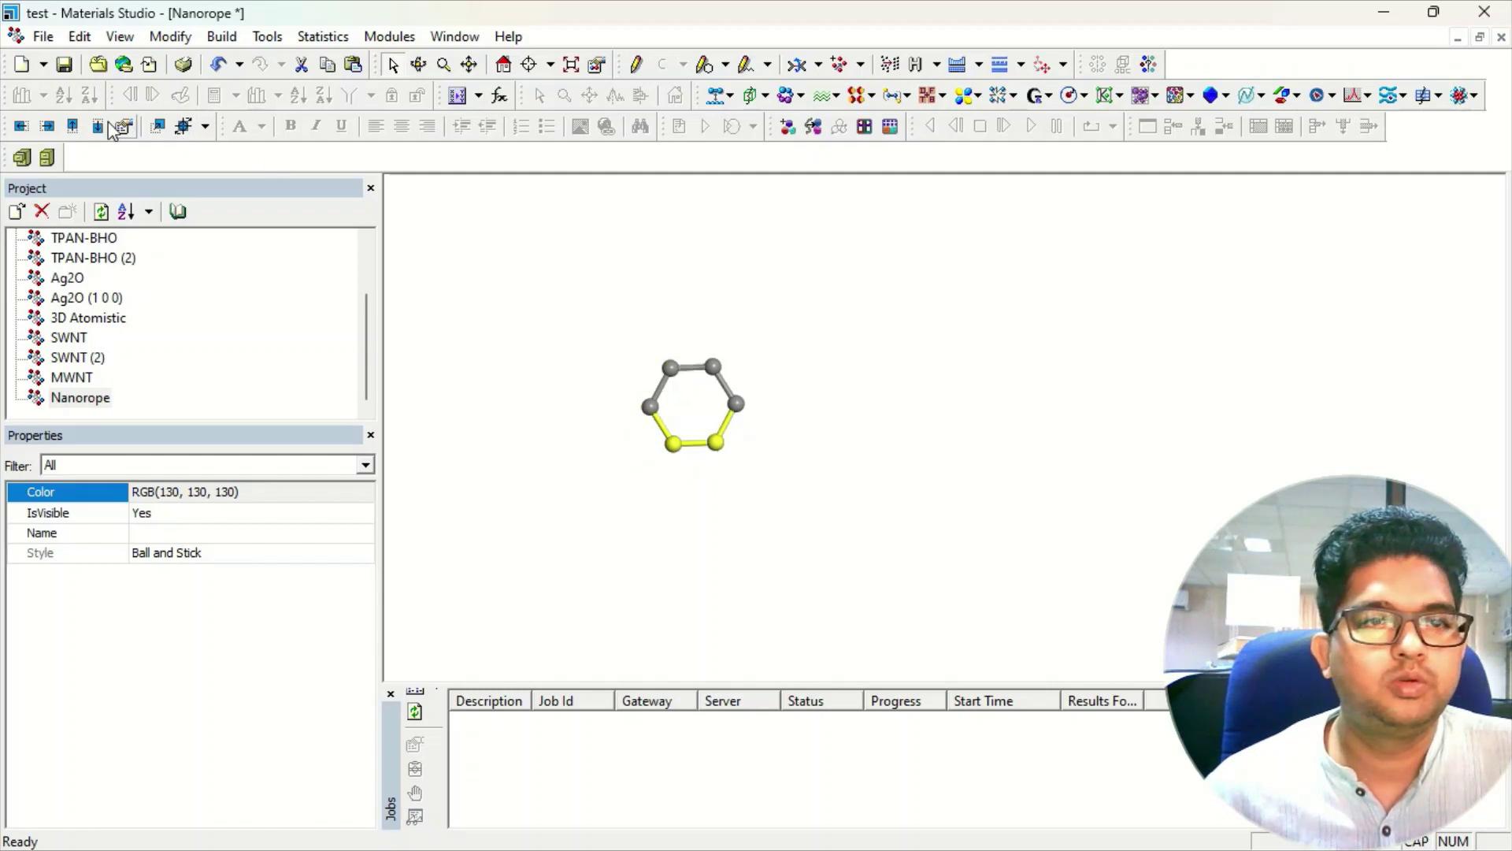
left_click(71, 126)
left_click_drag(676, 377, 747, 394)
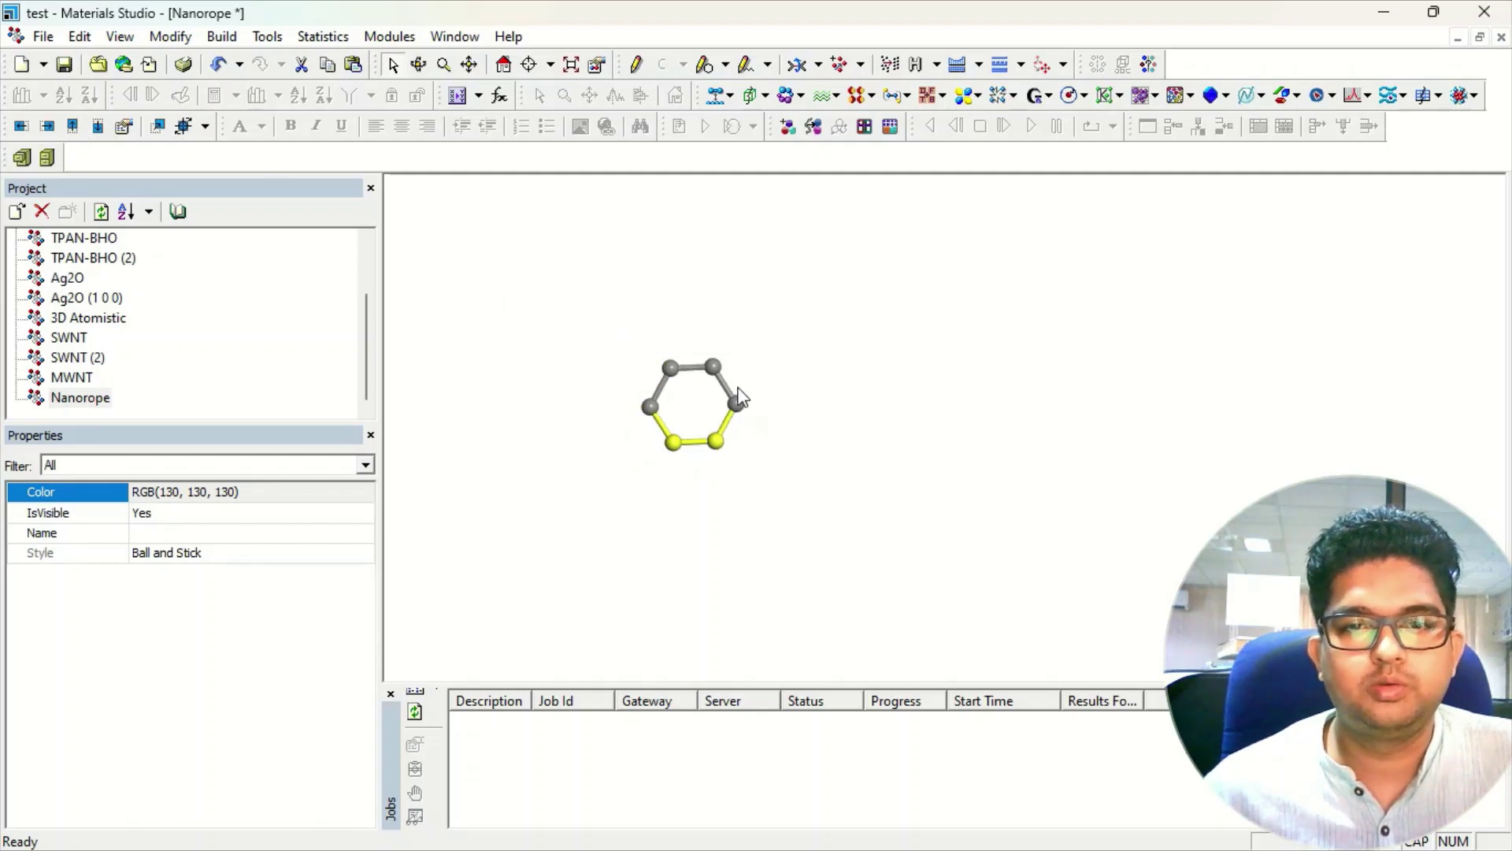
left_click(98, 126)
left_click(883, 280)
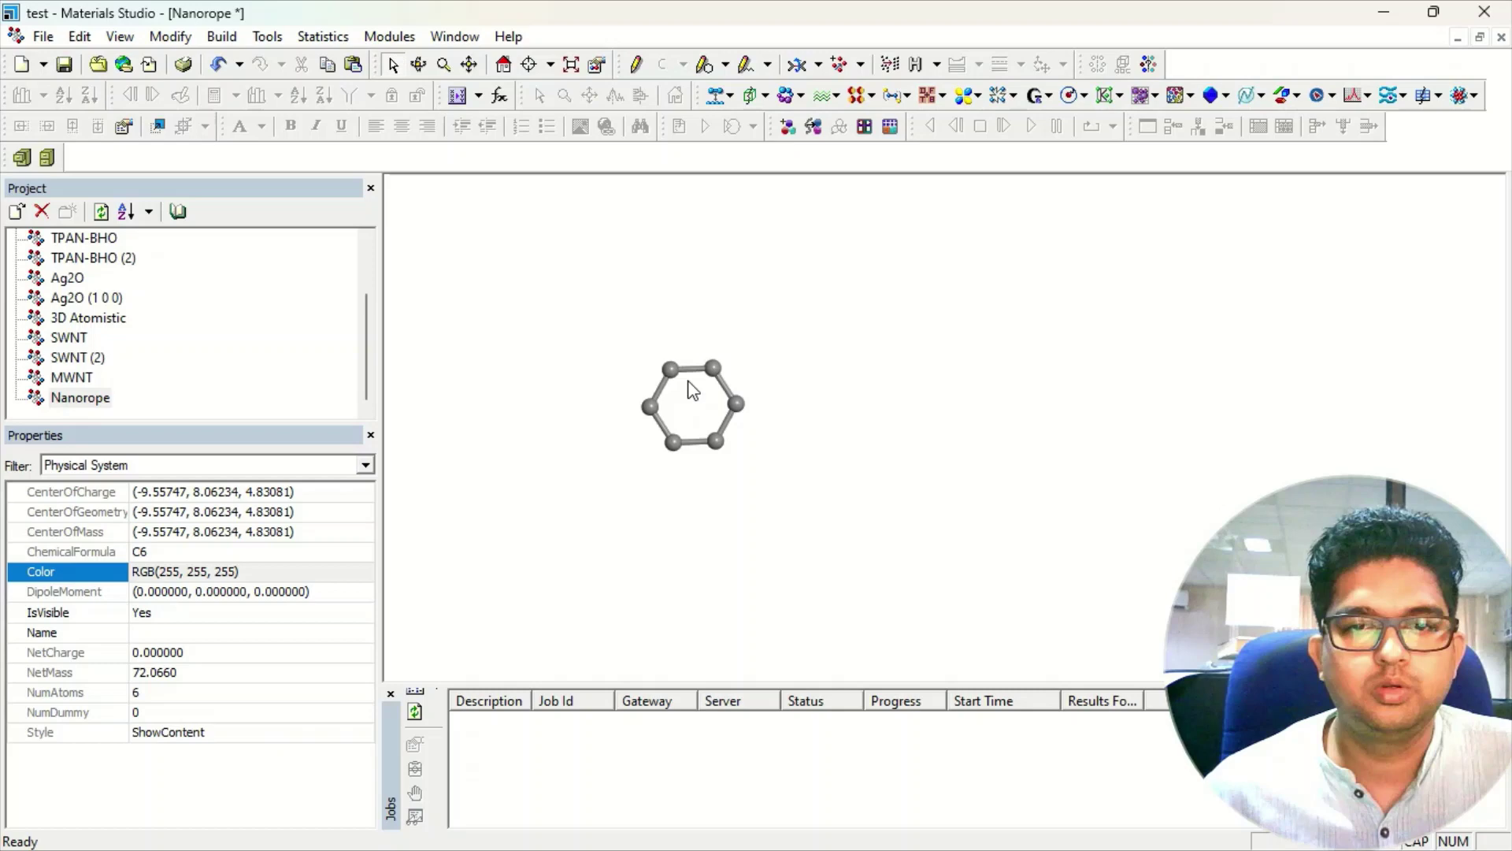
left_click(692, 369)
left_click(771, 348)
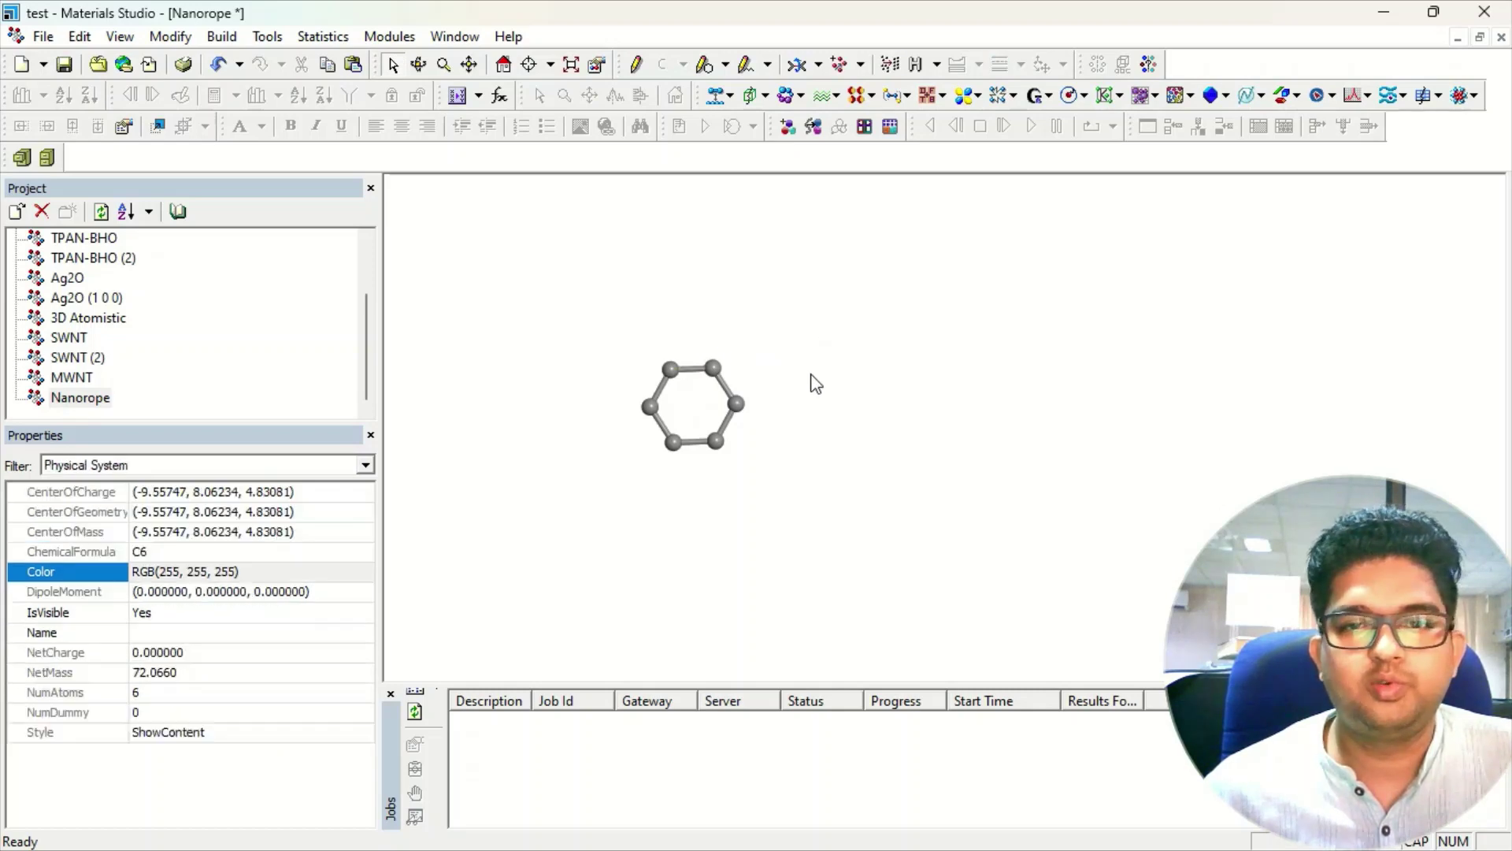
right_click_drag(813, 381, 732, 349)
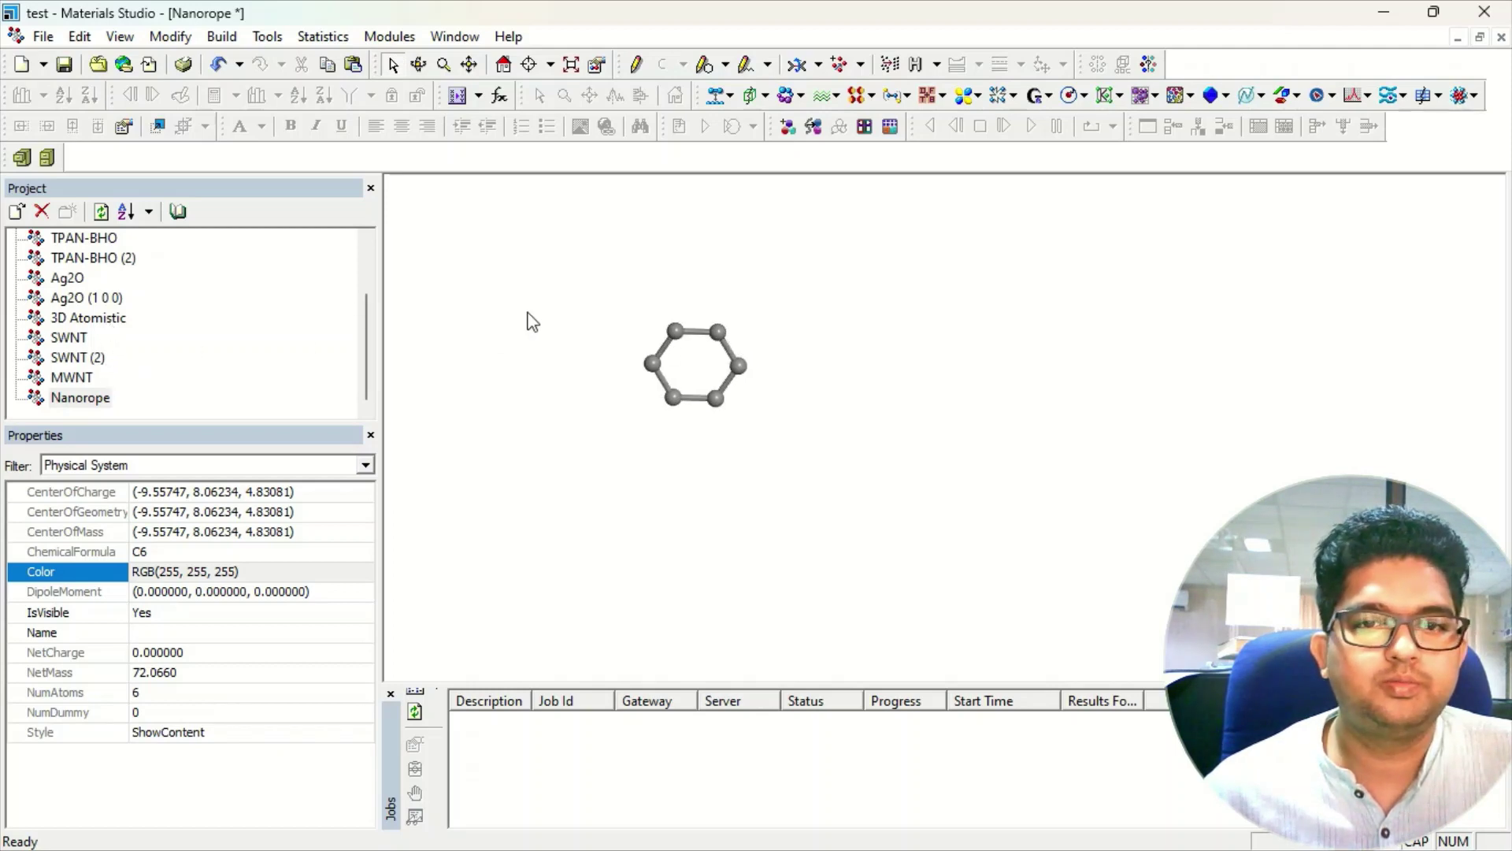
key("ctrl+a")
left_click(1168, 447)
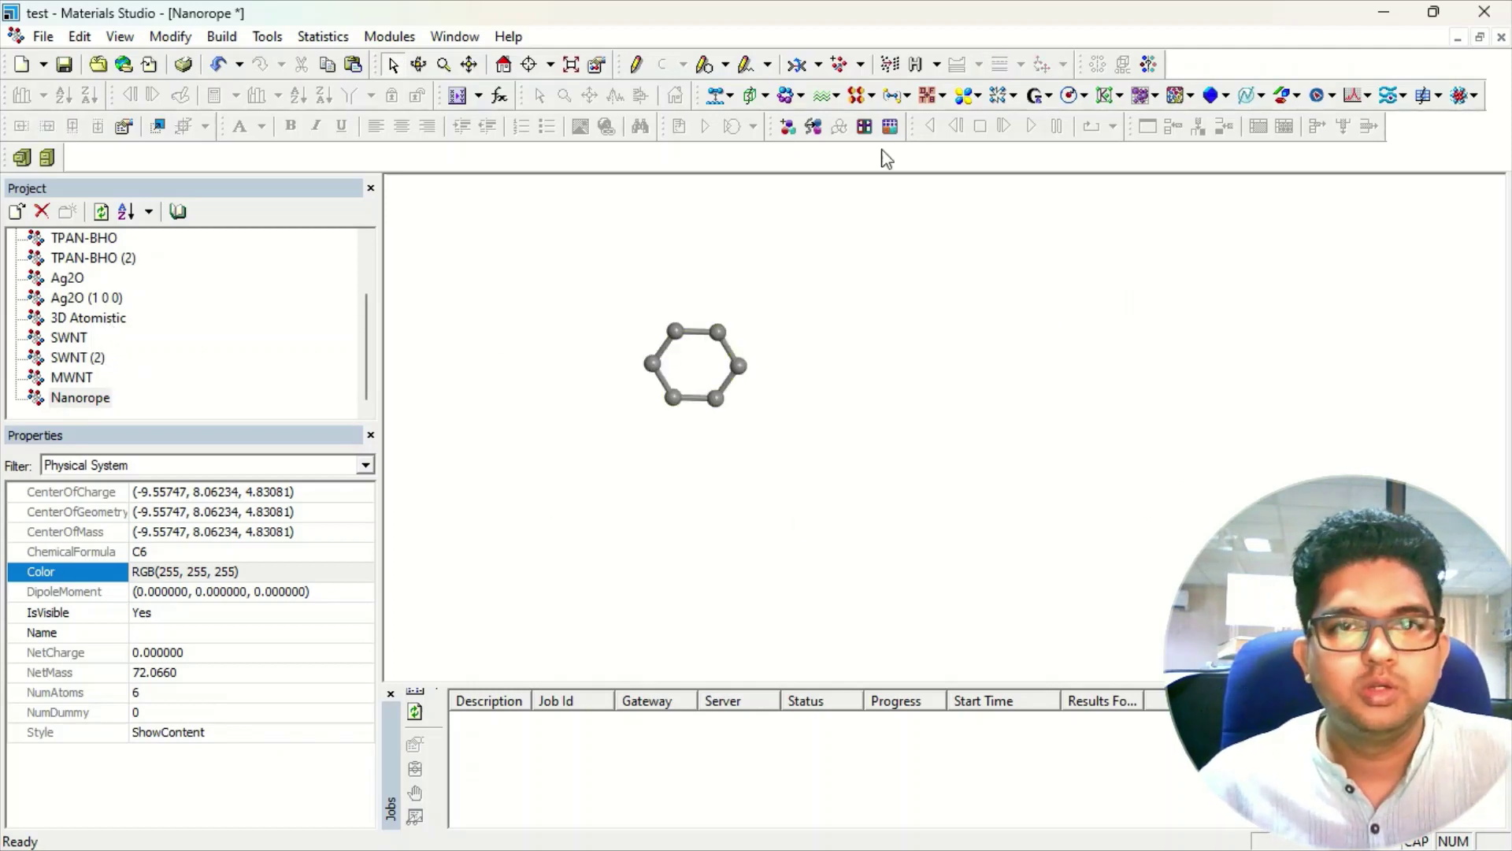
Step: Measure the distance across the ring between its leftmost and rightmost carbon atoms, and leave the measuring tool
left_click(819, 64)
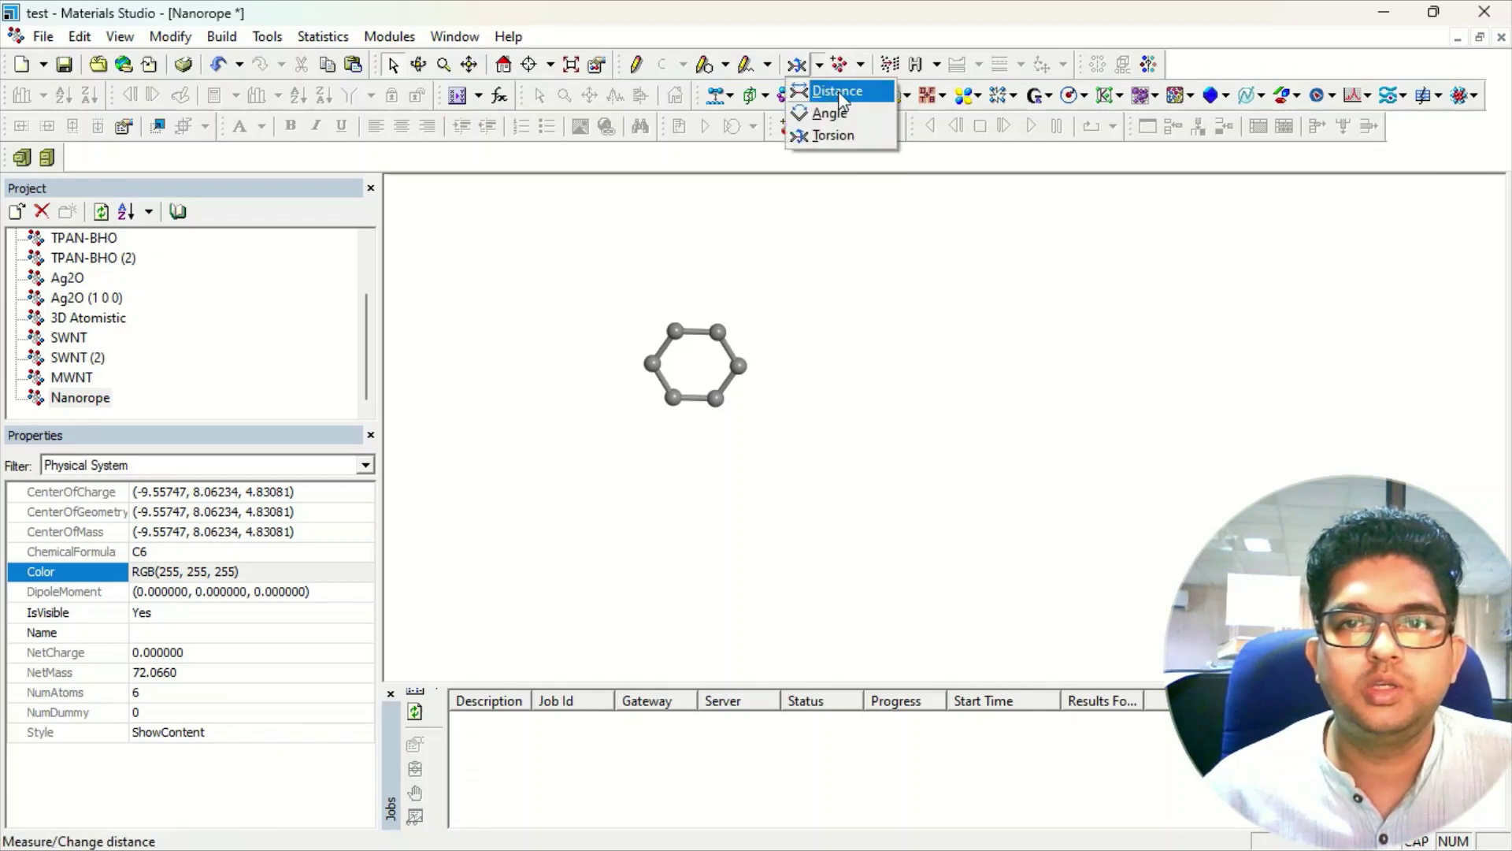
left_click(835, 92)
left_click(662, 362)
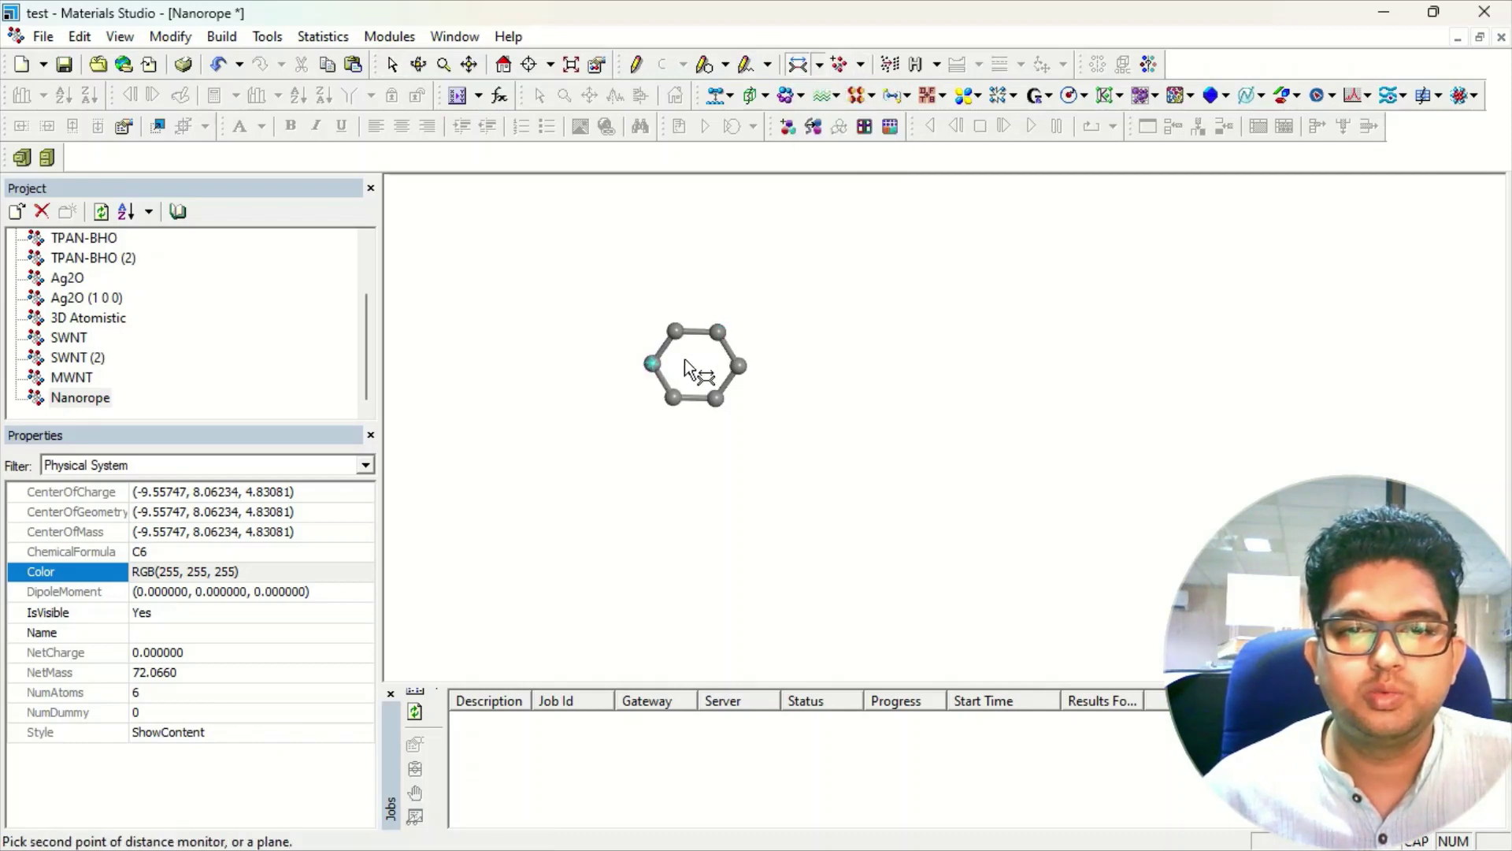
left_click(738, 366)
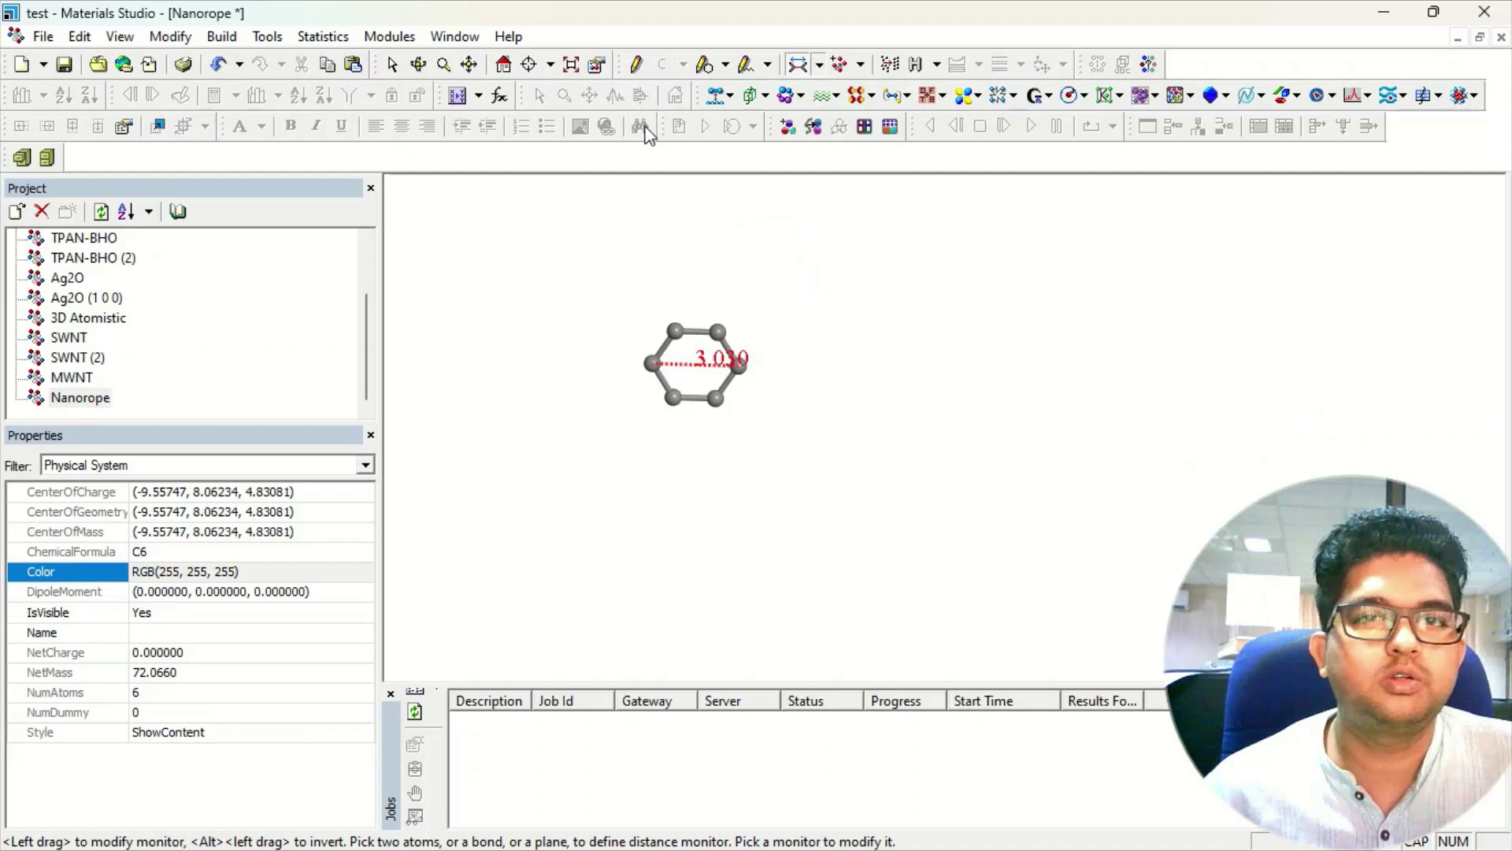
left_click(392, 63)
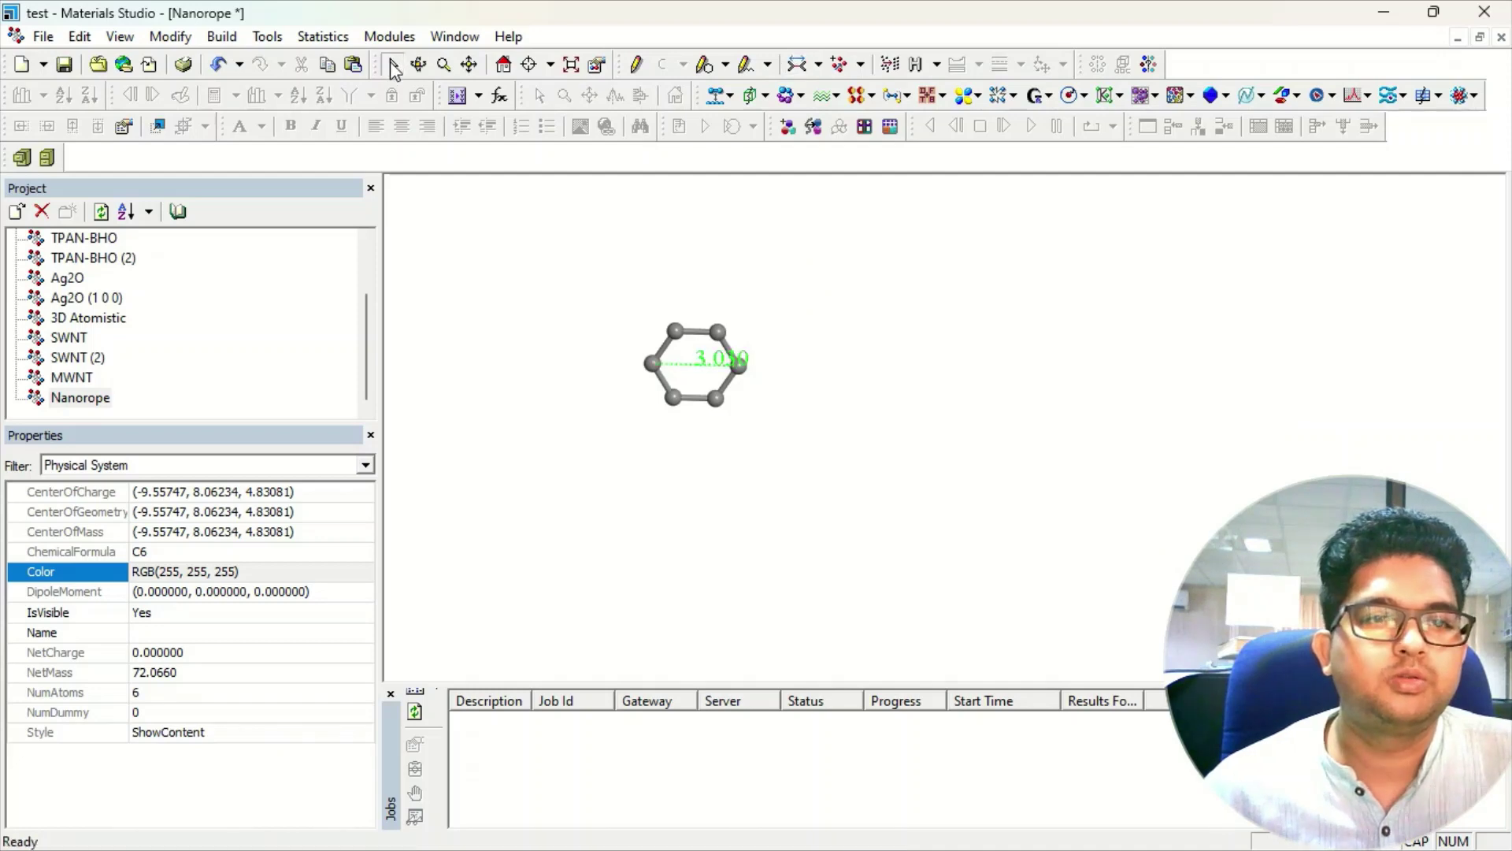
Step: Open the 3D Atomistic document, review the crystal builder's lattice parameters and space group settings, and close the builder without building
double_click(112, 319)
left_click(222, 36)
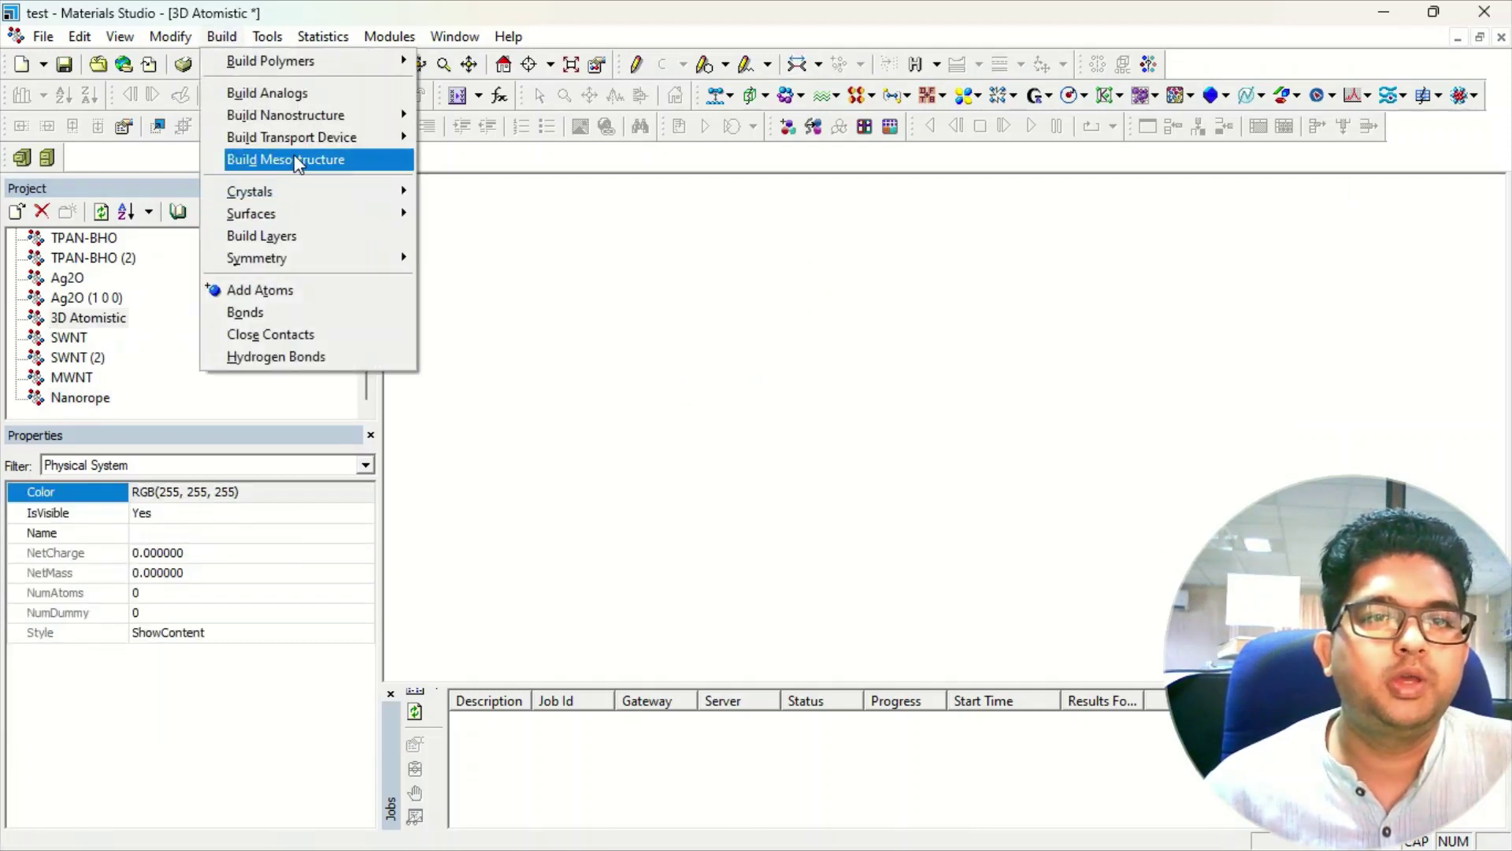
mouse_move(319, 260)
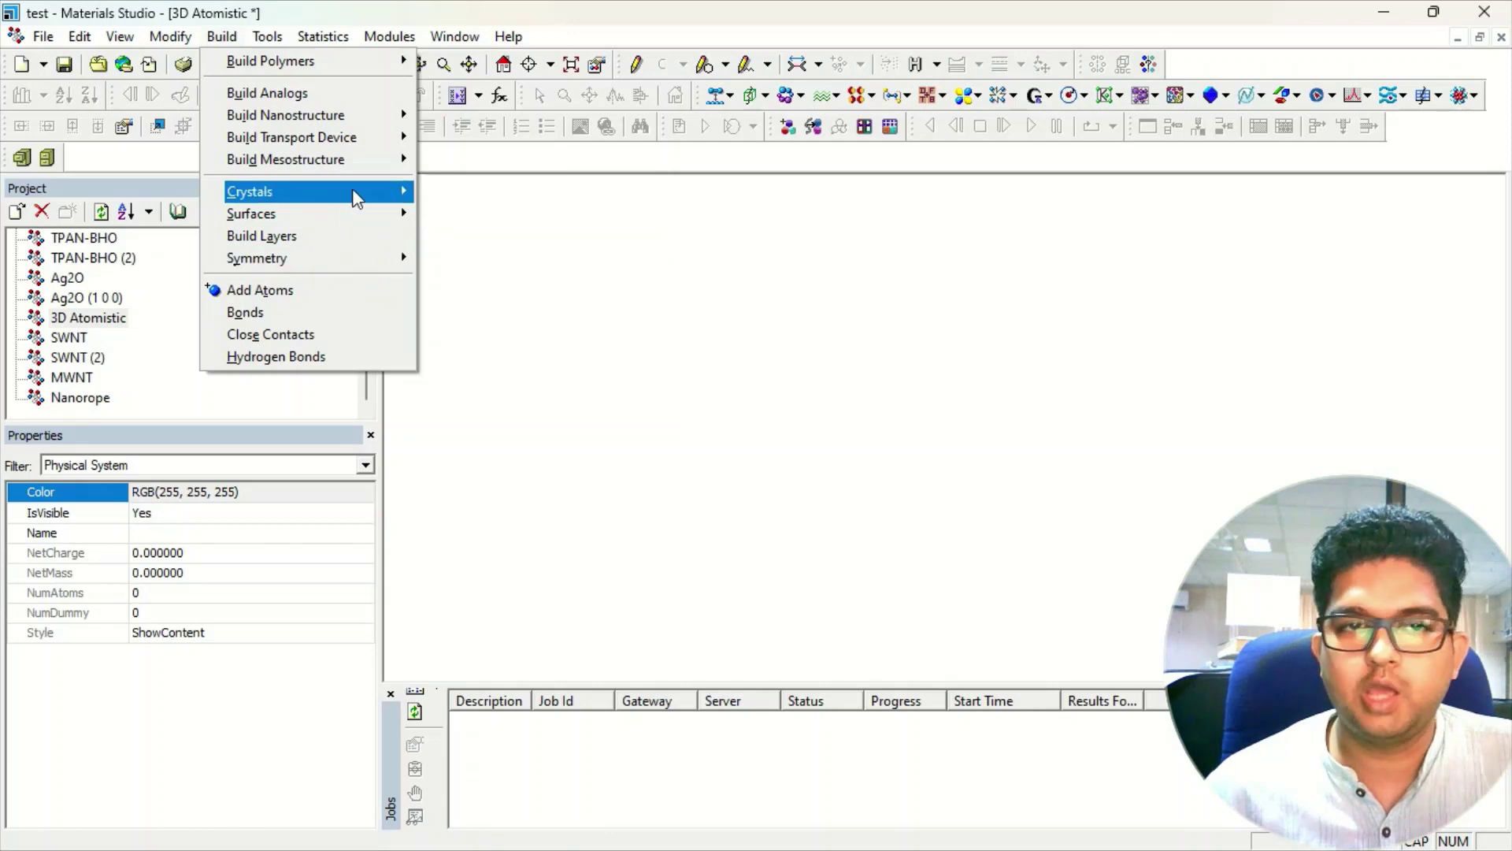
mouse_move(354, 197)
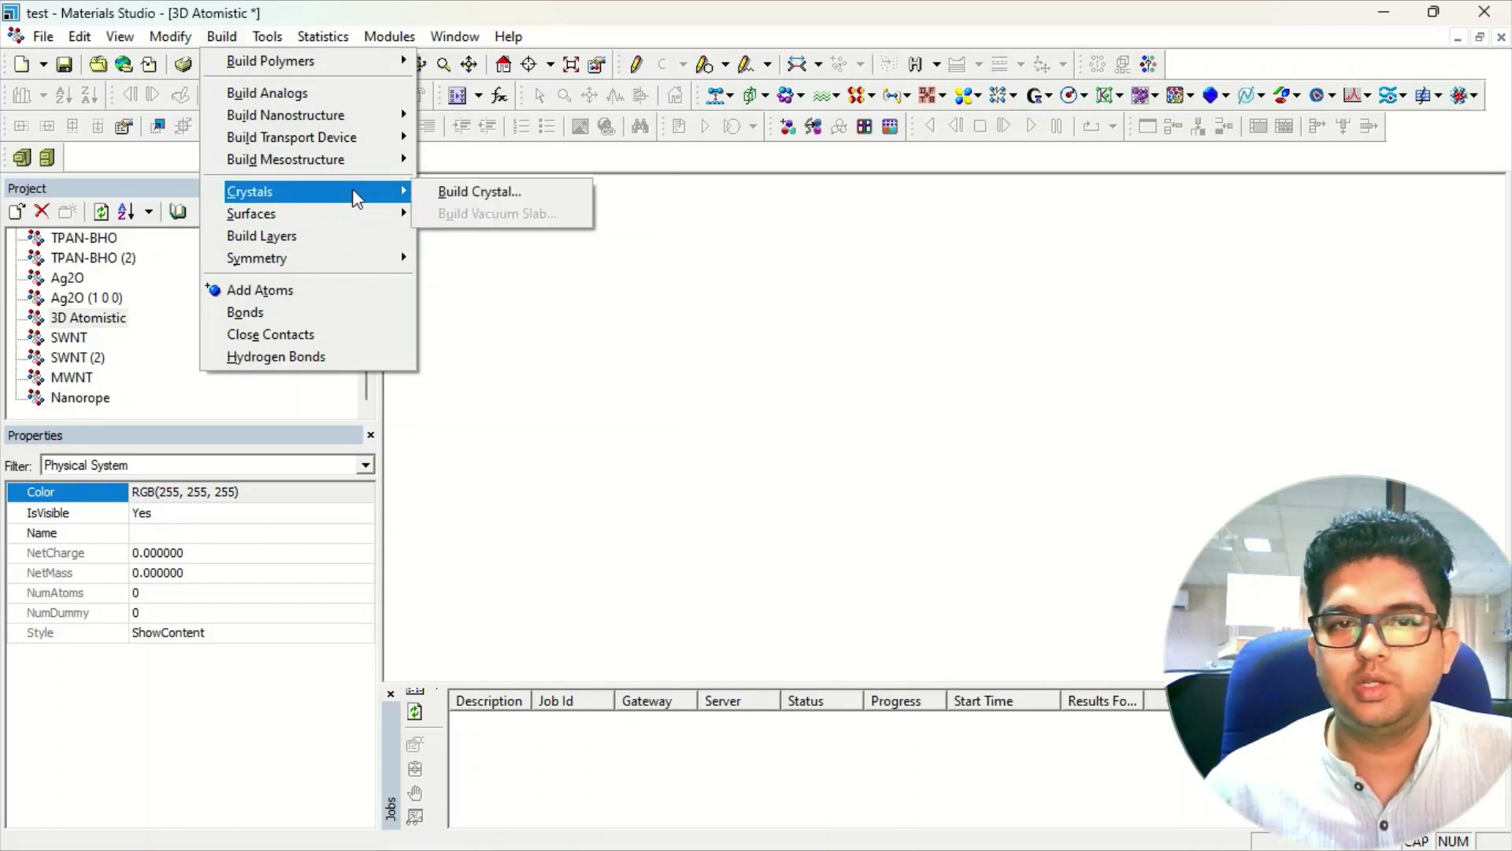
left_click(456, 193)
left_click(108, 100)
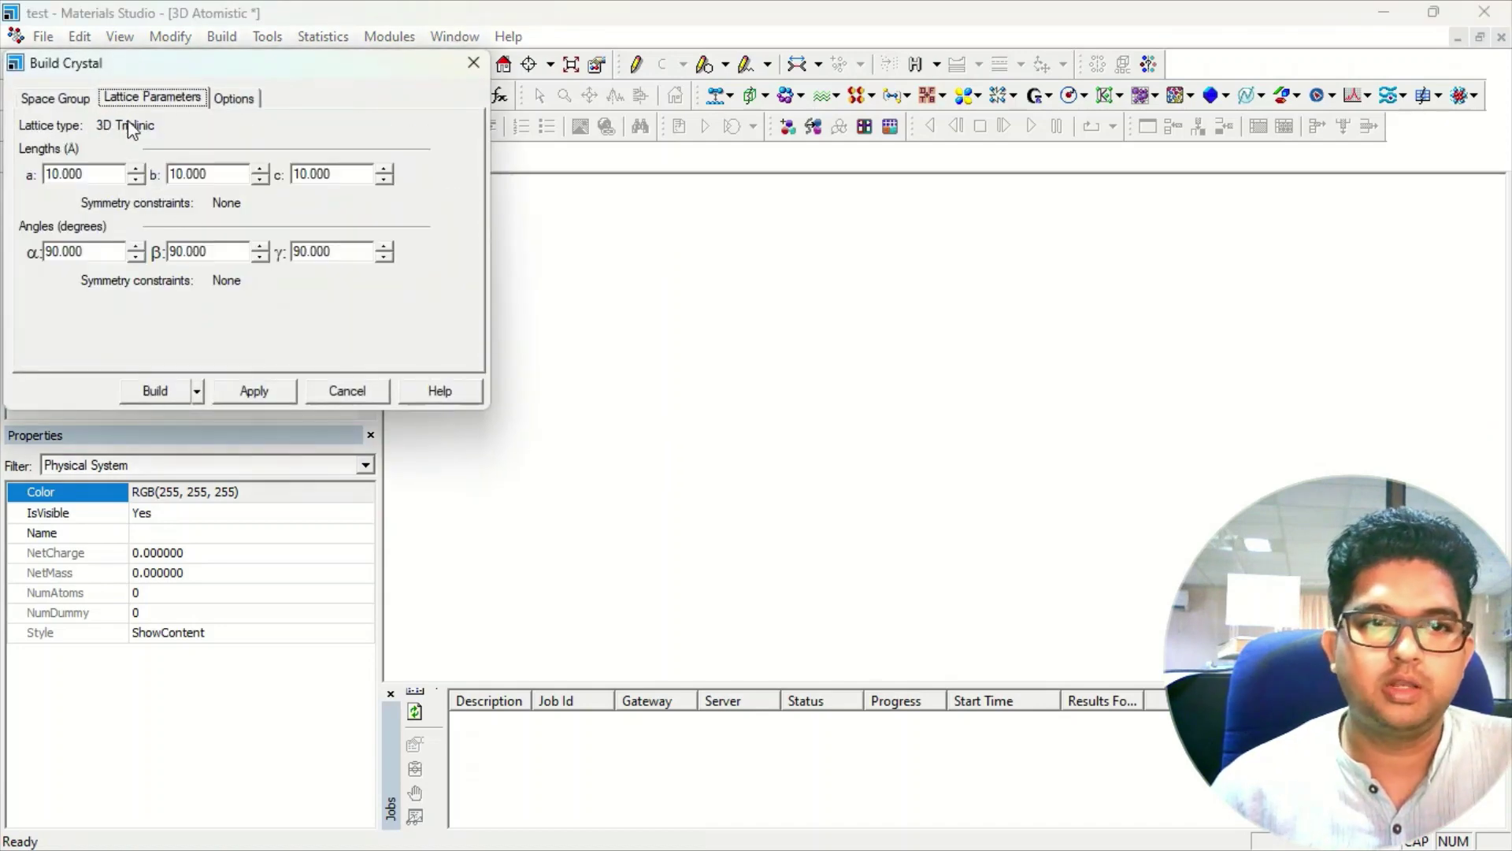
left_click(65, 100)
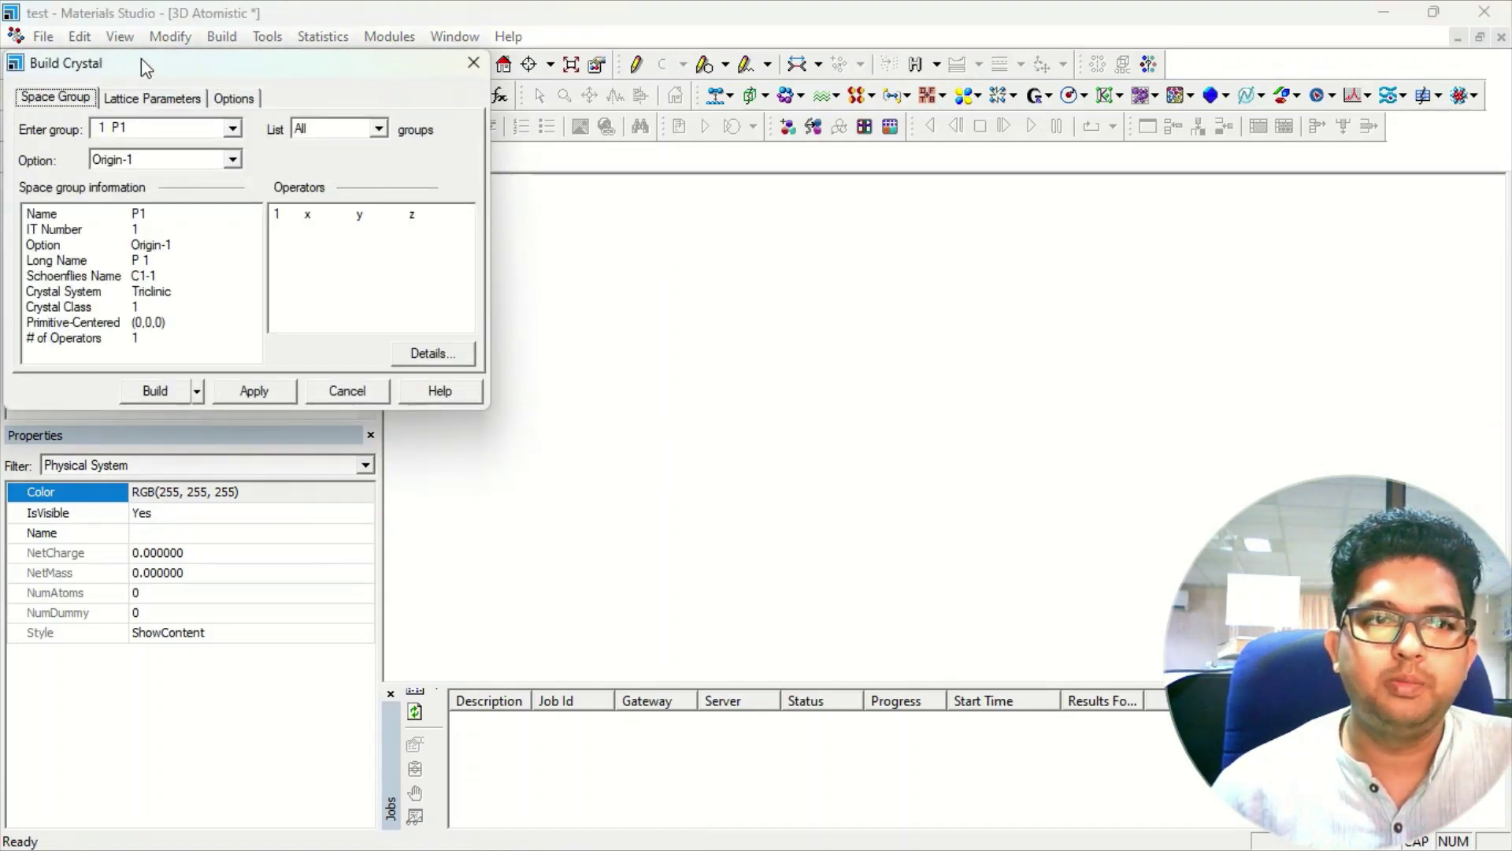
left_click_drag(140, 58, 366, 47)
left_click(698, 52)
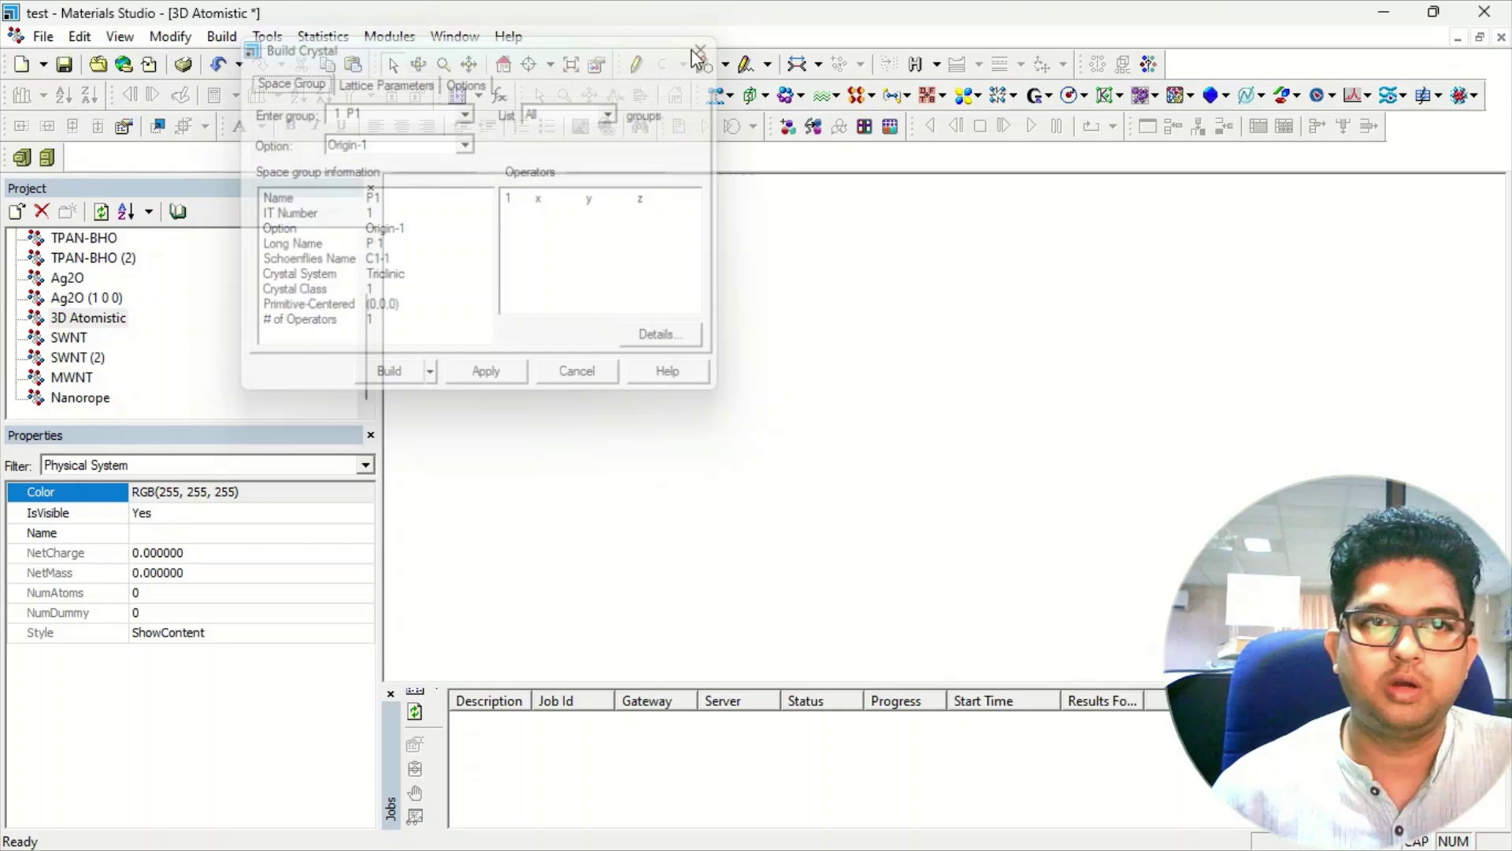
Step: Build a crystal cell in the 3D Atomistic document with lattice lengths a 4.4, b 20 and c 20 Å
left_click(221, 36)
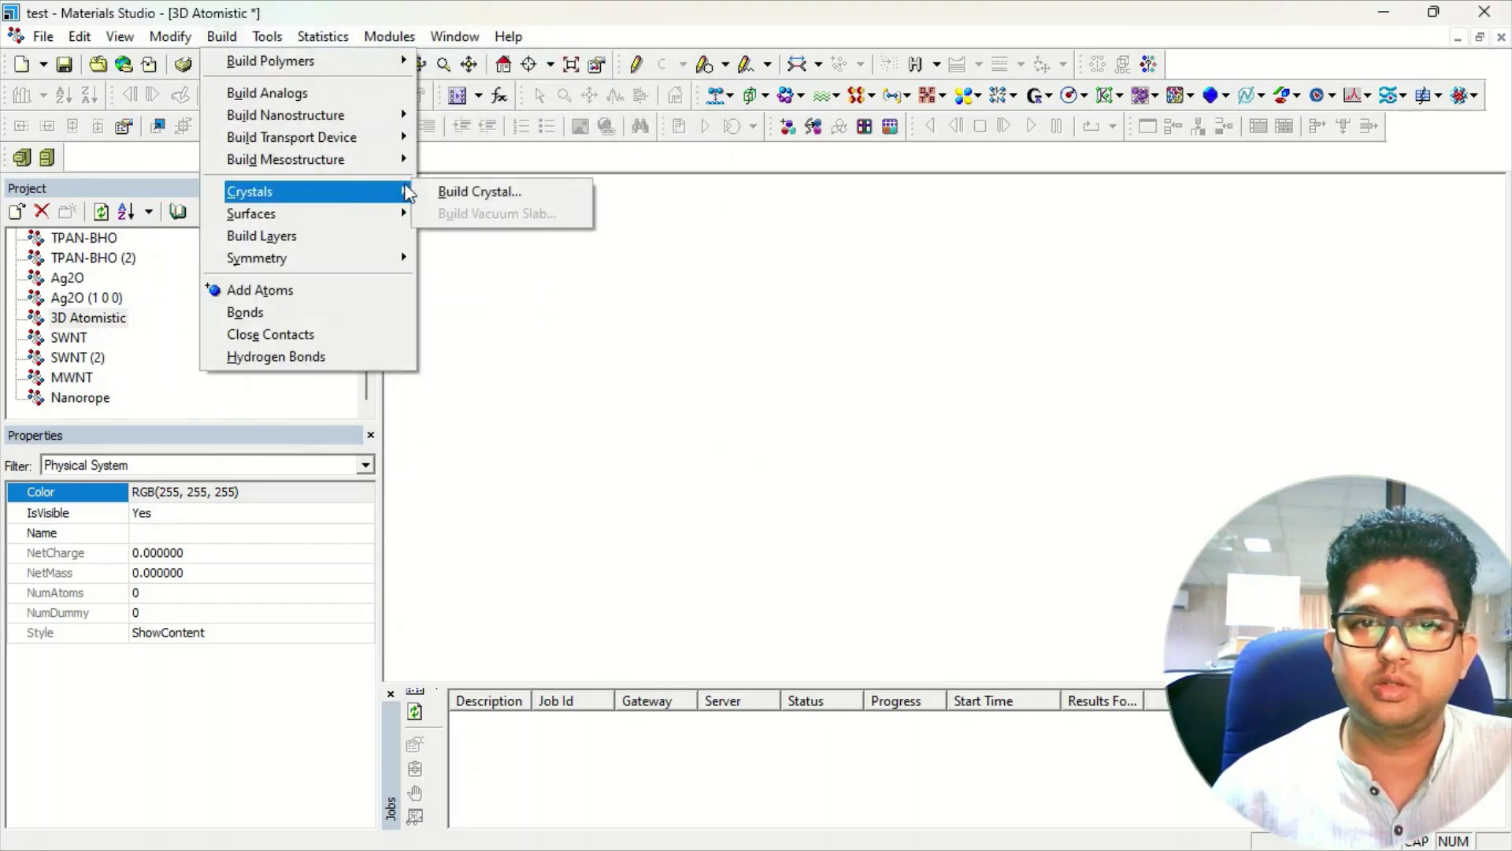
left_click(507, 189)
left_click_drag(304, 58, 481, 63)
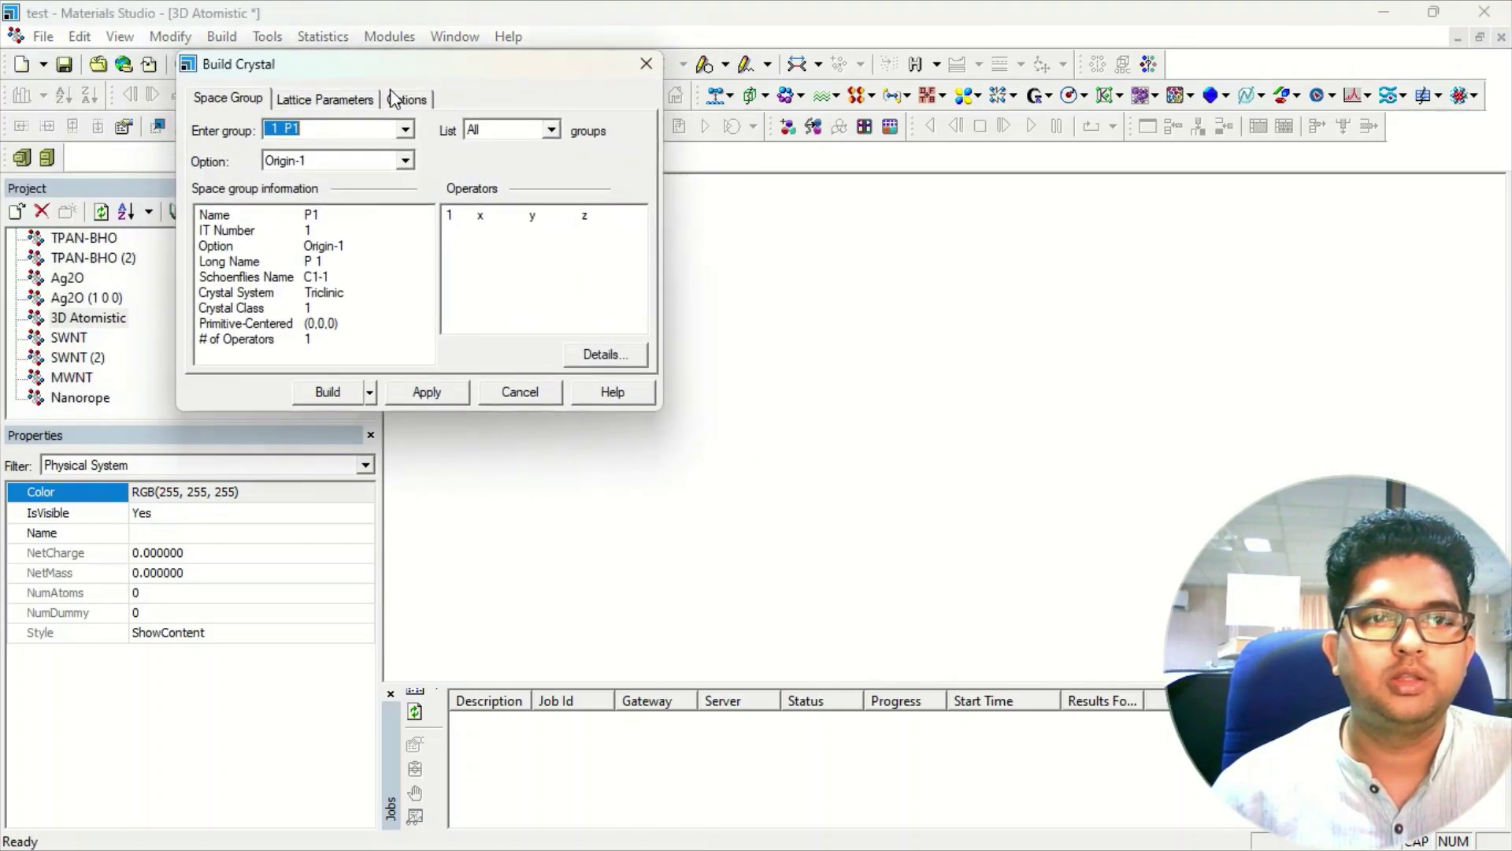
left_click(340, 98)
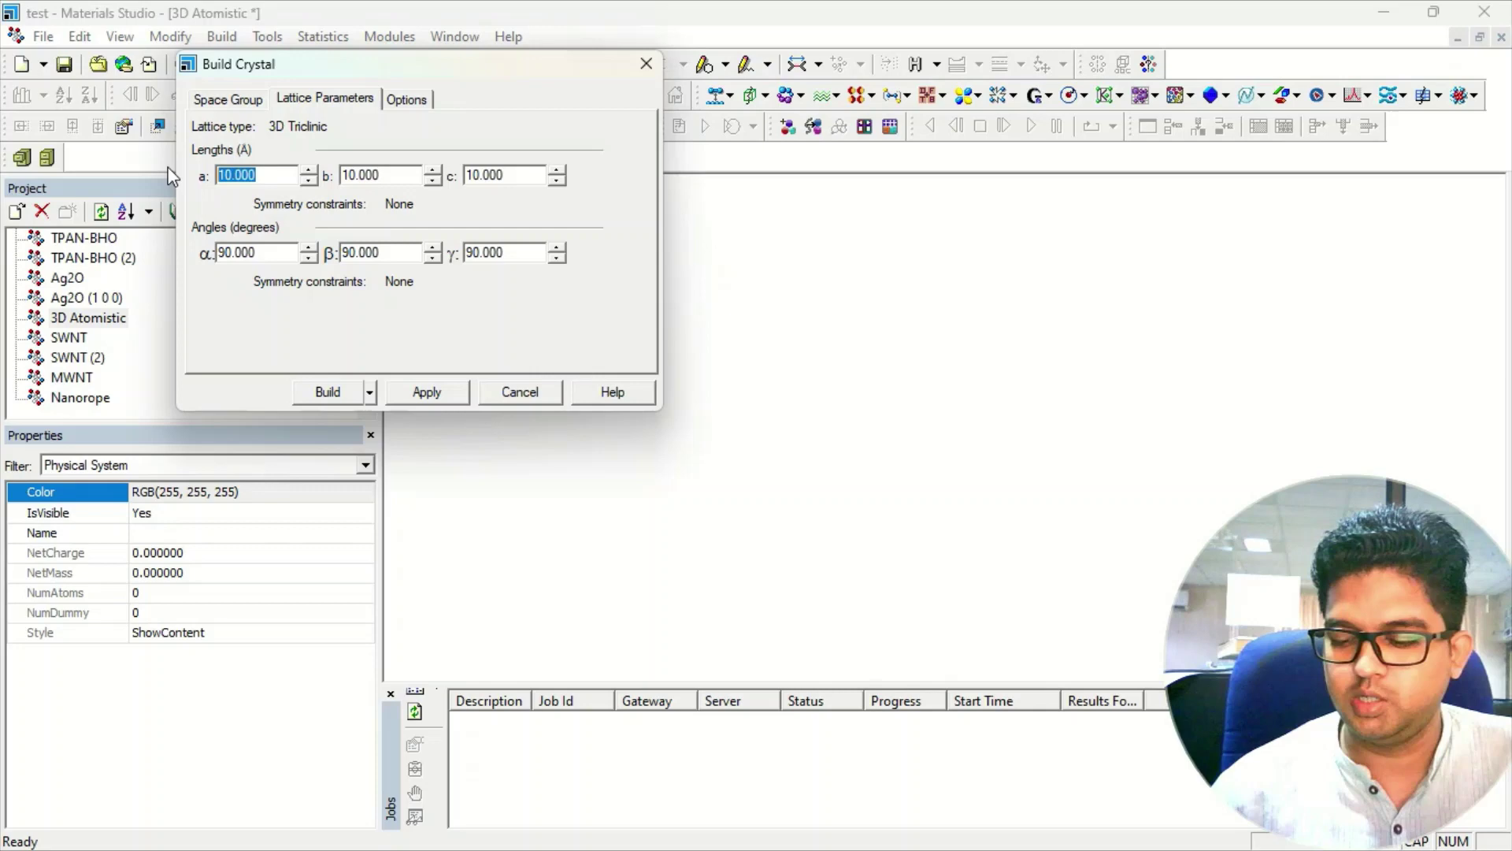
type("4")
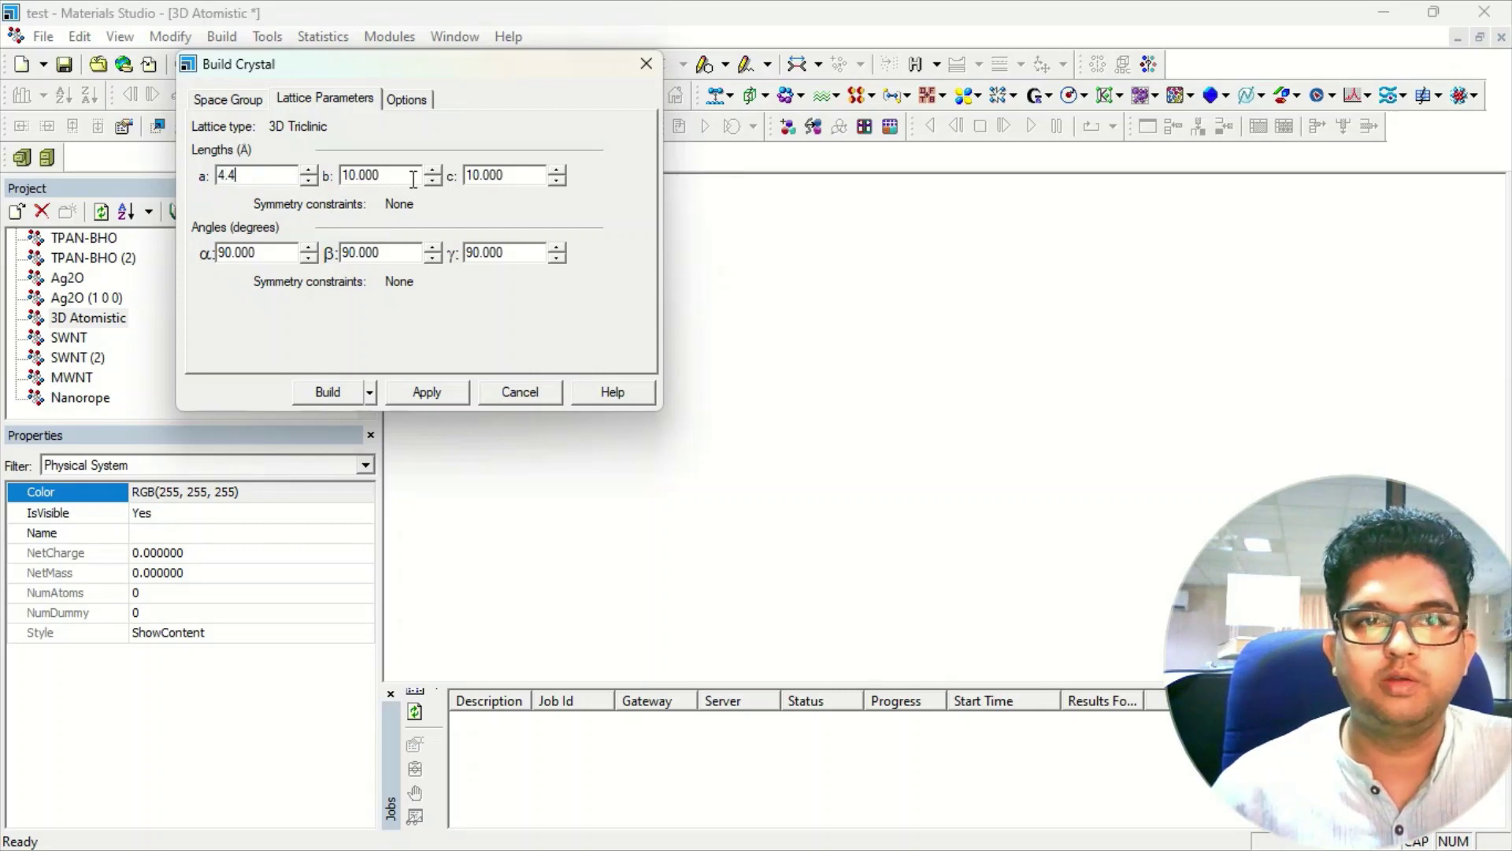
type(".4")
key("Tab")
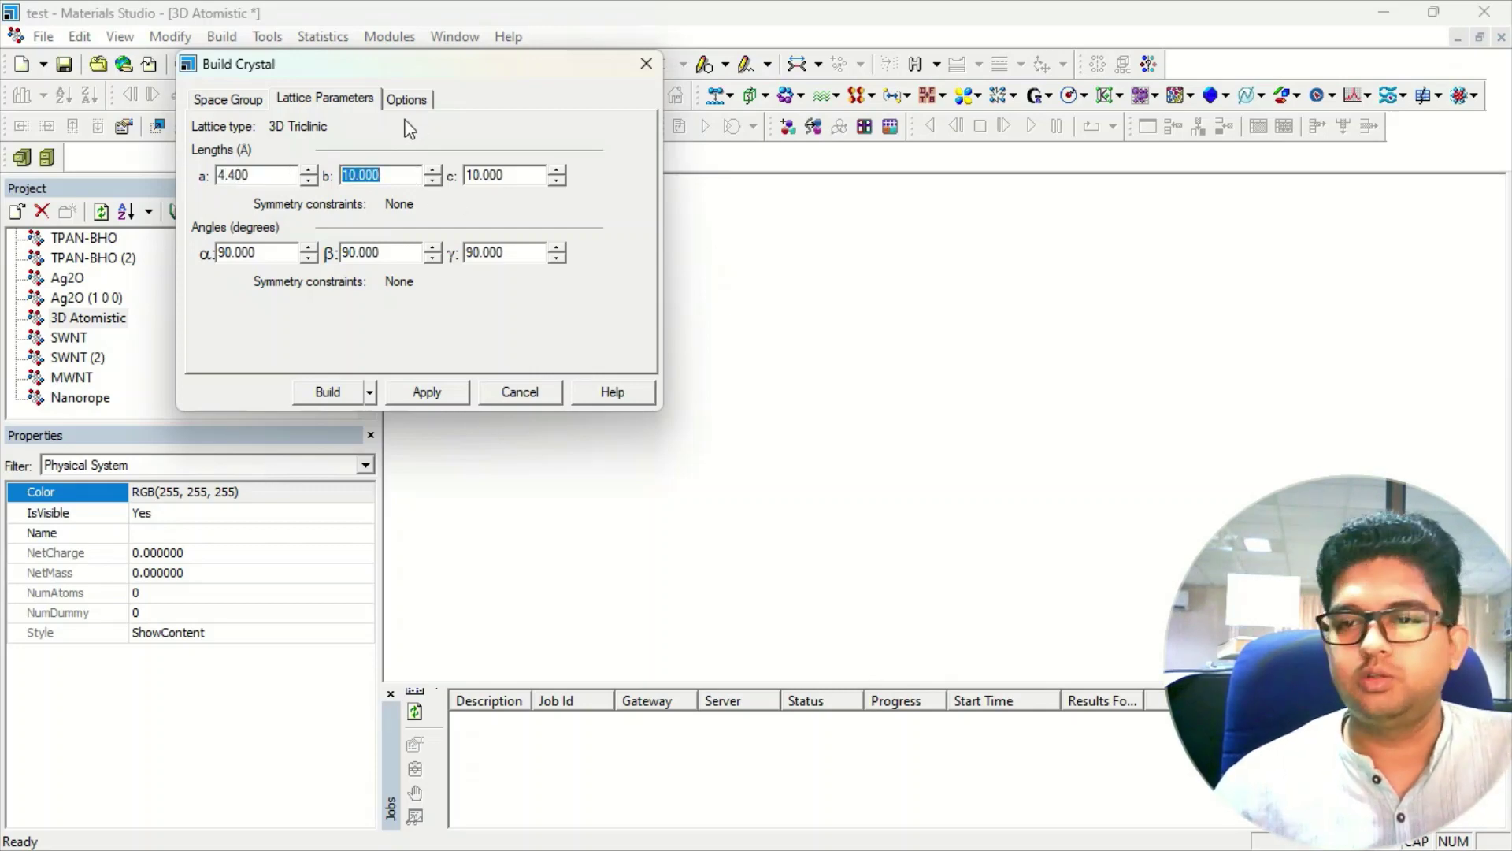
type("20")
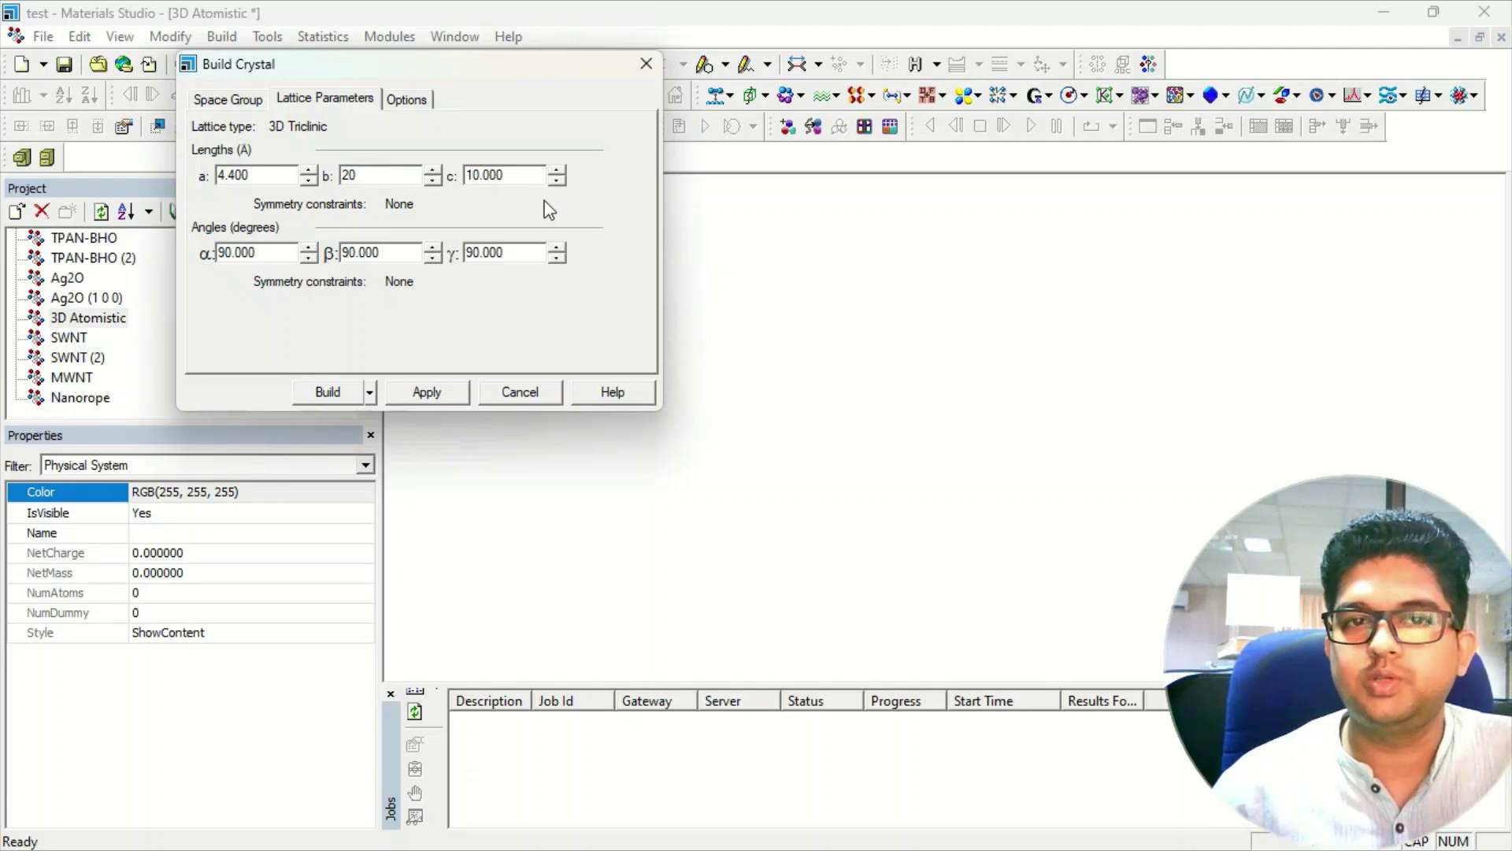
key("Tab")
type("20")
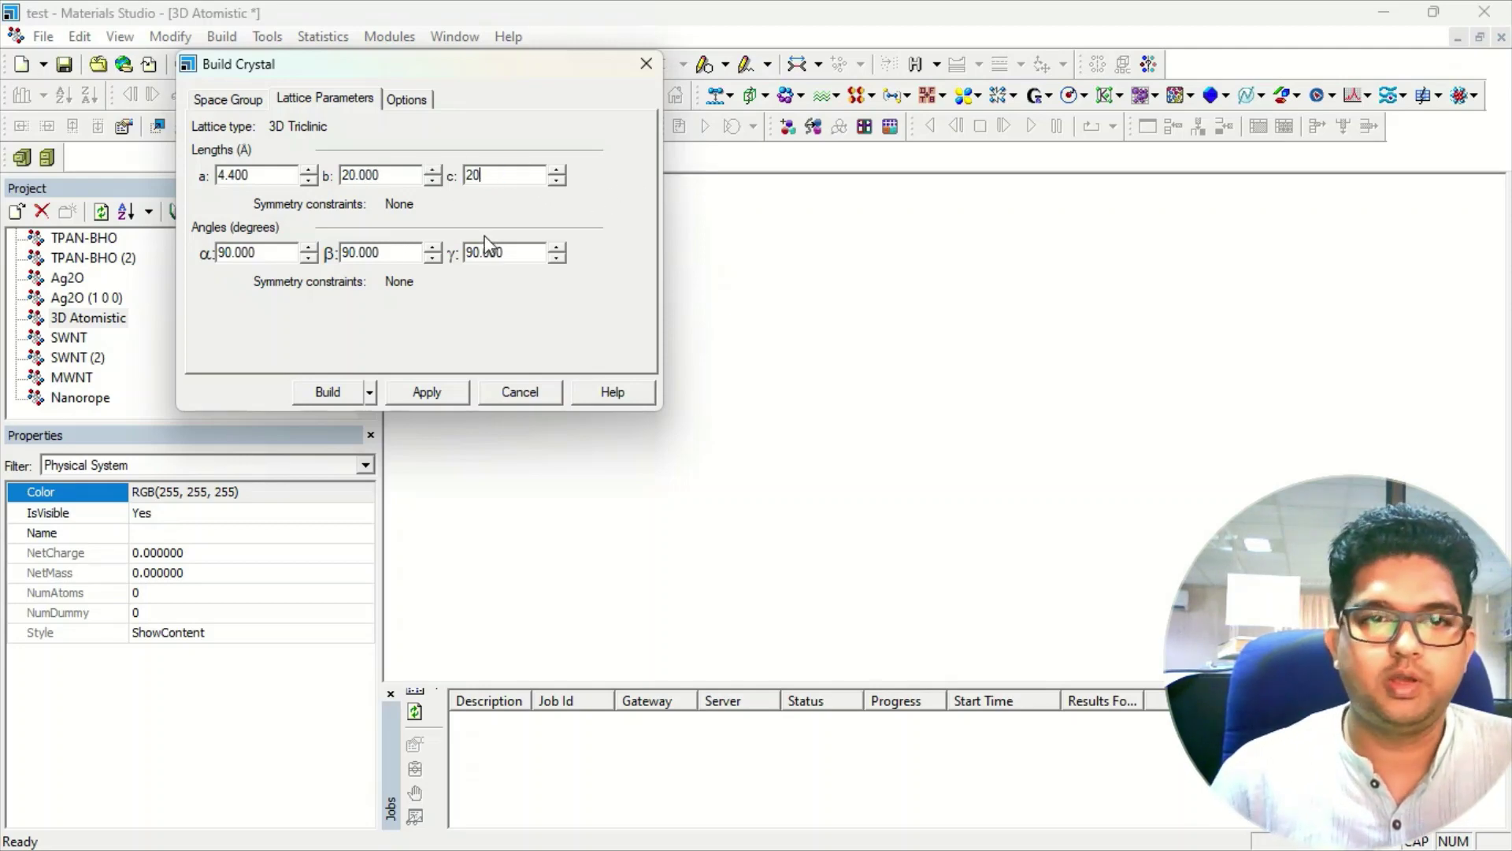
left_click(449, 391)
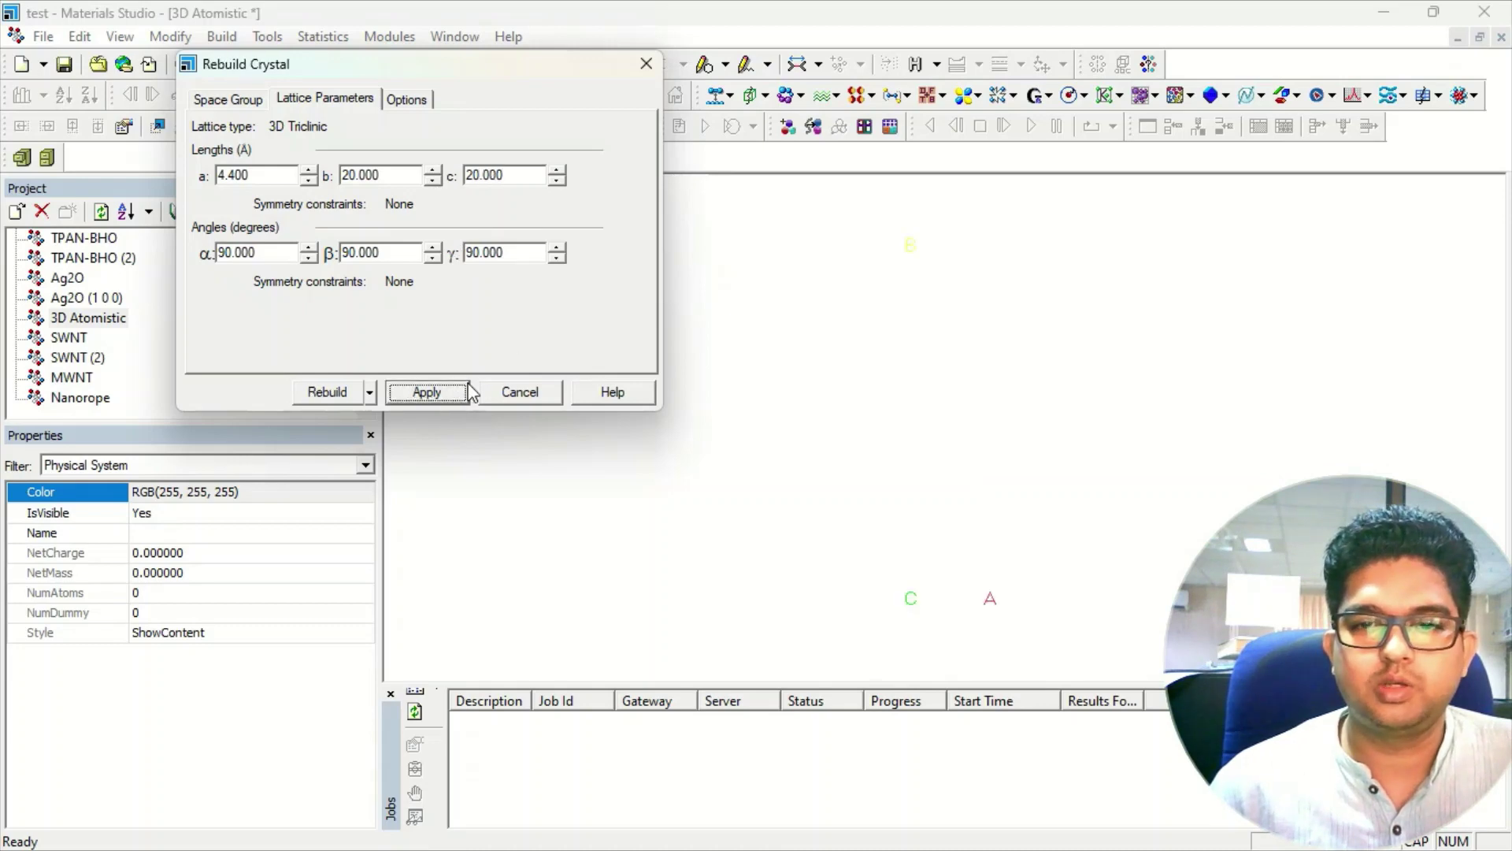
Step: Close the crystal rebuild dialog and change the lattice line color to blue in the cell's display style
left_click(646, 63)
right_click(605, 312)
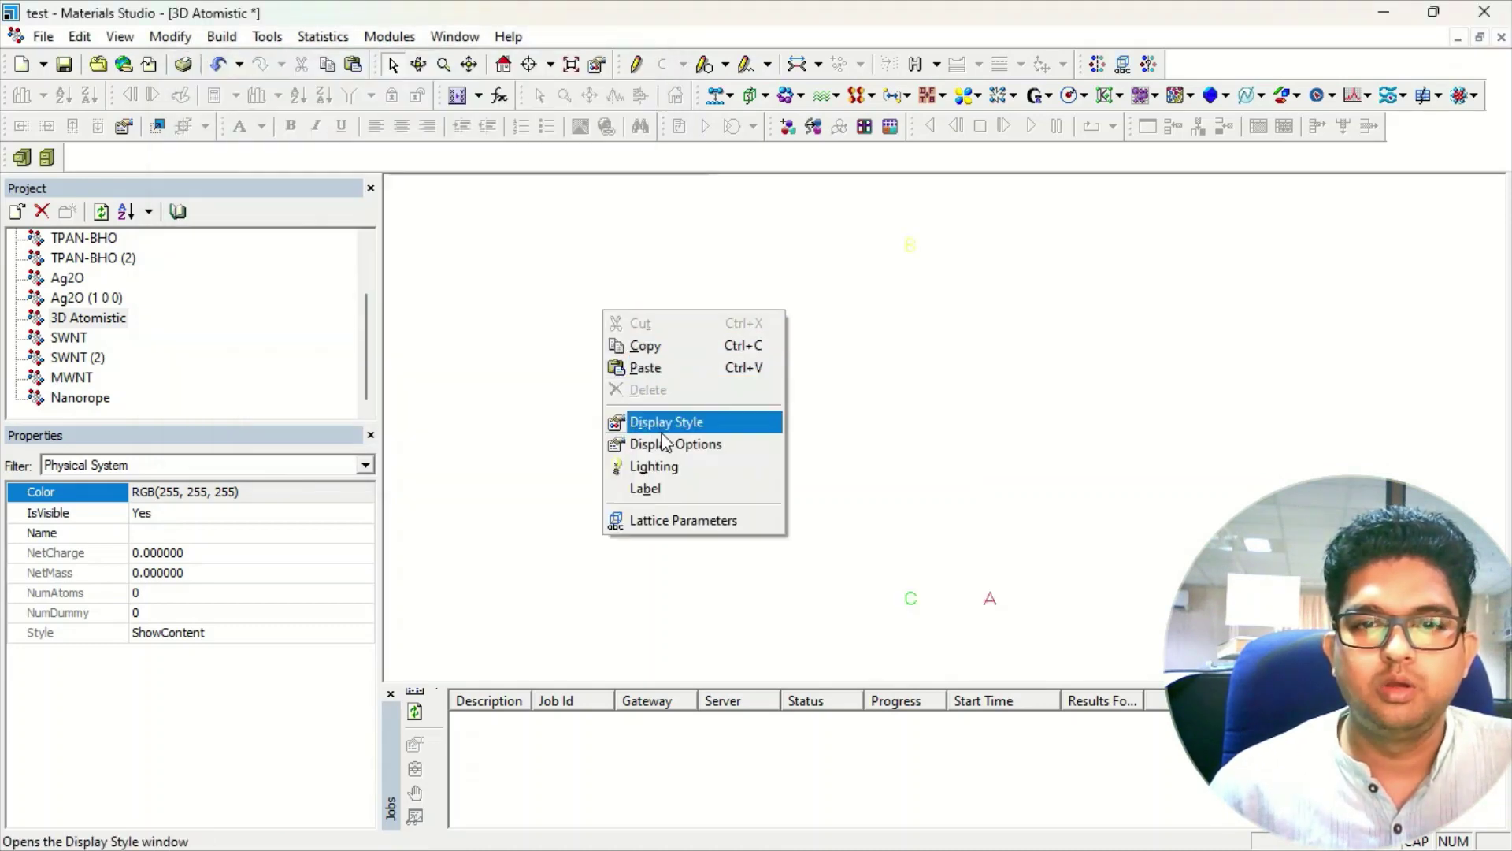
left_click(642, 424)
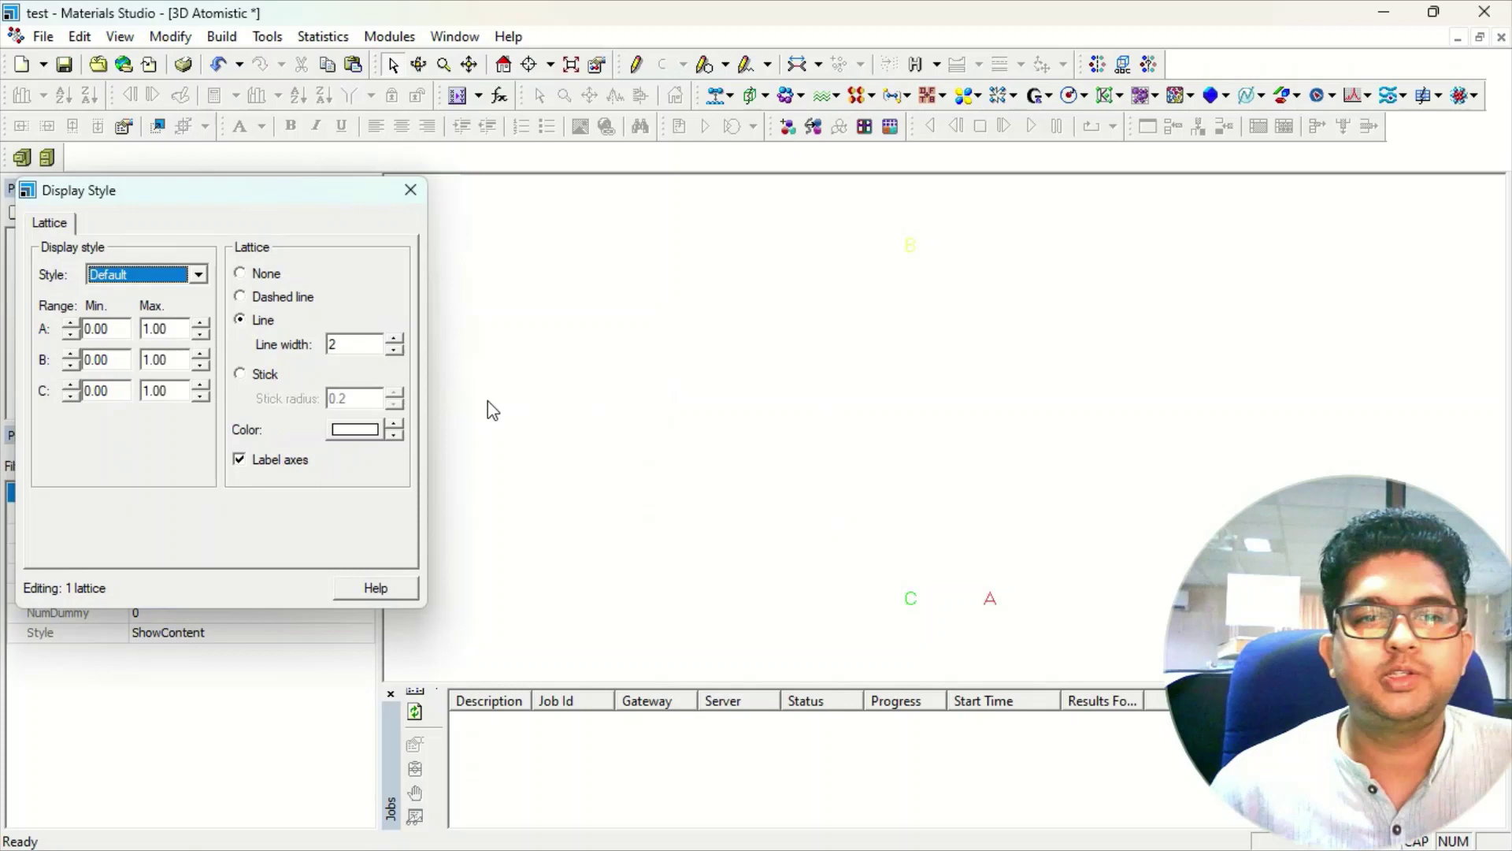
left_click(353, 429)
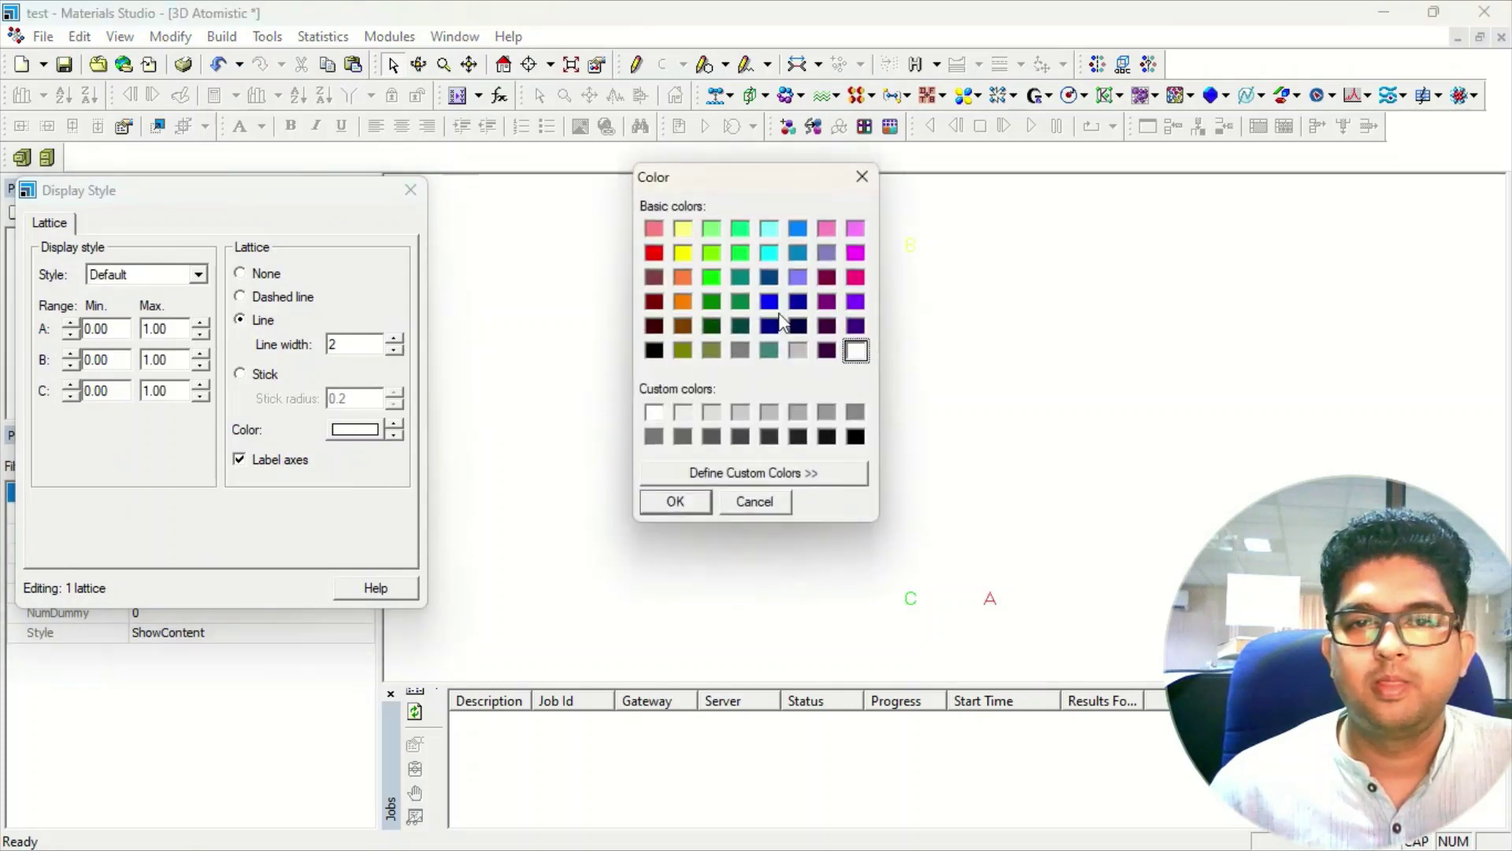
left_click(773, 307)
left_click(672, 502)
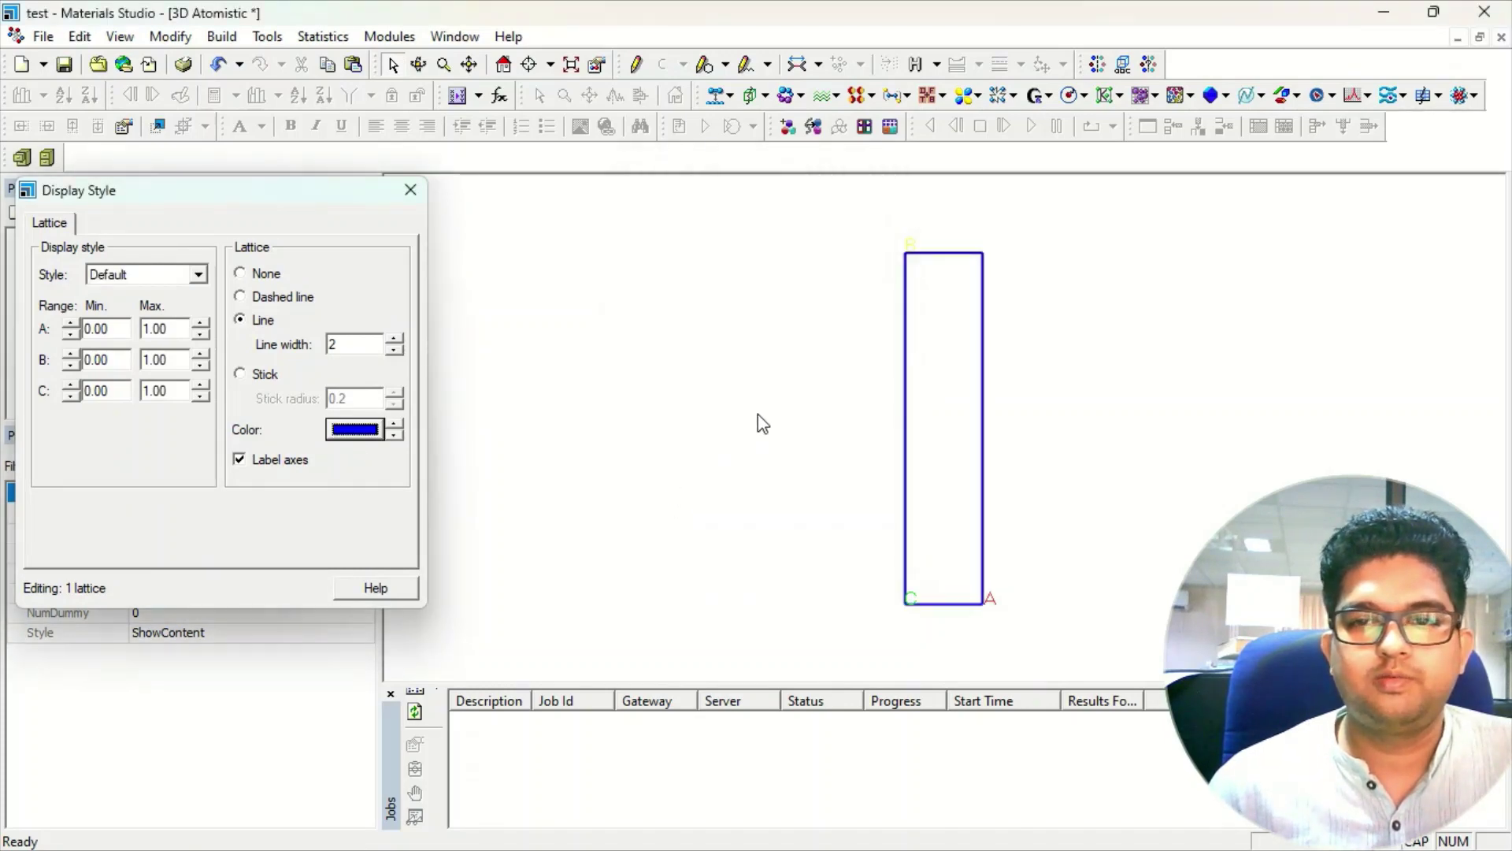
left_click(410, 190)
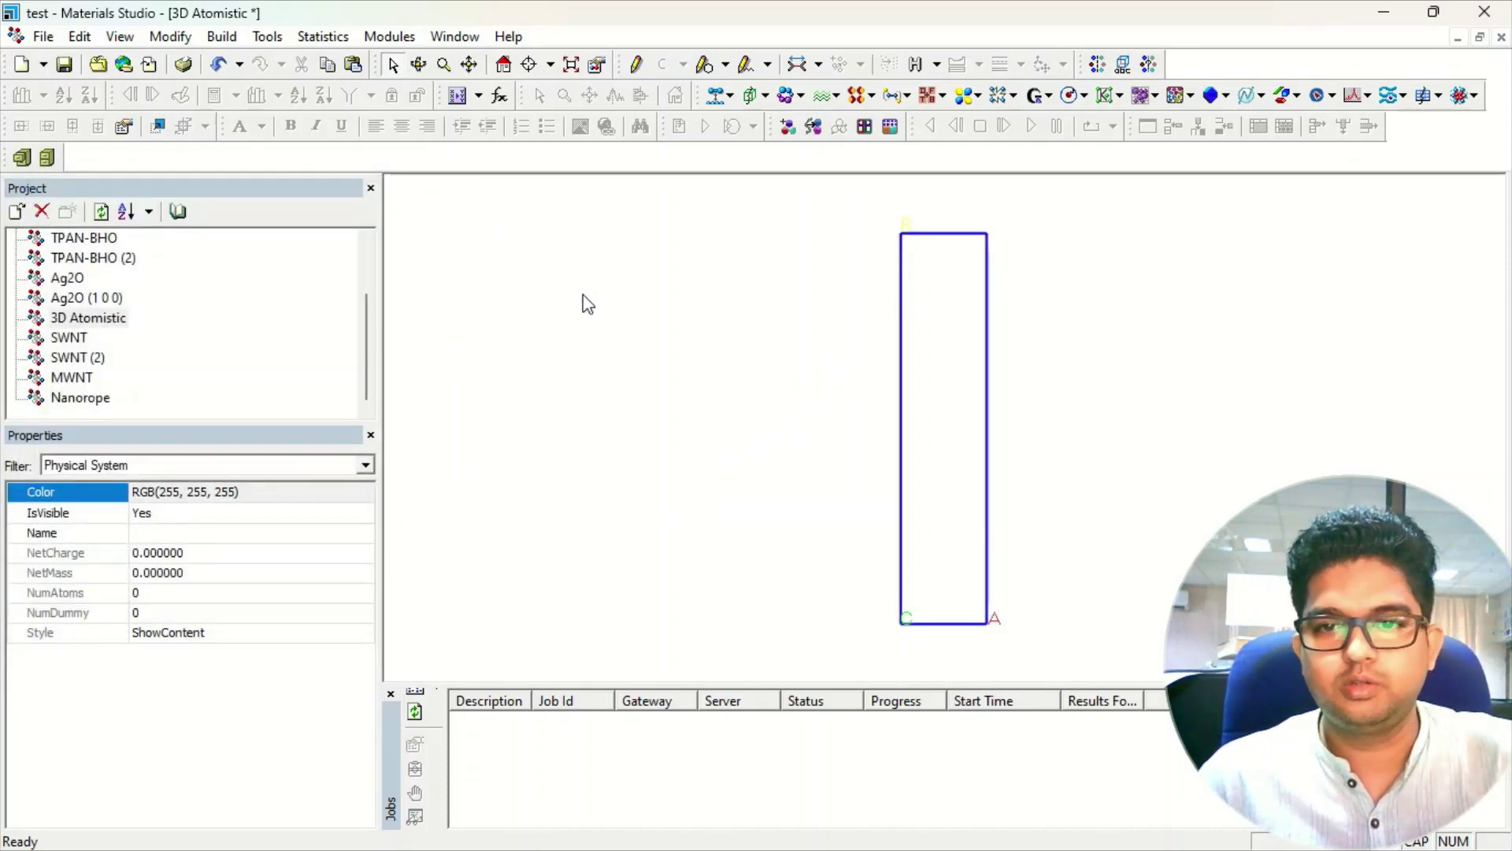
Step: Copy the six-carbon ring from the Nanorope document, paste it into the 3D Atomistic crystal cell, and select it
key("ctrl+v")
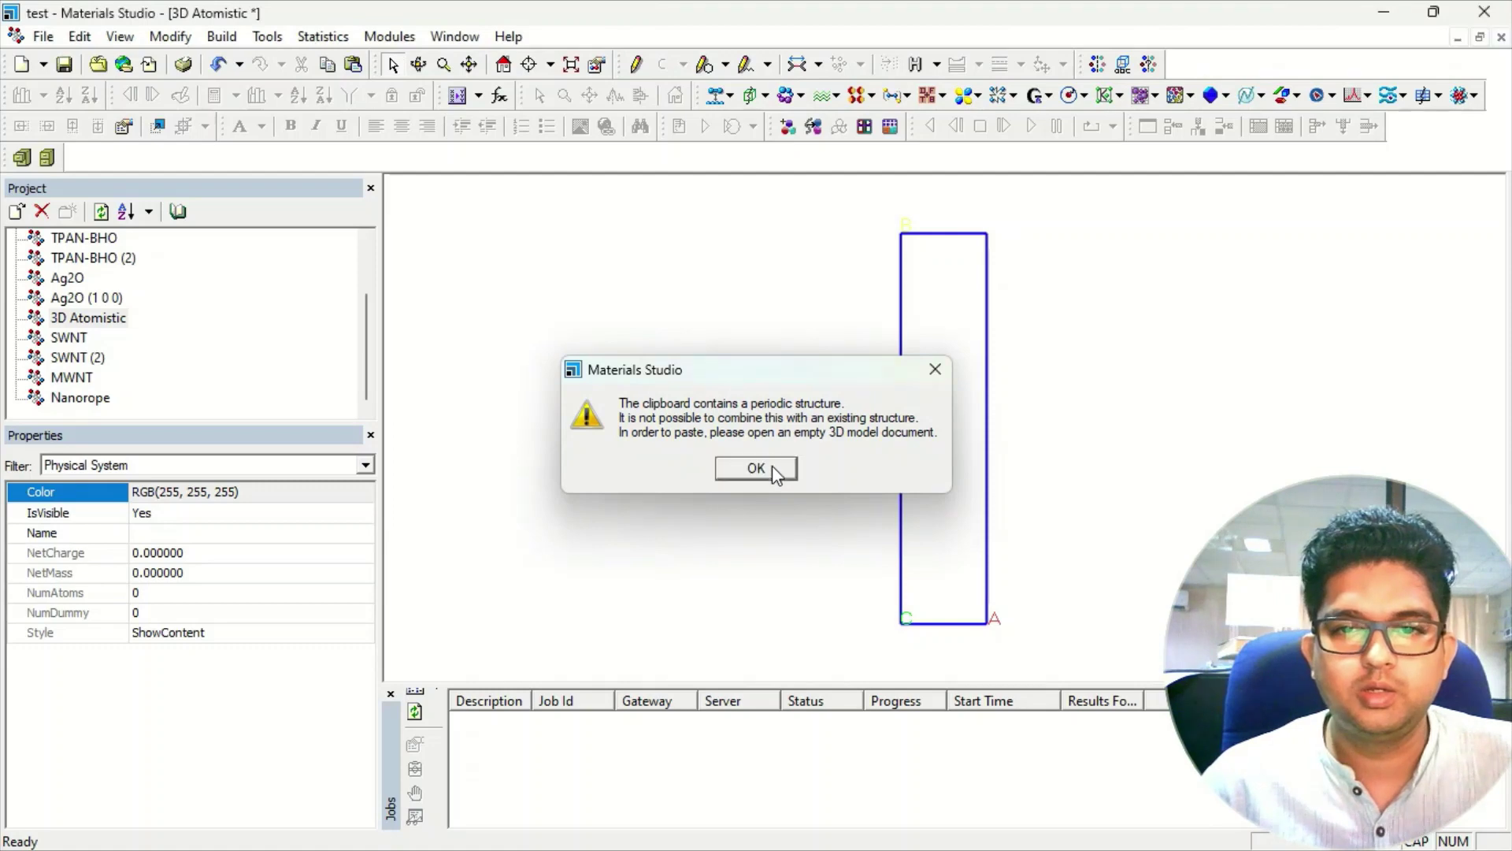
left_click(772, 467)
double_click(81, 398)
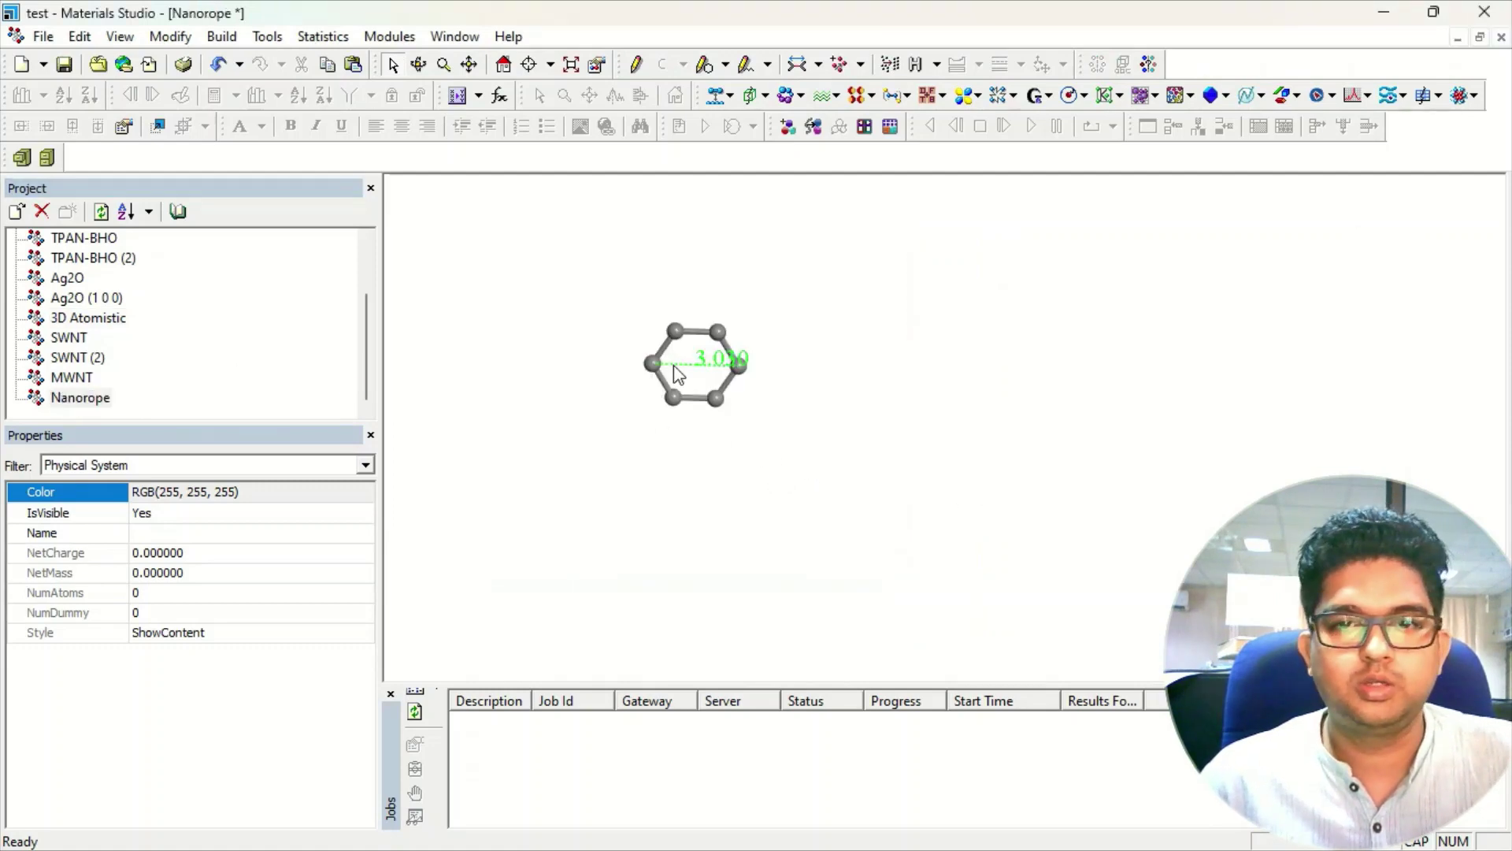
left_click_drag(607, 260, 834, 516)
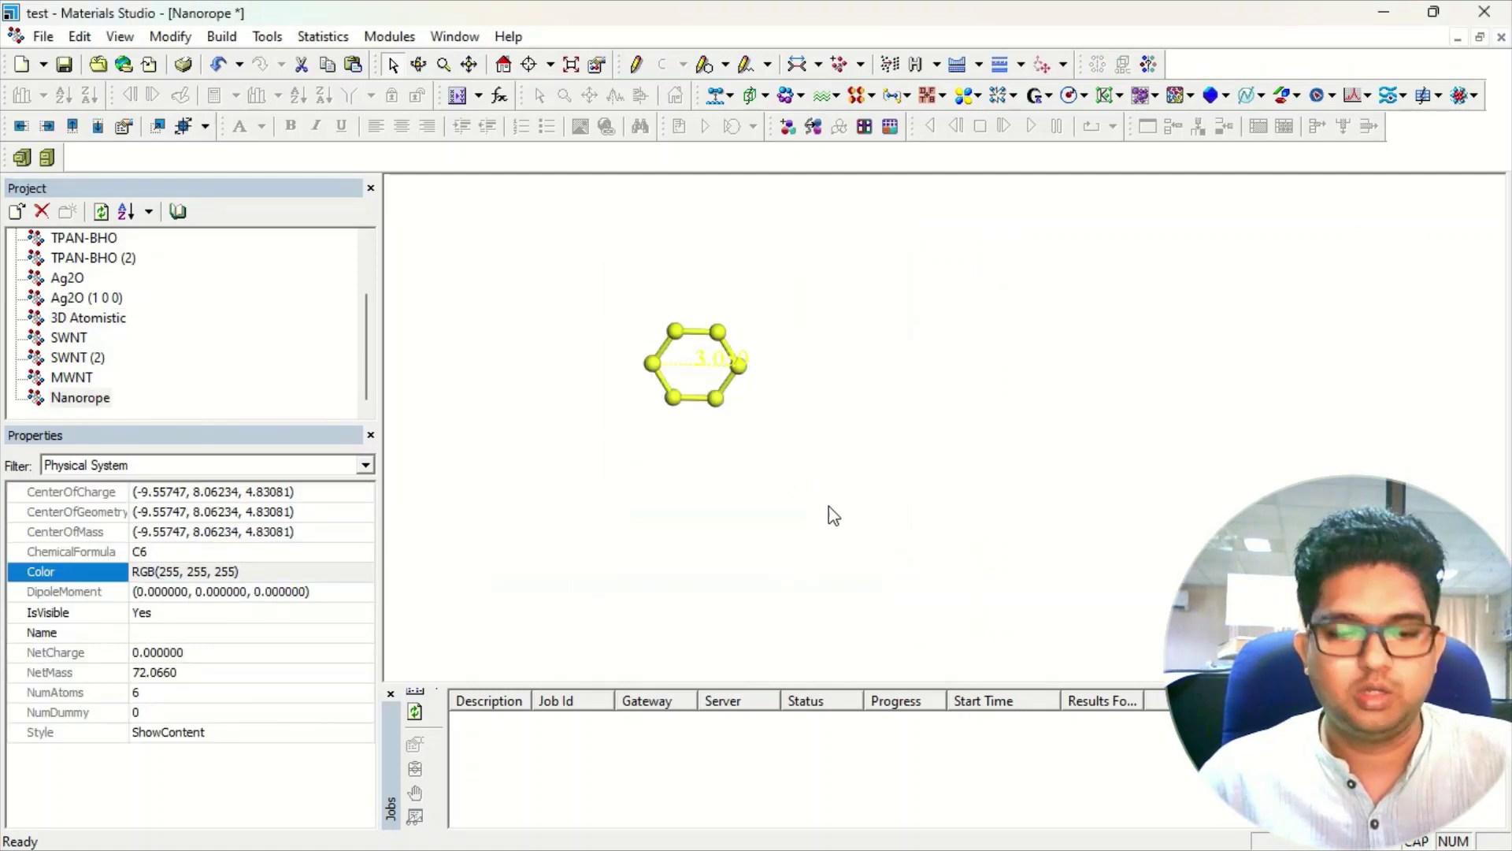
double_click(87, 317)
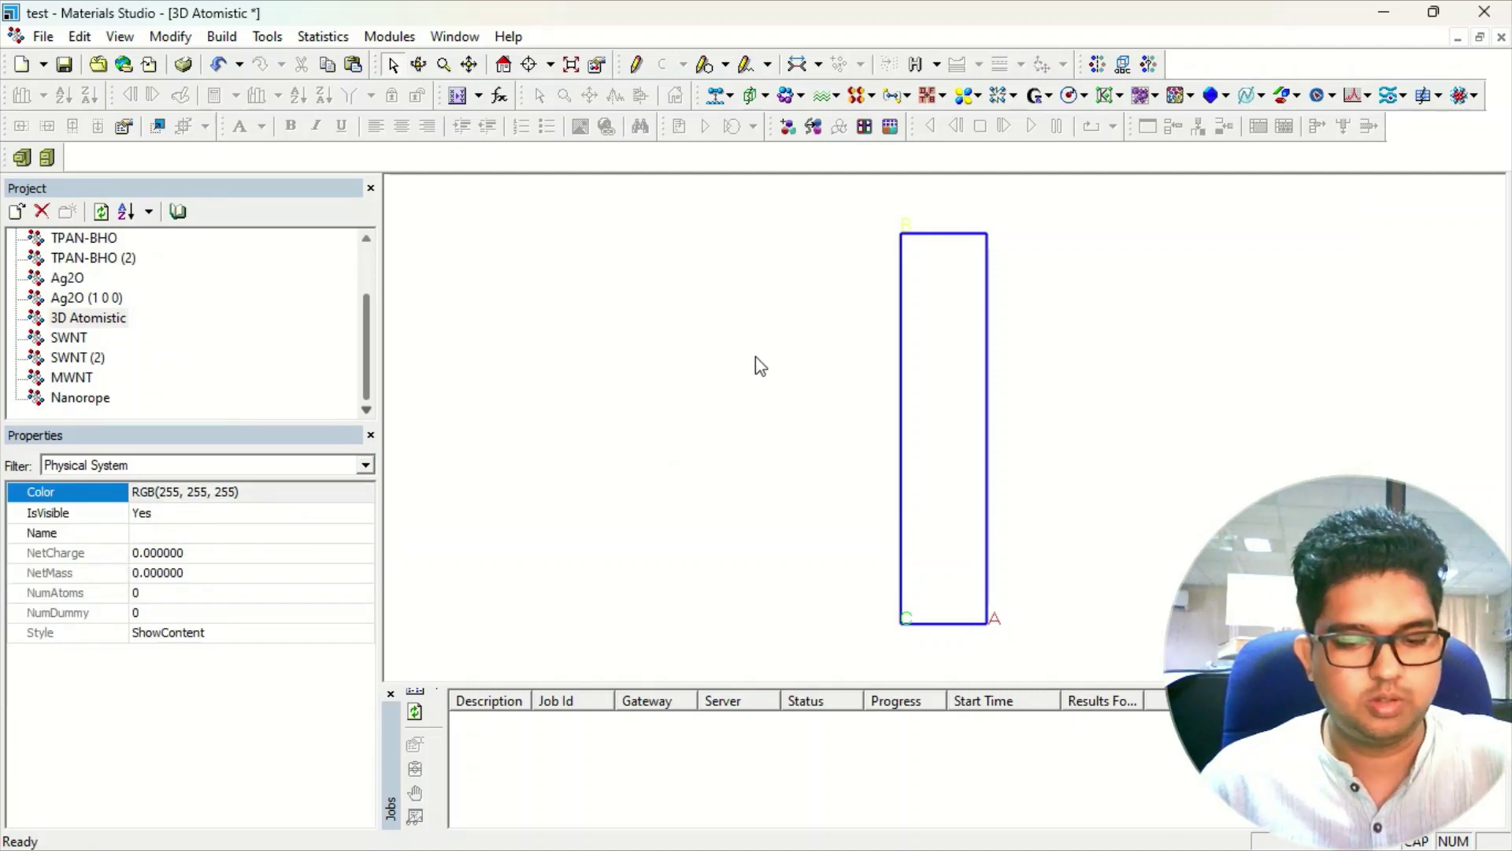
key("ctrl+v")
left_click_drag(895, 398, 1053, 518)
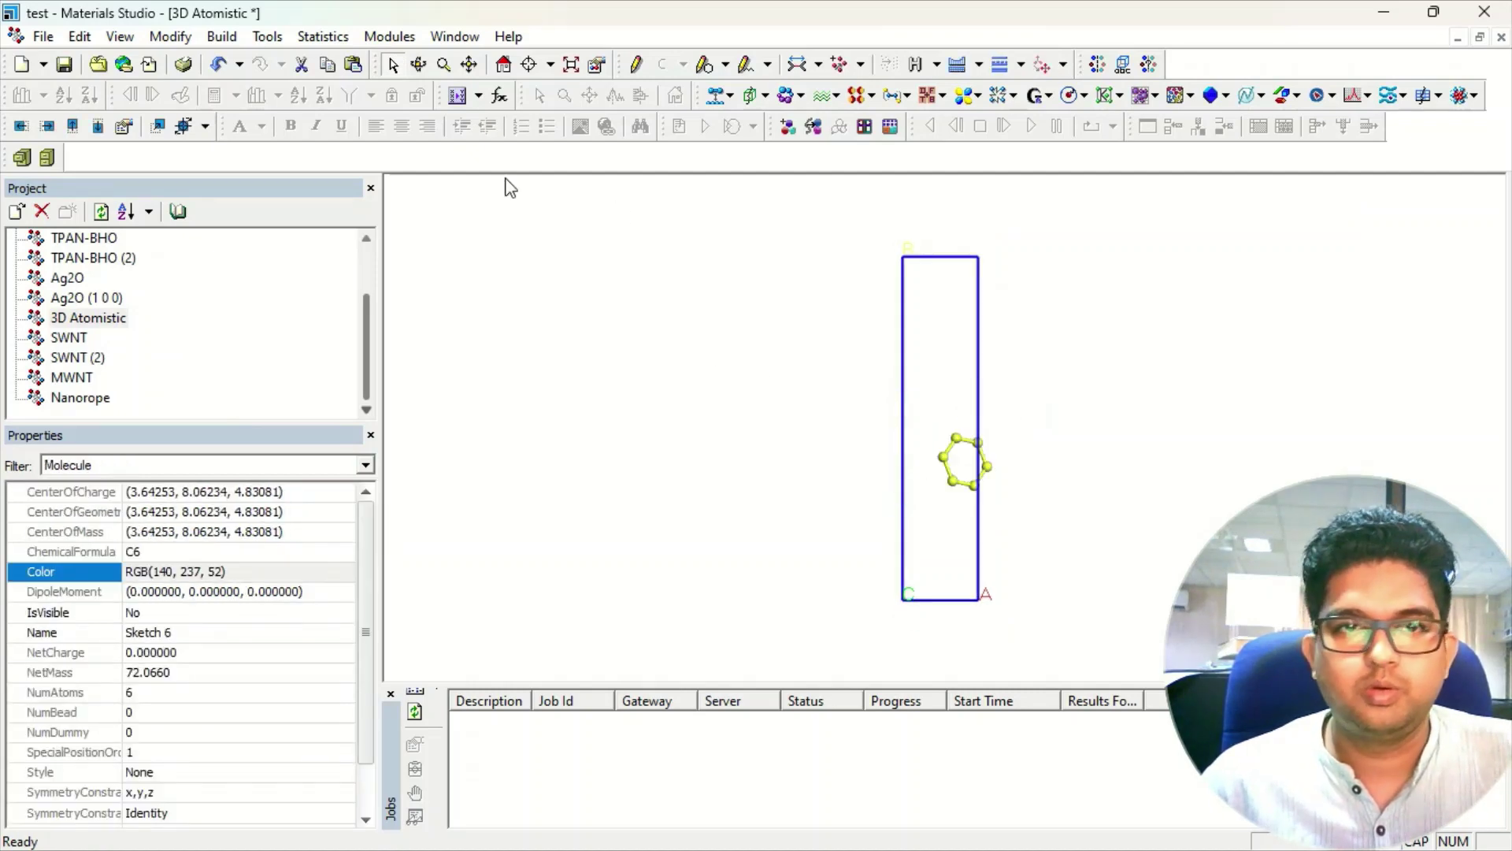
Step: Rotate the selected carbon ring within the view plane in repeated 5° steps to align it with the cell
left_click(124, 126)
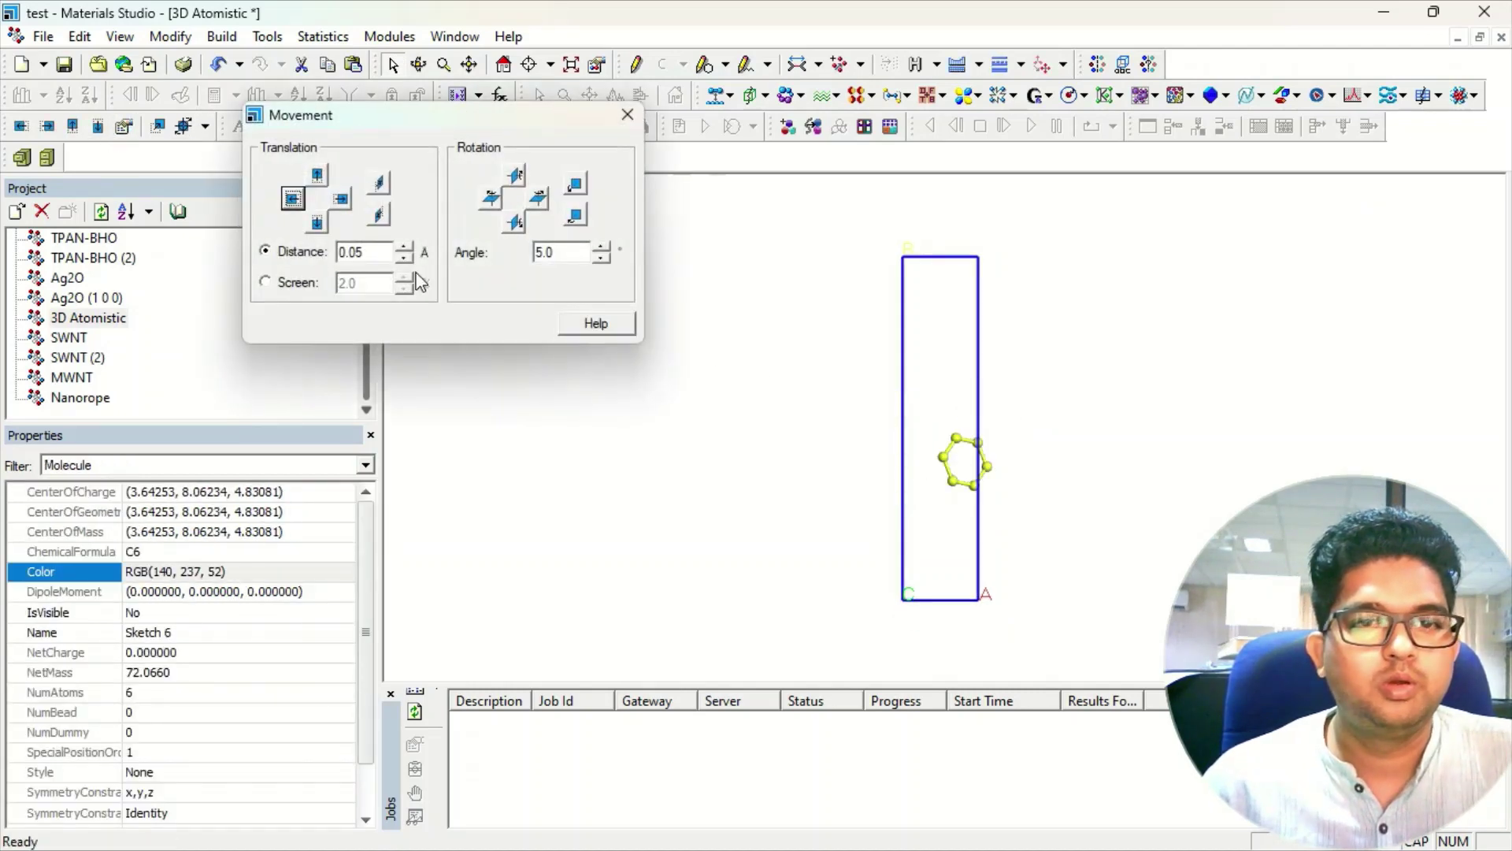
left_click(575, 183)
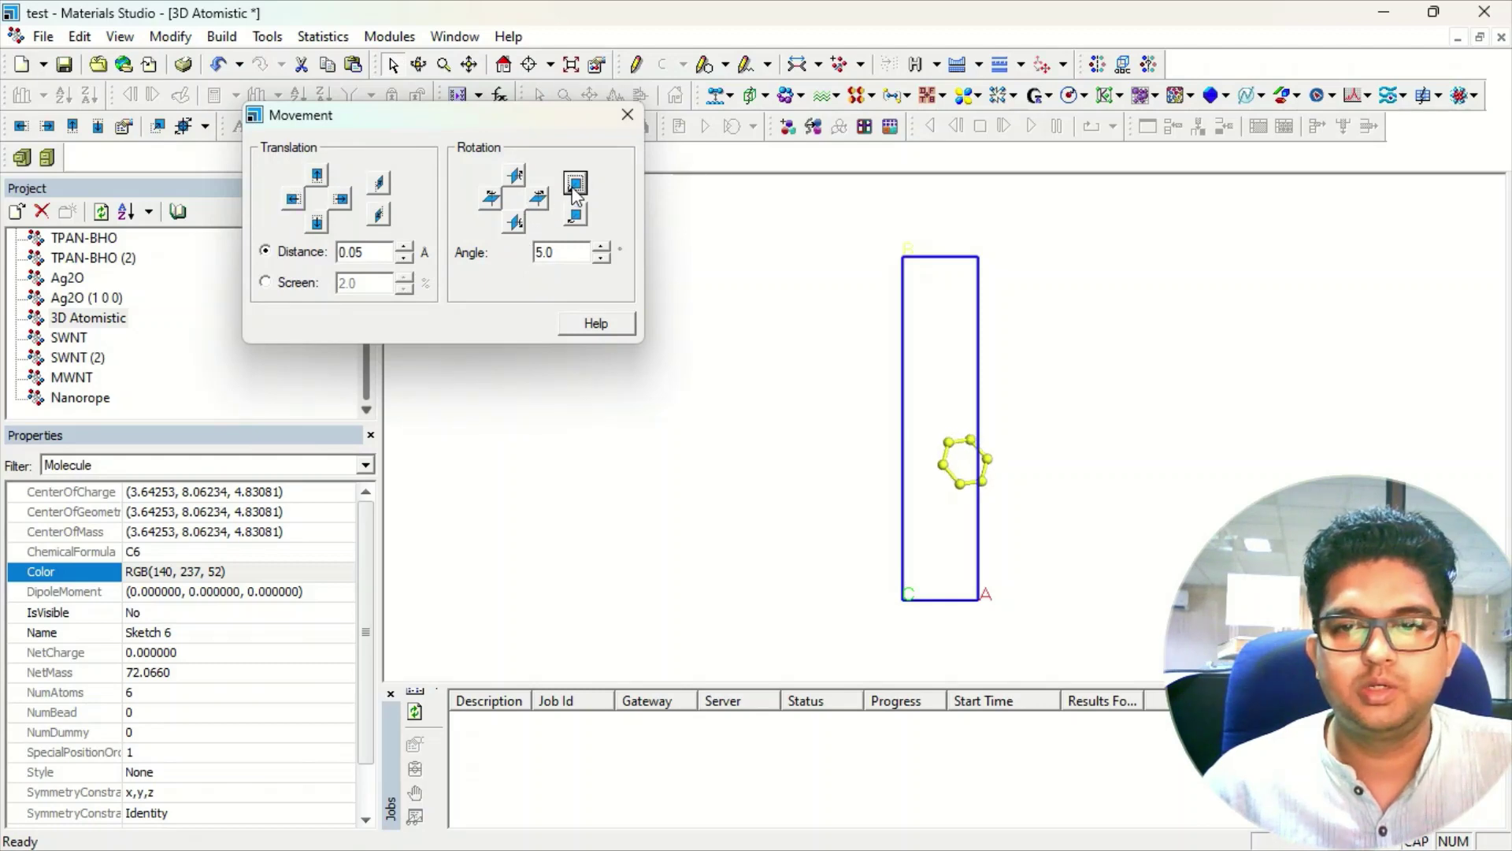
left_click(575, 183)
left_click(575, 183)
left_click(575, 184)
left_click(575, 184)
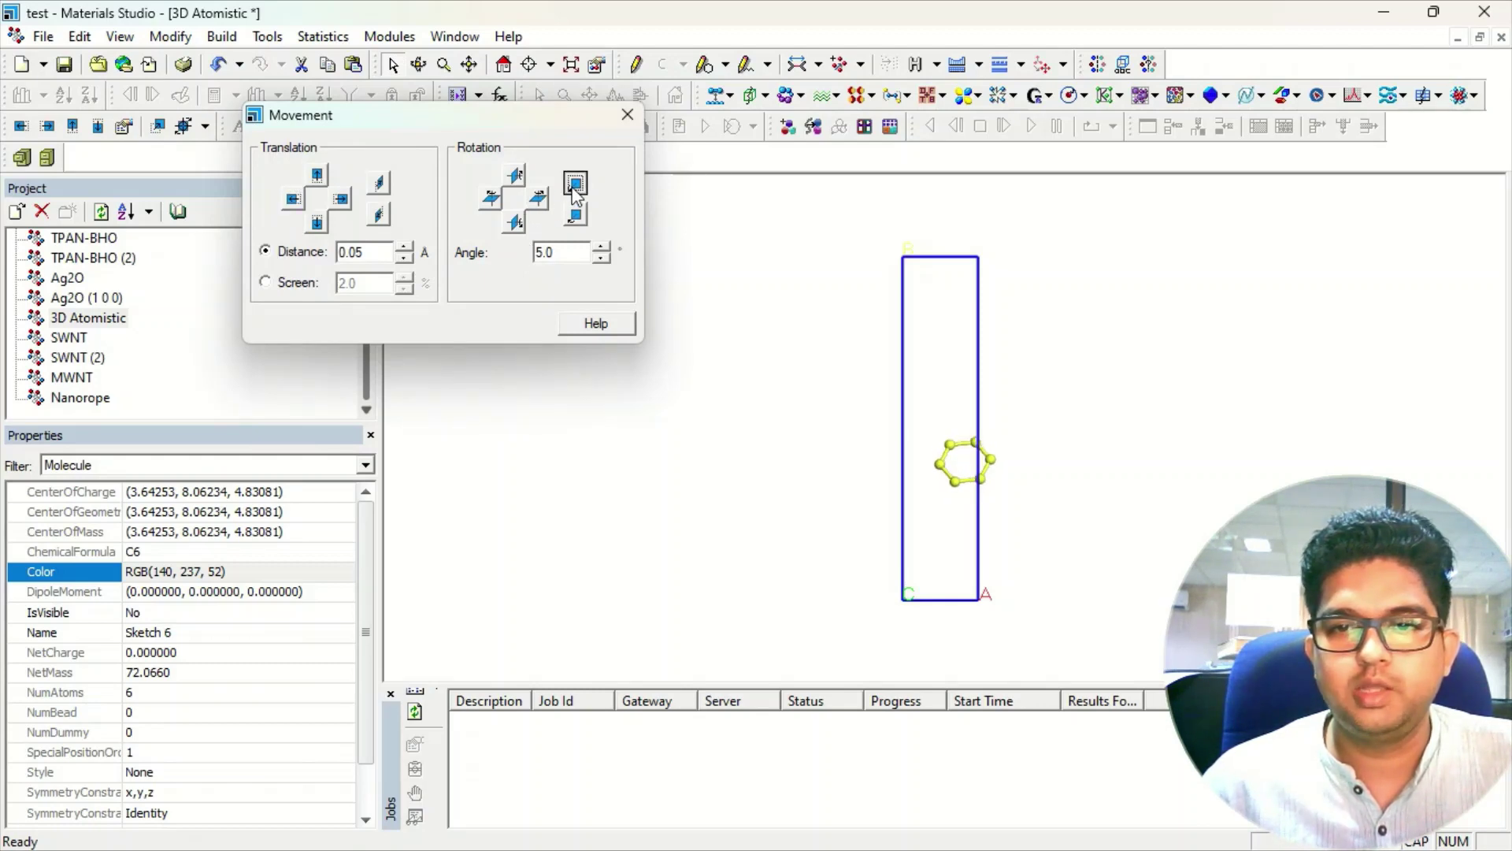
left_click(575, 184)
left_click(575, 183)
left_click(575, 184)
left_click(575, 183)
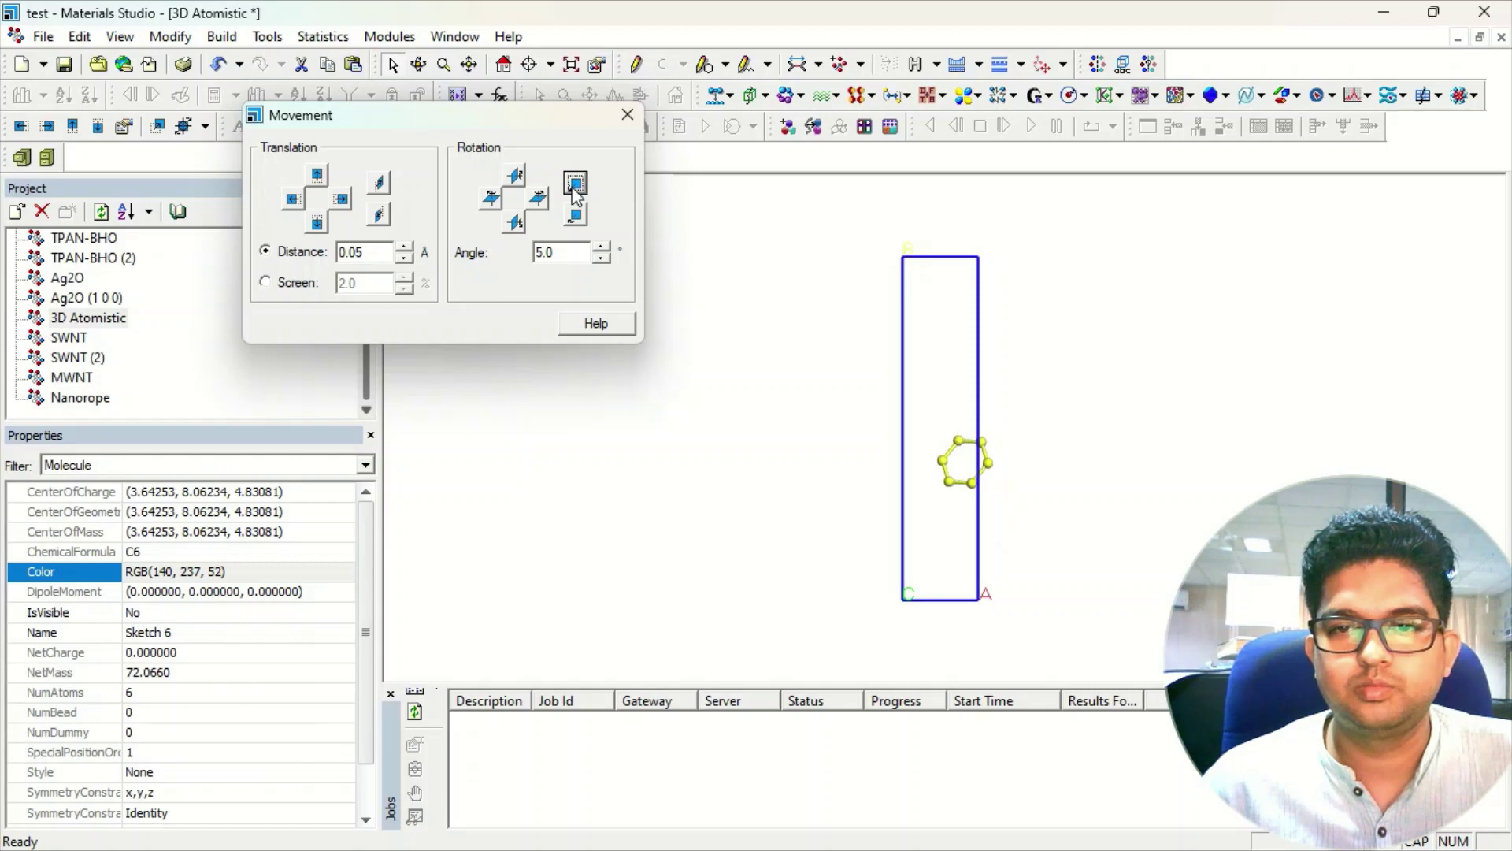
left_click(575, 184)
left_click(576, 183)
left_click(575, 183)
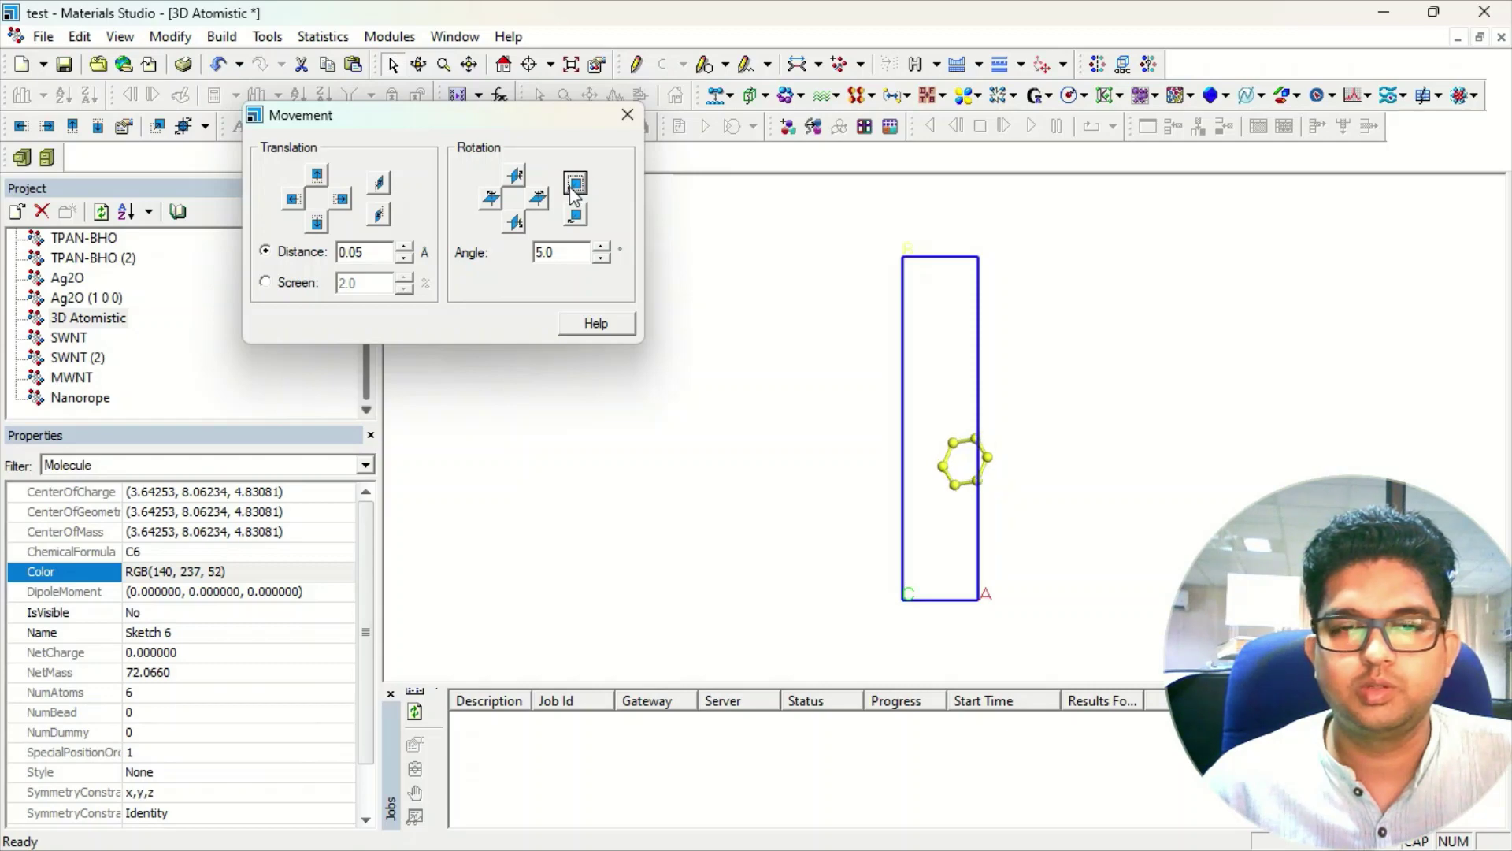
Step: Tilt the carbon ring in 5° steps until it is edge-on, and level it parallel to the cell's A axis
left_click(516, 176)
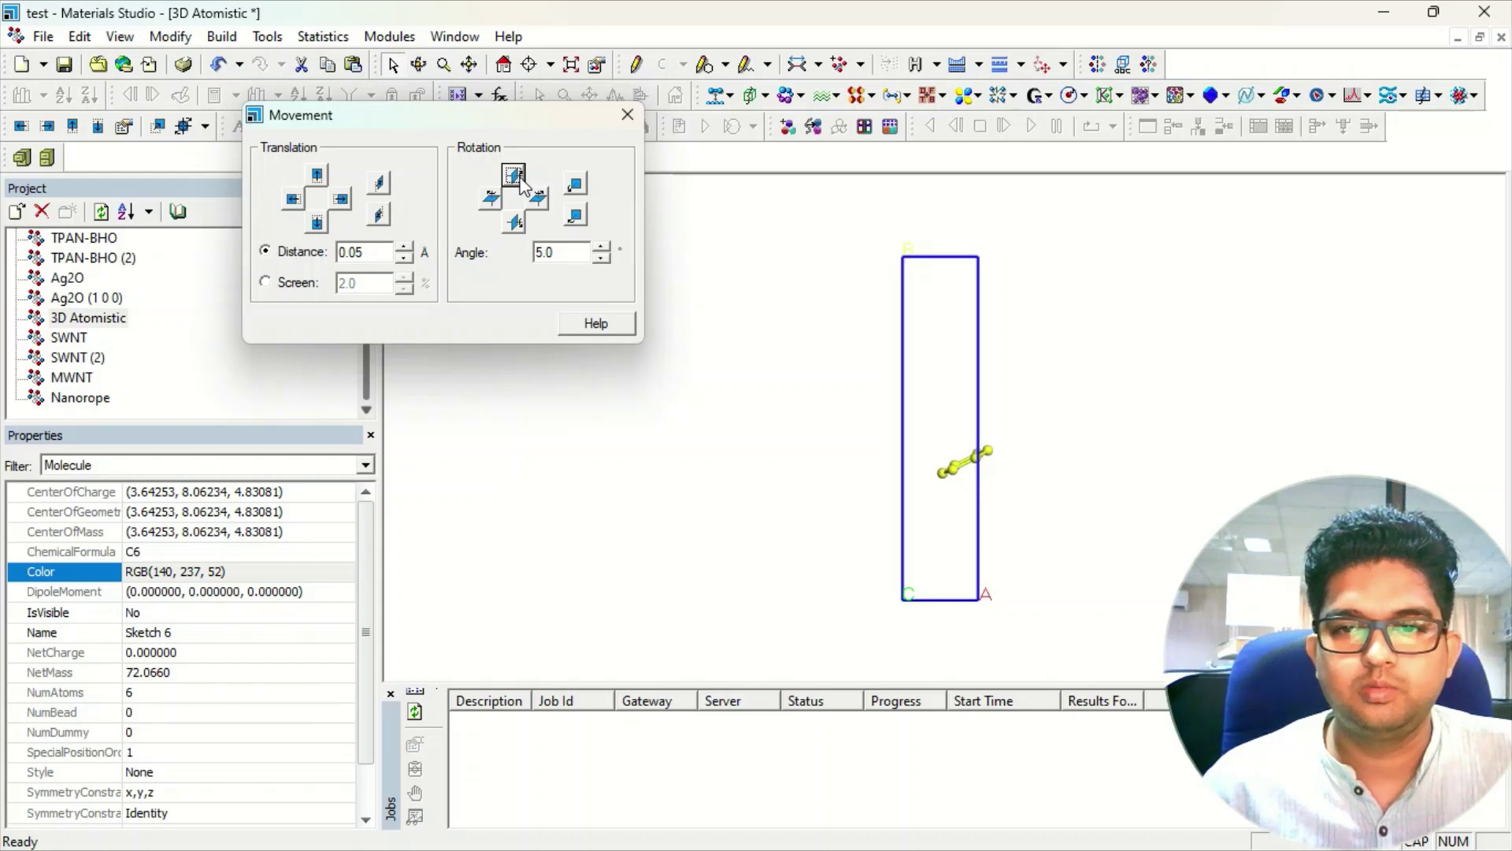
left_click(489, 200)
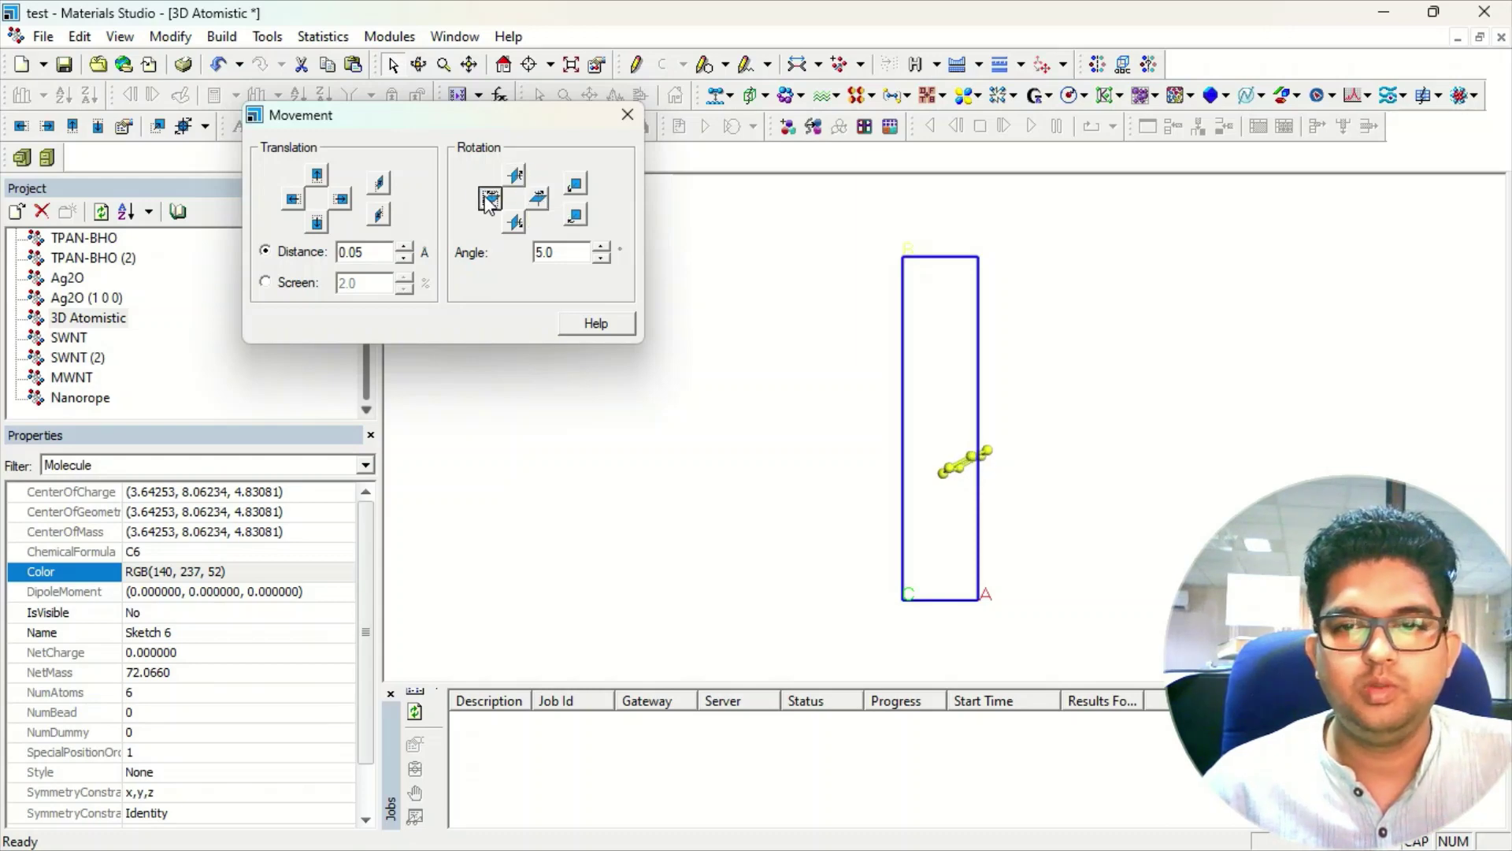
left_click(539, 201)
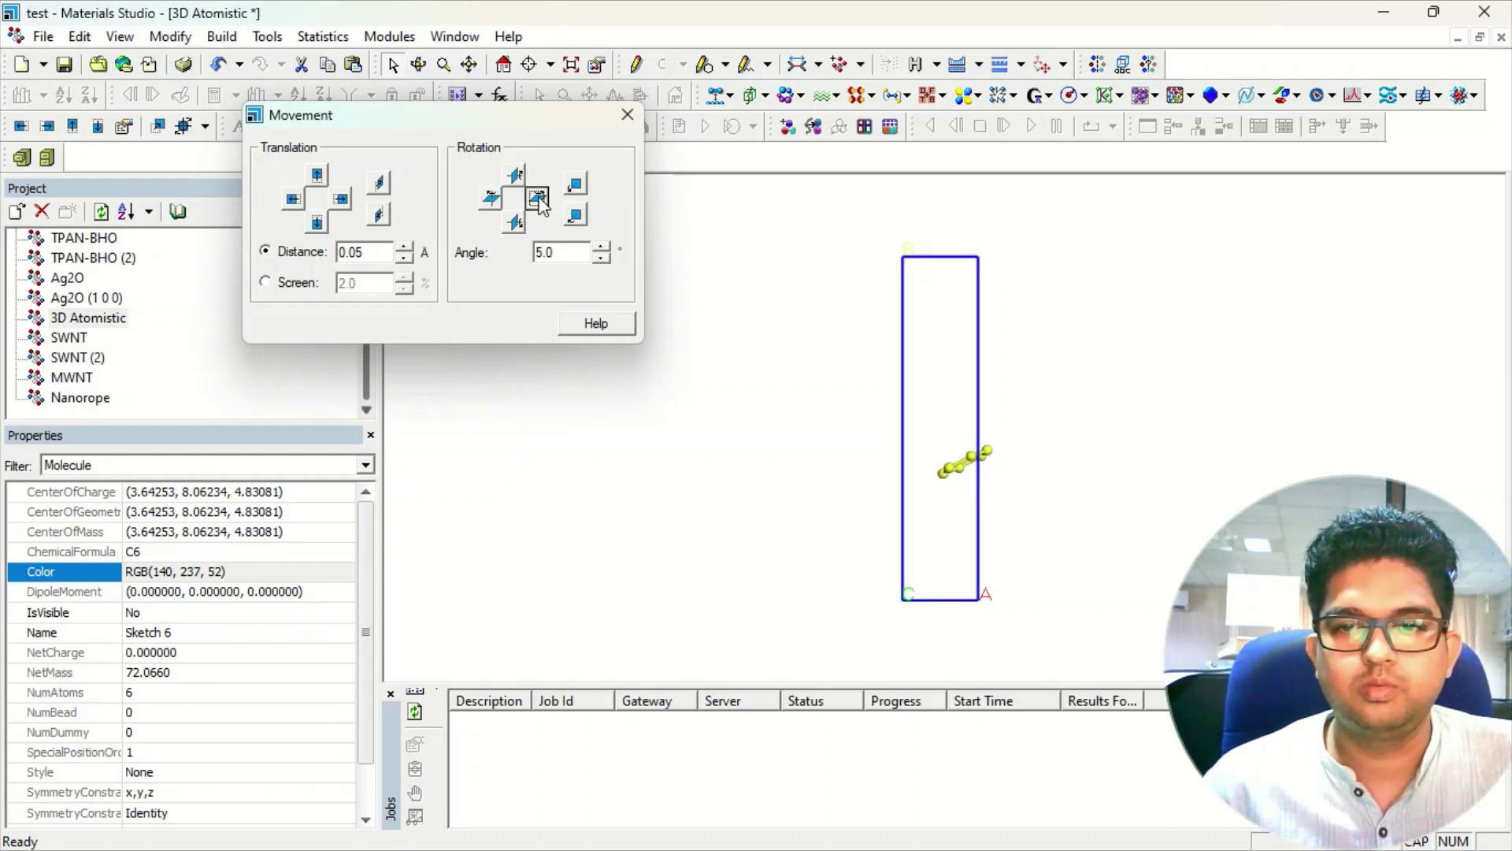
left_click(514, 223)
left_click(515, 176)
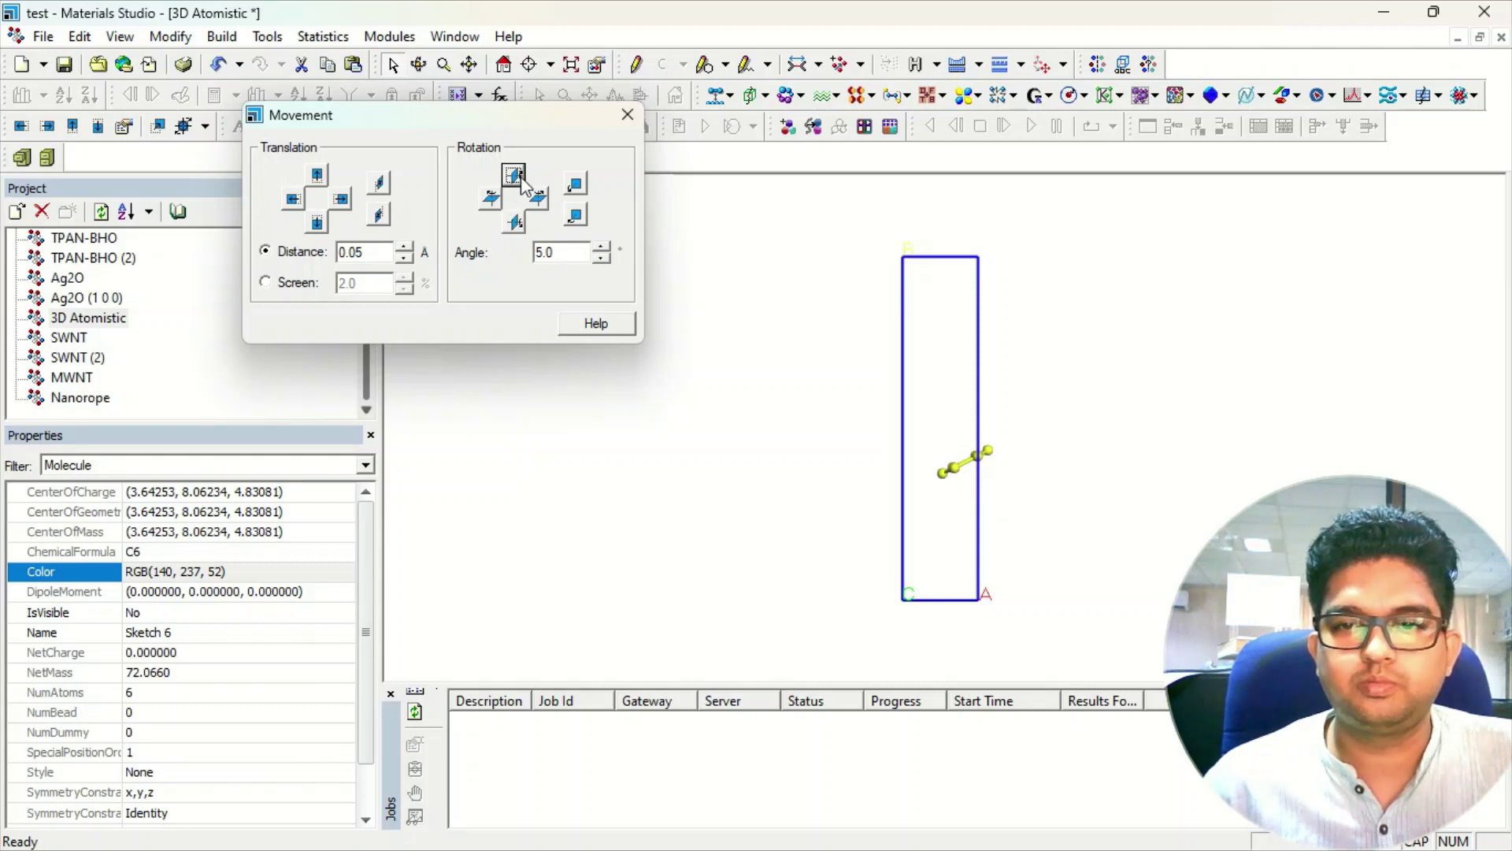
left_click(576, 217)
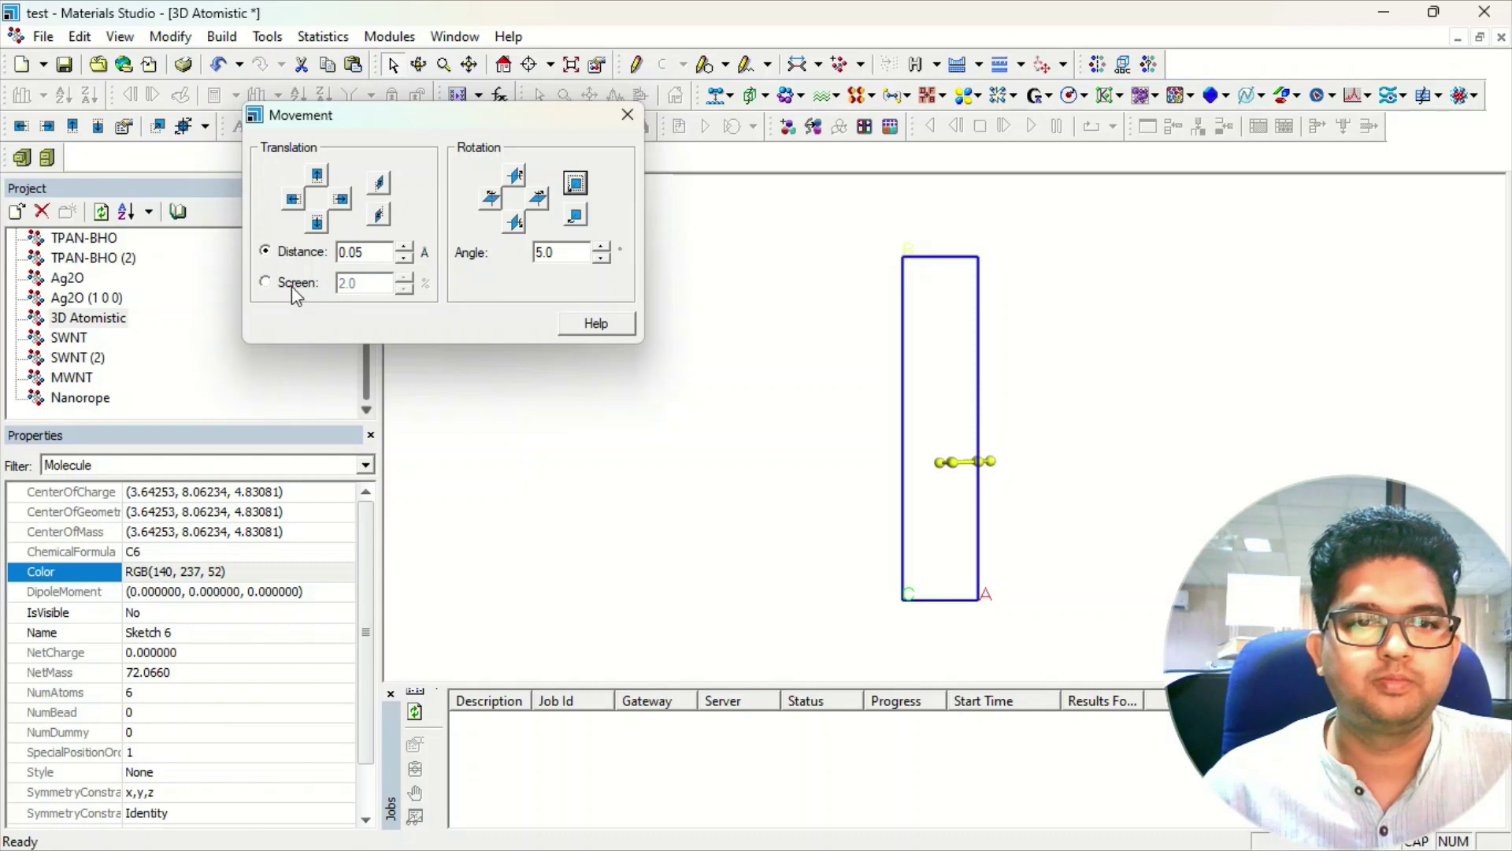
Step: Move the ring down to the cell's bottom edge in 2% screen steps and center it along A, finishing with 0.05 Å steps
left_click(316, 223)
left_click(317, 223)
left_click(317, 223)
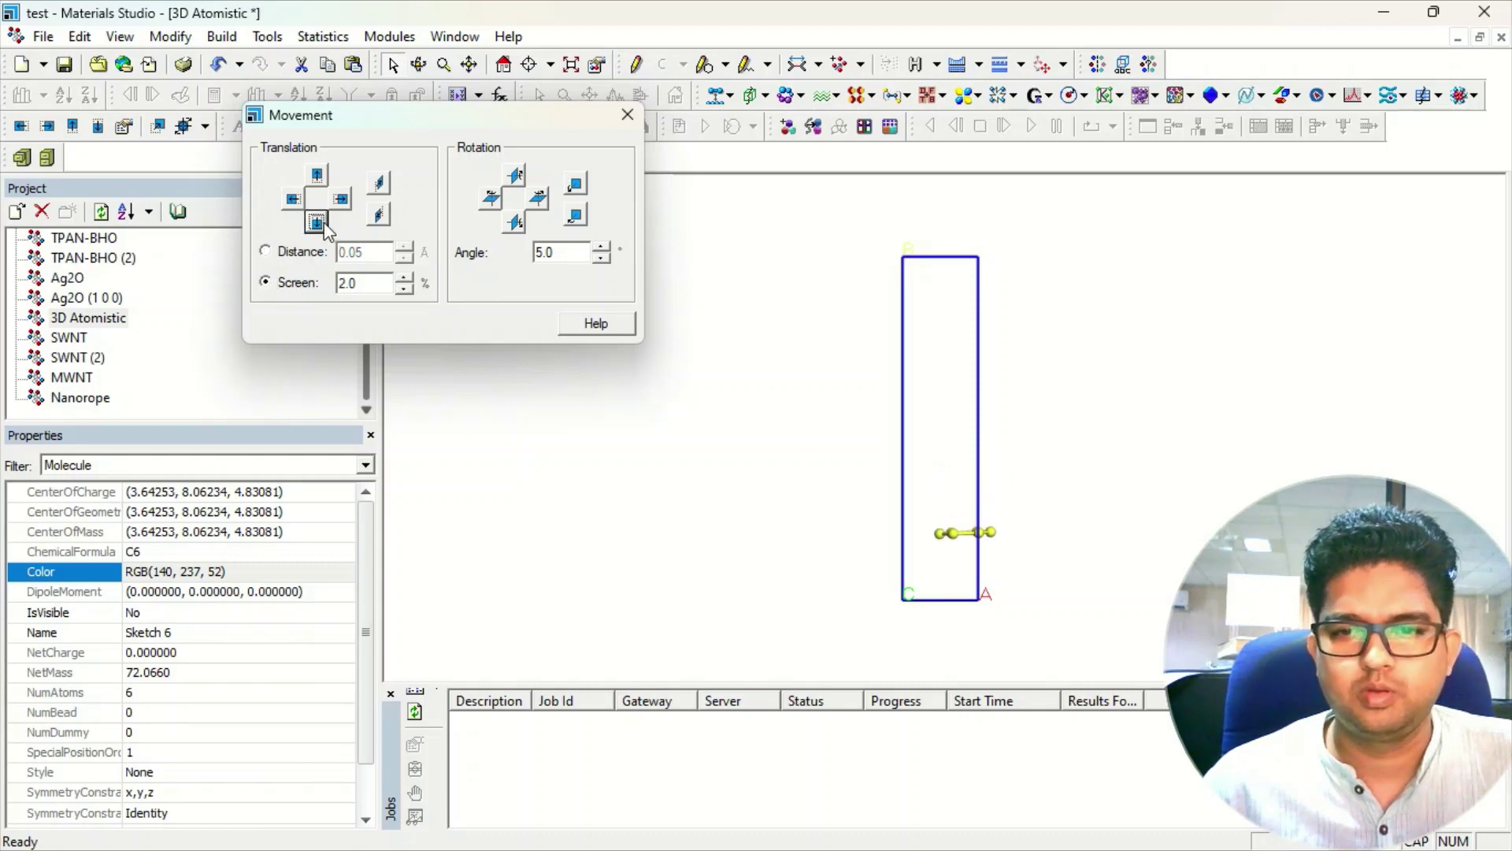
left_click(317, 223)
left_click(317, 223)
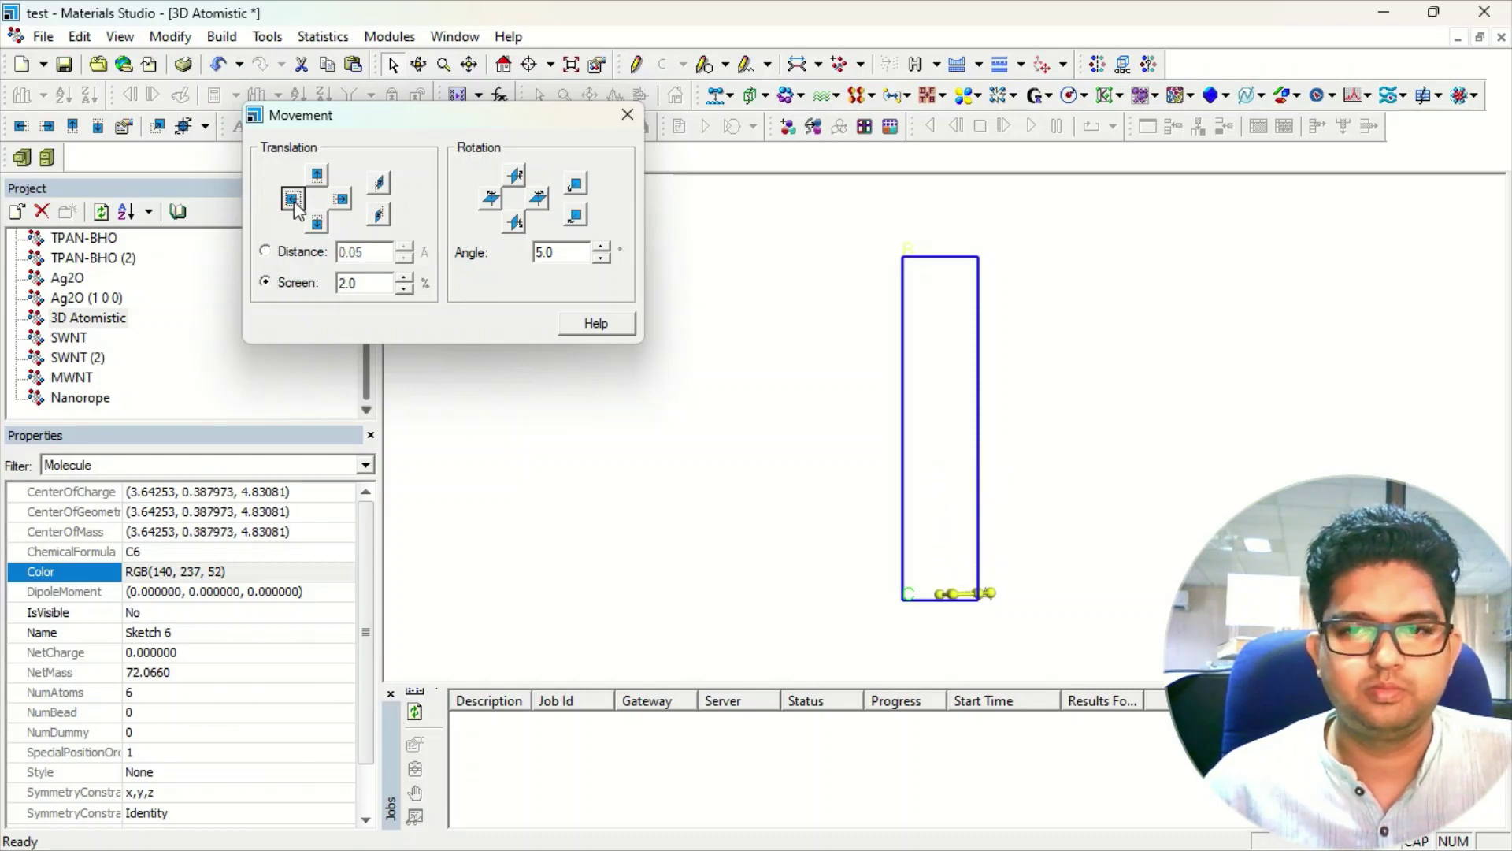
left_click(293, 199)
left_click(265, 251)
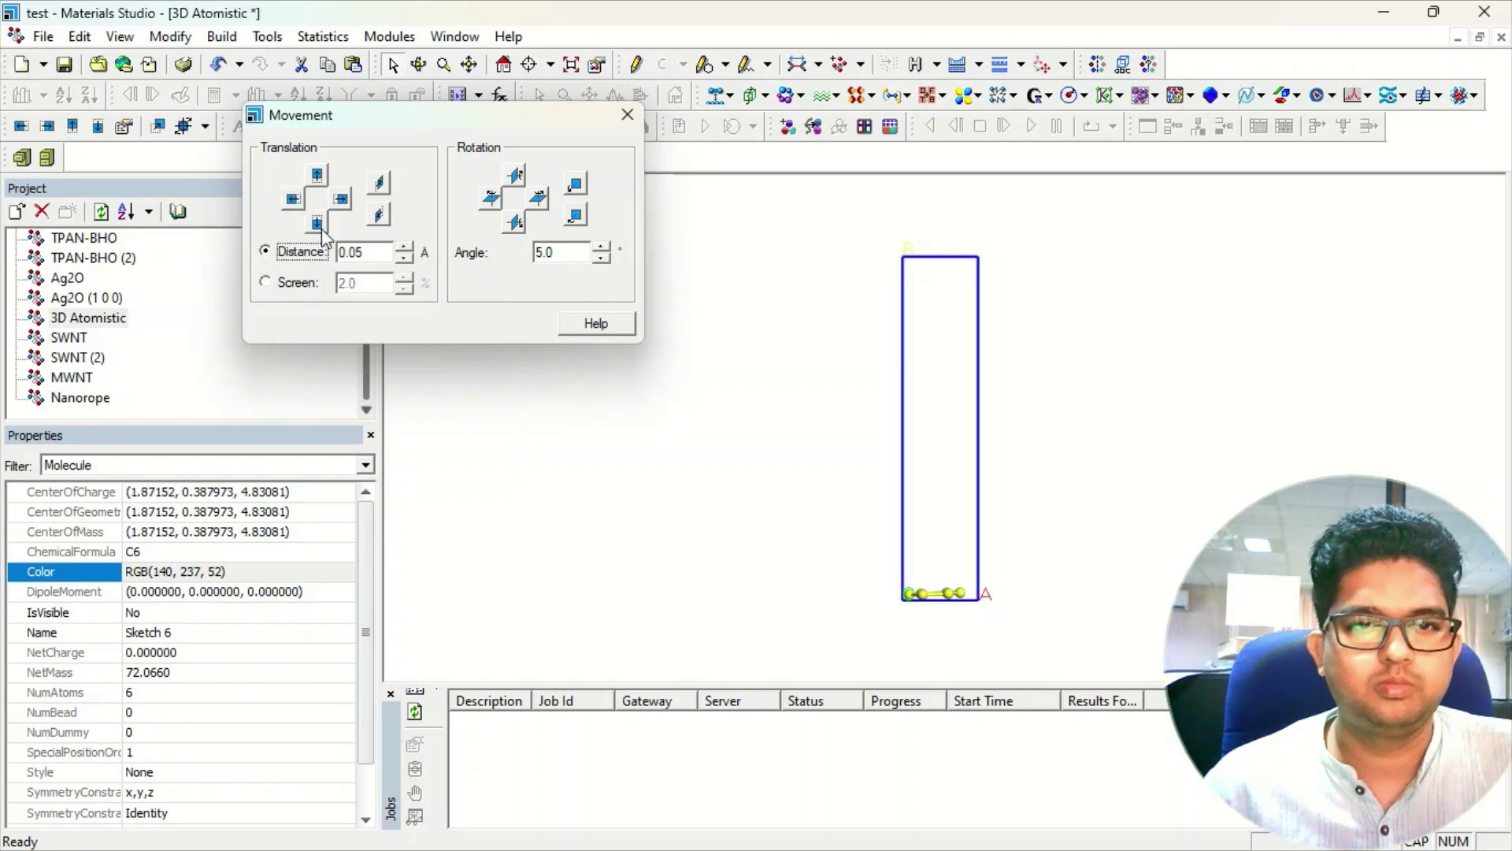
left_click(341, 201)
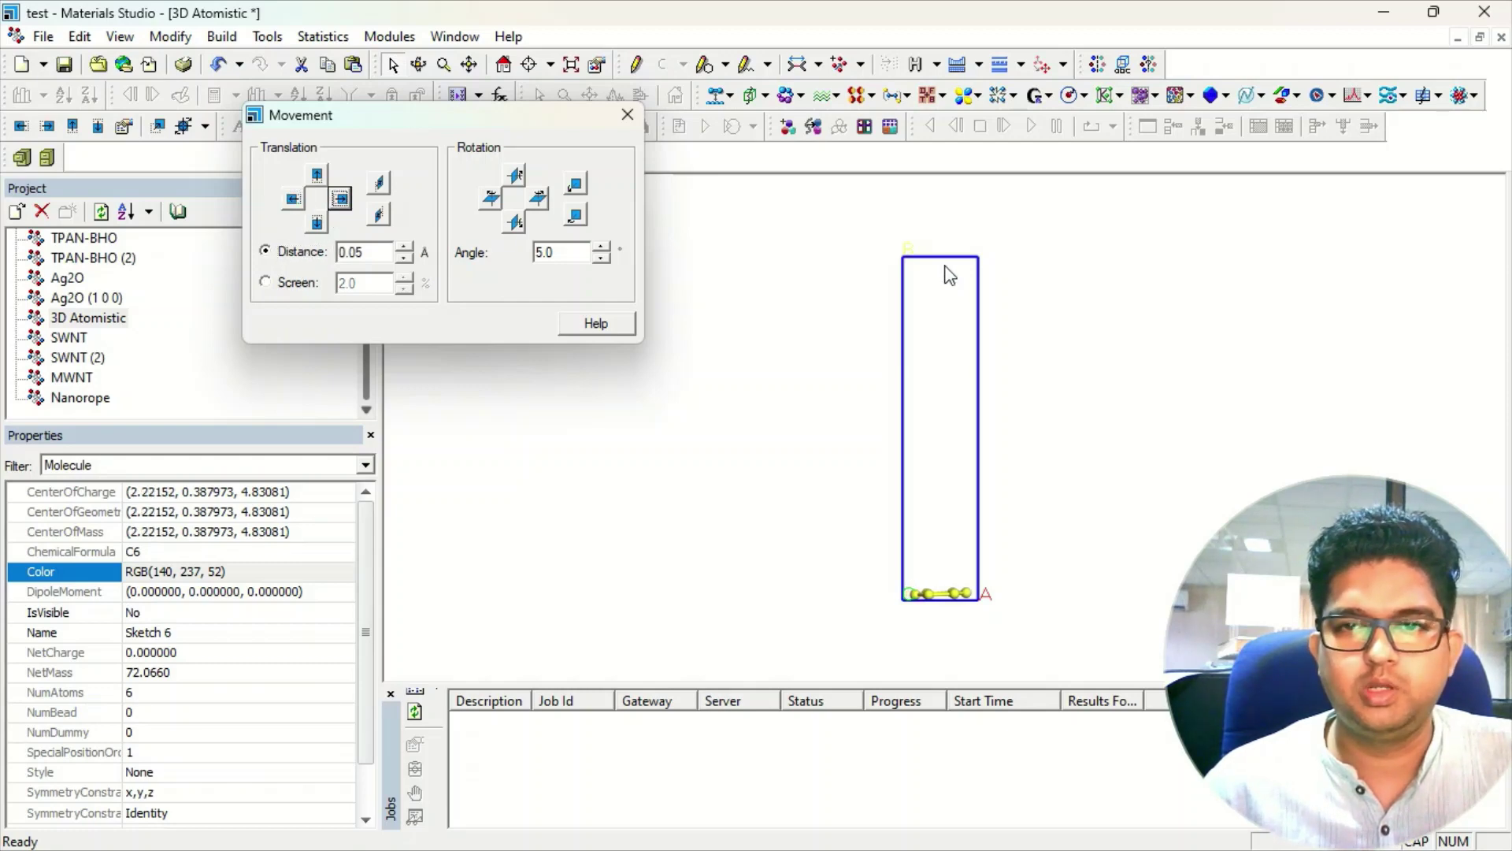
Step: Viewing the cell along A, rotate the ring in 5° steps until it lies parallel to the cell's AB face
right_click_drag(866, 351, 921, 418)
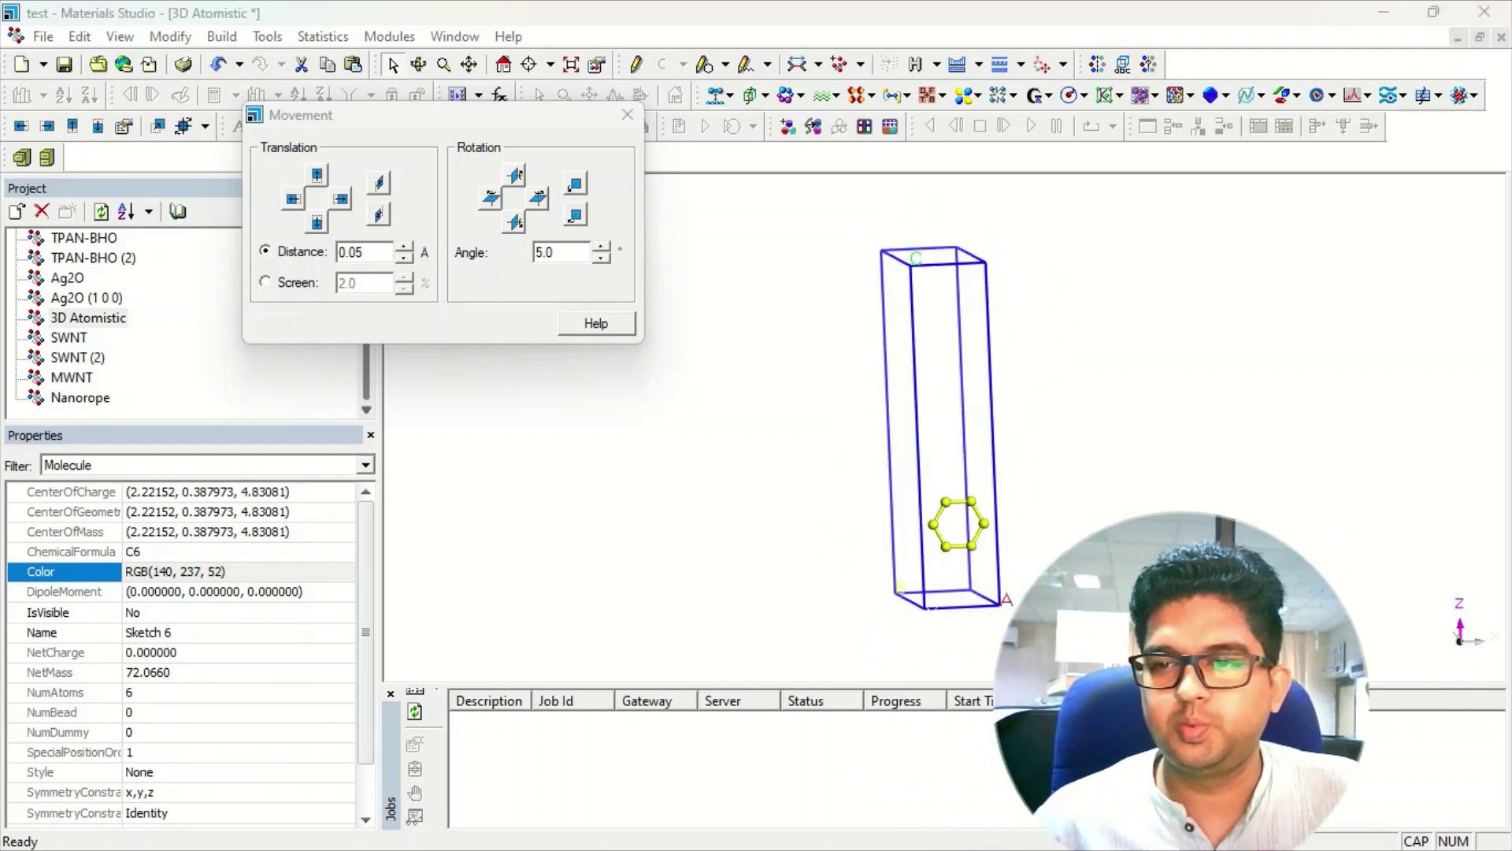
right_click_drag(777, 530, 851, 472)
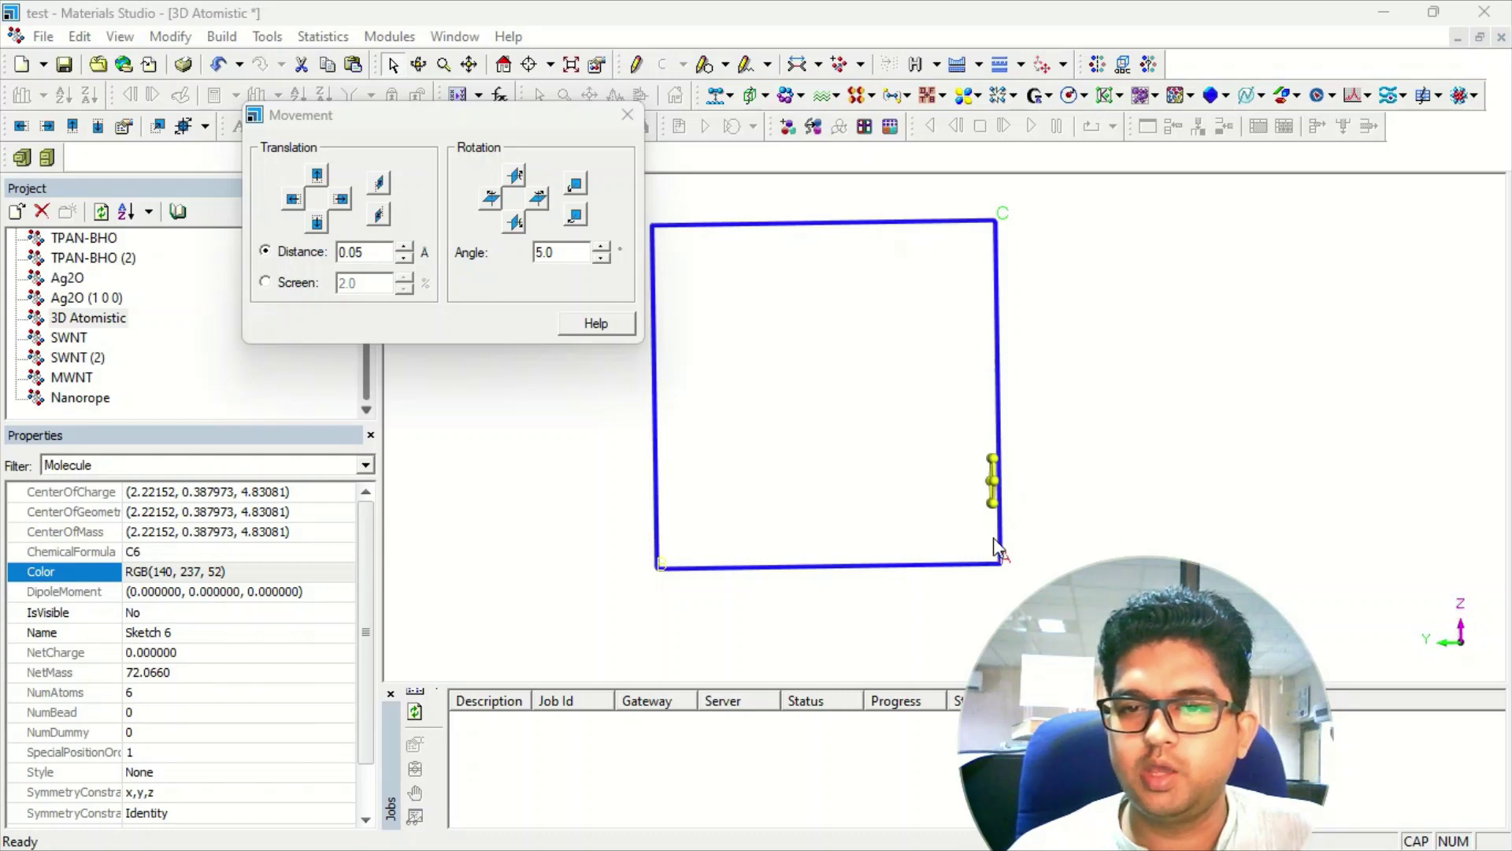
left_click(575, 216)
left_click(575, 216)
left_click(575, 216)
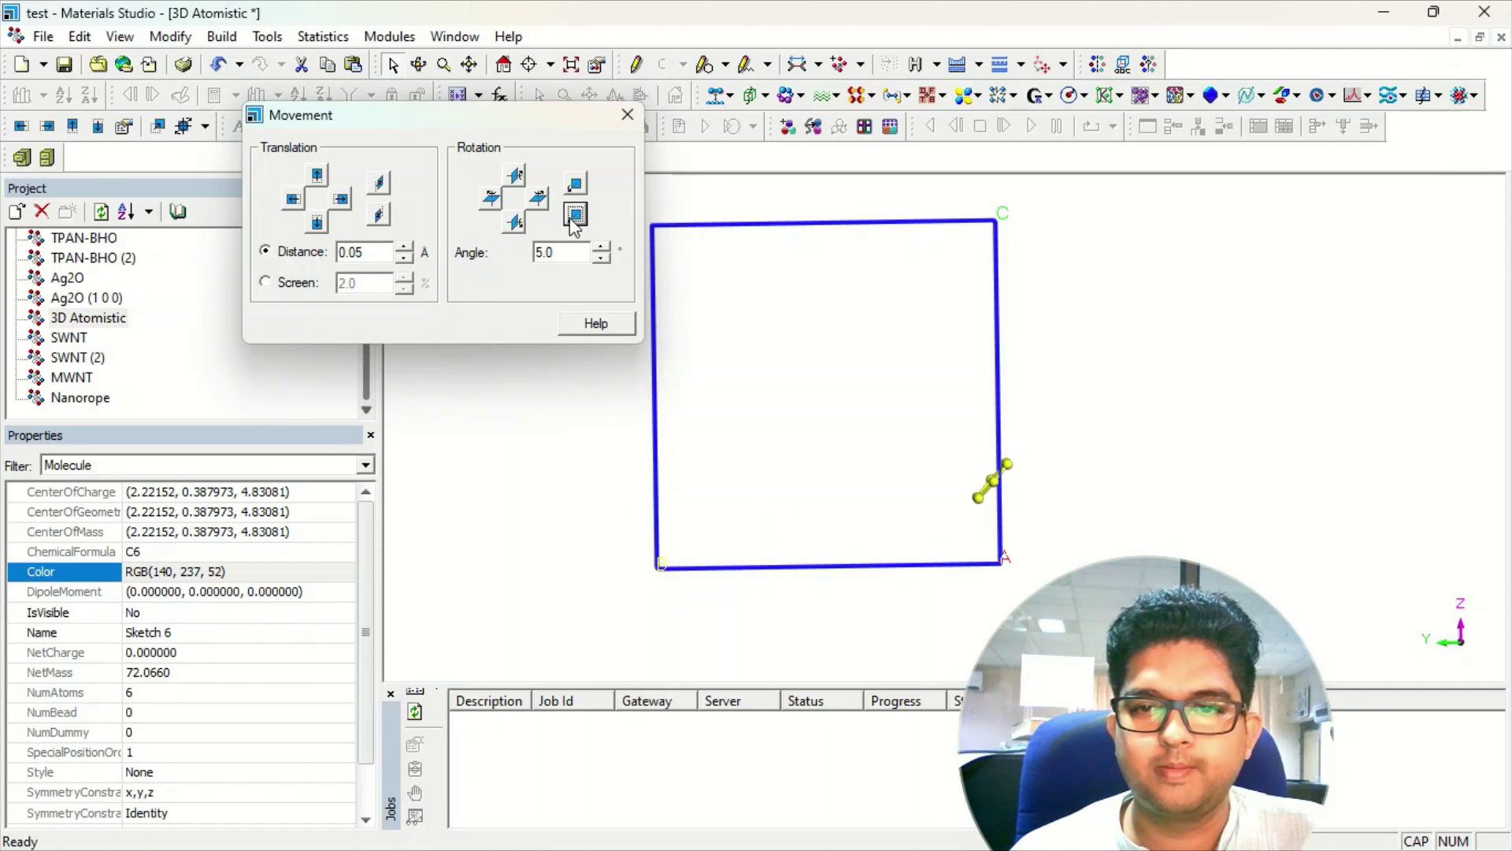
left_click(575, 216)
left_click(575, 216)
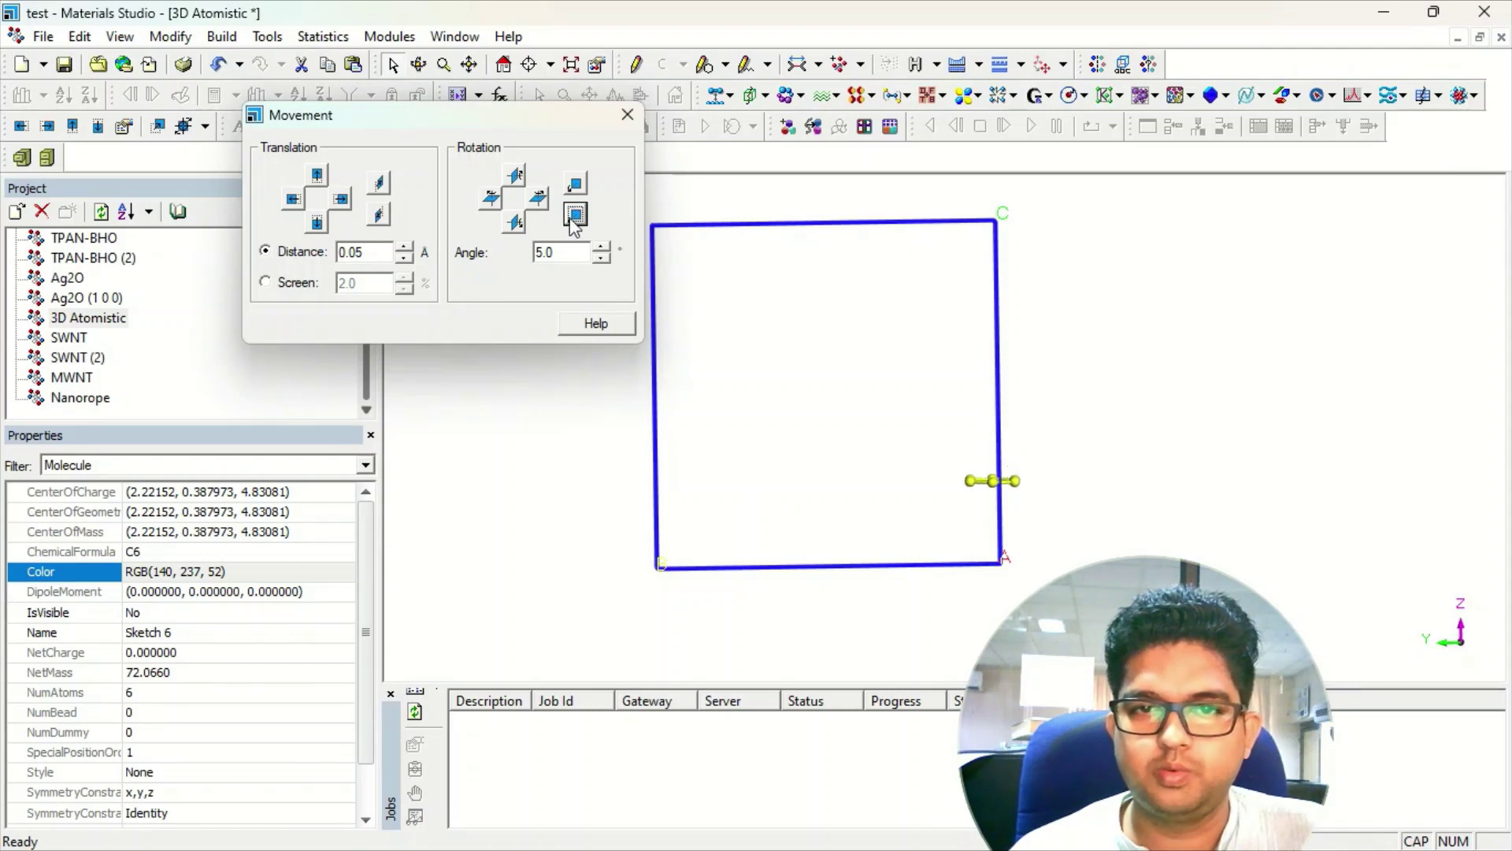
Step: Lower the ring along the C direction to the cell's base, using 0.05 Å and 2% screen steps
left_click(316, 223)
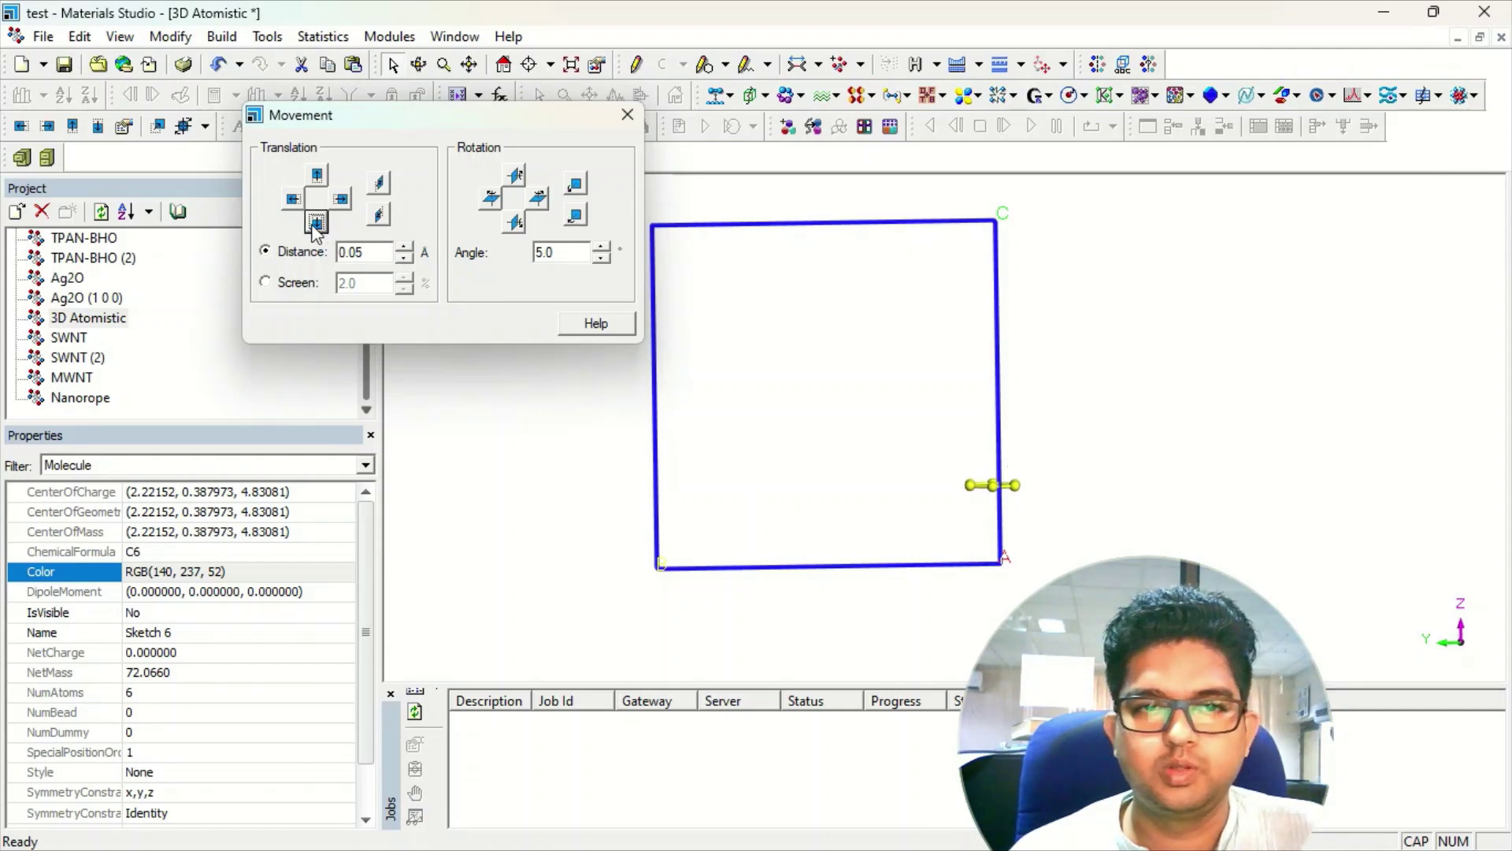
left_click(267, 282)
left_click(316, 224)
left_click(316, 223)
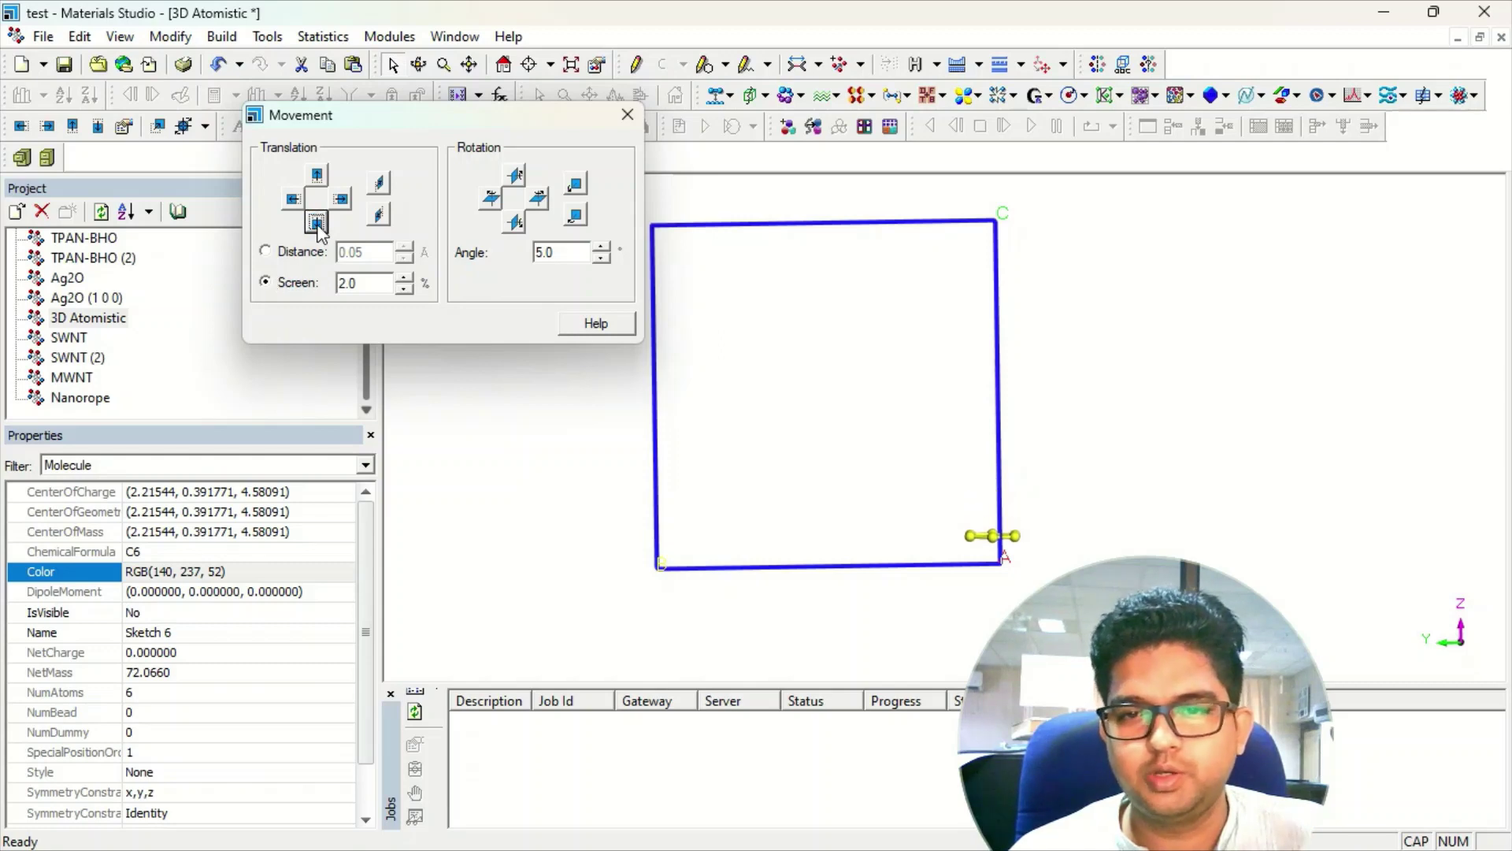
left_click(316, 224)
left_click(316, 224)
Step: Viewing the cell along C, shift the ring in 0.05 Å steps toward A to center it, and close the movement controls
right_click_drag(992, 543, 945, 478)
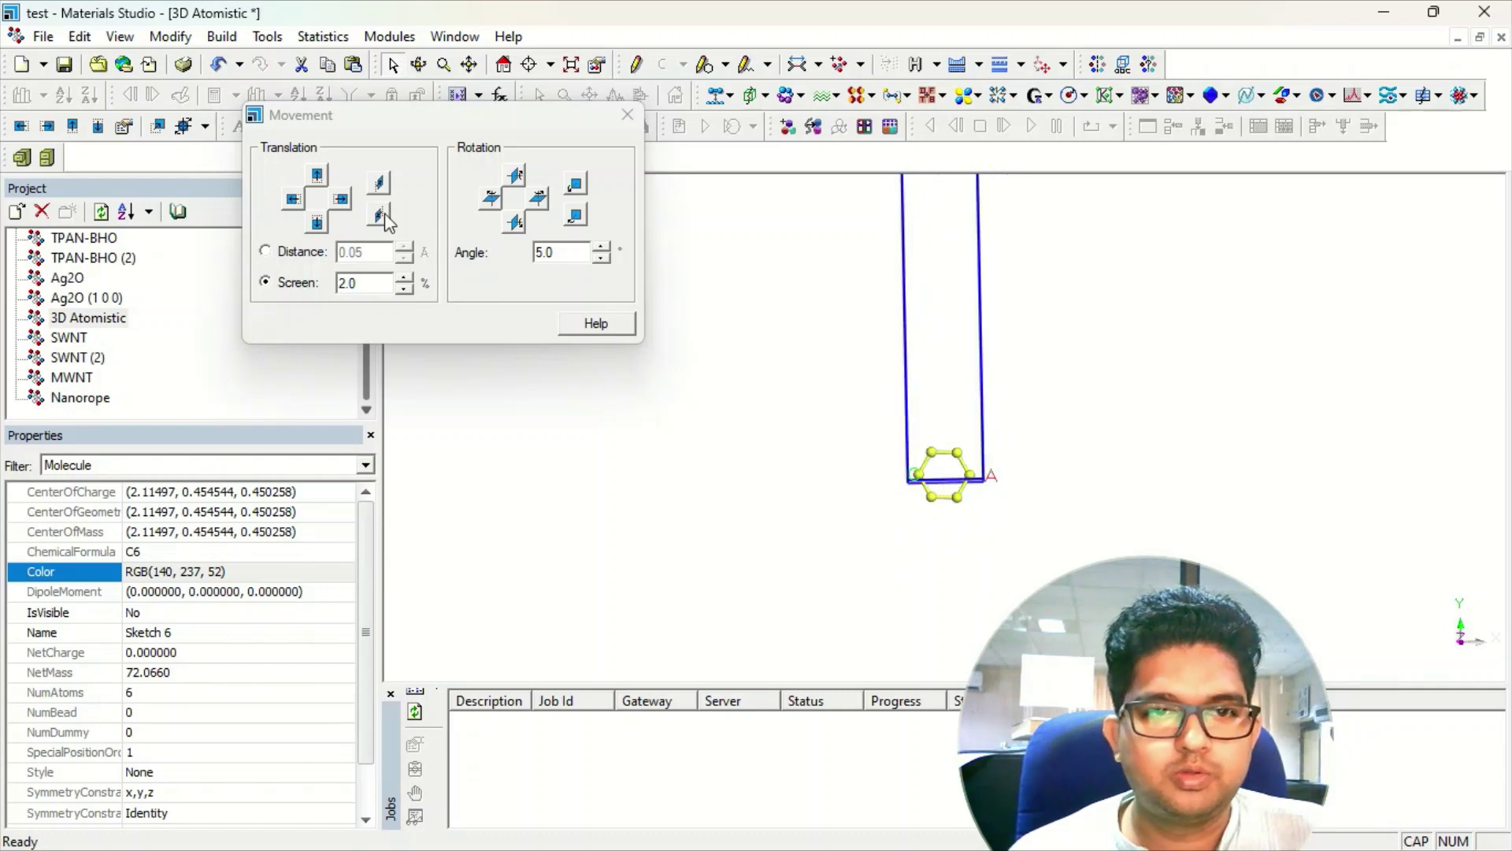
left_click(306, 260)
left_click(341, 200)
left_click(341, 200)
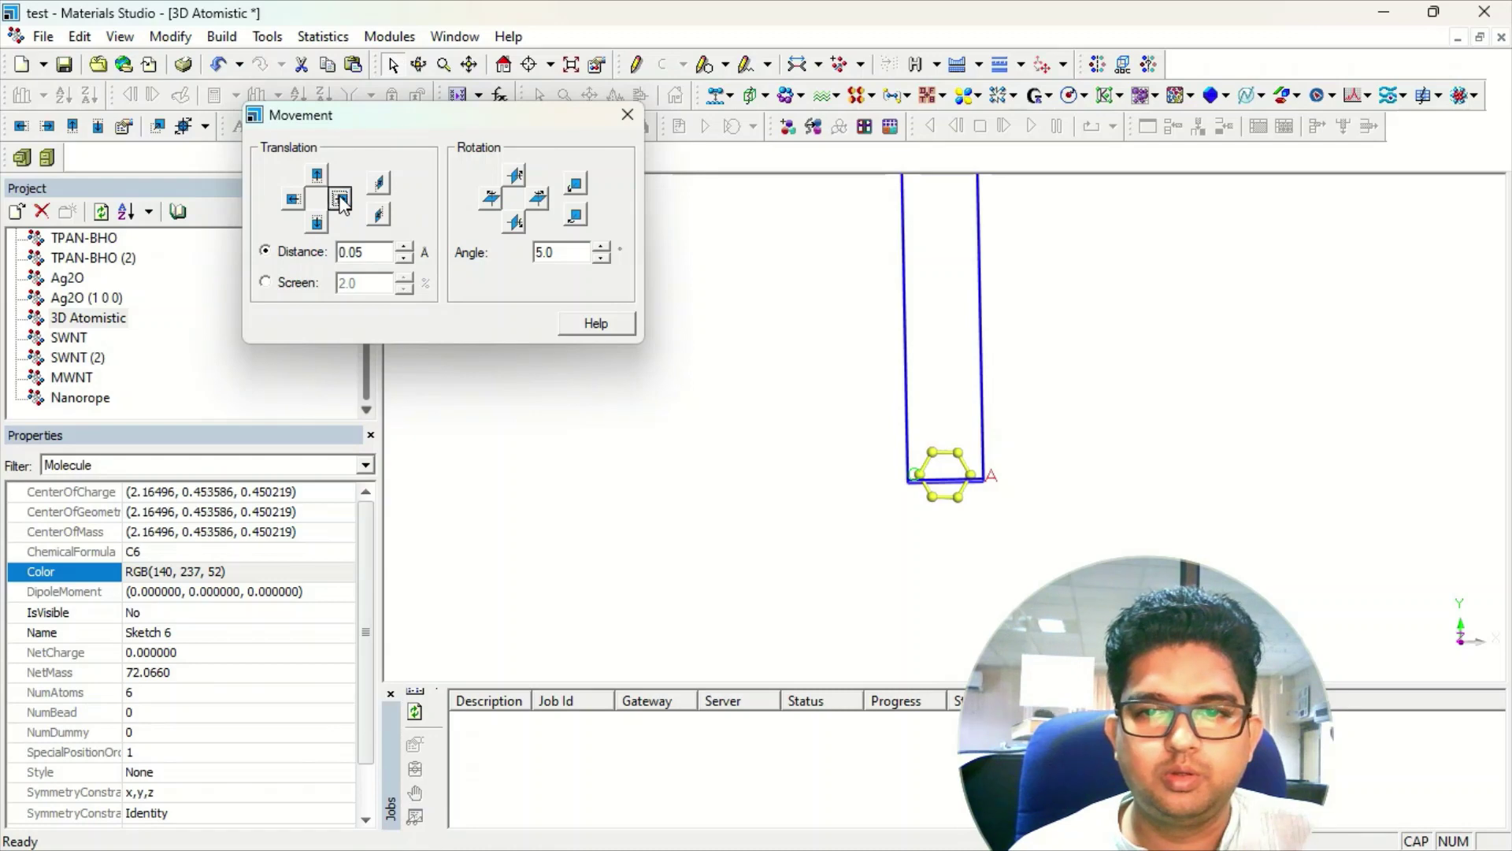
left_click(630, 117)
Step: Set the lattice display range along A to a maximum of 2.00 to show two adjacent cells
right_click(526, 268)
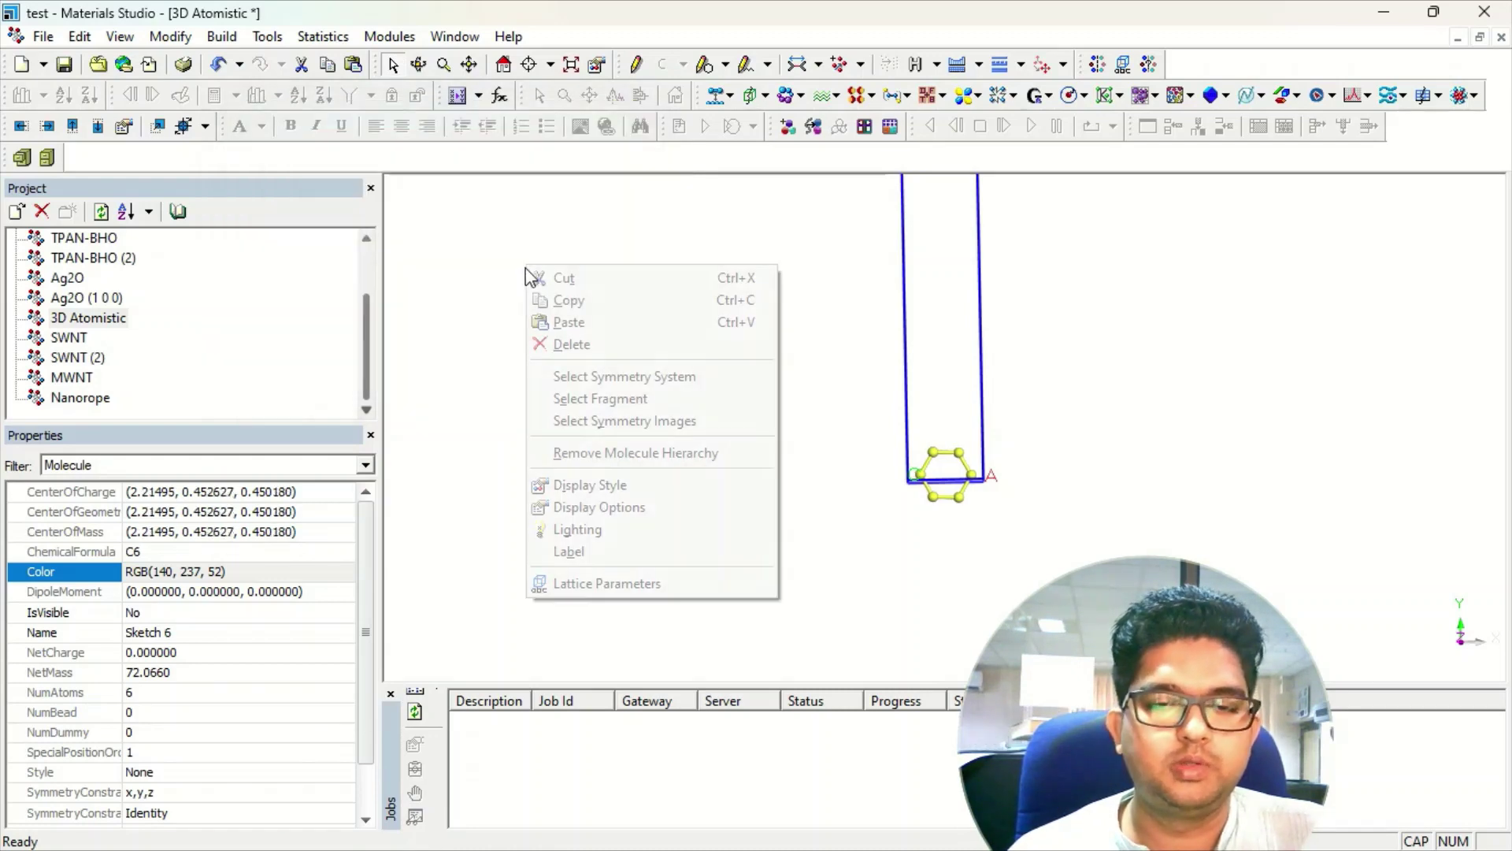
left_click(627, 484)
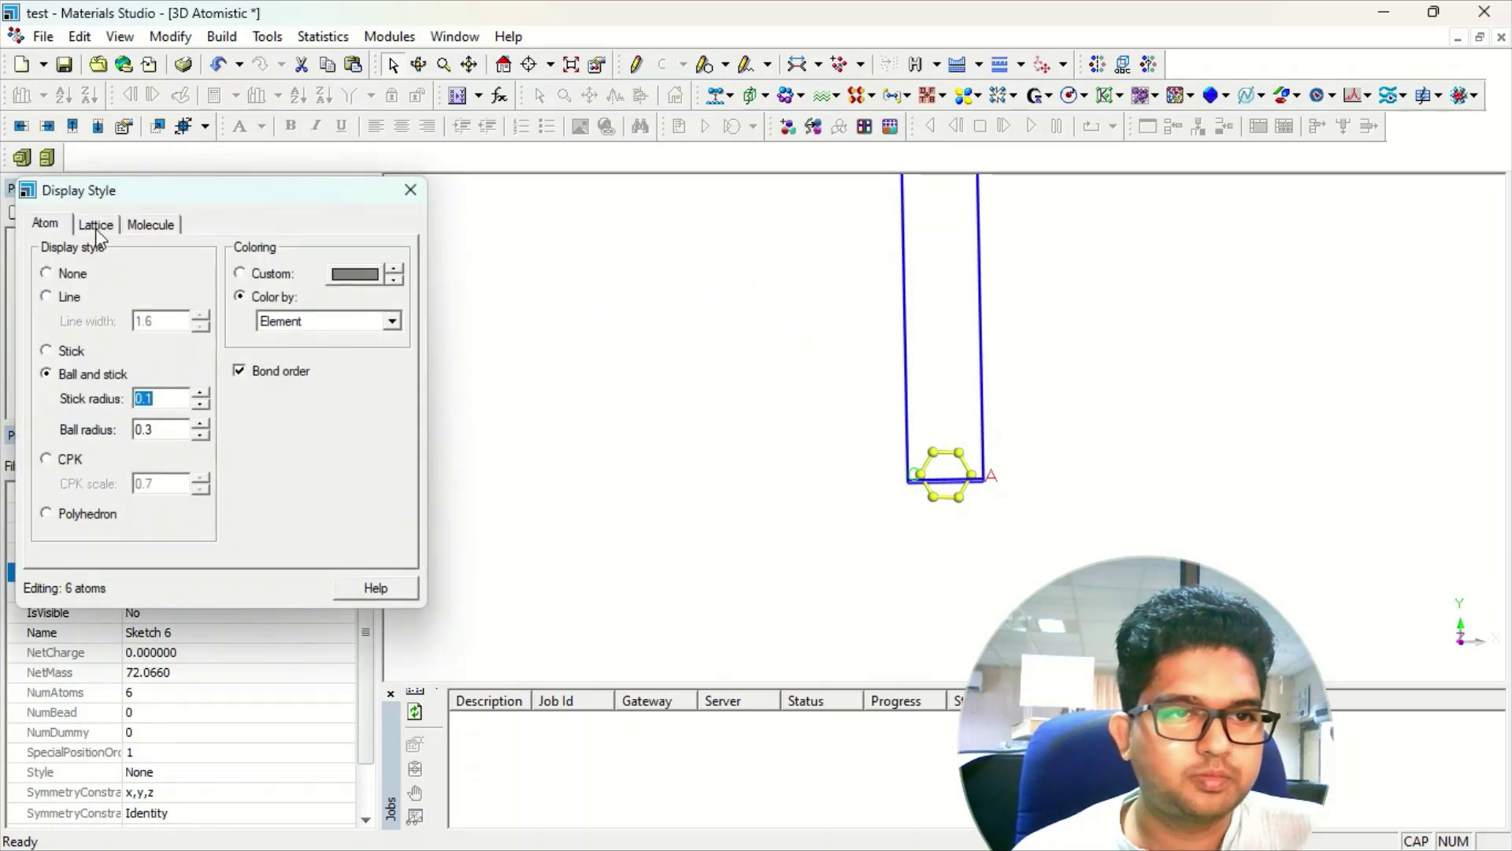
left_click(96, 224)
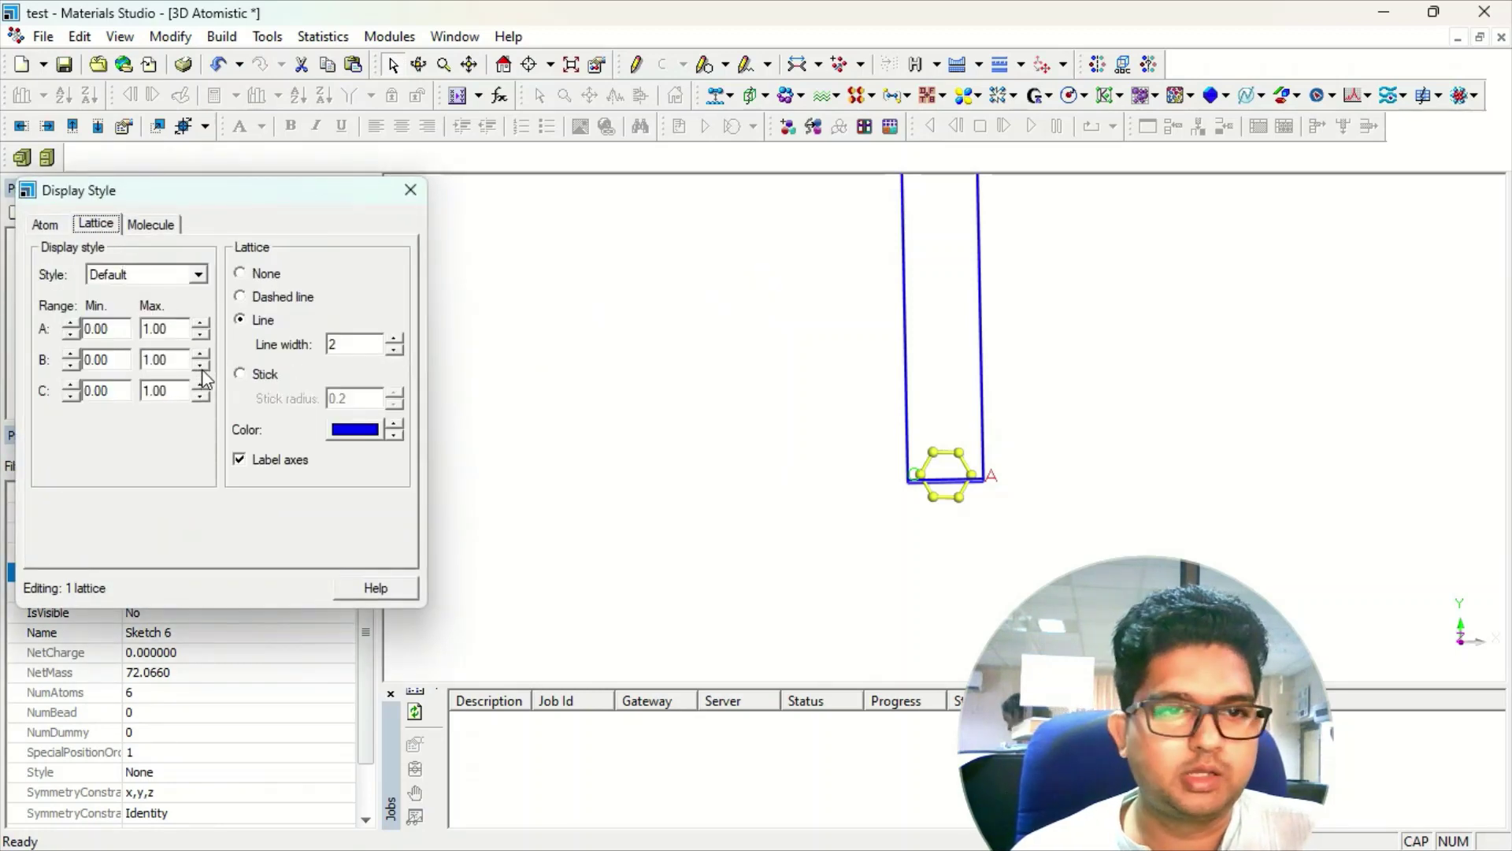
left_click(201, 323)
middle_click_drag(1013, 510, 946, 358)
scroll(976, 402, "up", 5)
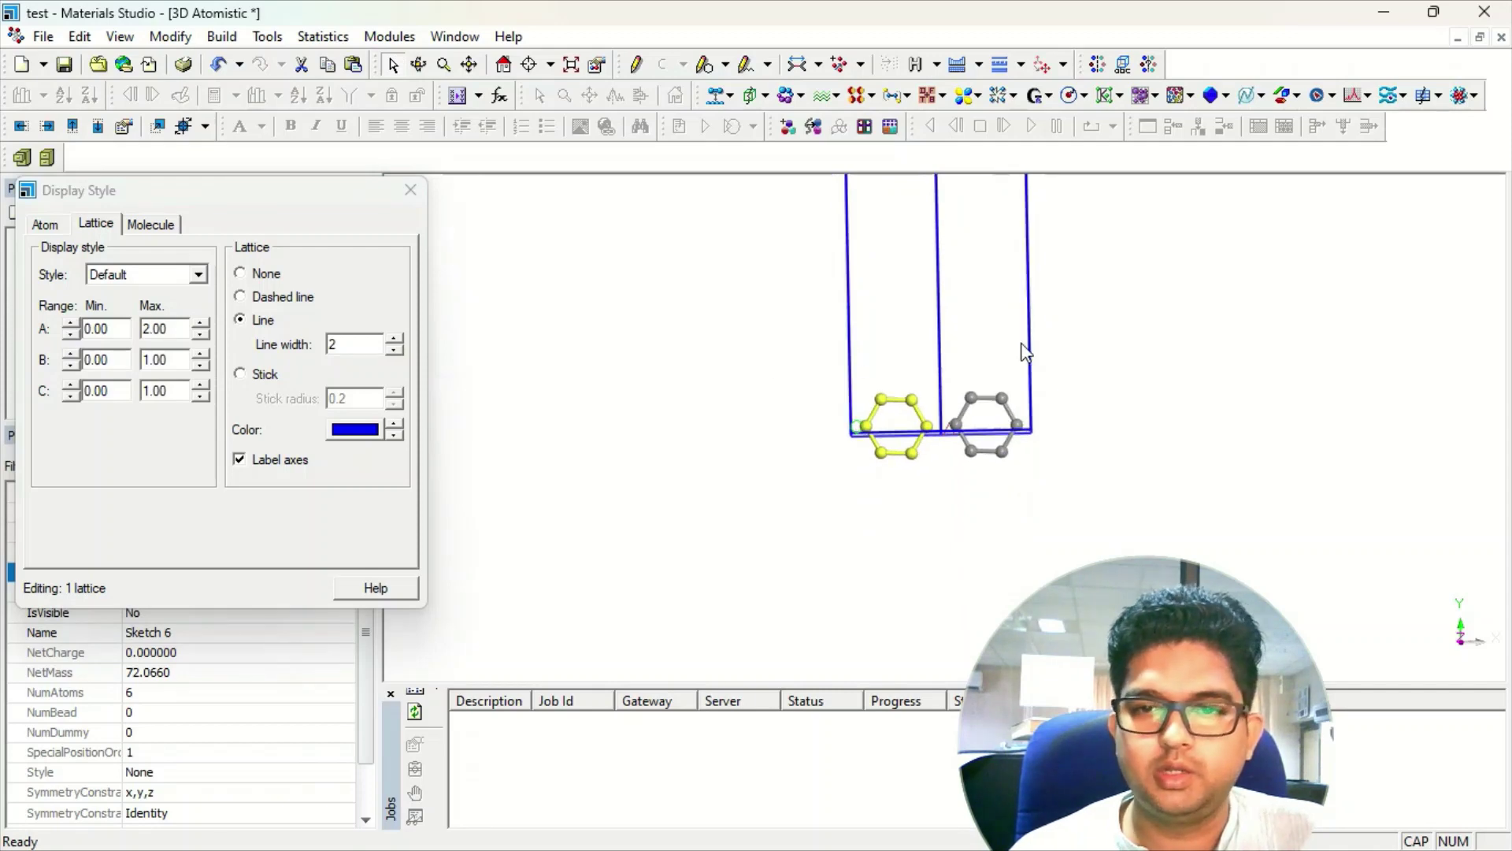
scroll(979, 409, "up", 3)
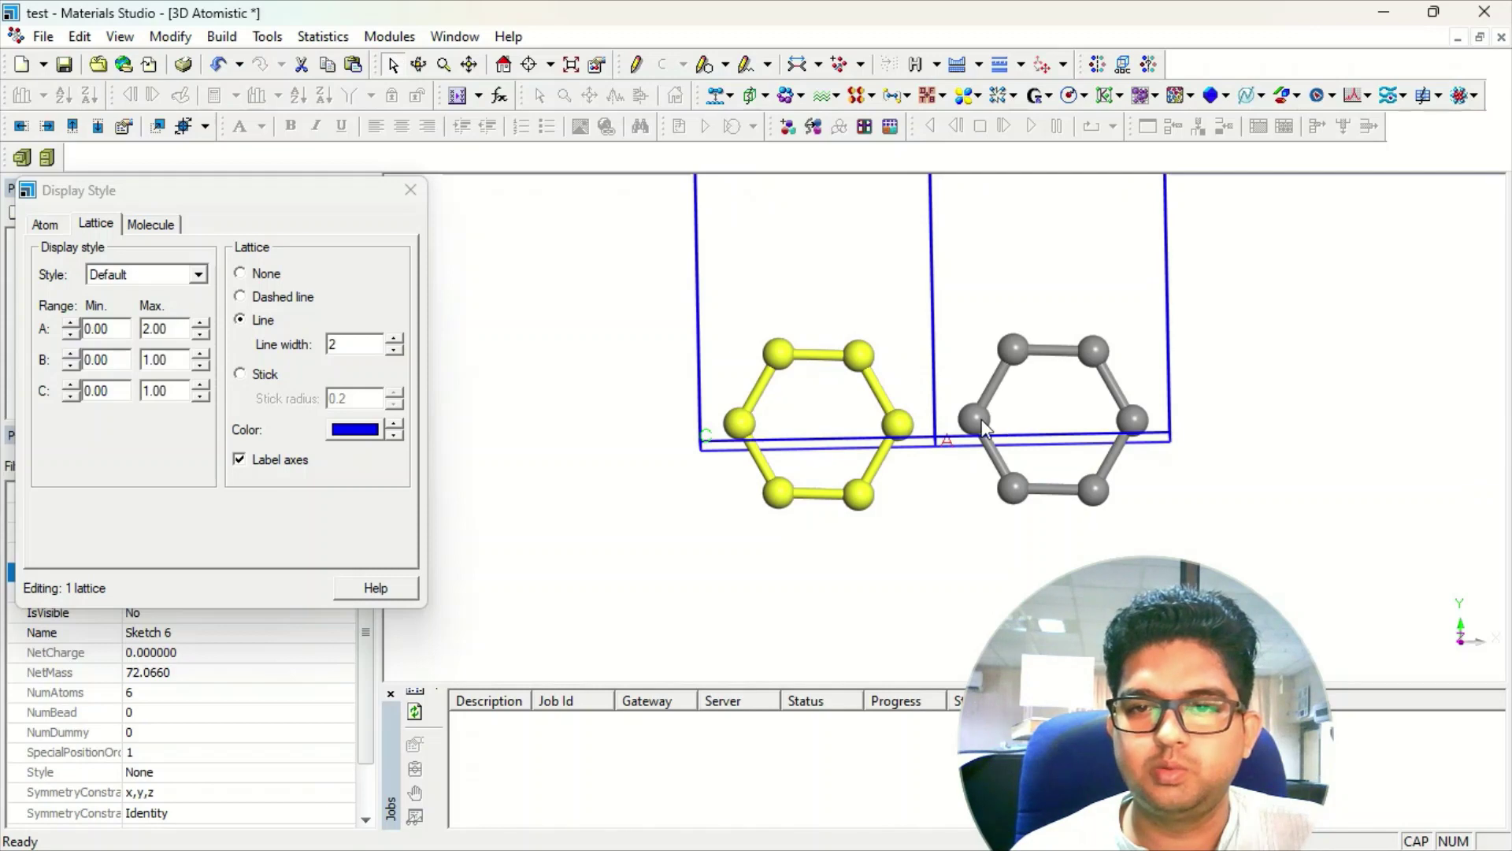
Step: Undo the stray sketch edit and sketch a bond between the facing carbon atoms of the two neighbouring rings
left_click(635, 64)
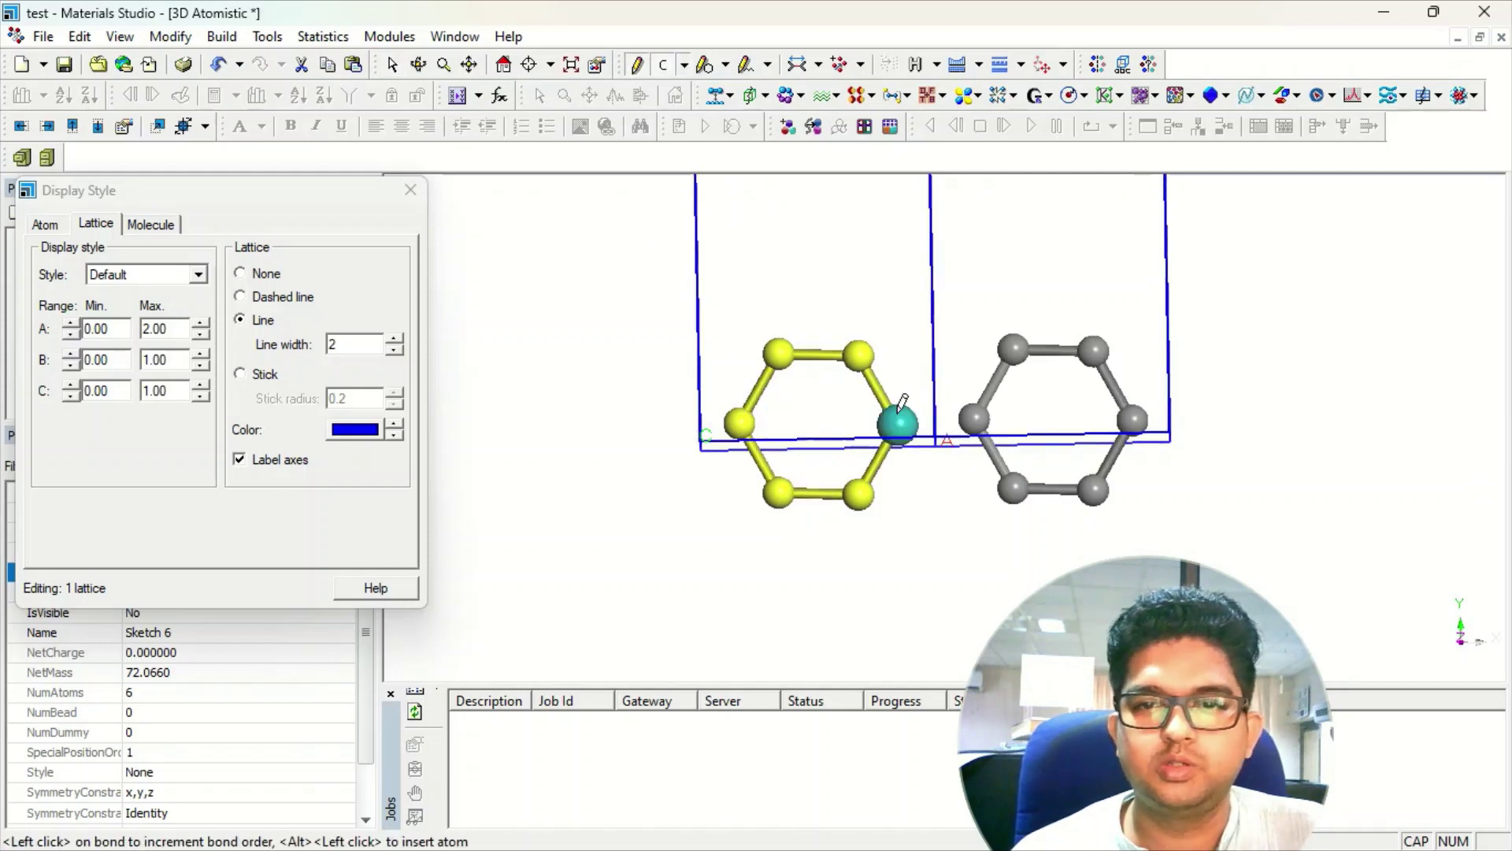
left_click_drag(898, 423, 943, 411)
key("ctrl+z")
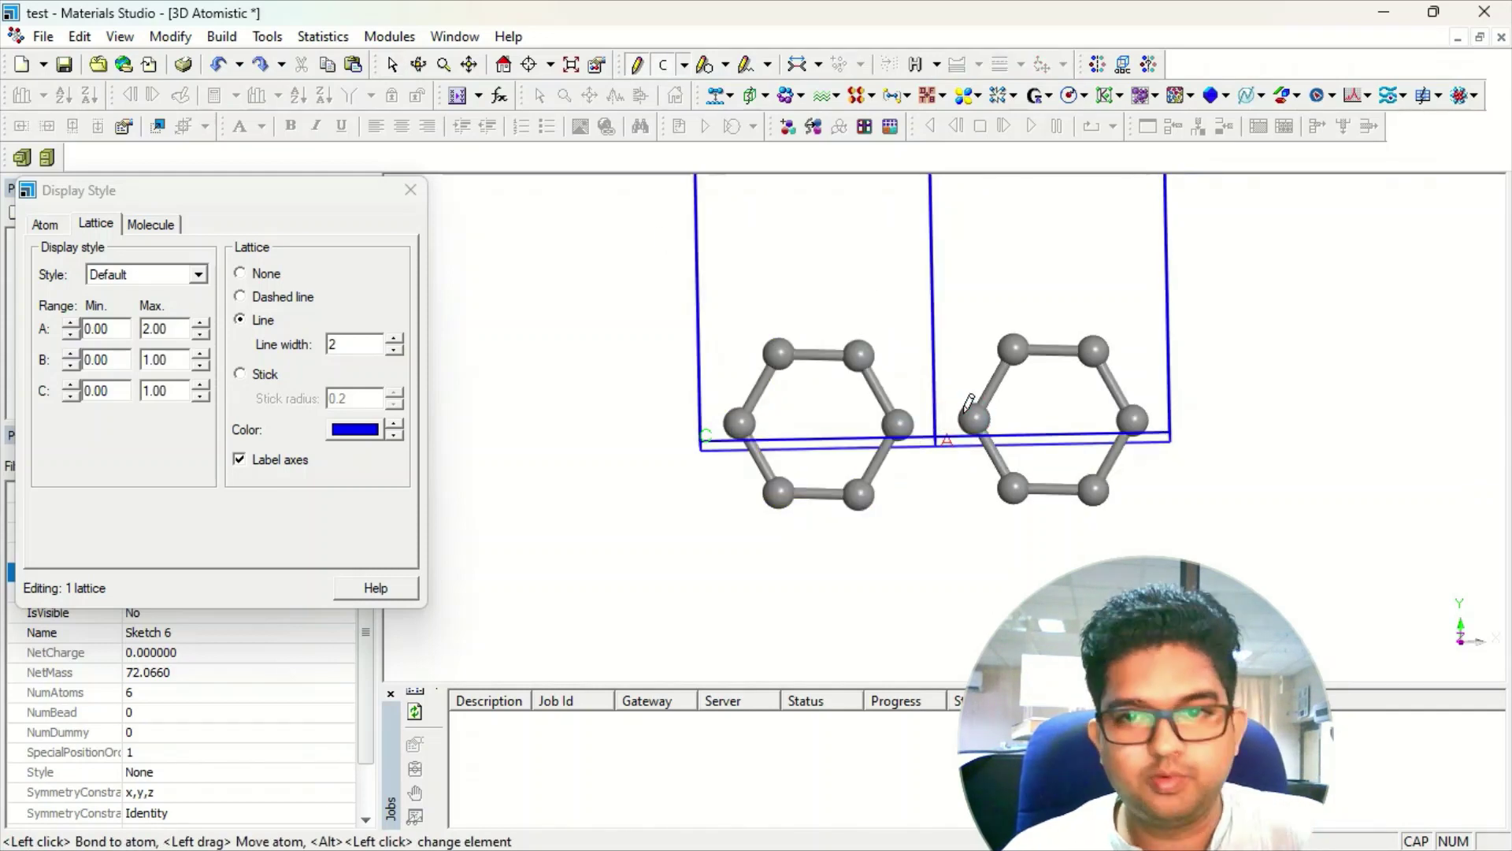
left_click(906, 414)
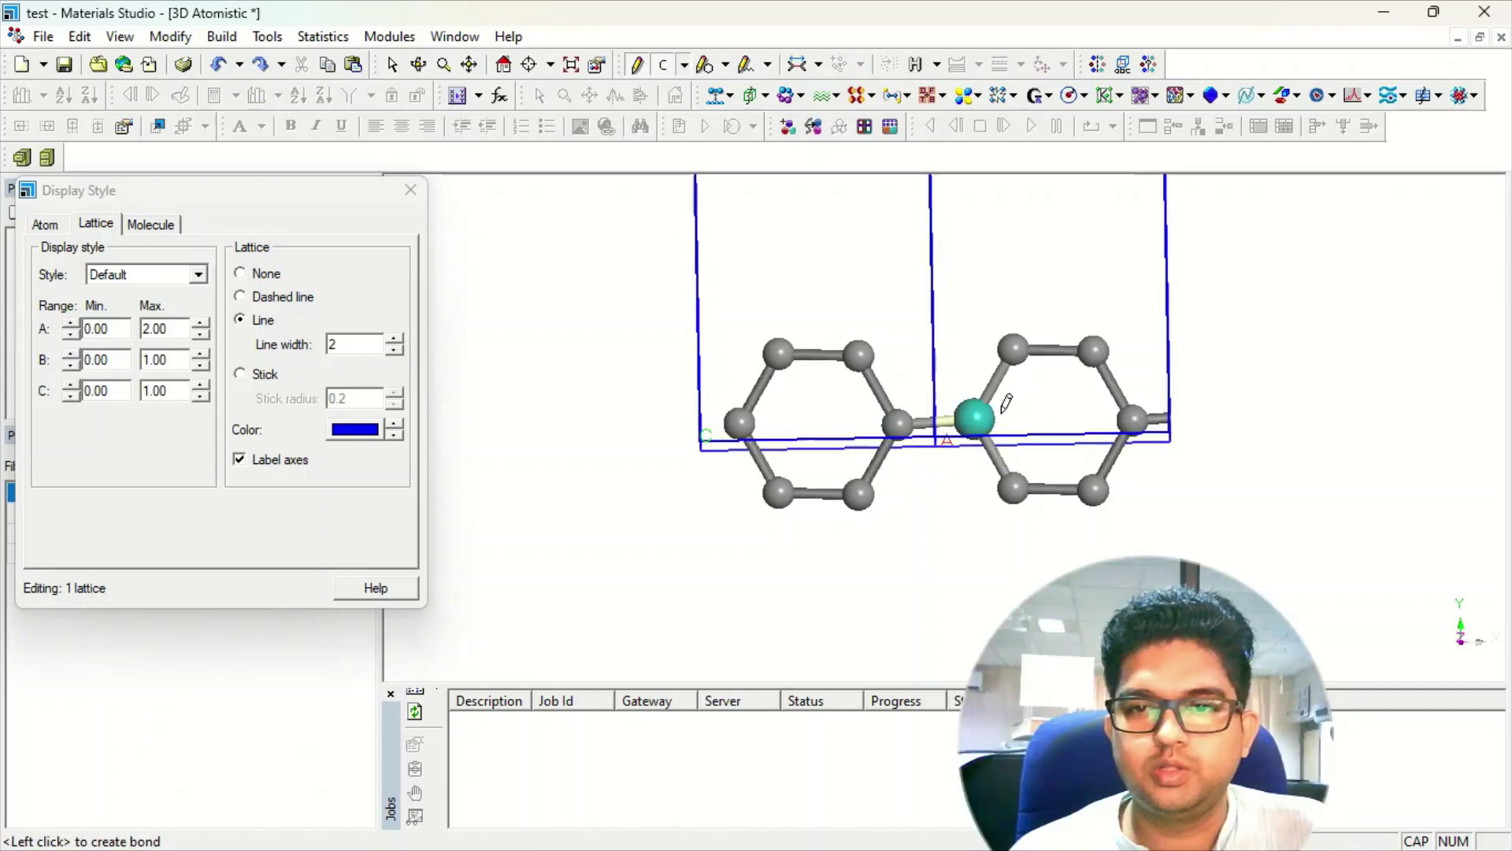
left_click(974, 417)
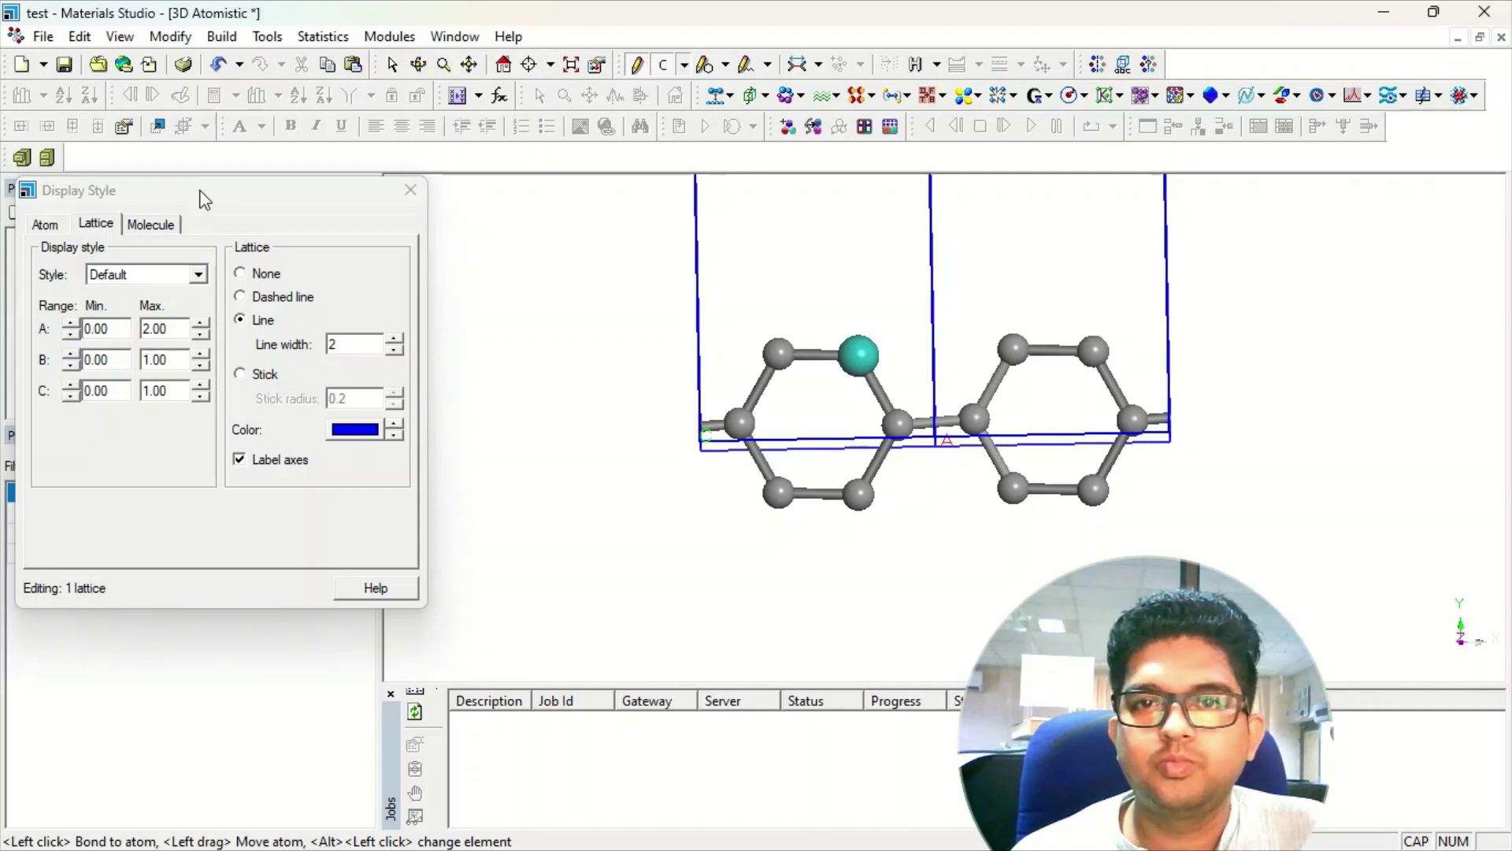
Step: Select the bond linking the two rings to check its properties, and close the display style settings
left_click(393, 64)
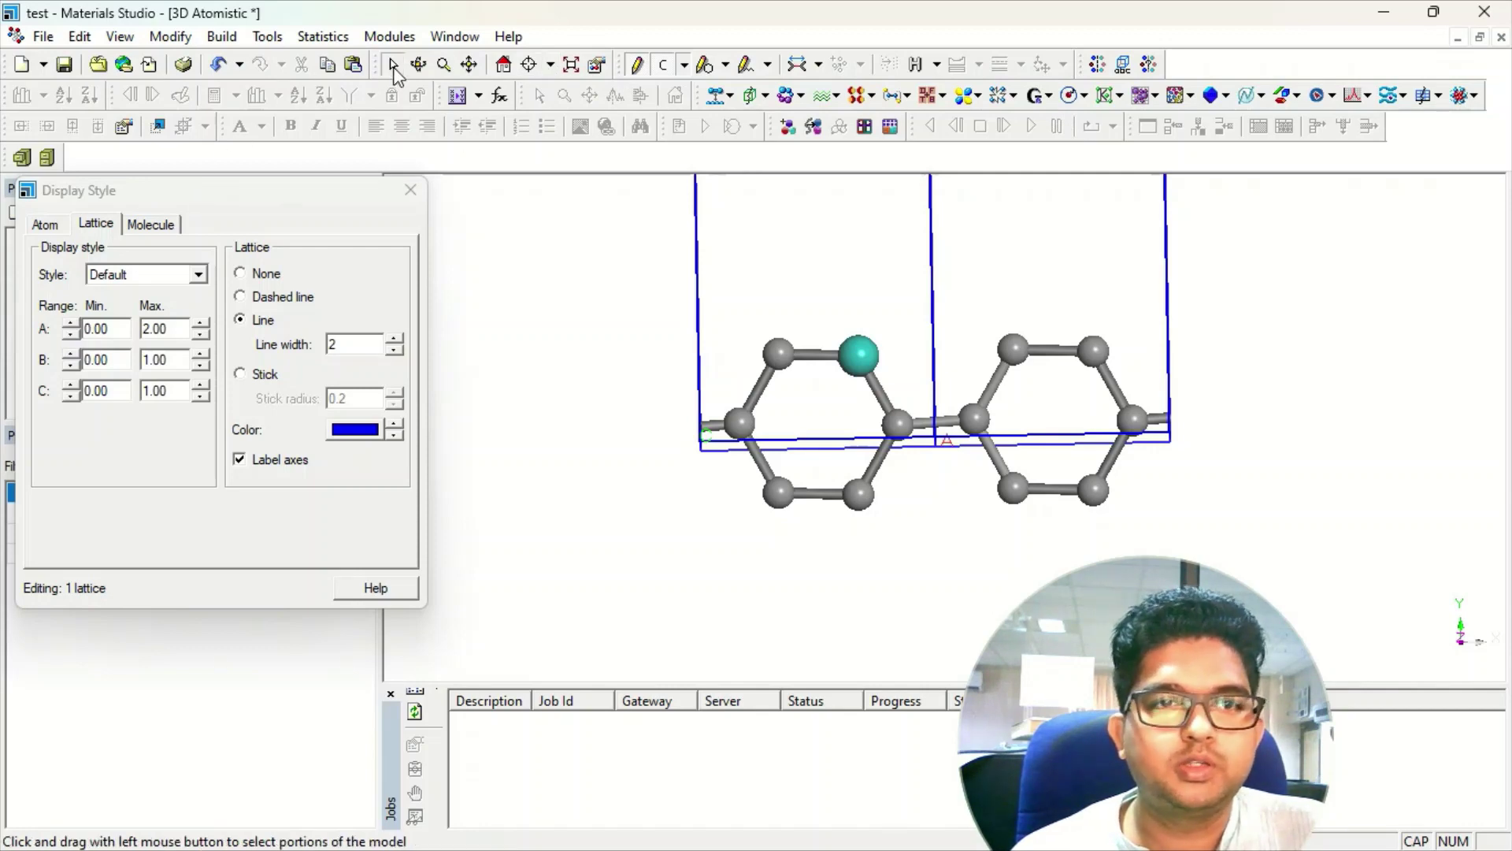
left_click(936, 425)
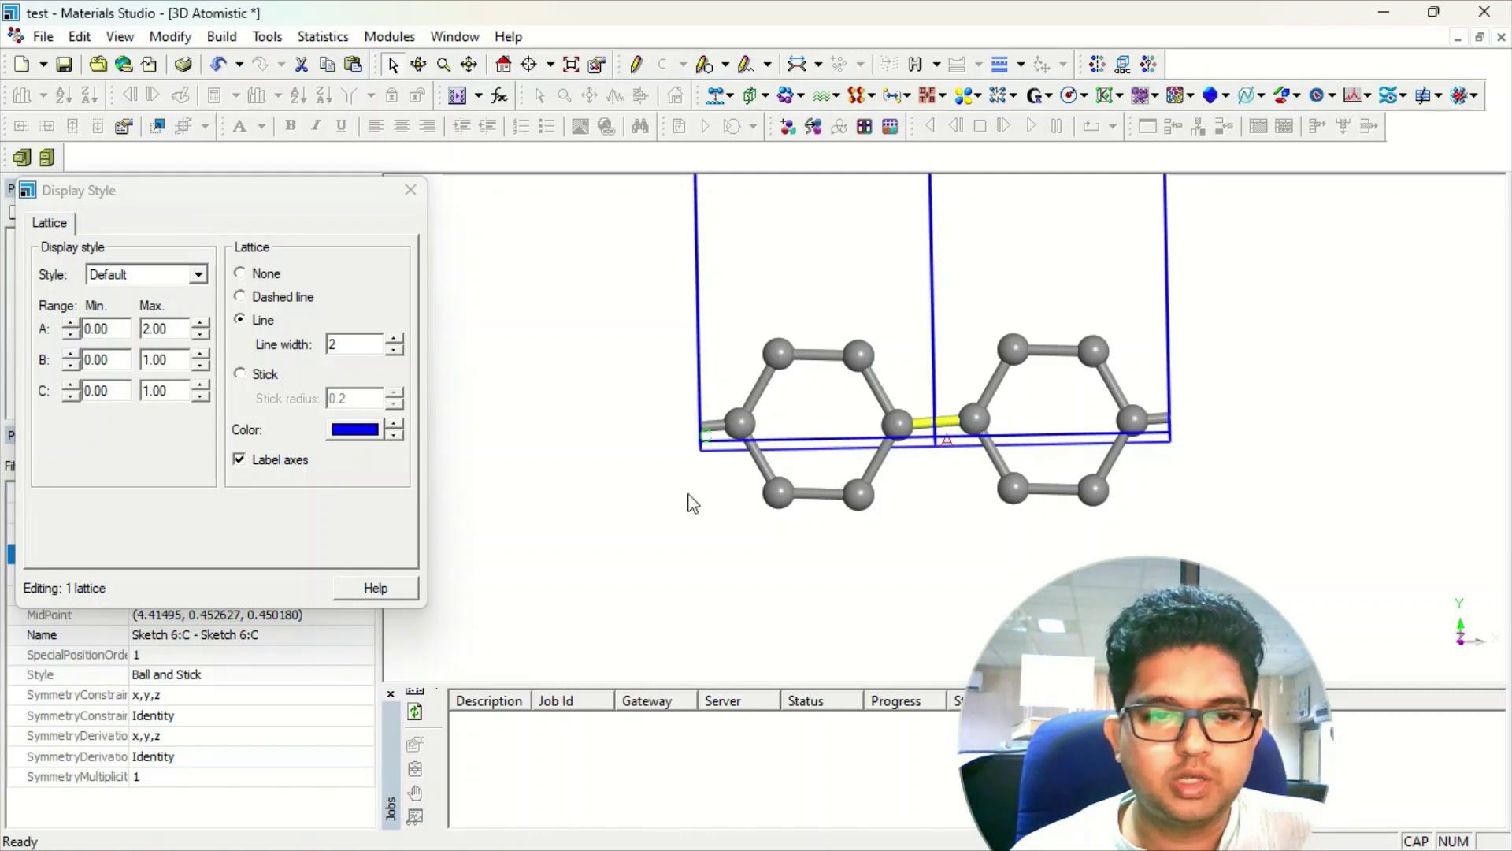
left_click_drag(222, 181, 298, 95)
left_click(418, 96)
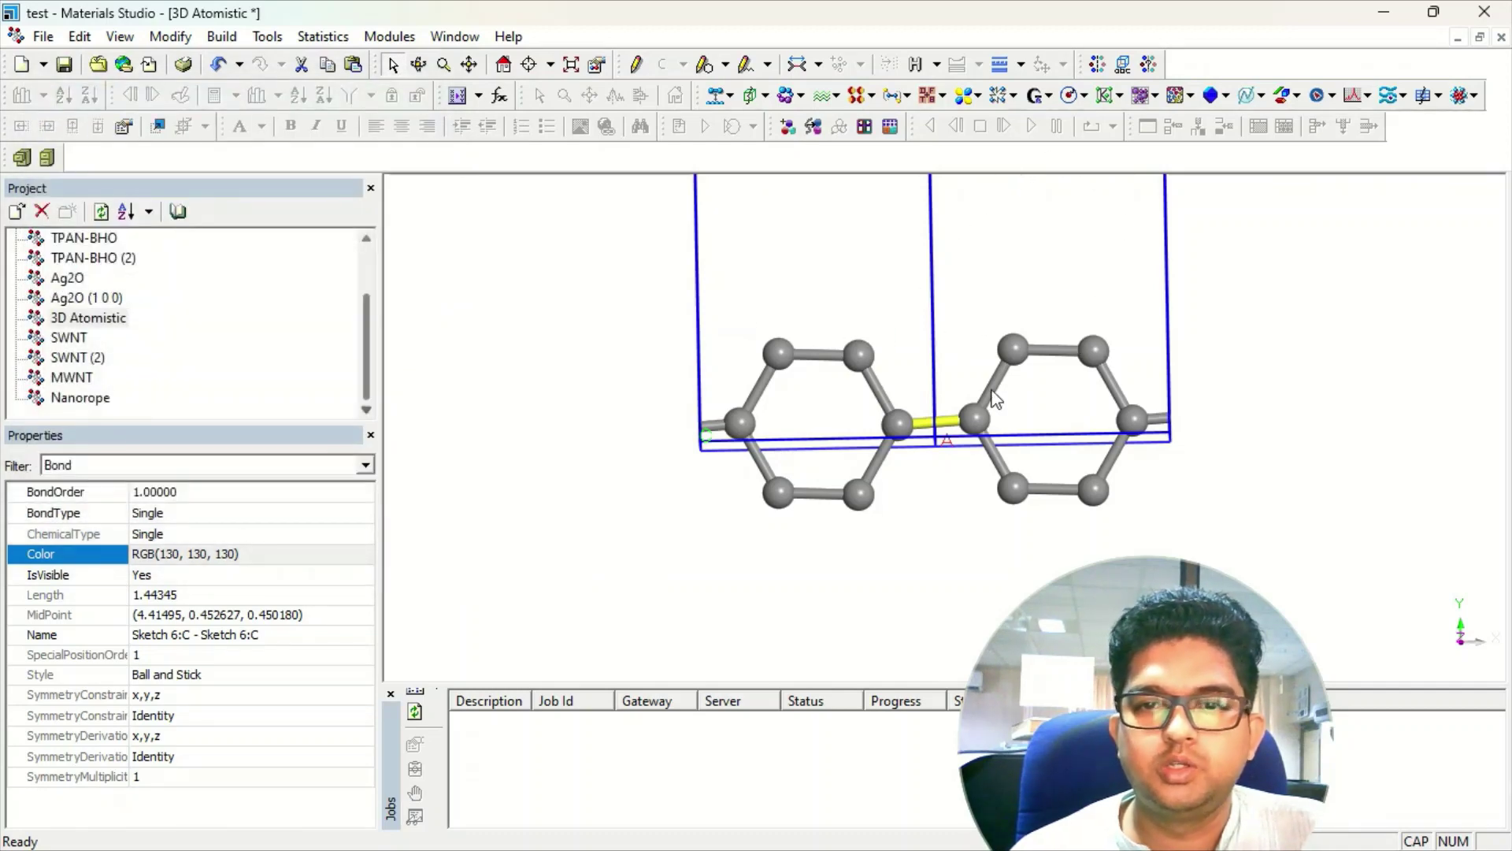
Step: Select both linked rings and change all their bonds to partial double bonds
left_click_drag(600, 297, 1231, 526)
left_click(213, 37)
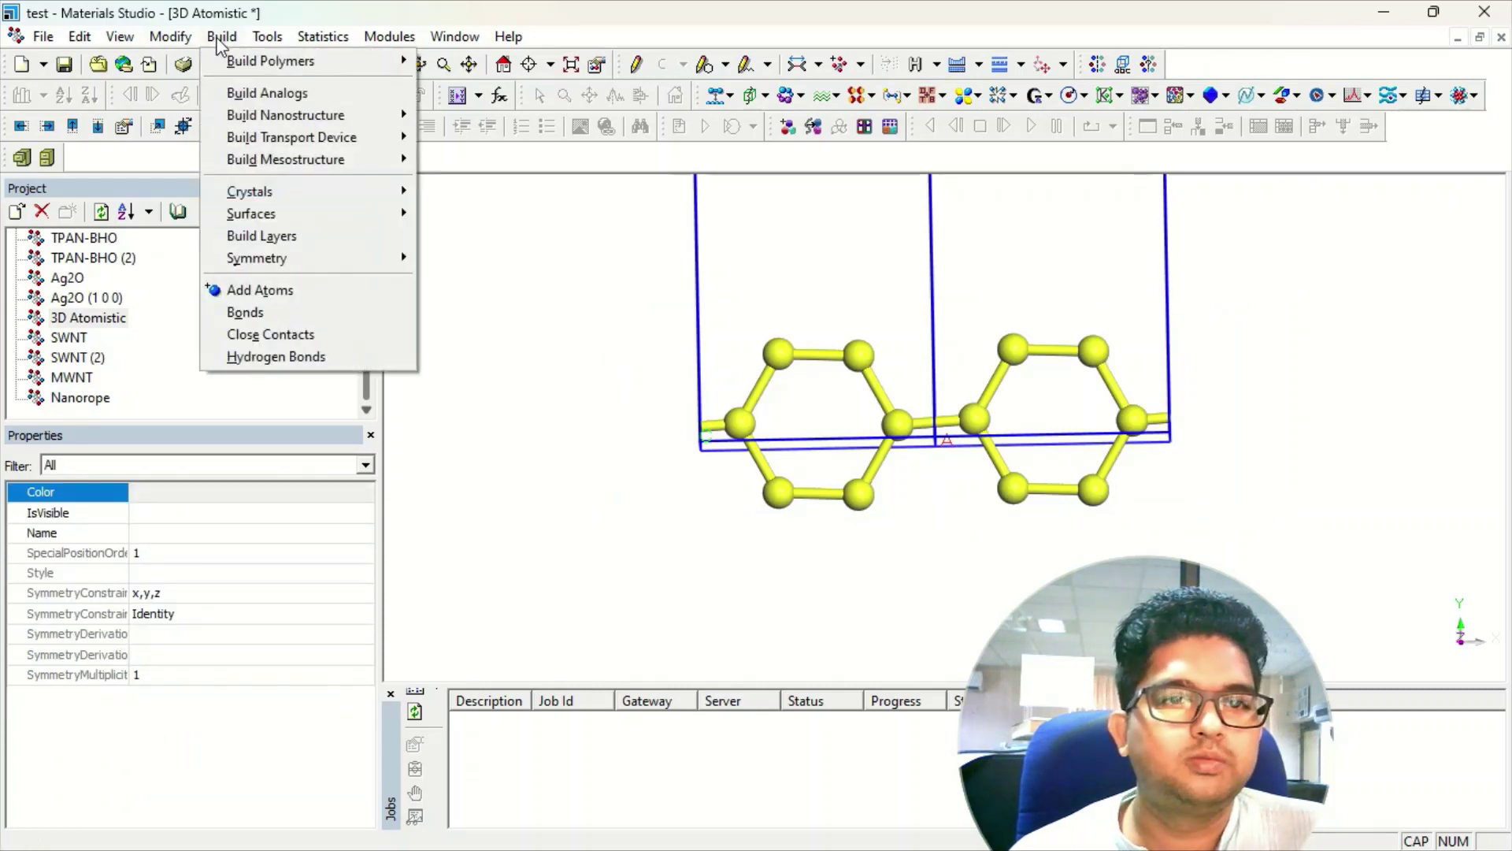
left_click(216, 37)
left_click(169, 38)
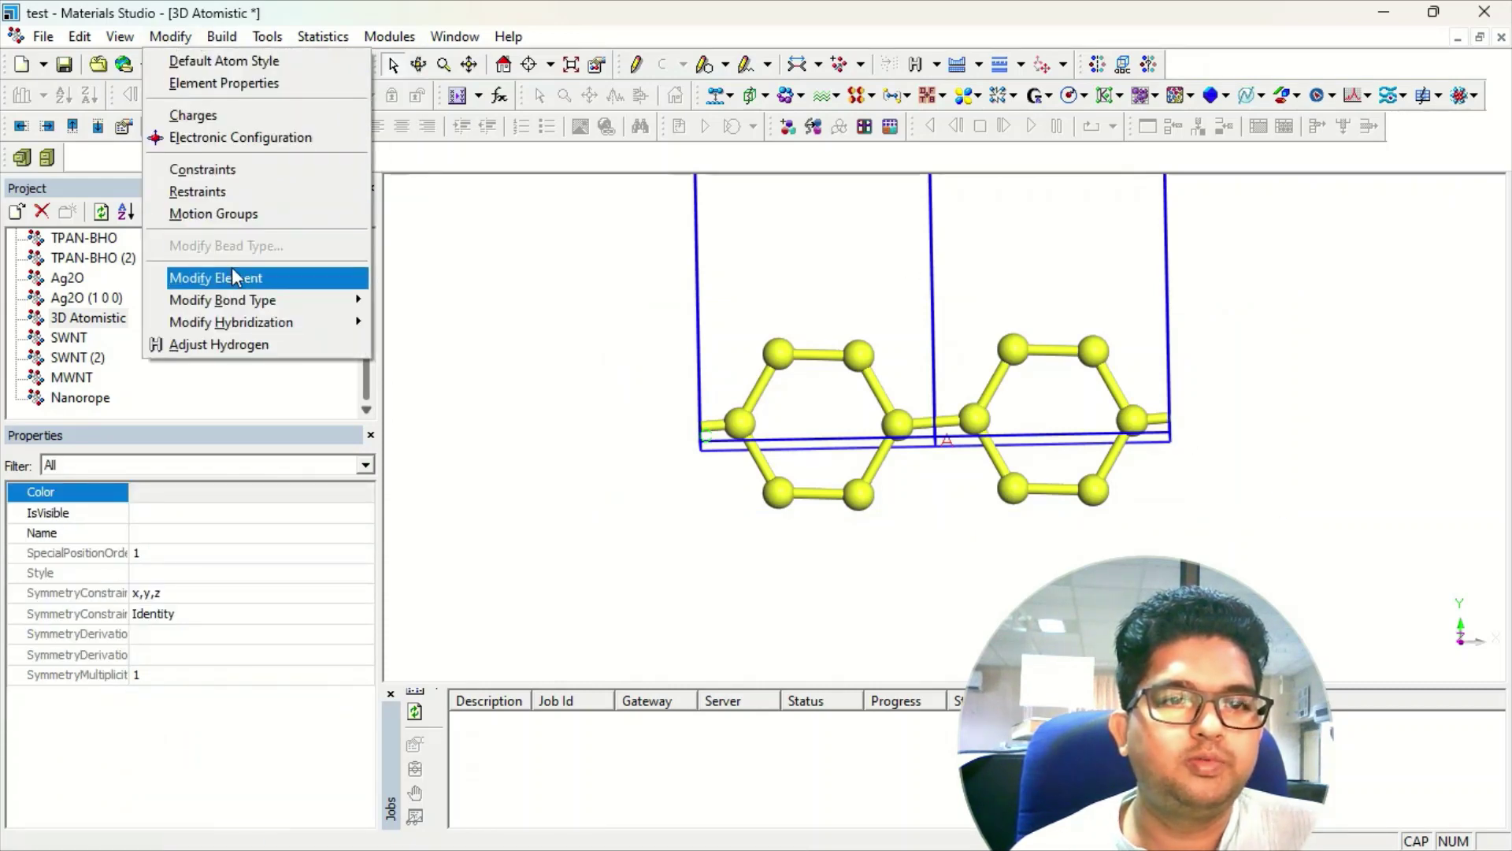
mouse_move(299, 301)
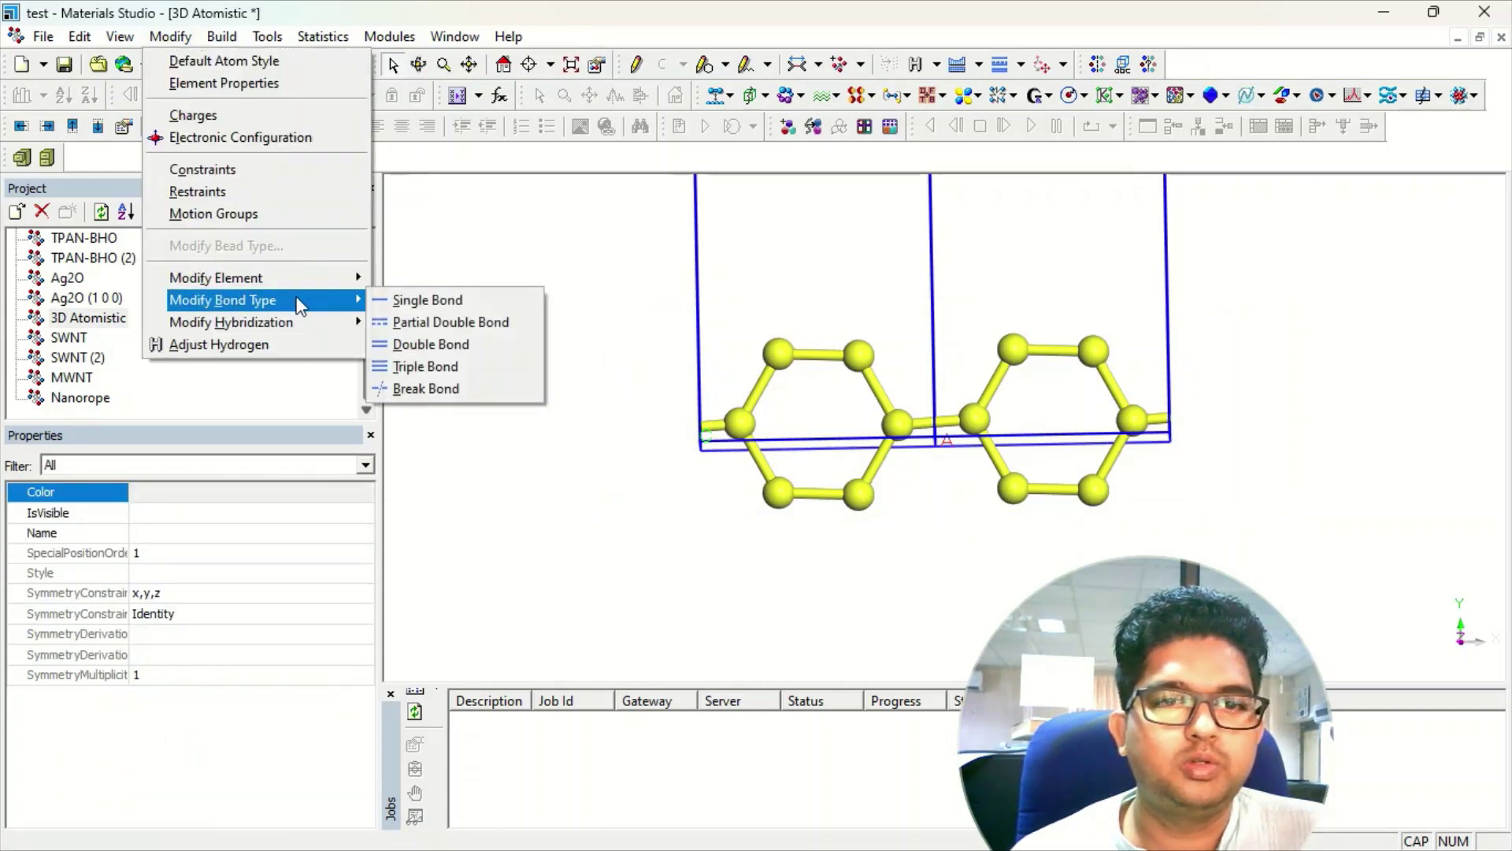
left_click(432, 322)
left_click(1266, 316)
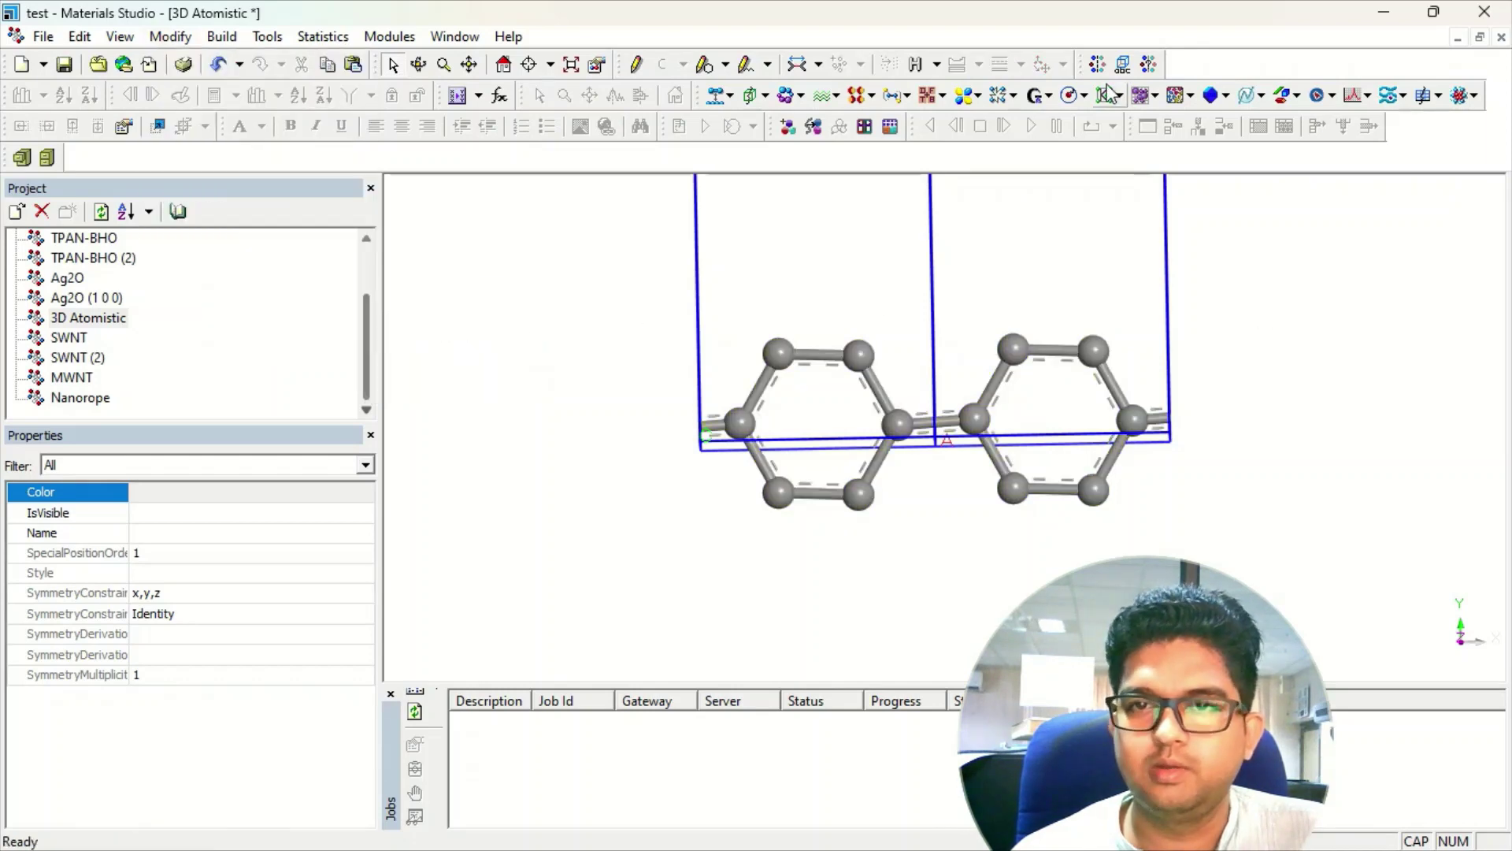
Step: Find the structure's symmetry with a tolerance of 0.5 Å and impose it
left_click(1148, 64)
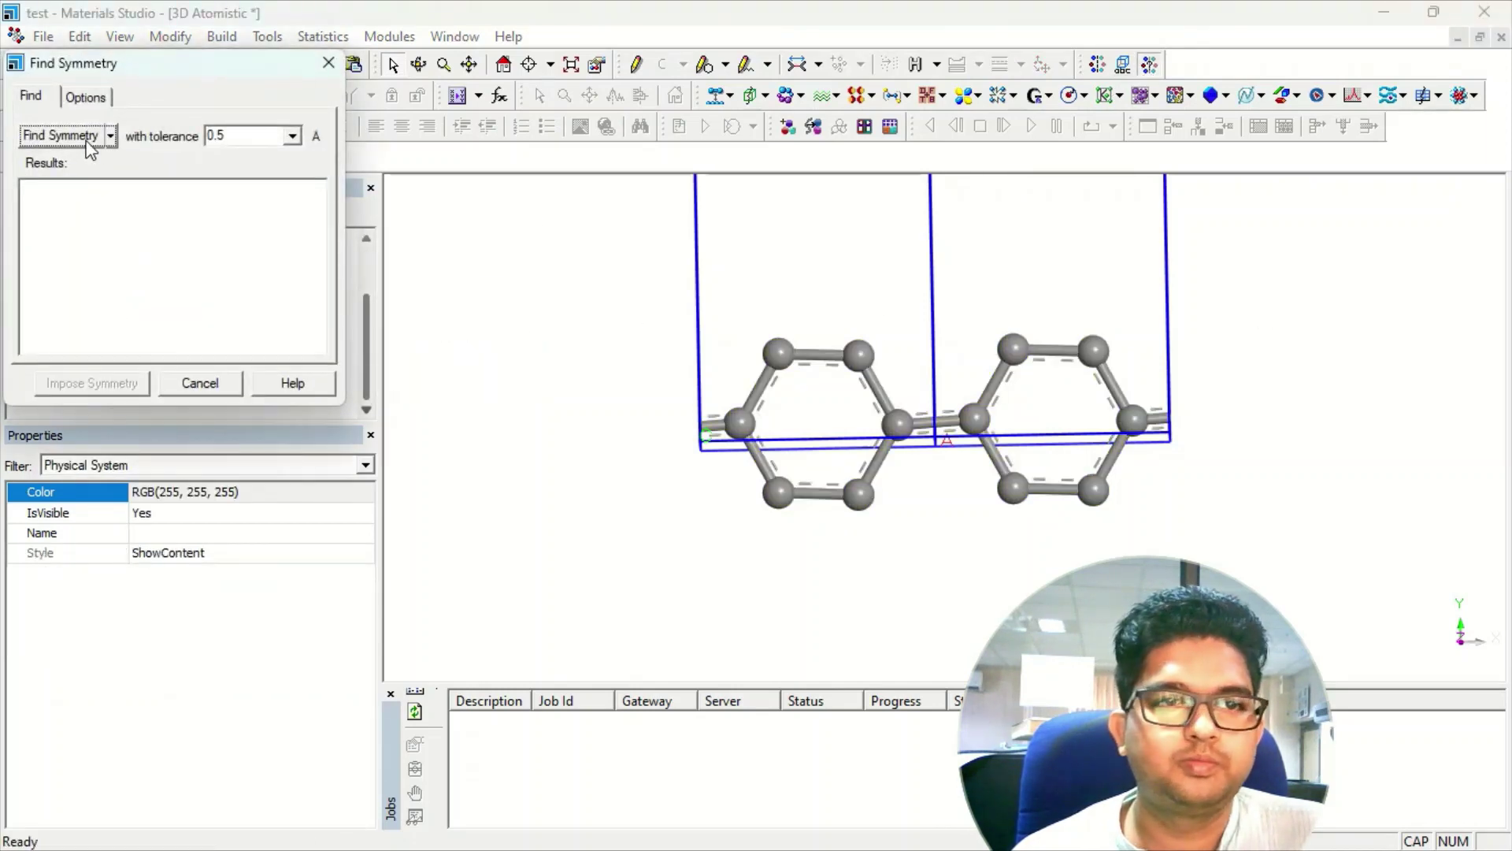
left_click(86, 142)
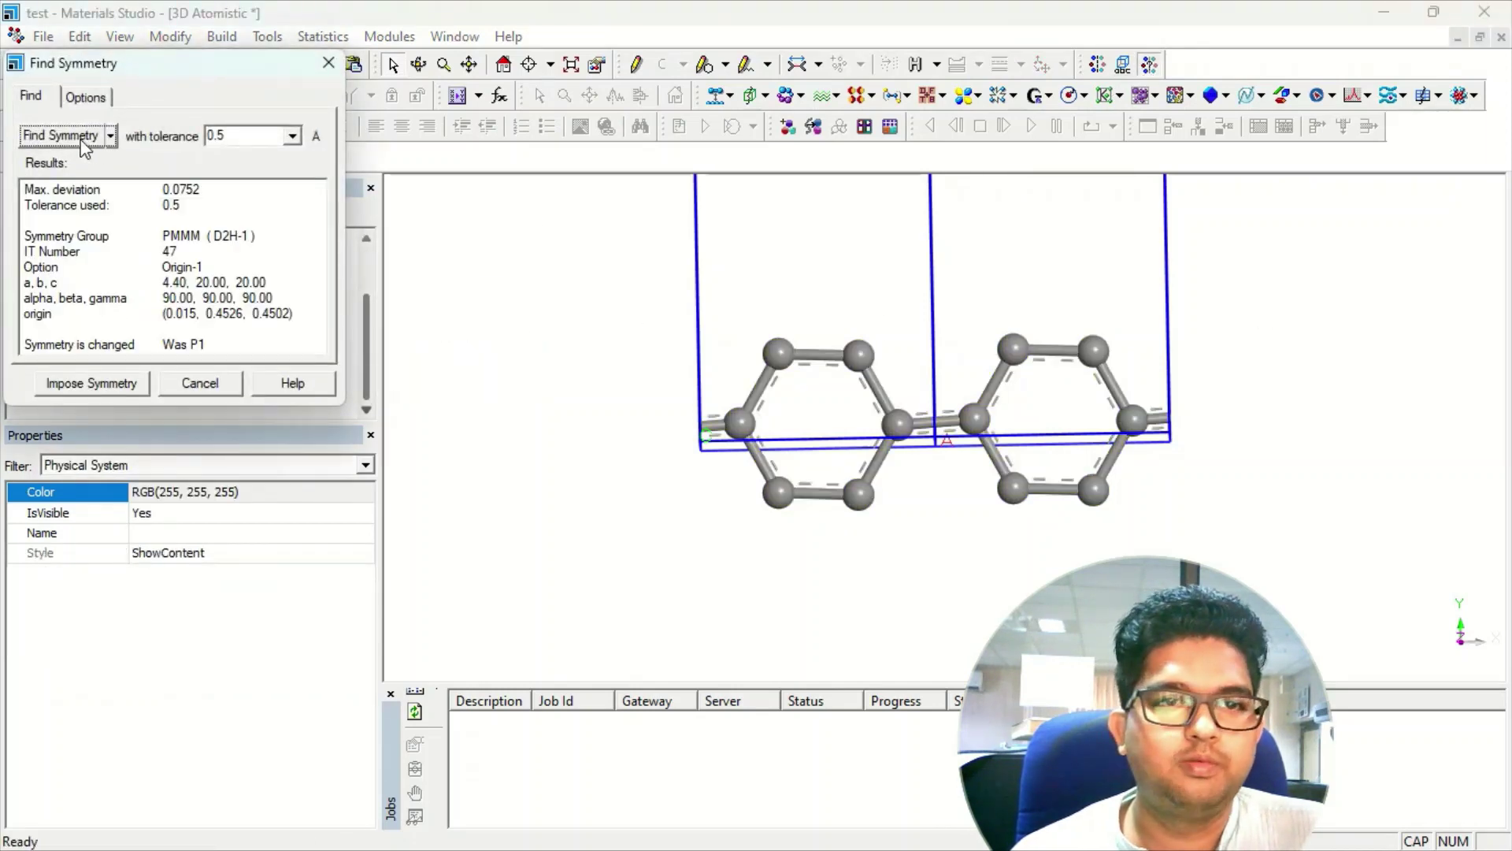
left_click(110, 384)
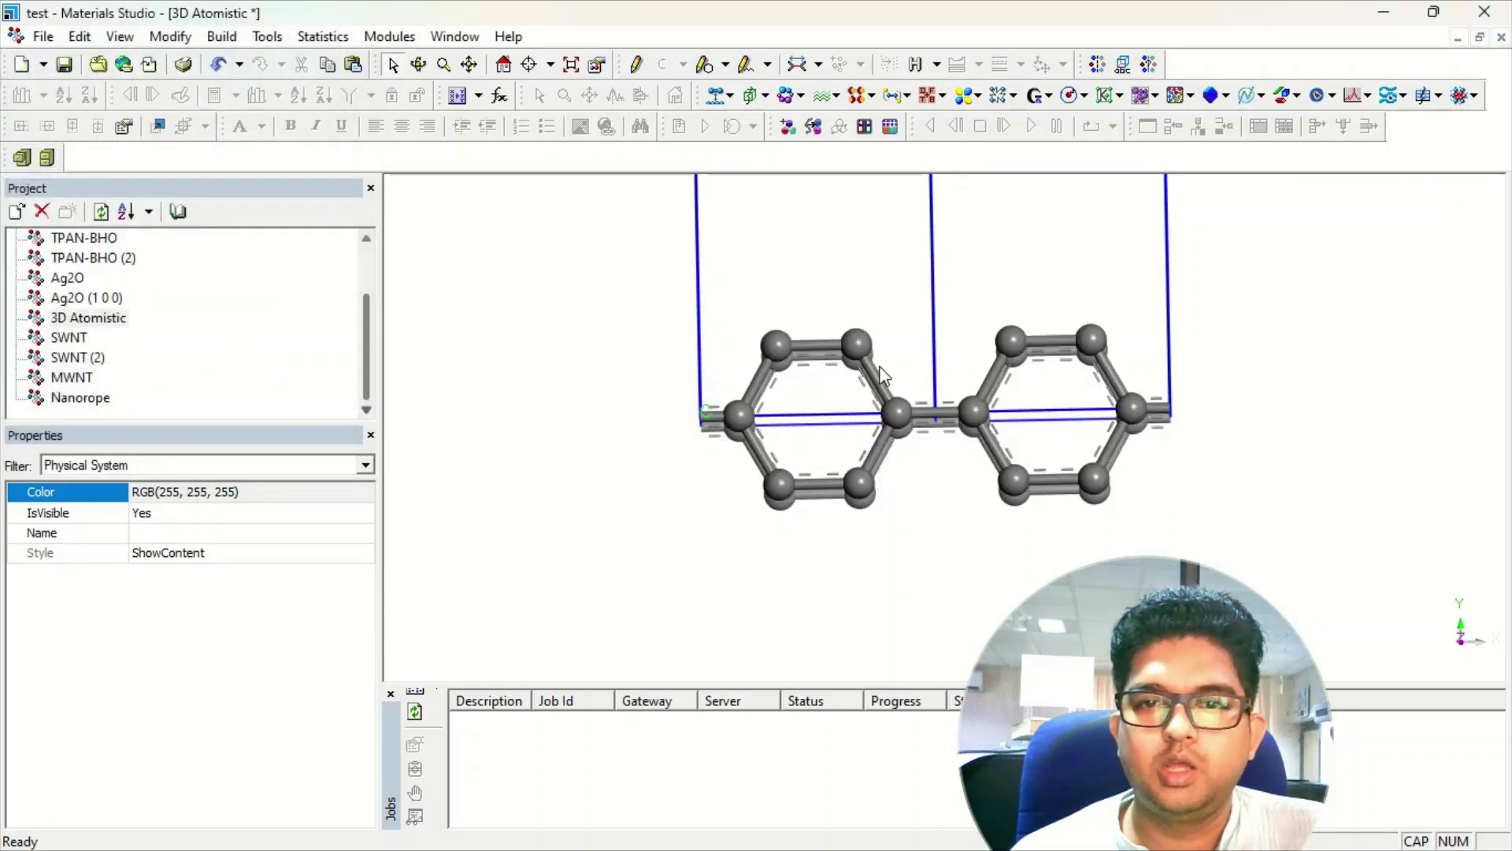
Step: Toggle Auto-update Hydrogen, choose hydrogen as the sketching element, and return to selection mode
left_click(938, 65)
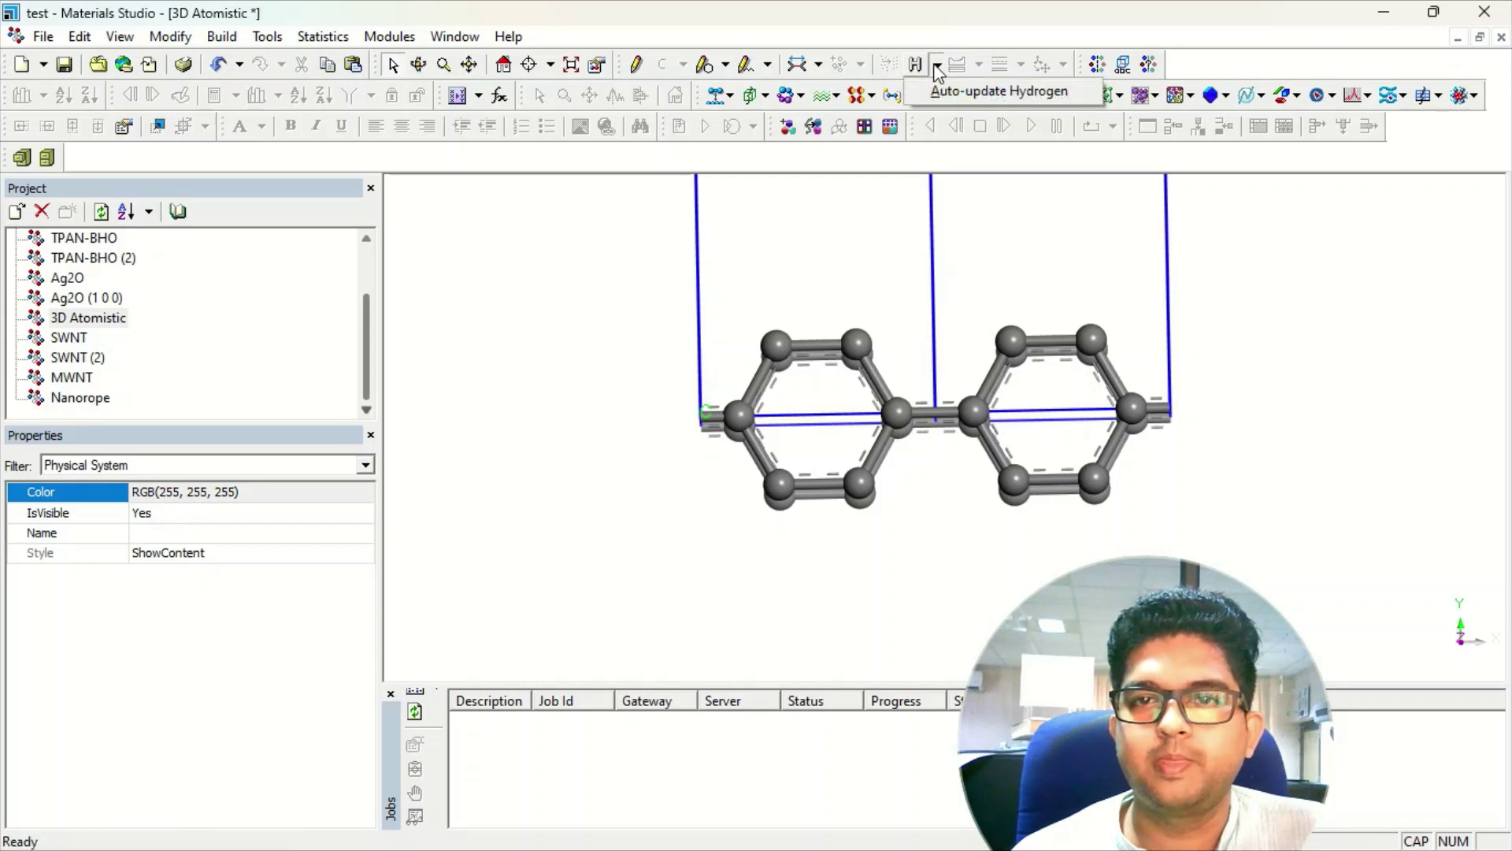
left_click(976, 94)
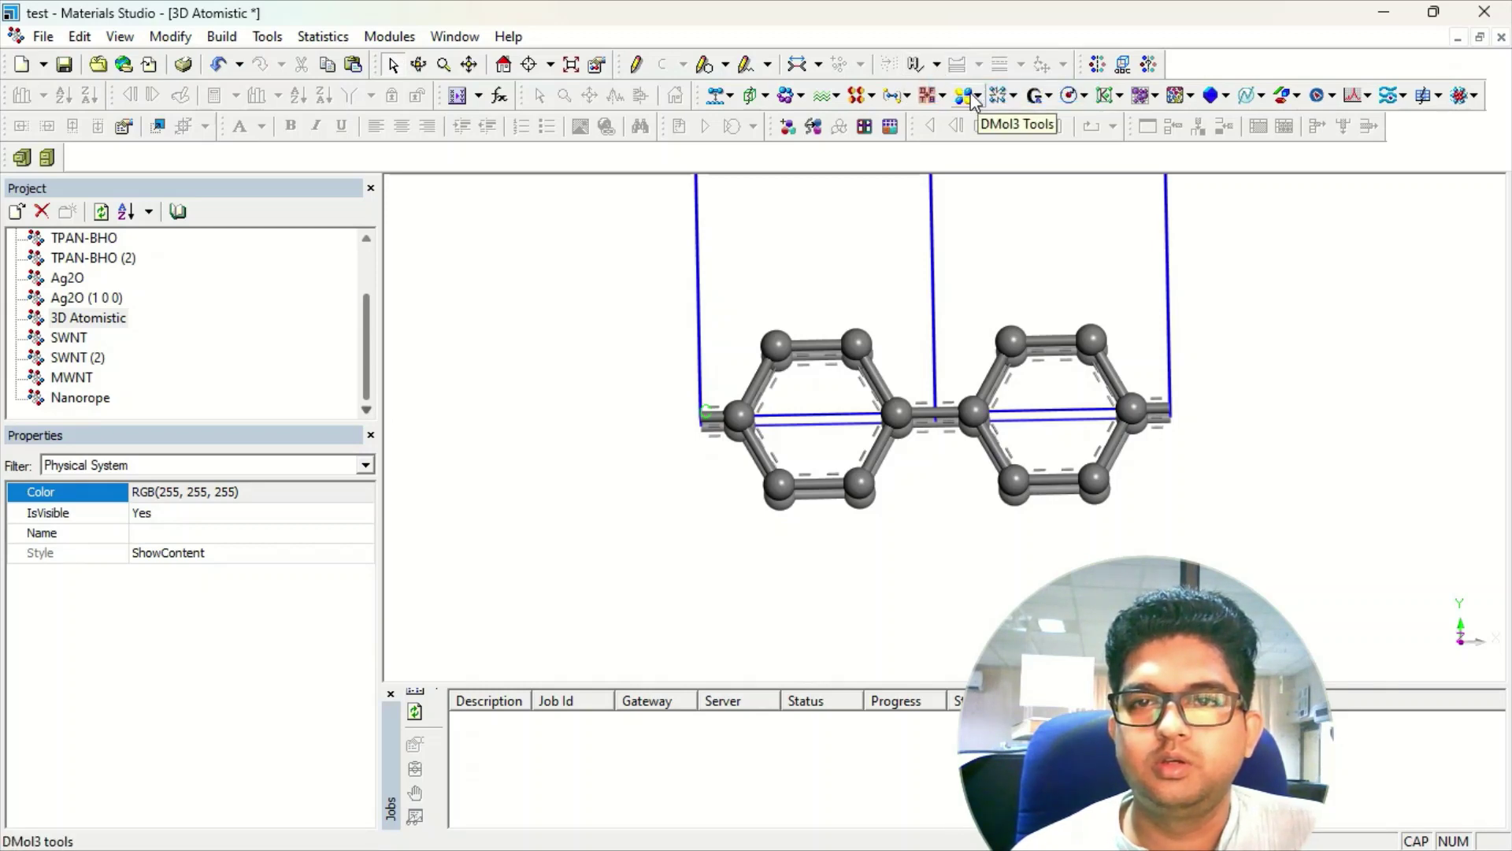
mouse_move(901, 341)
right_mouse_down()
mouse_move(894, 314)
mouse_move(895, 356)
mouse_move(843, 314)
right_mouse_up()
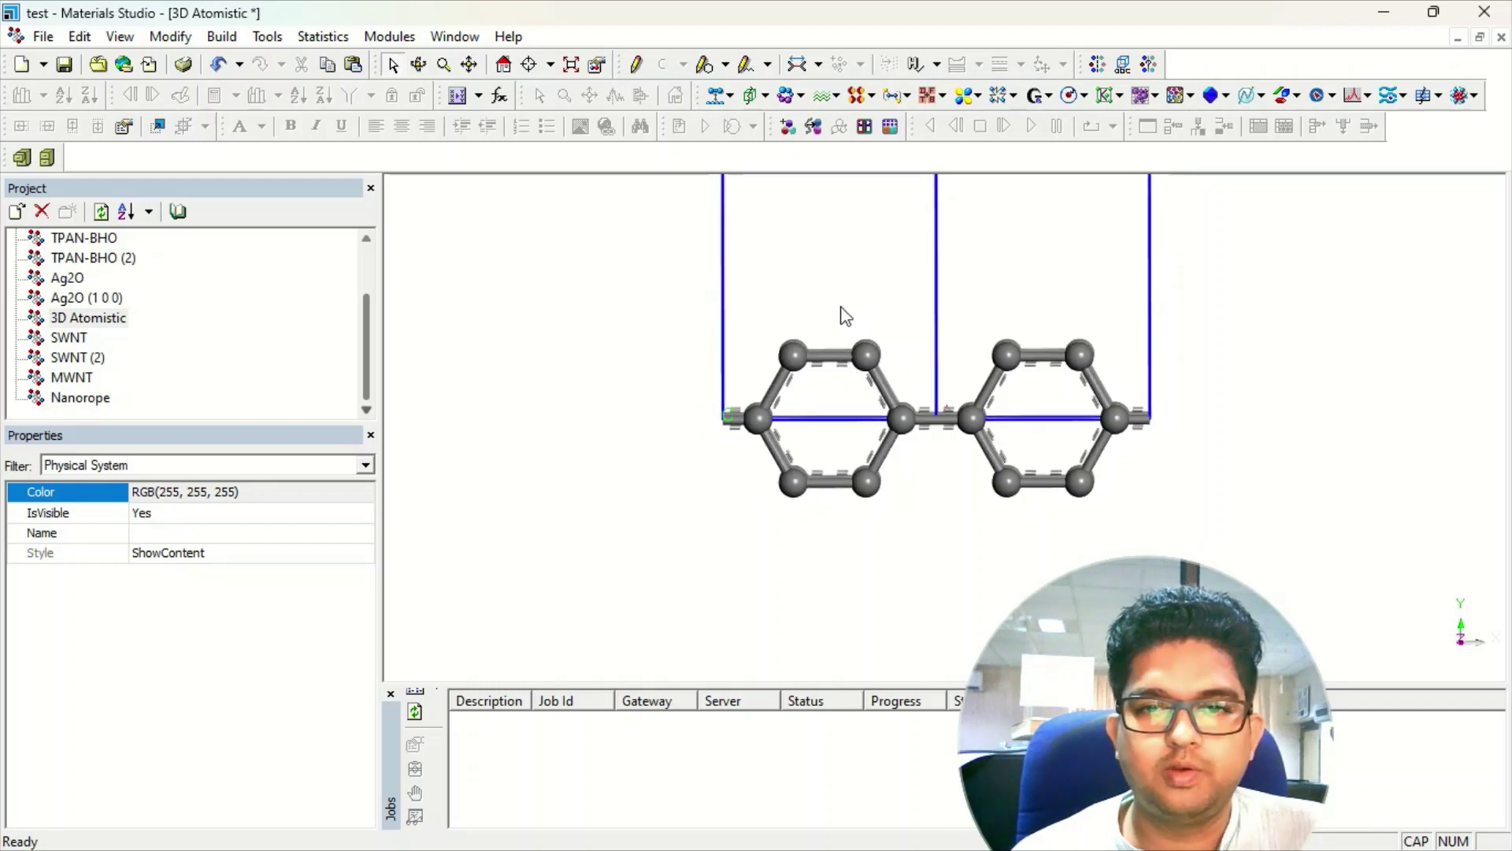
left_click(636, 64)
left_click(685, 64)
left_click(709, 91)
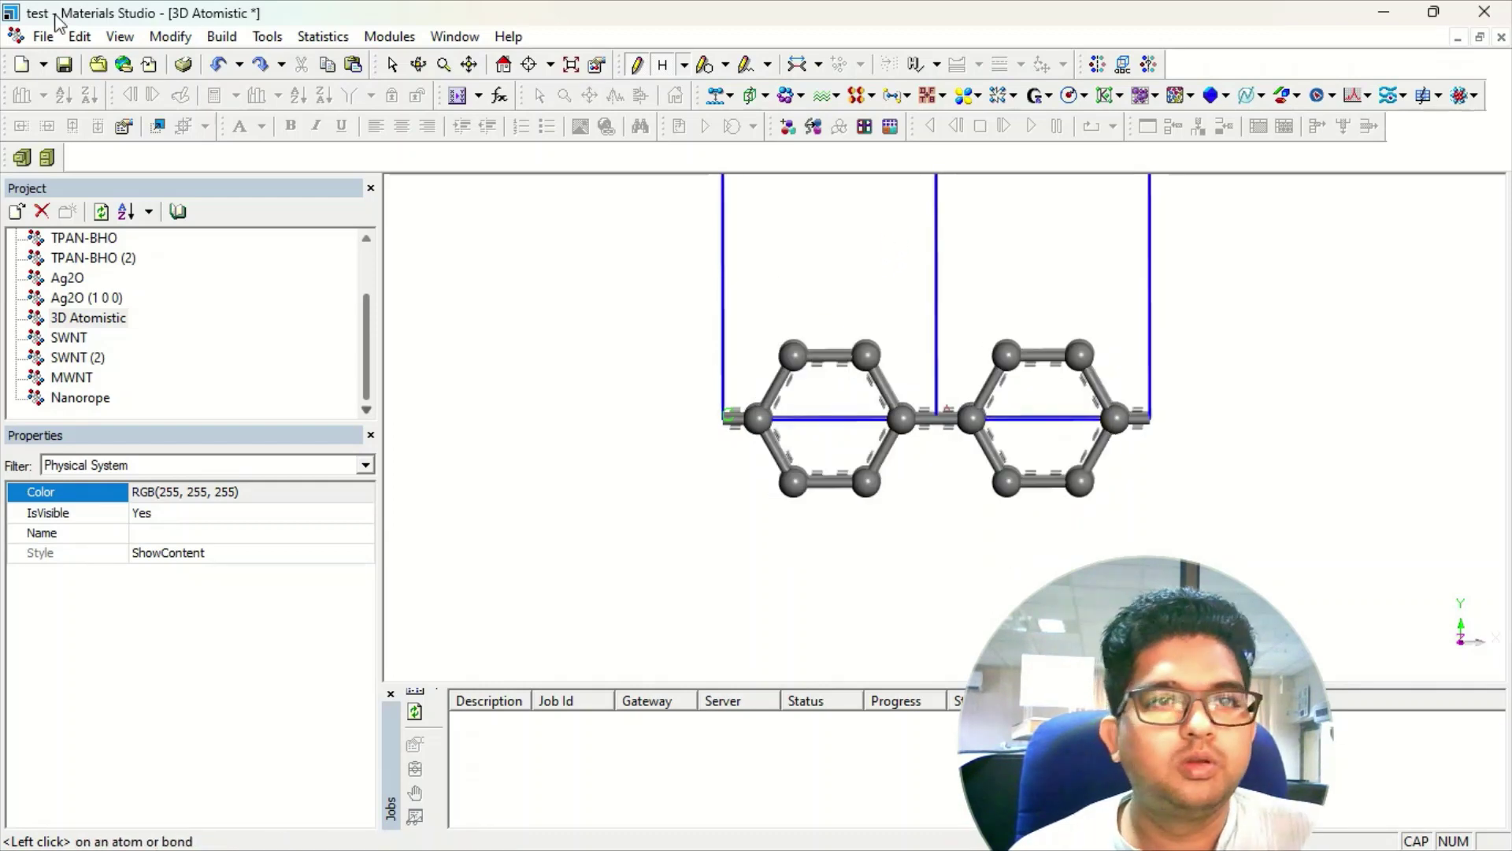
left_click(393, 64)
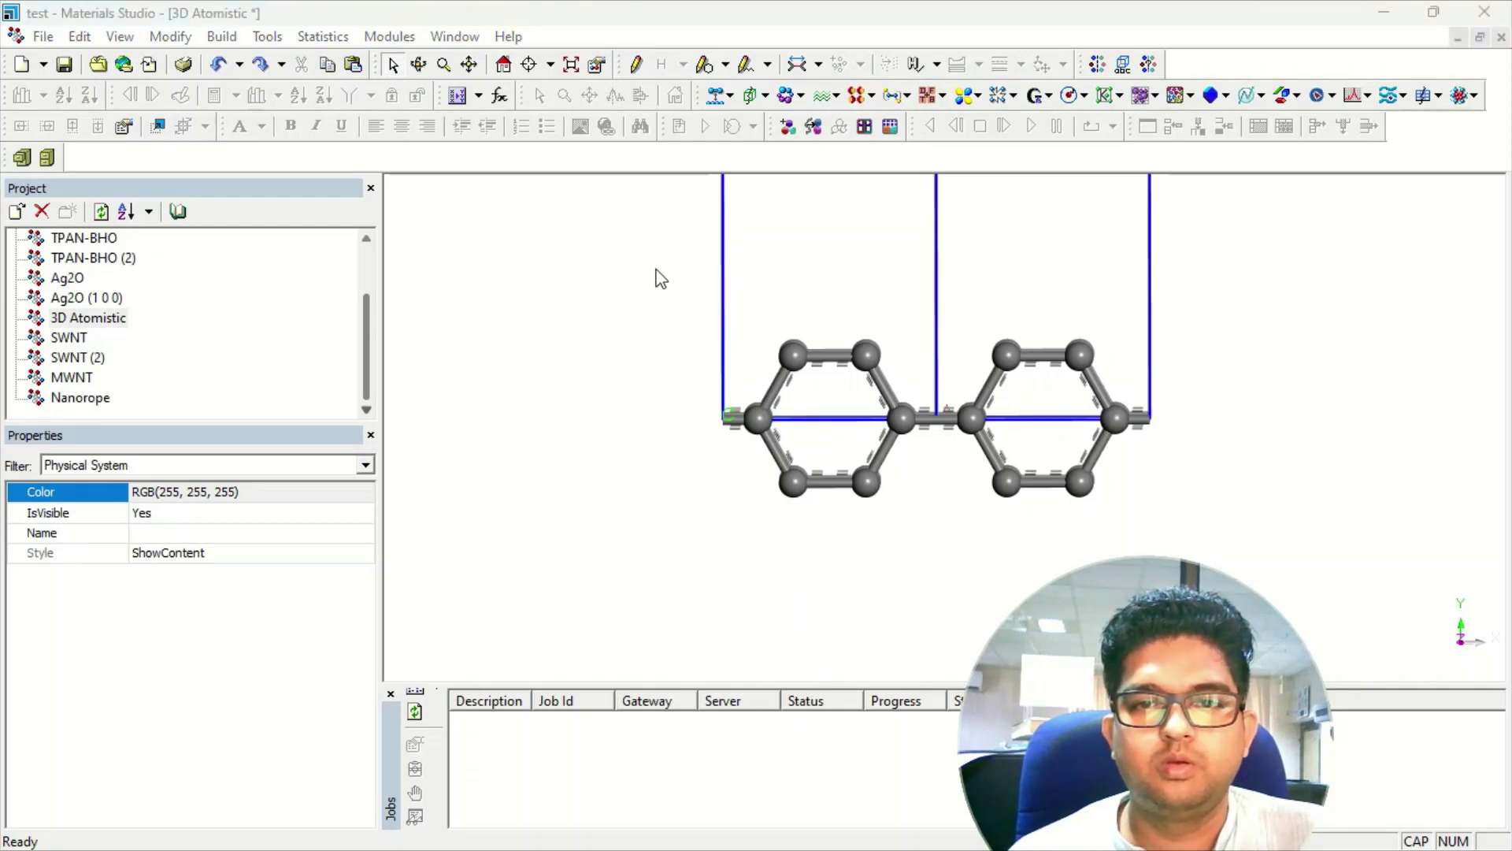
Step: Select both rings and convert all their bonds to single bonds
left_click_drag(658, 277, 1201, 492)
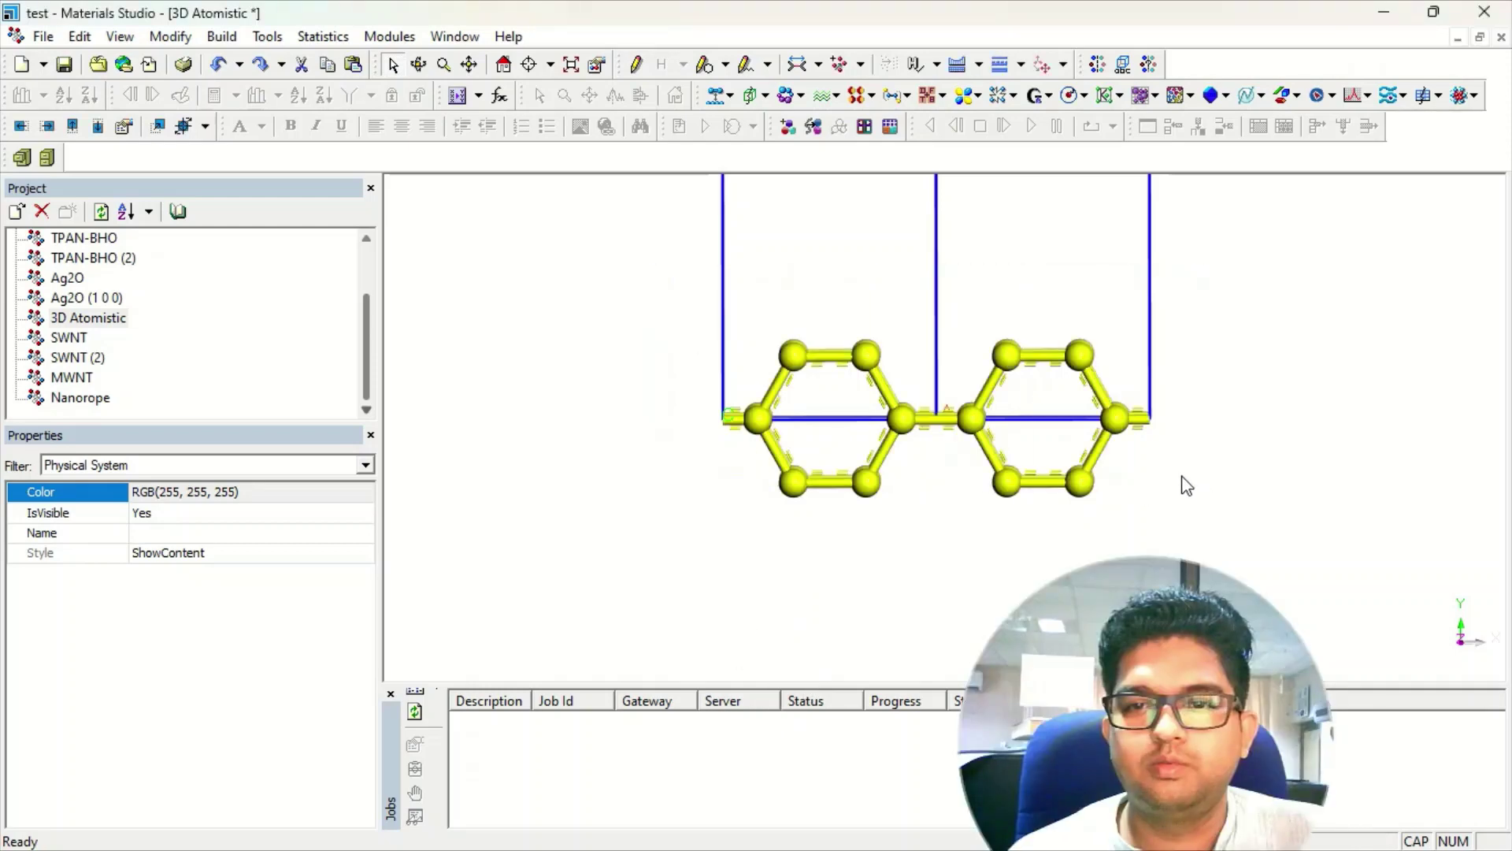
left_click(183, 40)
mouse_move(321, 298)
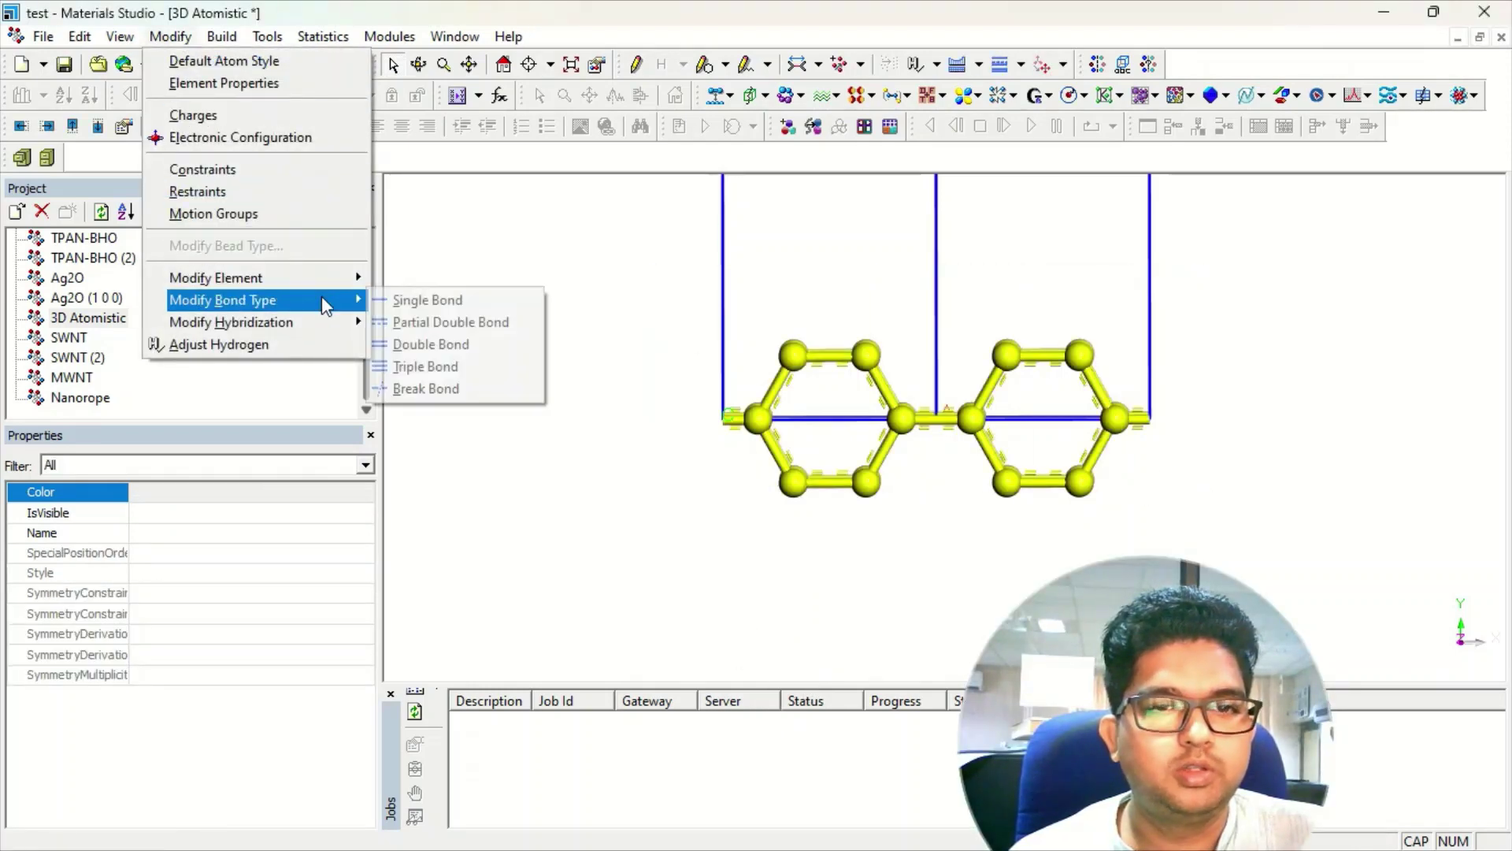
left_click(418, 323)
left_click(1137, 292)
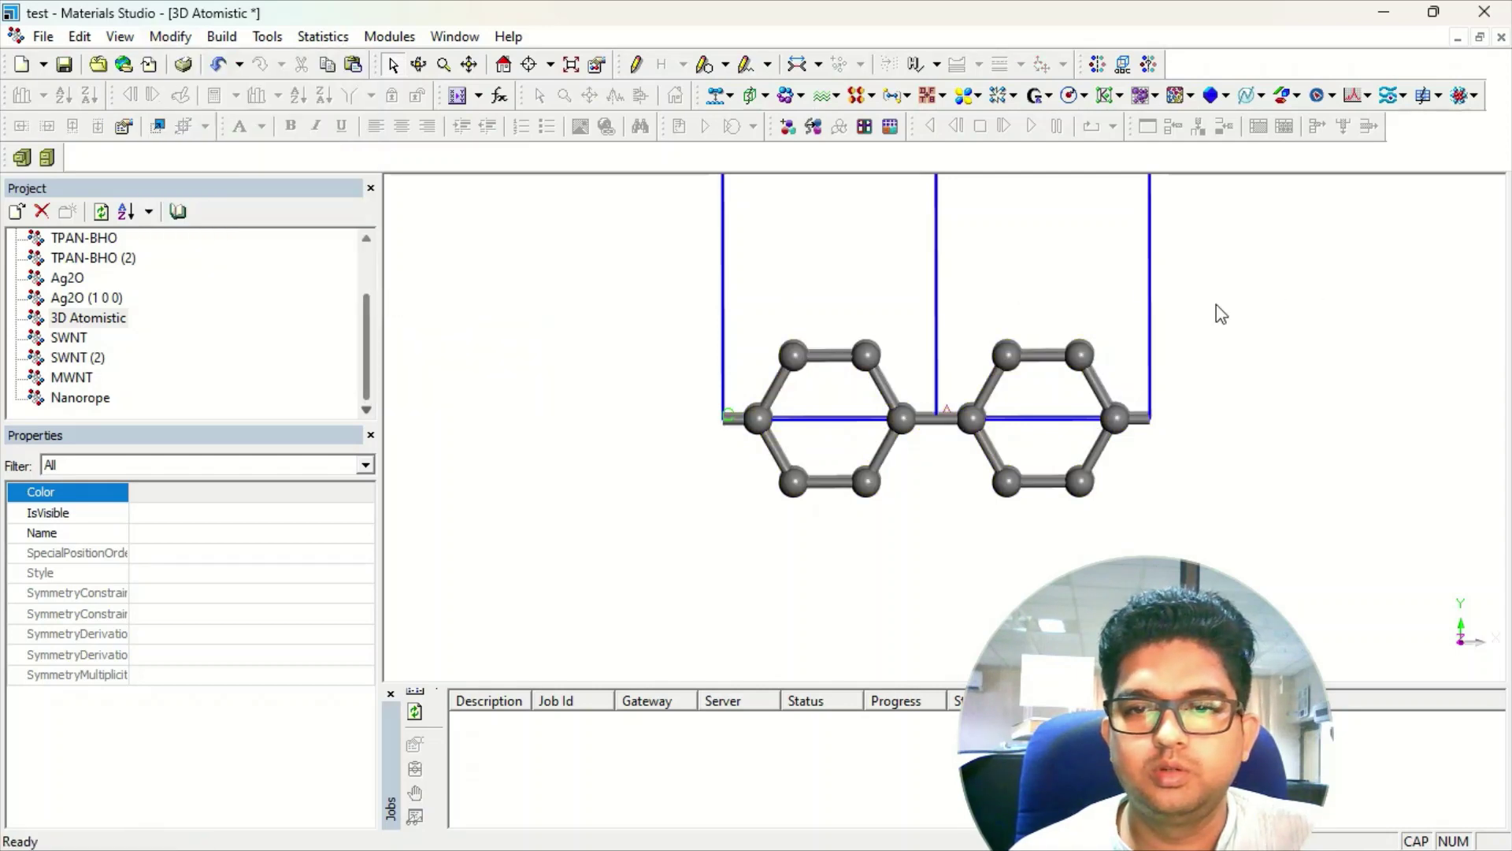
Step: Change the upper and lower horizontal bonds of the first ring and the bond linking the rings to double bonds
left_click(855, 356)
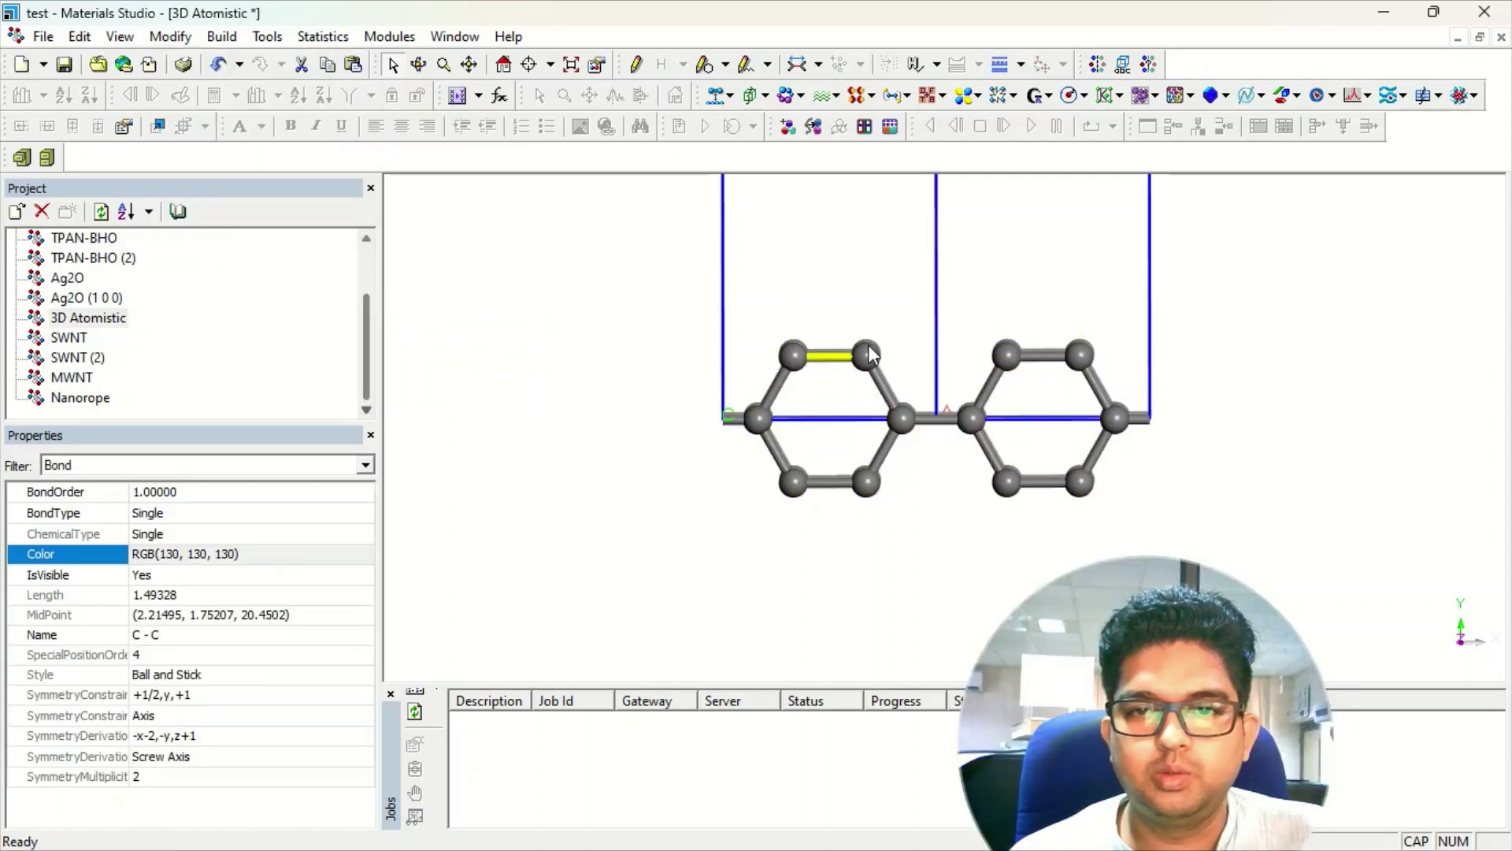
left_click(839, 482, "shift")
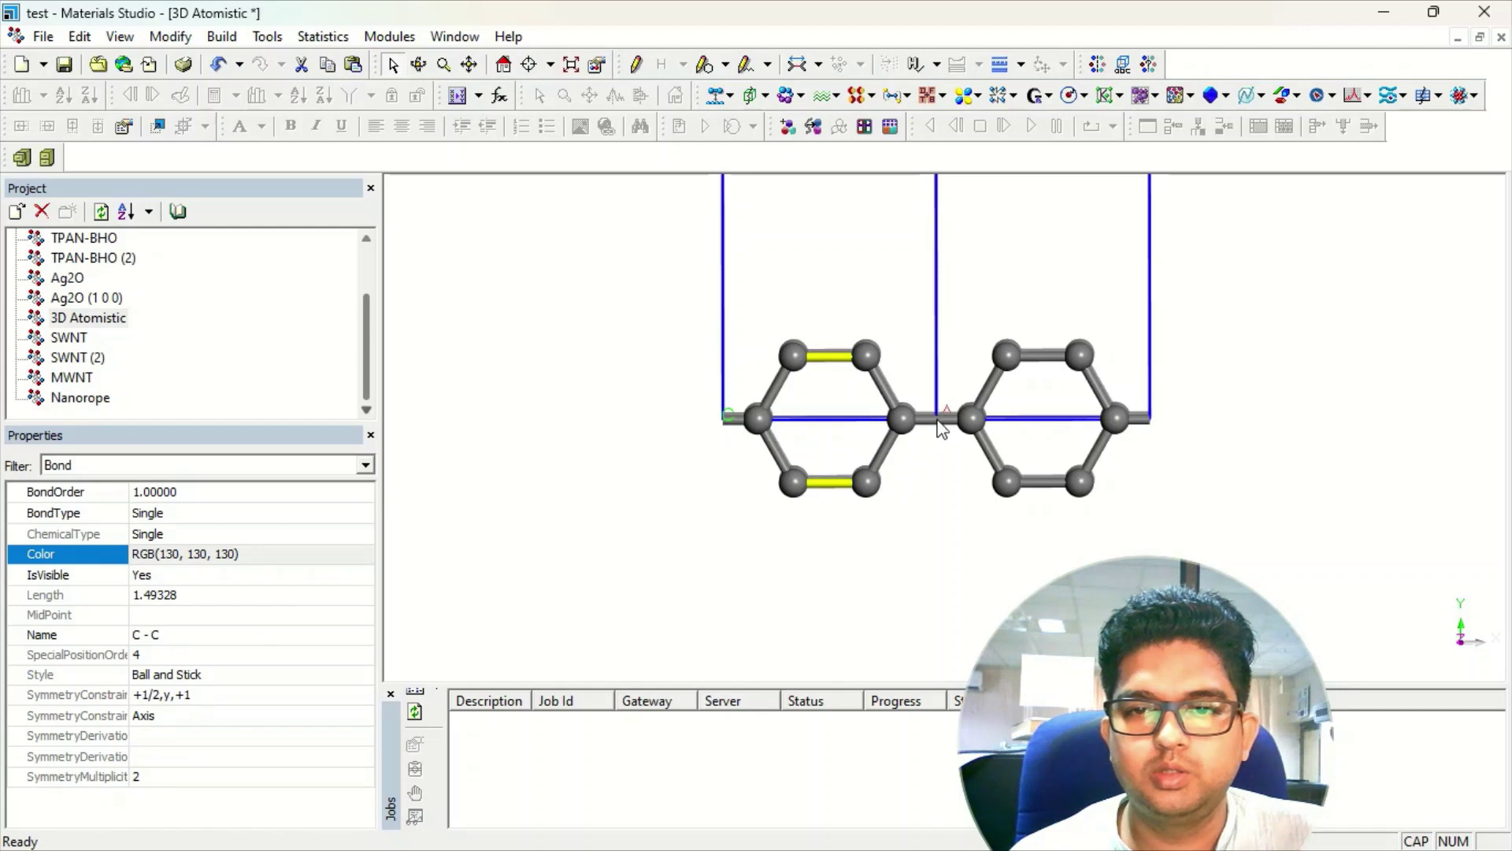
left_click(938, 418, "shift")
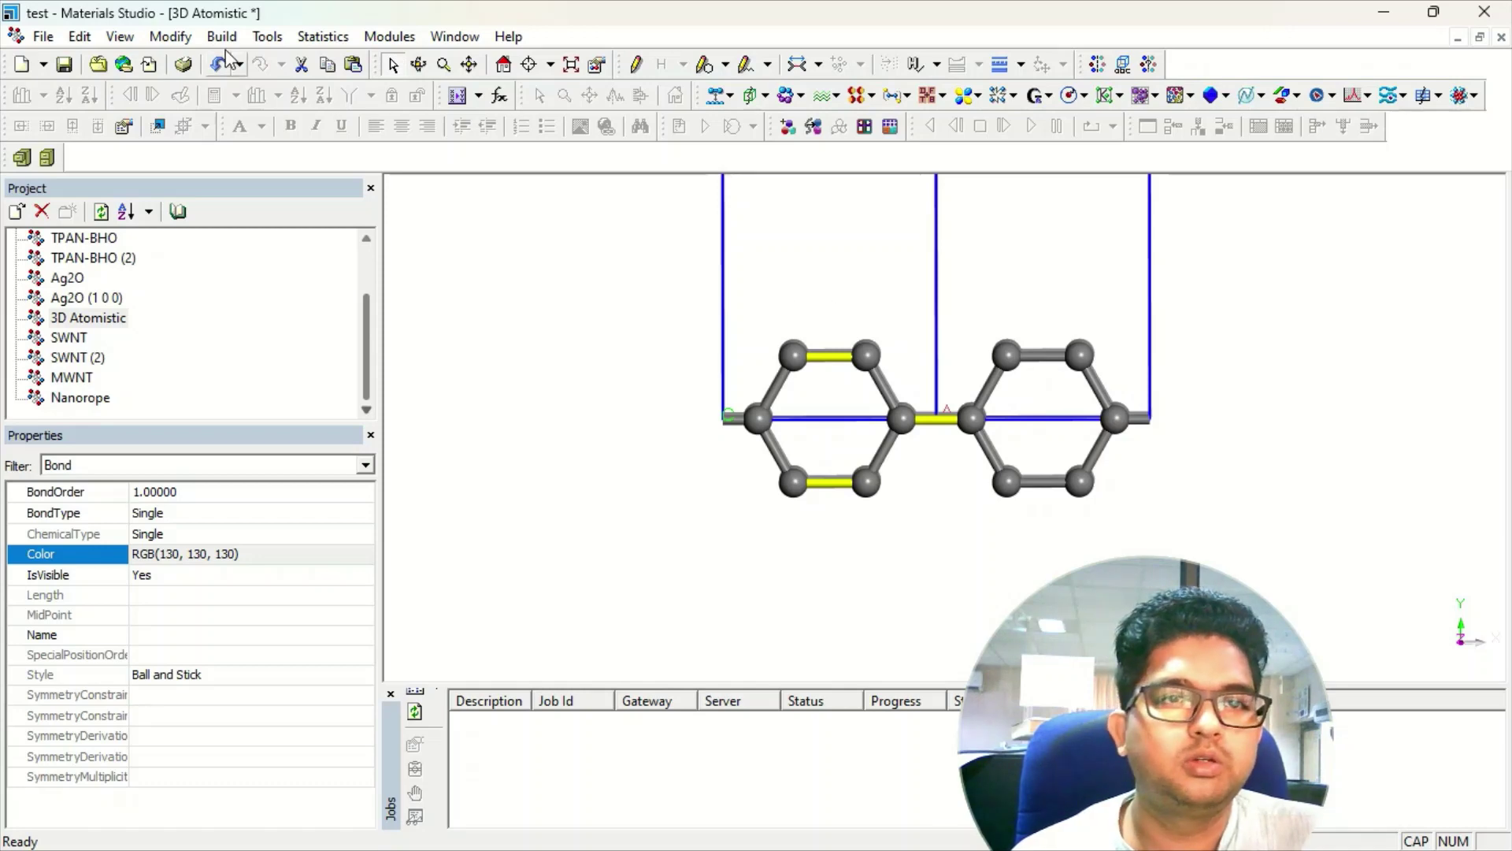
left_click(183, 36)
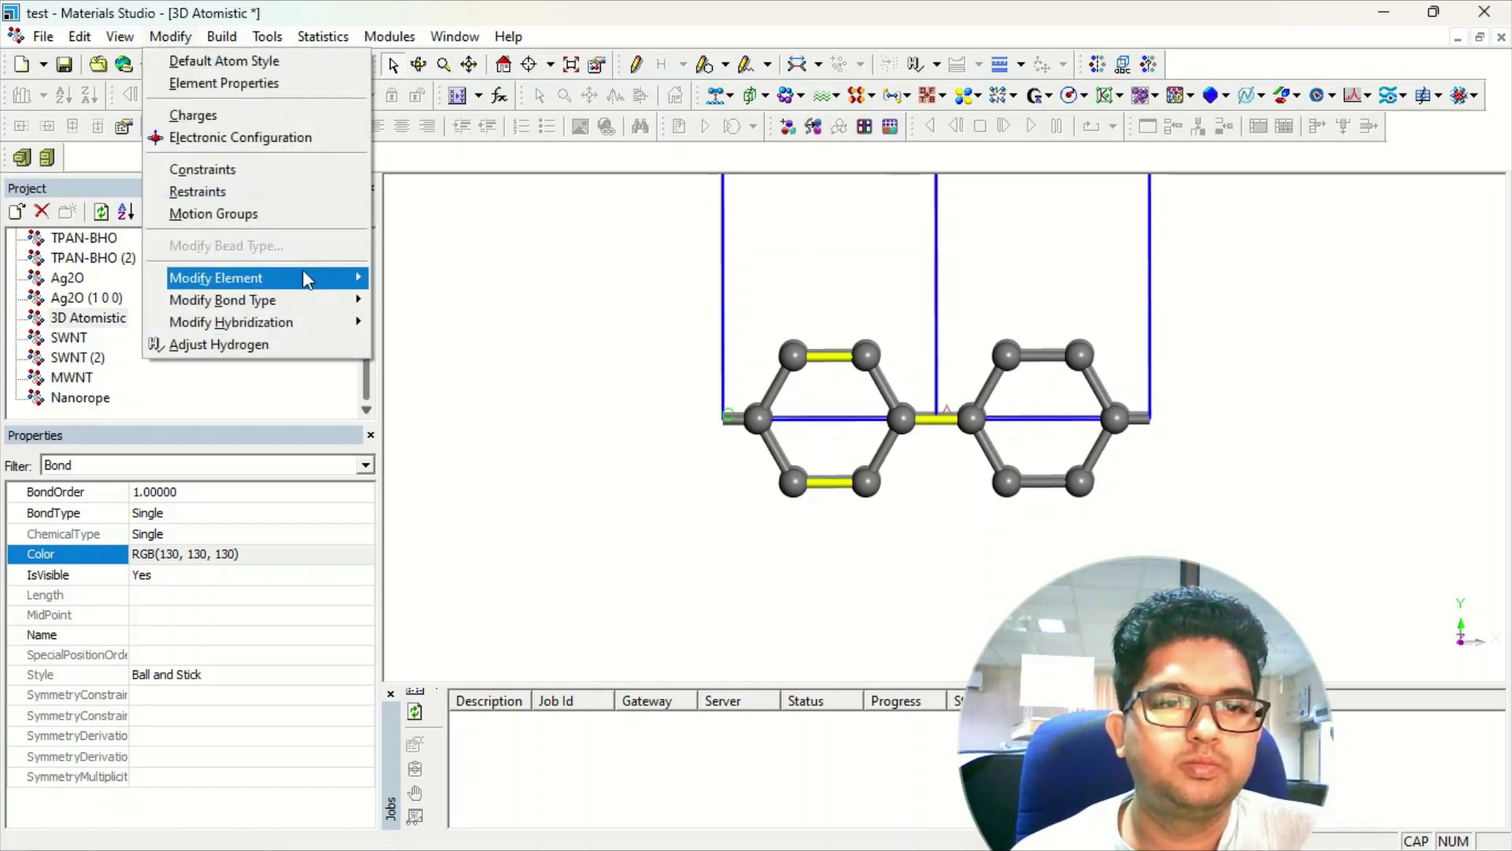
mouse_move(315, 300)
left_click(471, 344)
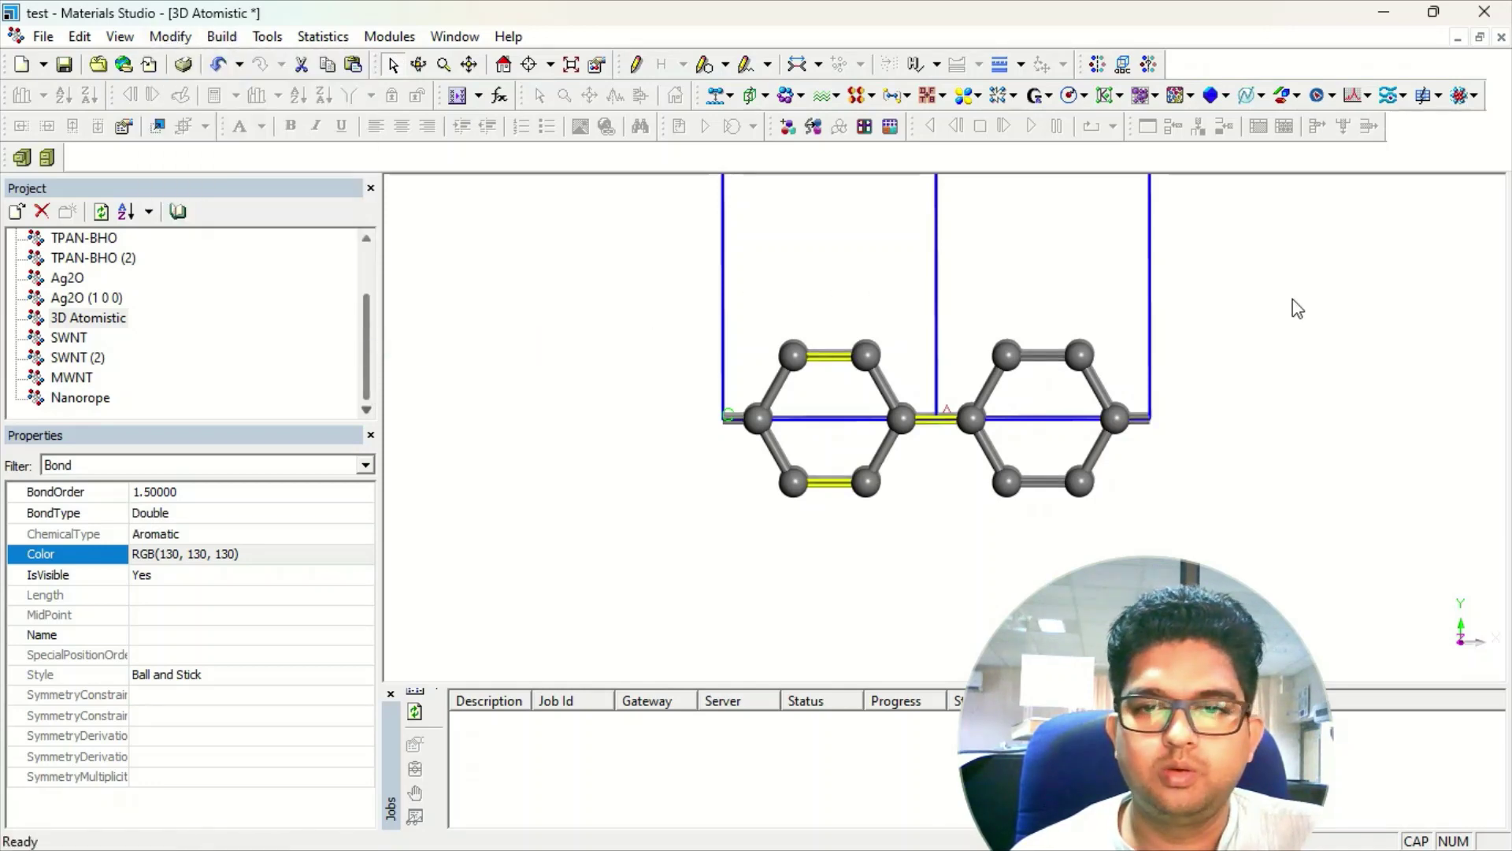
left_click(911, 336)
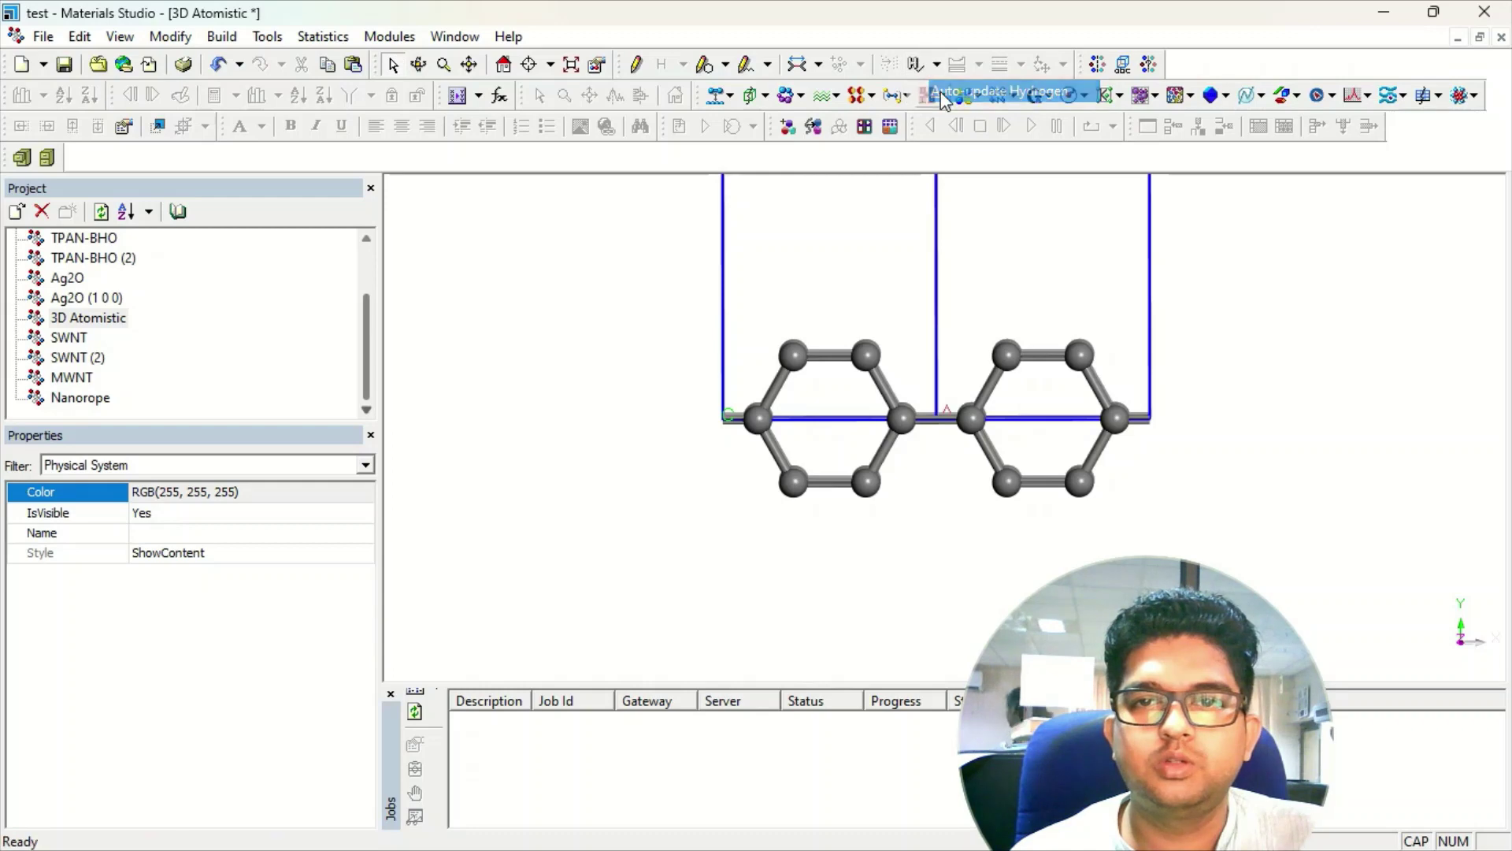
Step: Examine the periodic ring chains and their bonds in the cell from tilted viewing angles
key("Up")
key("Up")
key("Up")
key("Up")
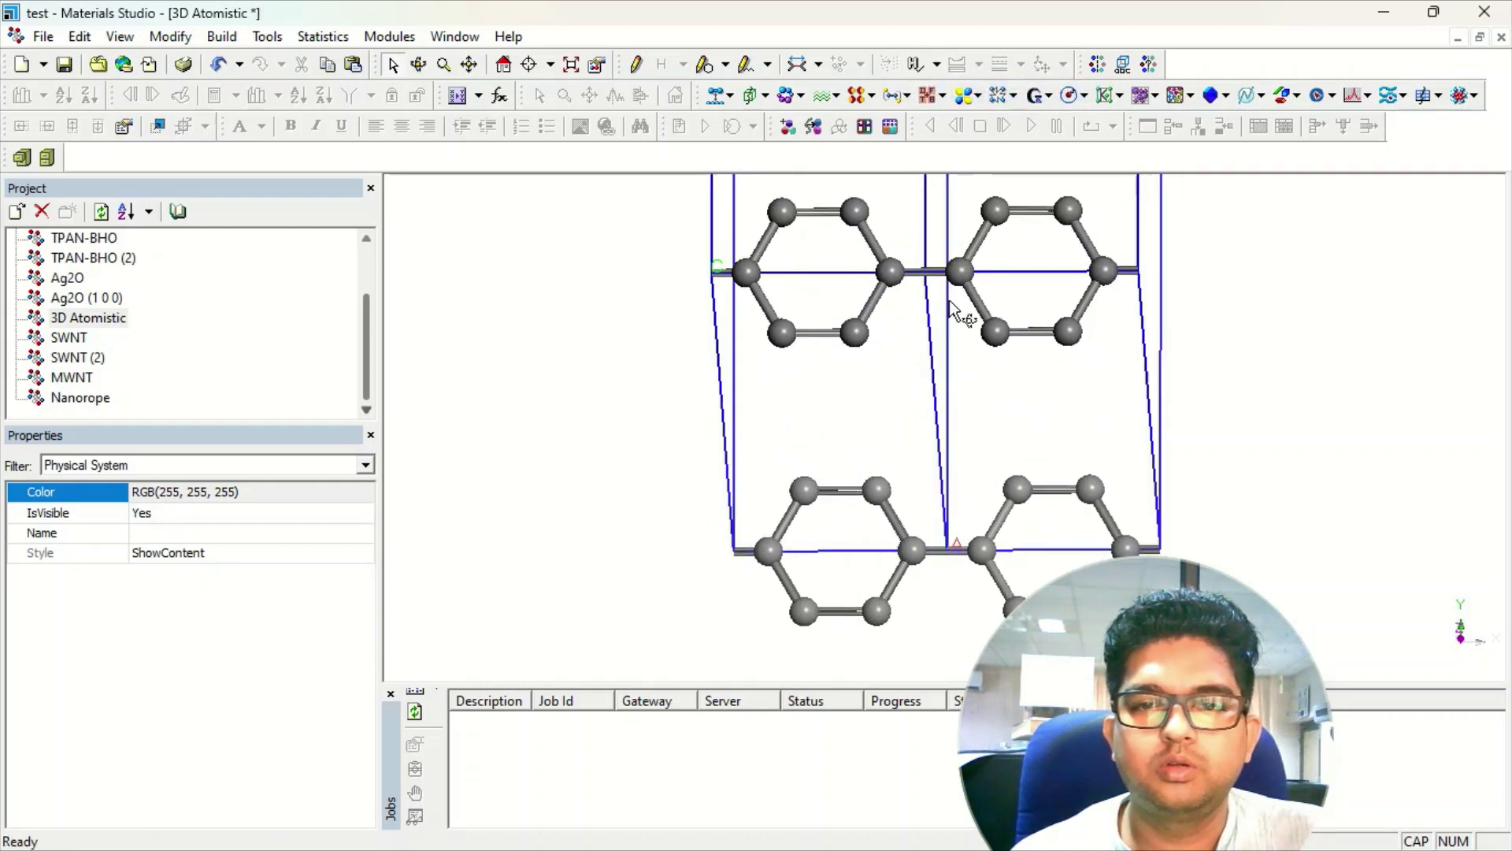
key("Up")
key("Up")
key("Up")
key("Up")
key("Up")
key("Up")
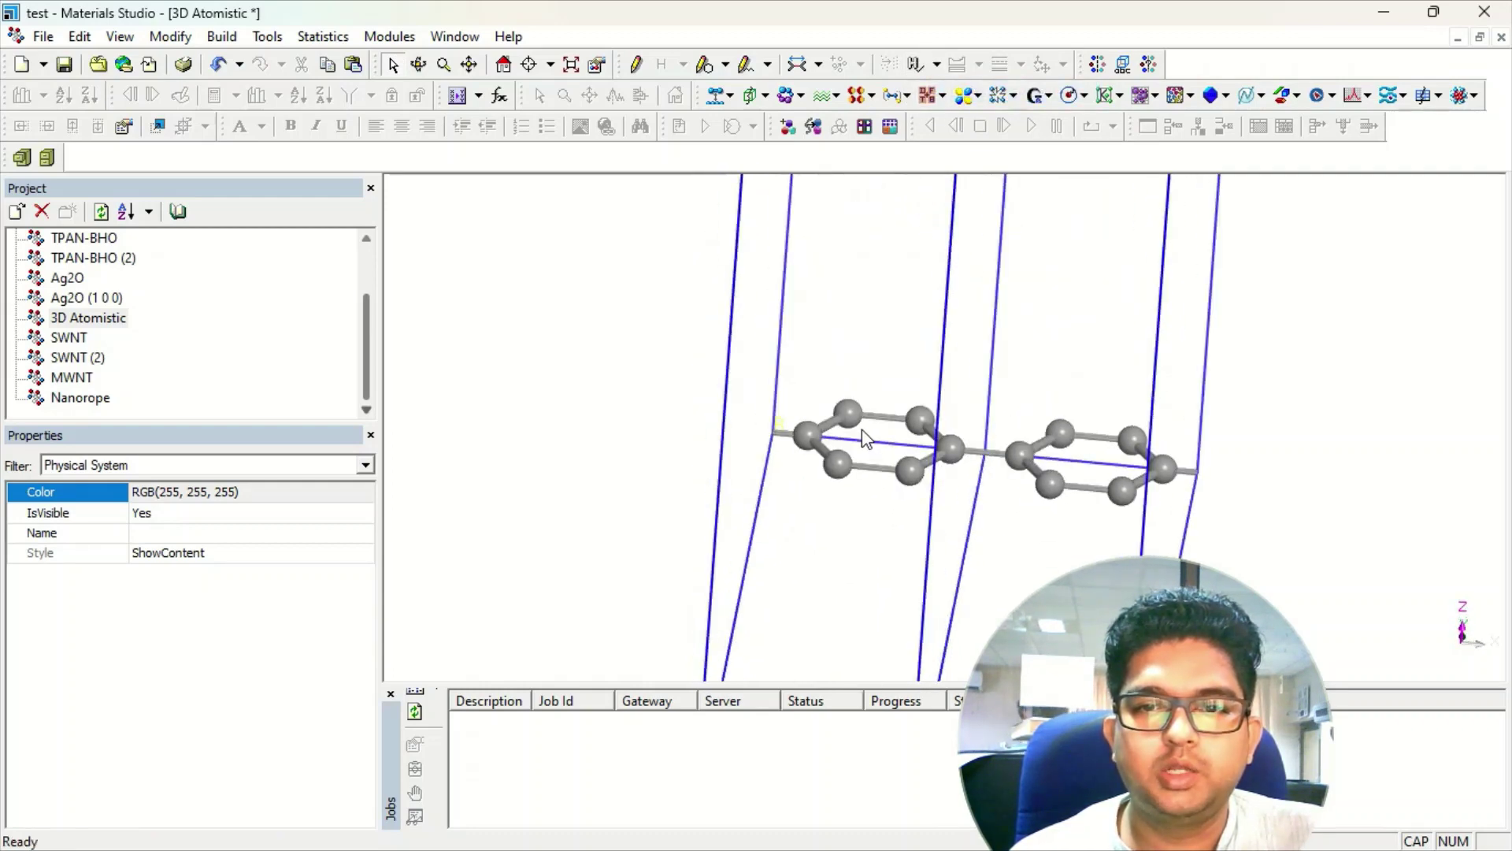
right_click(418, 302)
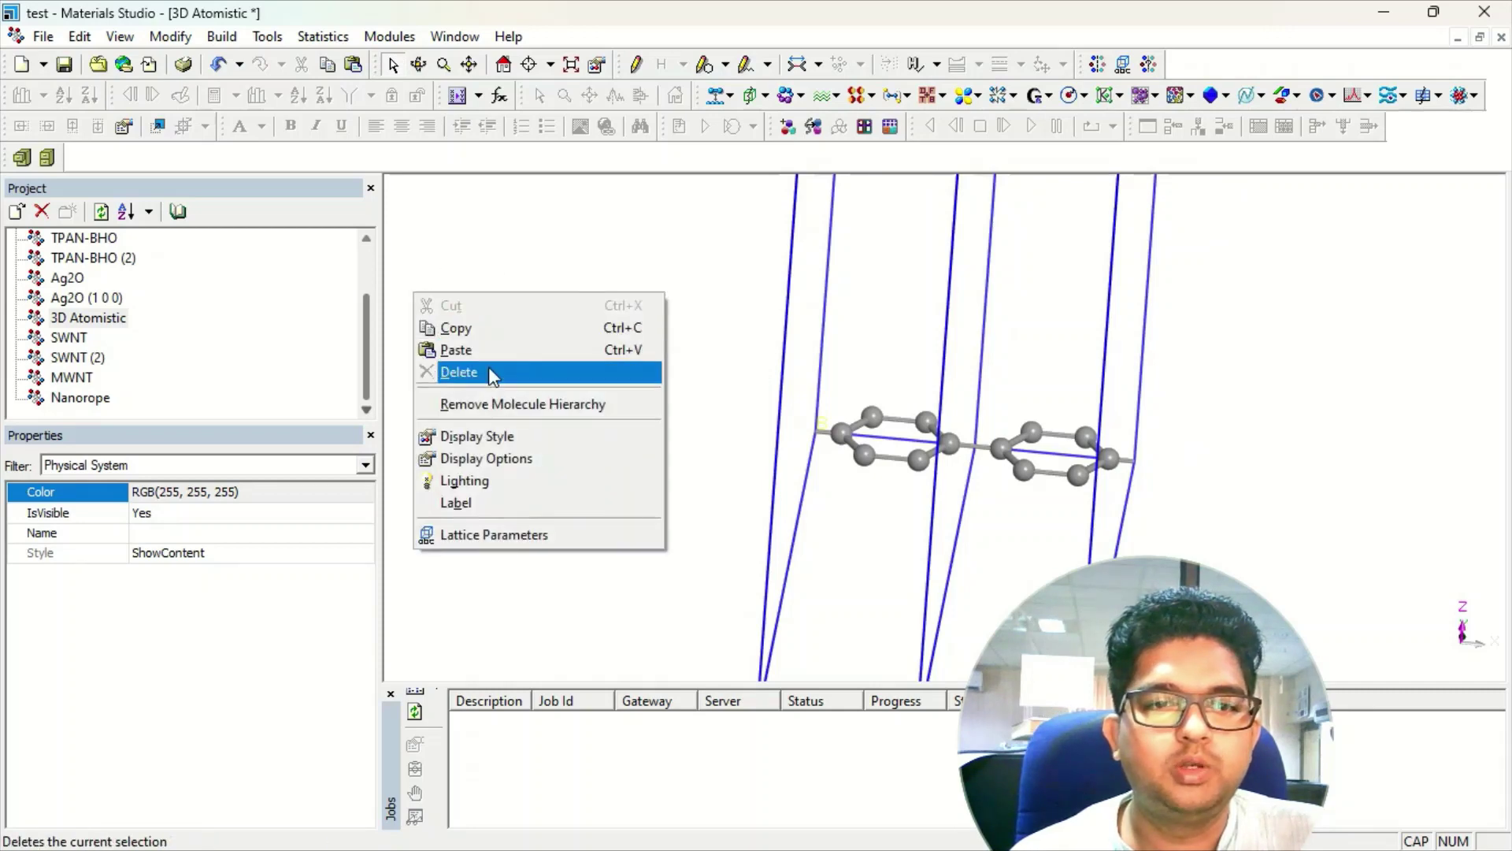
key("Escape")
key("Up")
key("Up")
key("Up")
scroll(974, 347, "down", 5)
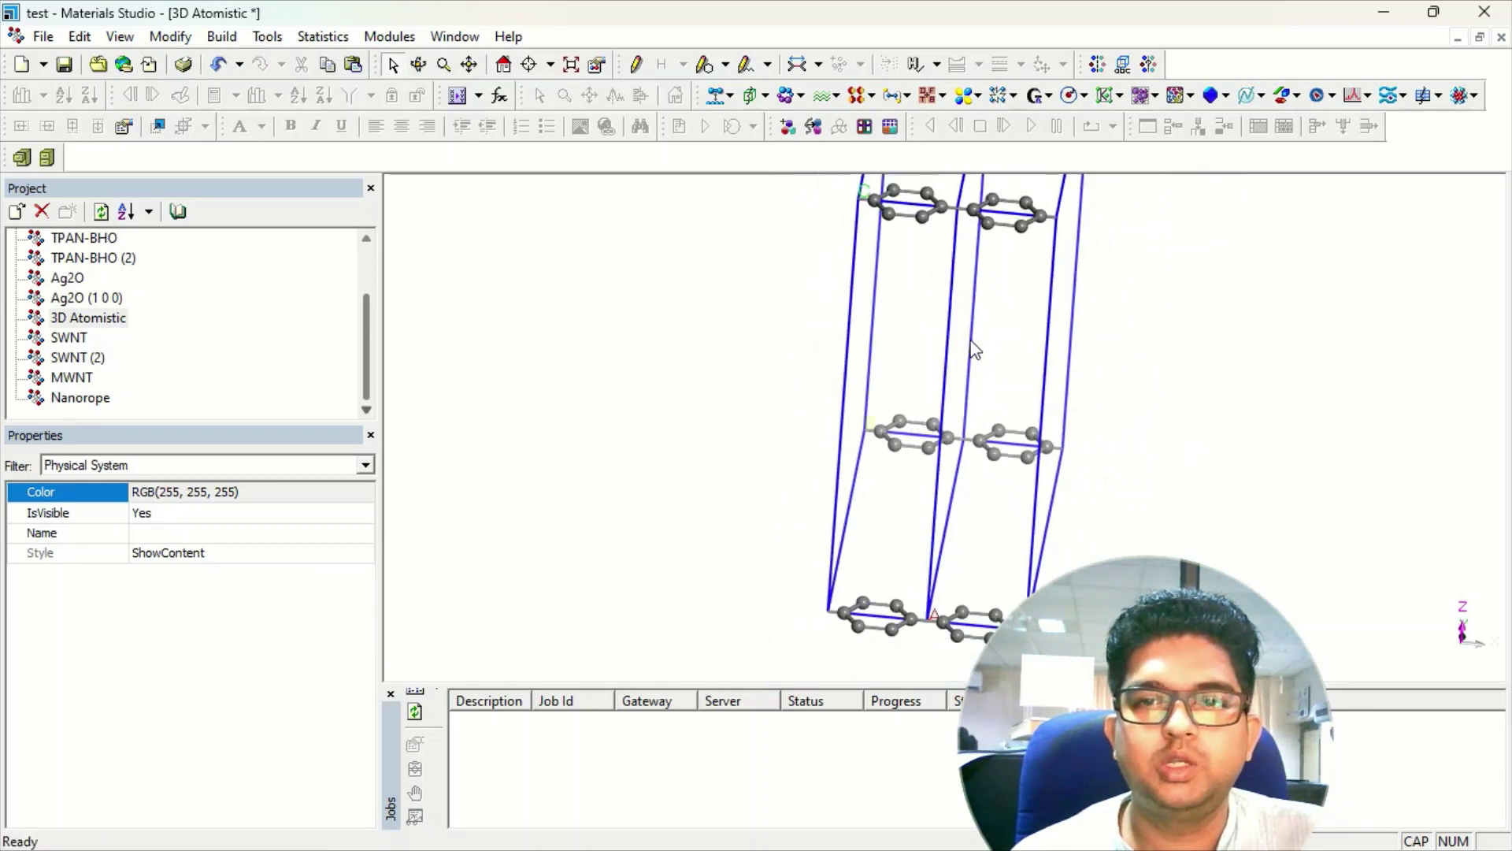
right_click_drag(974, 334, 1054, 253)
Step: Reduce the lattice display range to a maximum of 1 along A and 0 along B and C
right_click(649, 349)
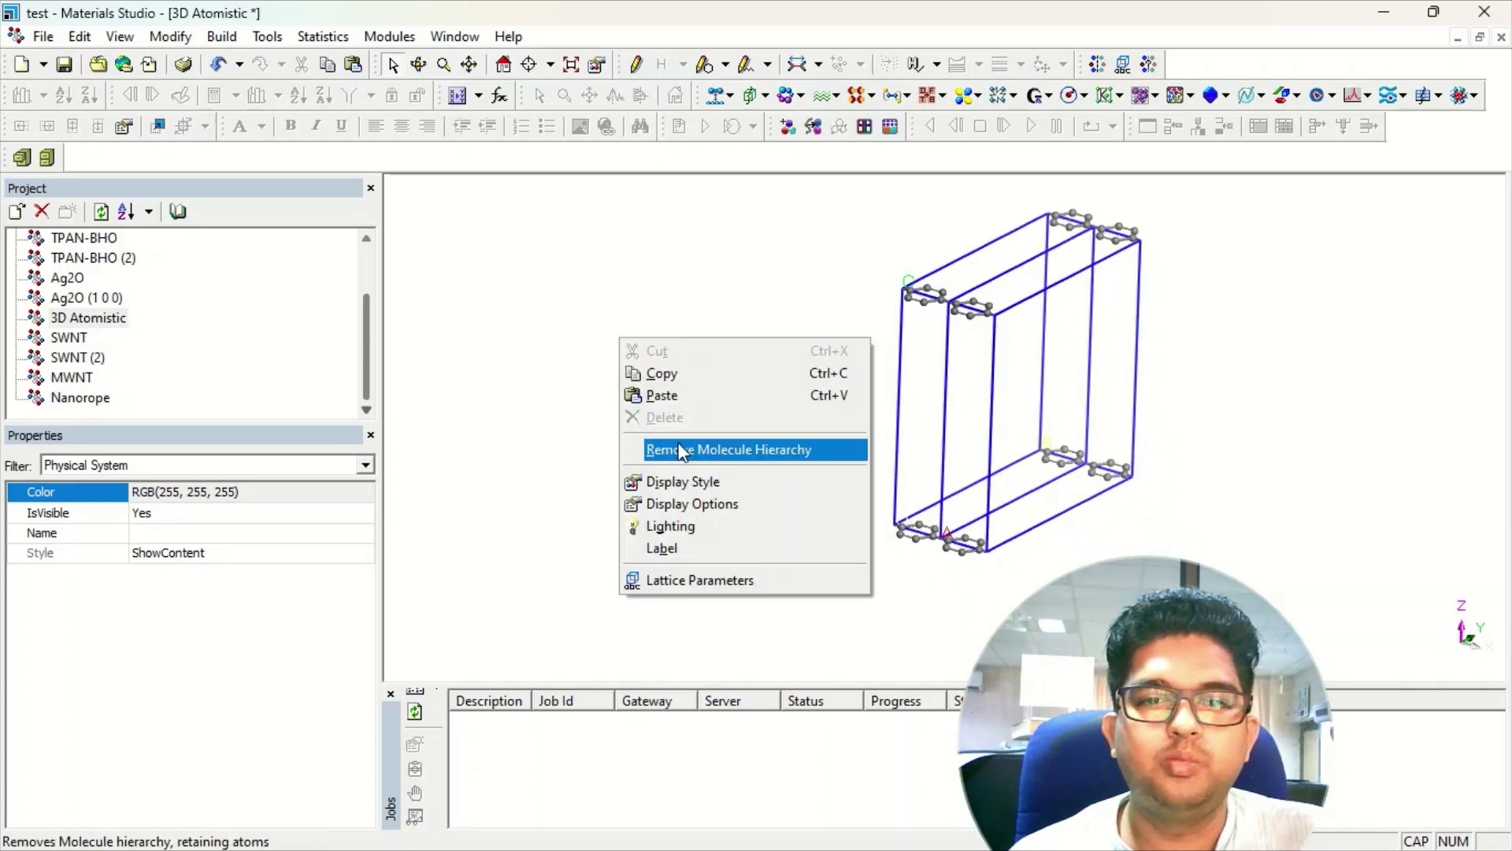
left_click(692, 479)
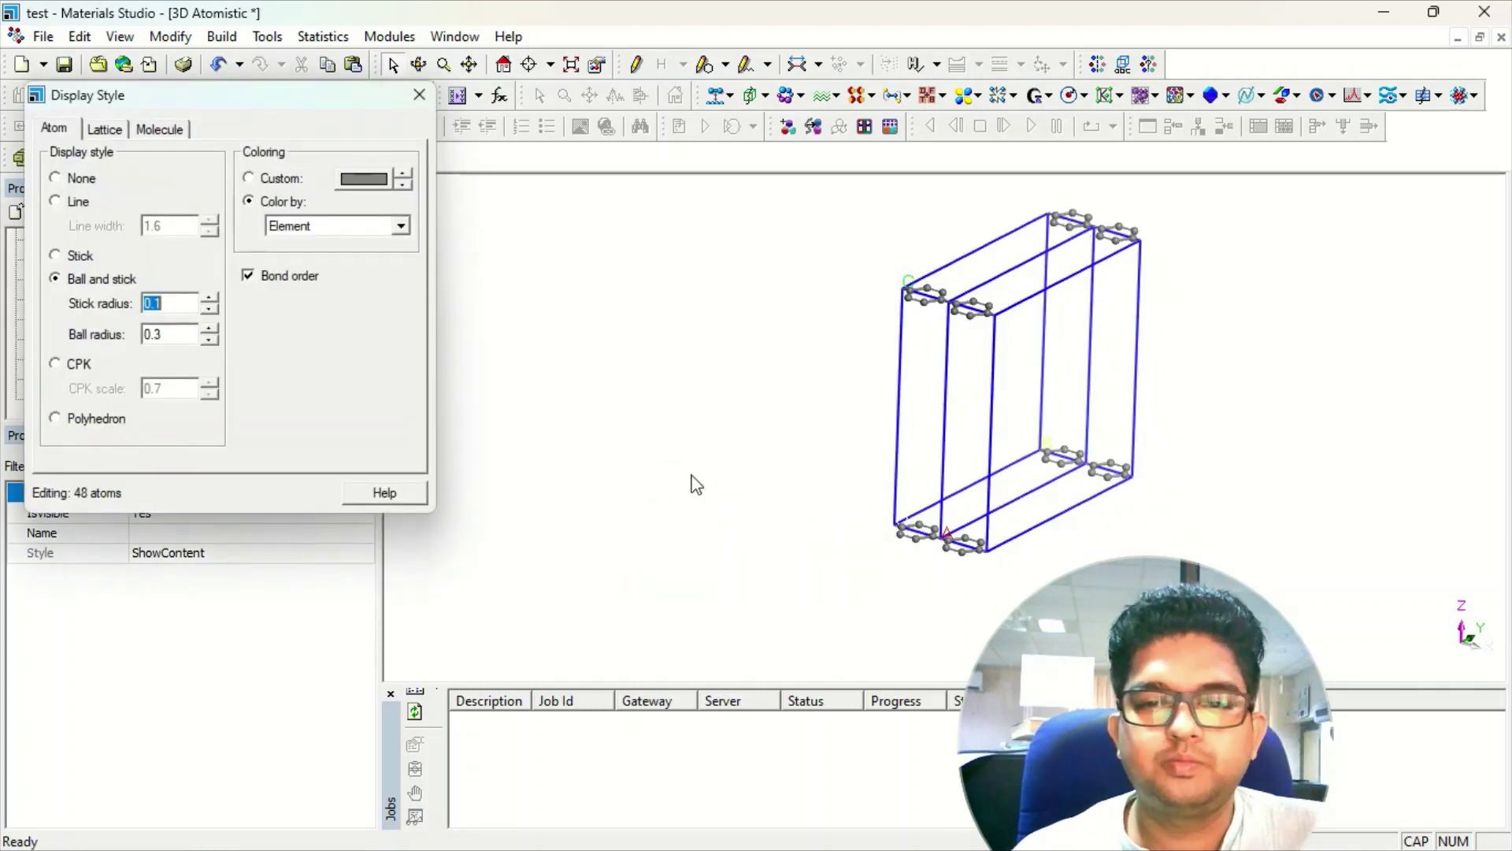
left_click(111, 134)
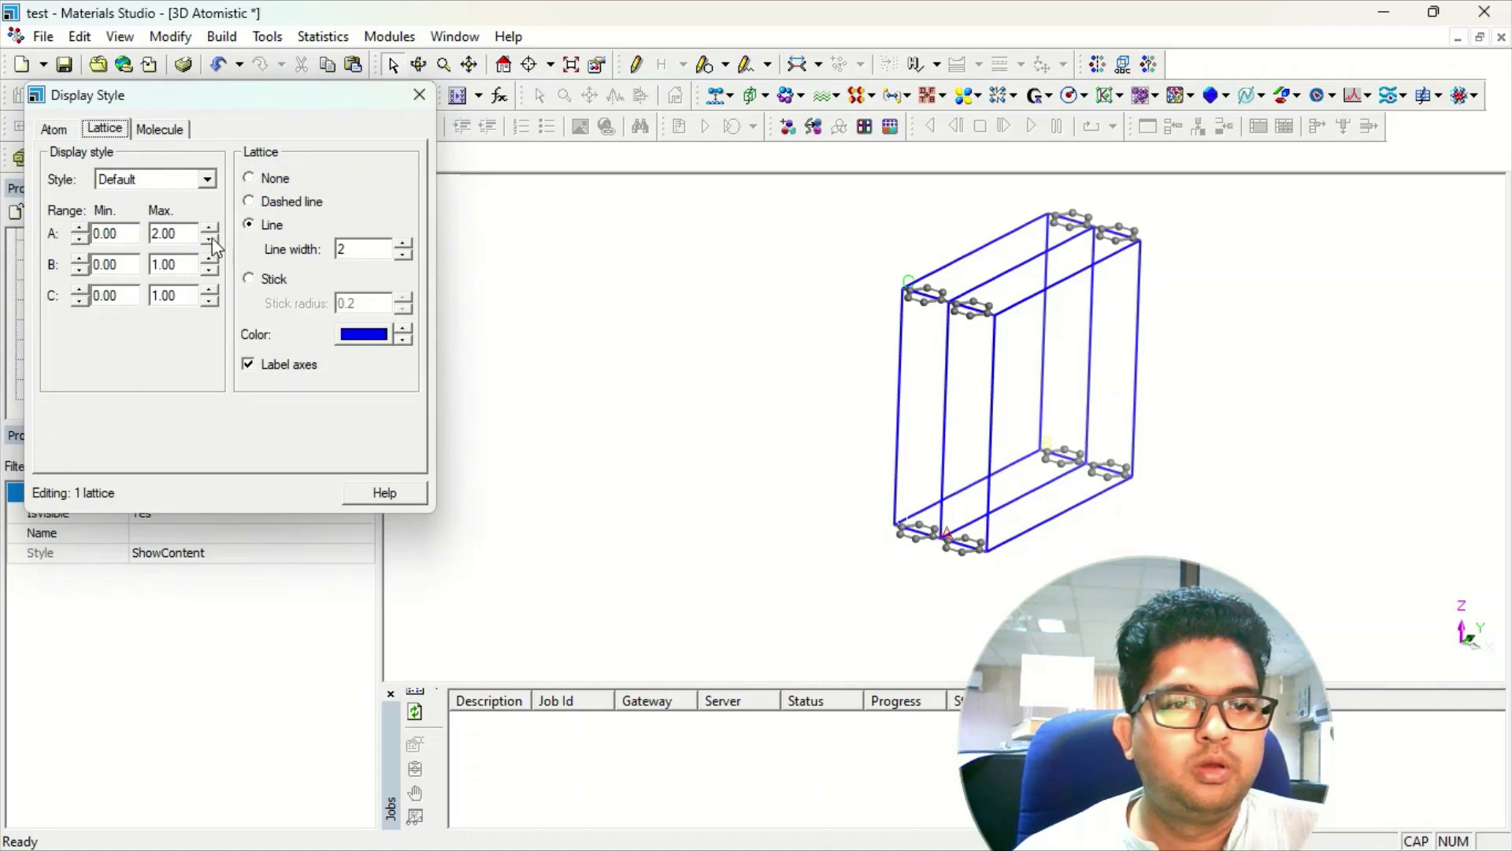
left_click(209, 243)
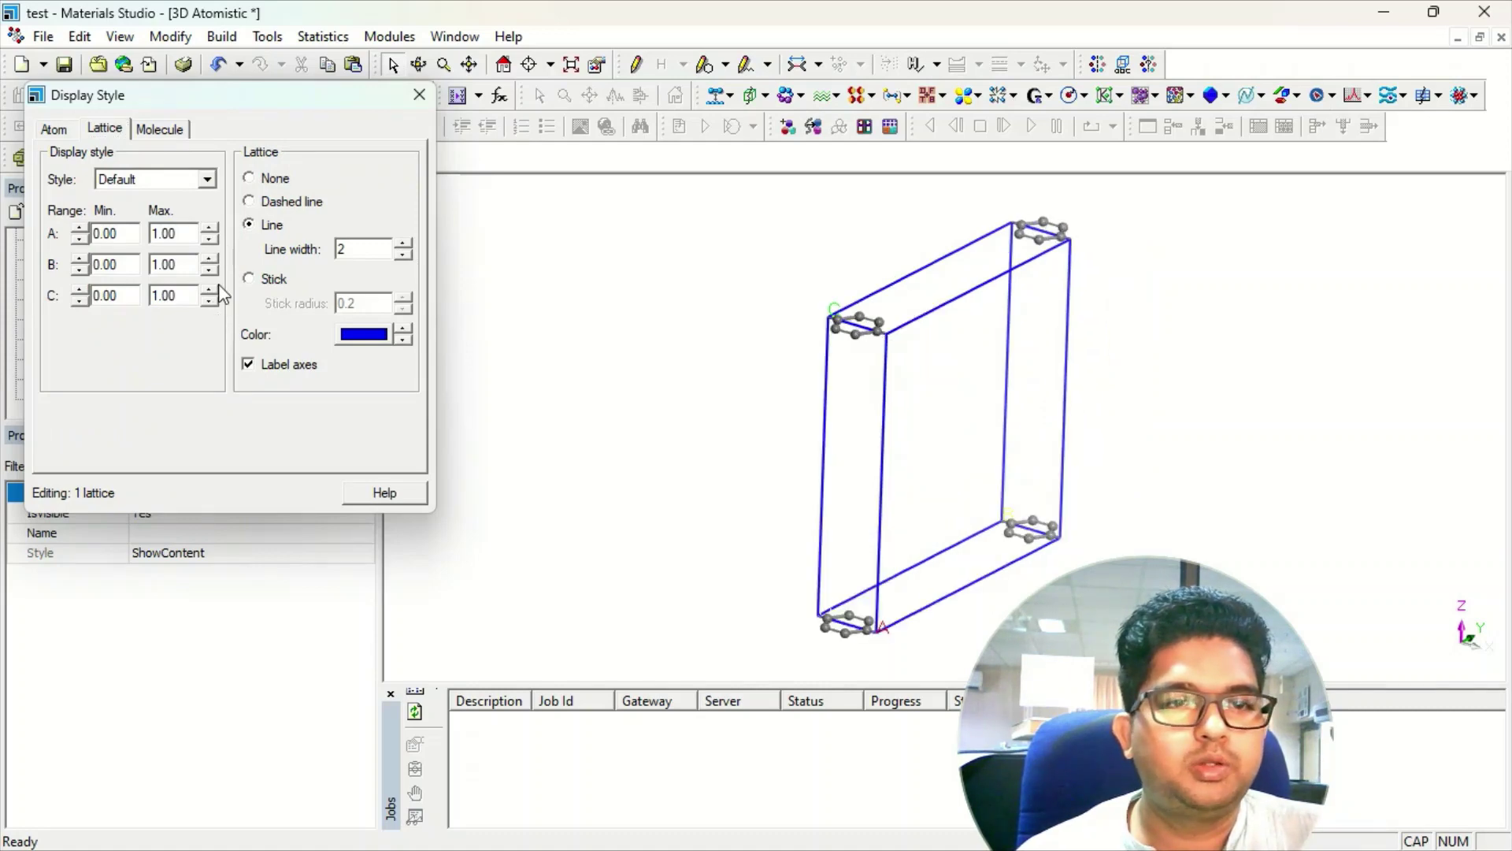
left_click(210, 301)
left_click(210, 271)
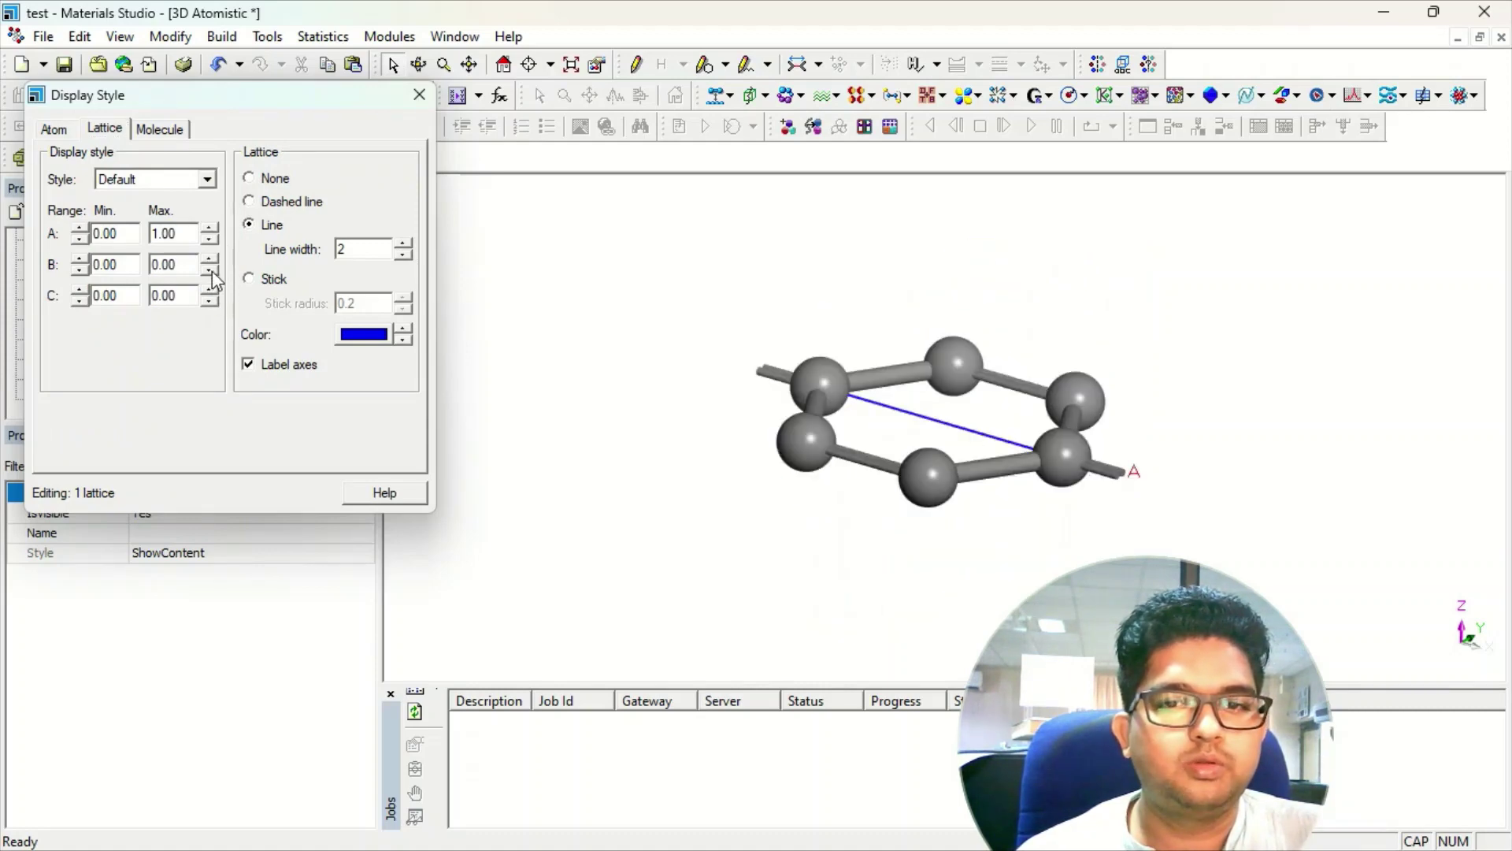
Step: Extend the displayed lattice range along A to a maximum of 2 and close the display style settings
right_click_drag(805, 408, 804, 493)
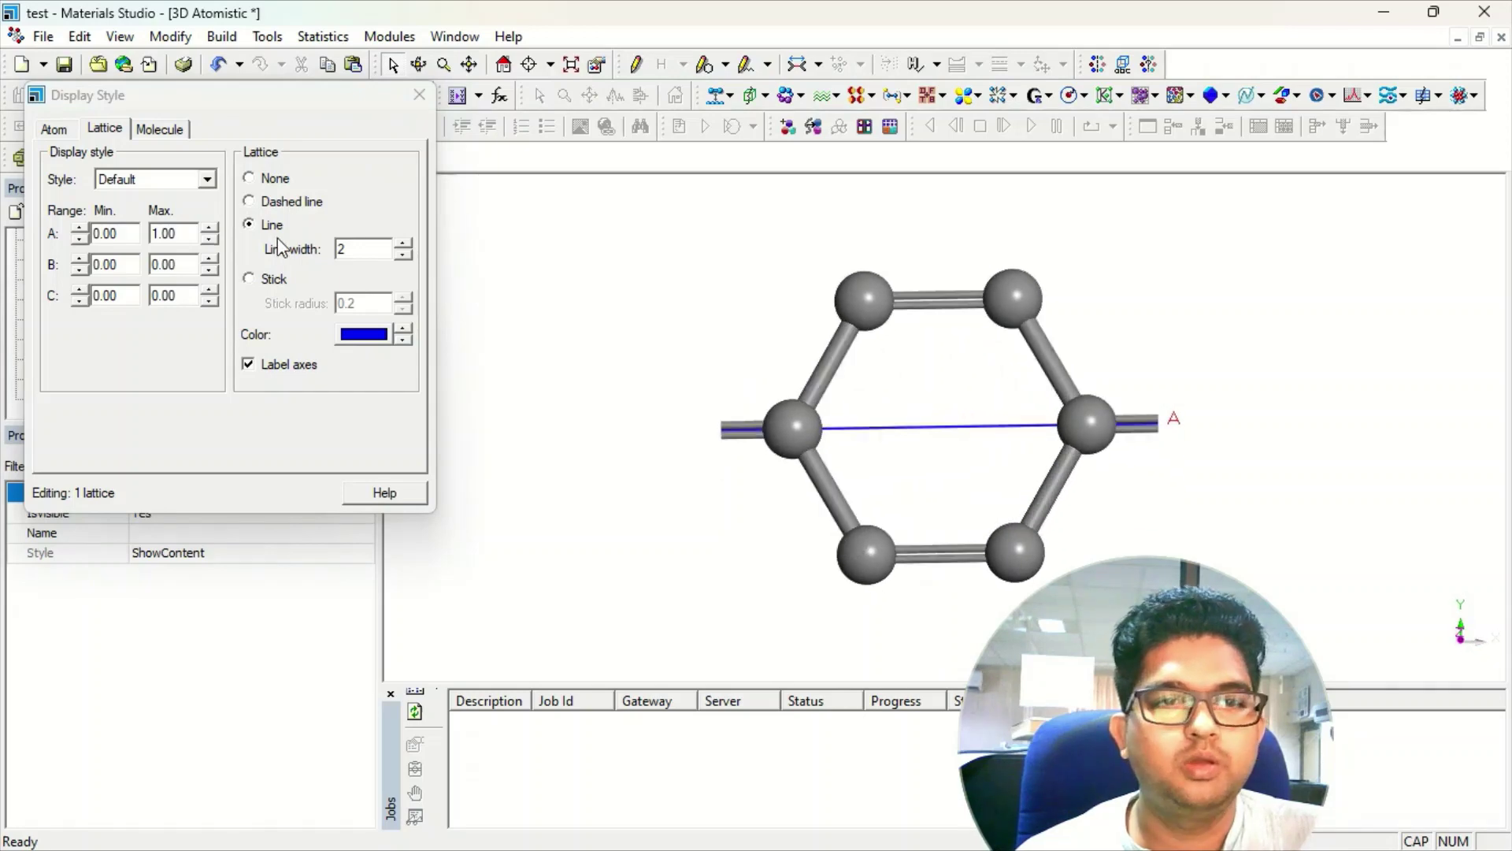
left_click(210, 227)
scroll(966, 399, "up", 3)
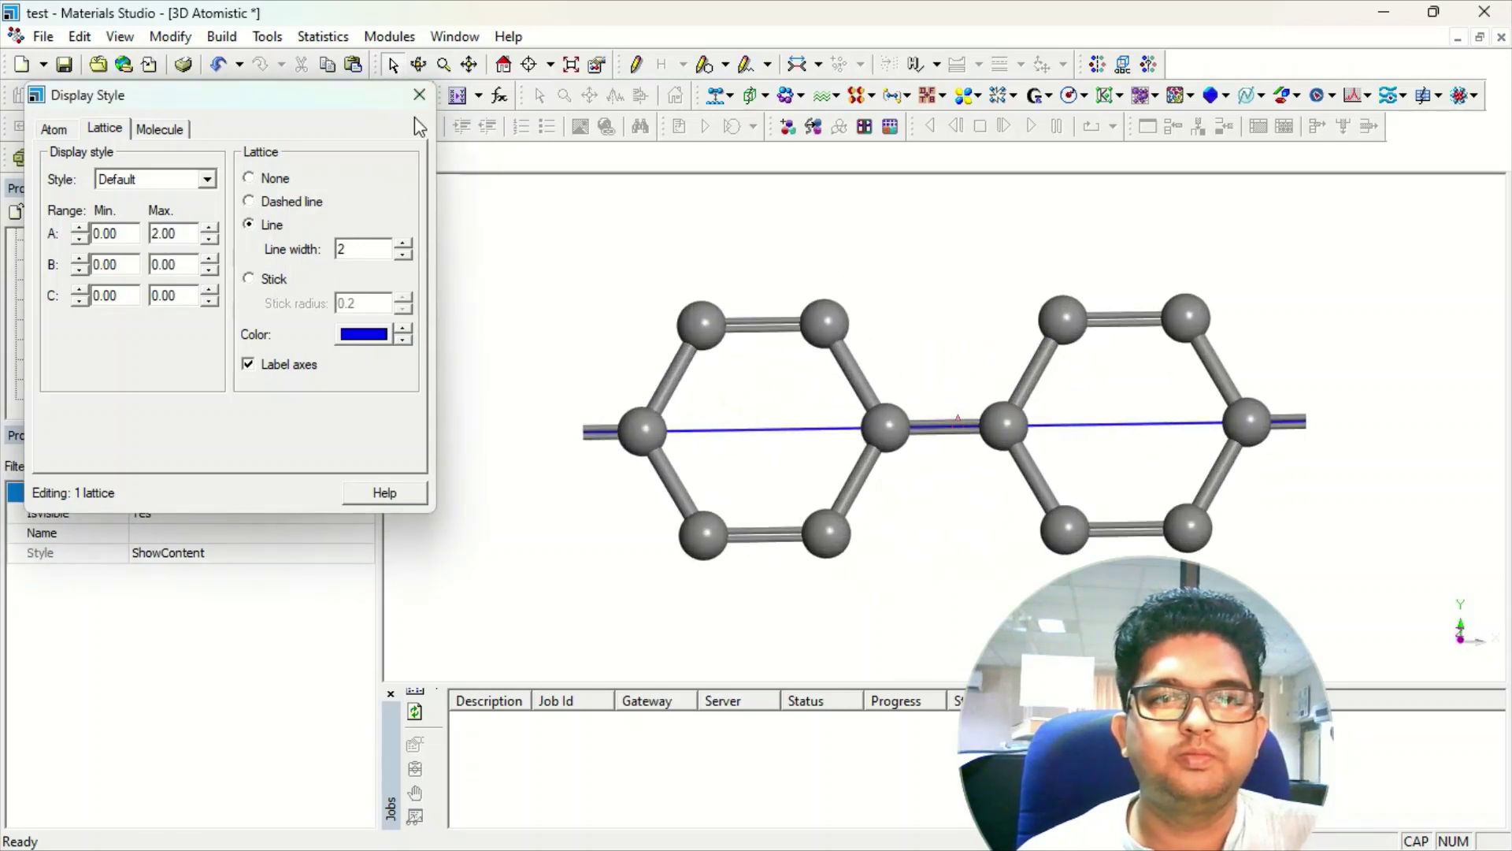
left_click(419, 94)
scroll(871, 286, "up", 1)
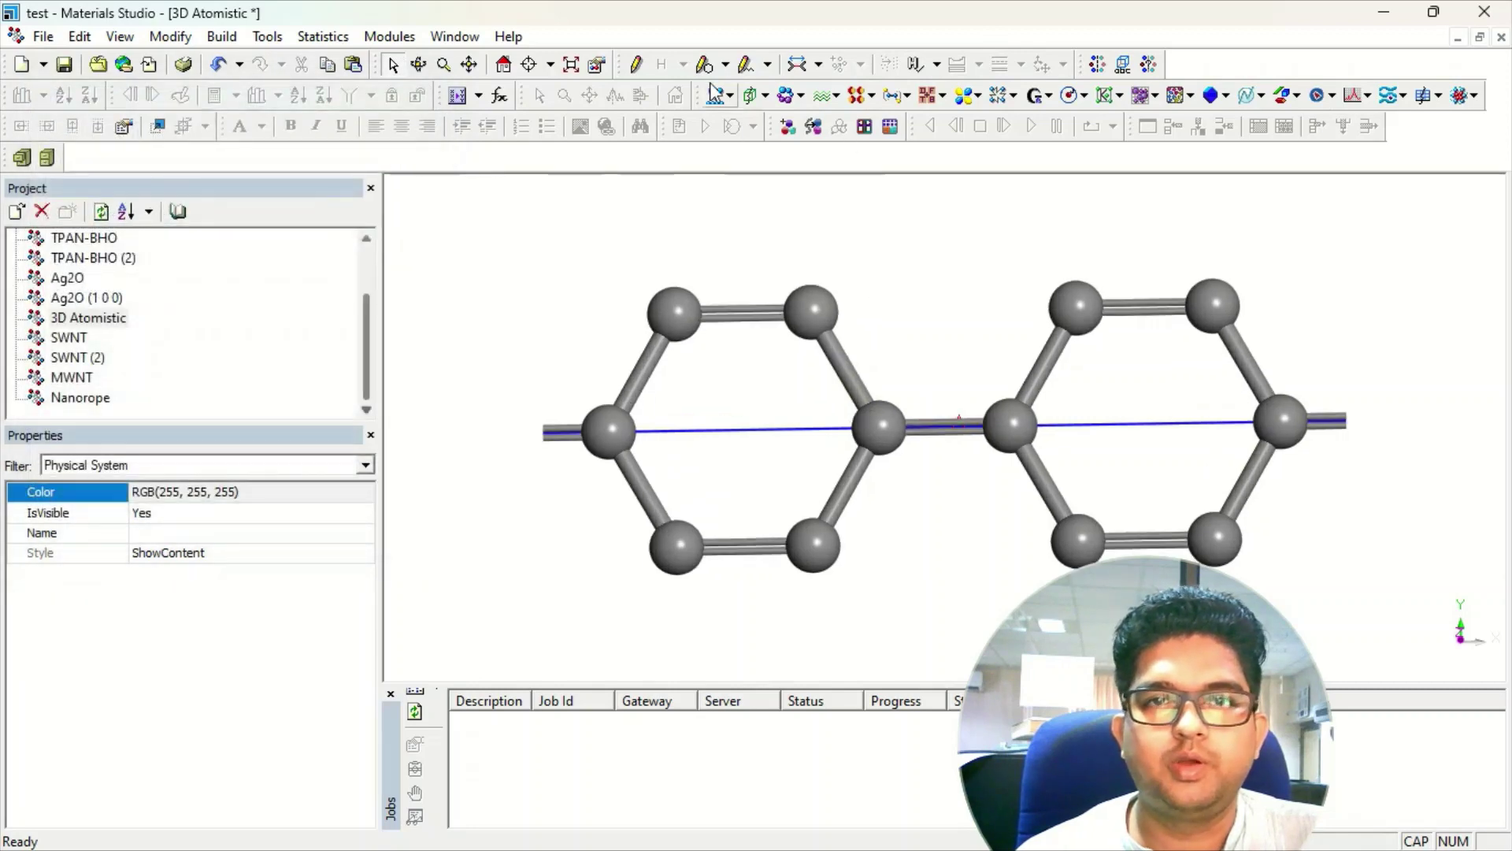
Step: Sketch hydrogen atoms onto the four corner carbons of the periodic ring
left_click(639, 66)
mouse_move(837, 290)
left_mouse_down()
mouse_move(879, 214)
mouse_move(892, 225)
left_mouse_up()
mouse_move(979, 365)
right_mouse_down()
mouse_move(991, 310)
mouse_move(971, 229)
right_mouse_up()
right_click_drag(1462, 323, 1326, 328)
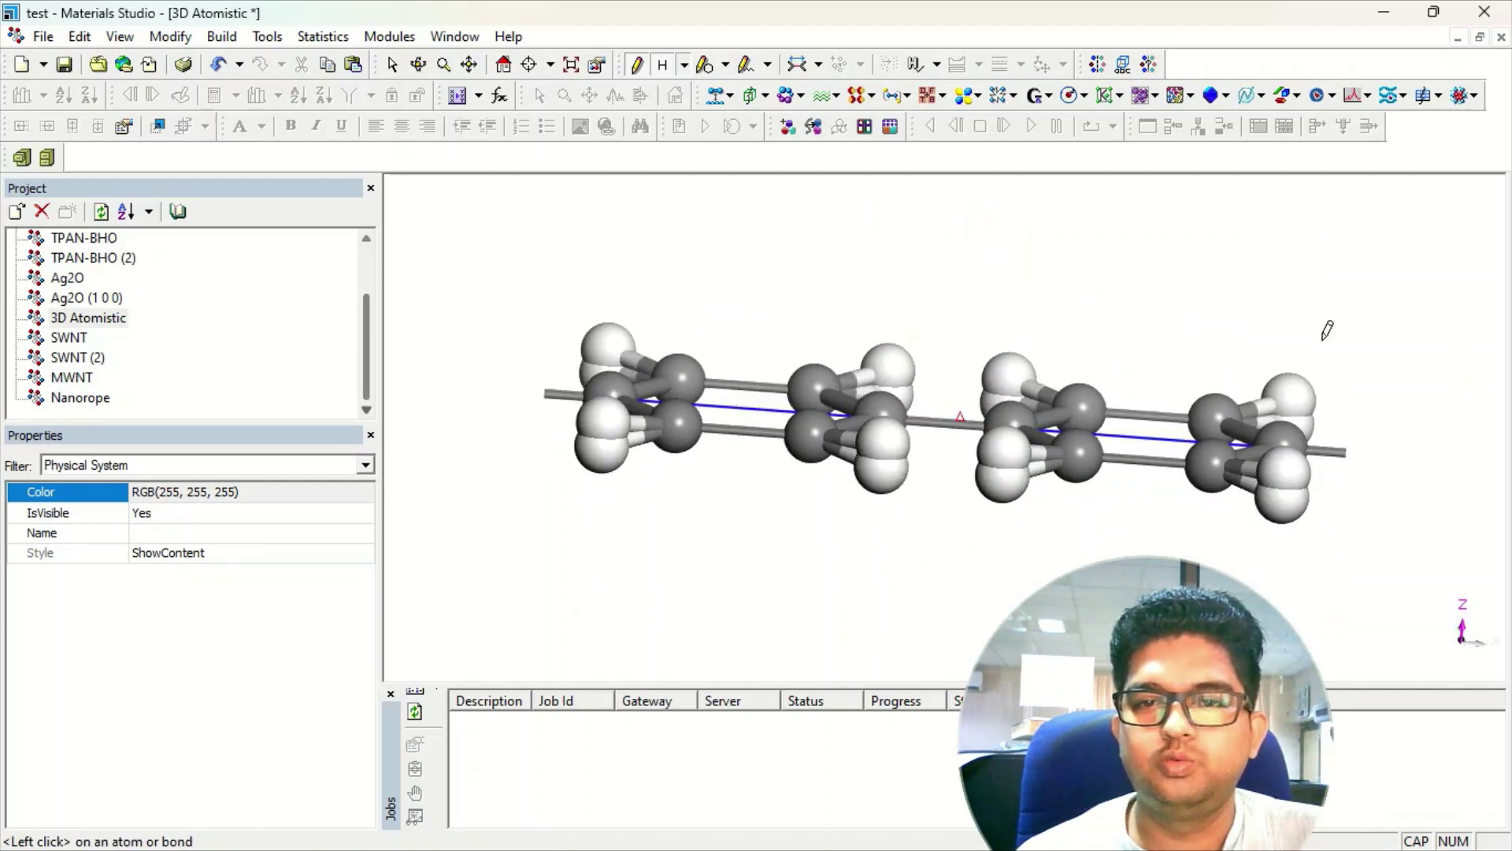
right_click_drag(924, 508, 882, 480)
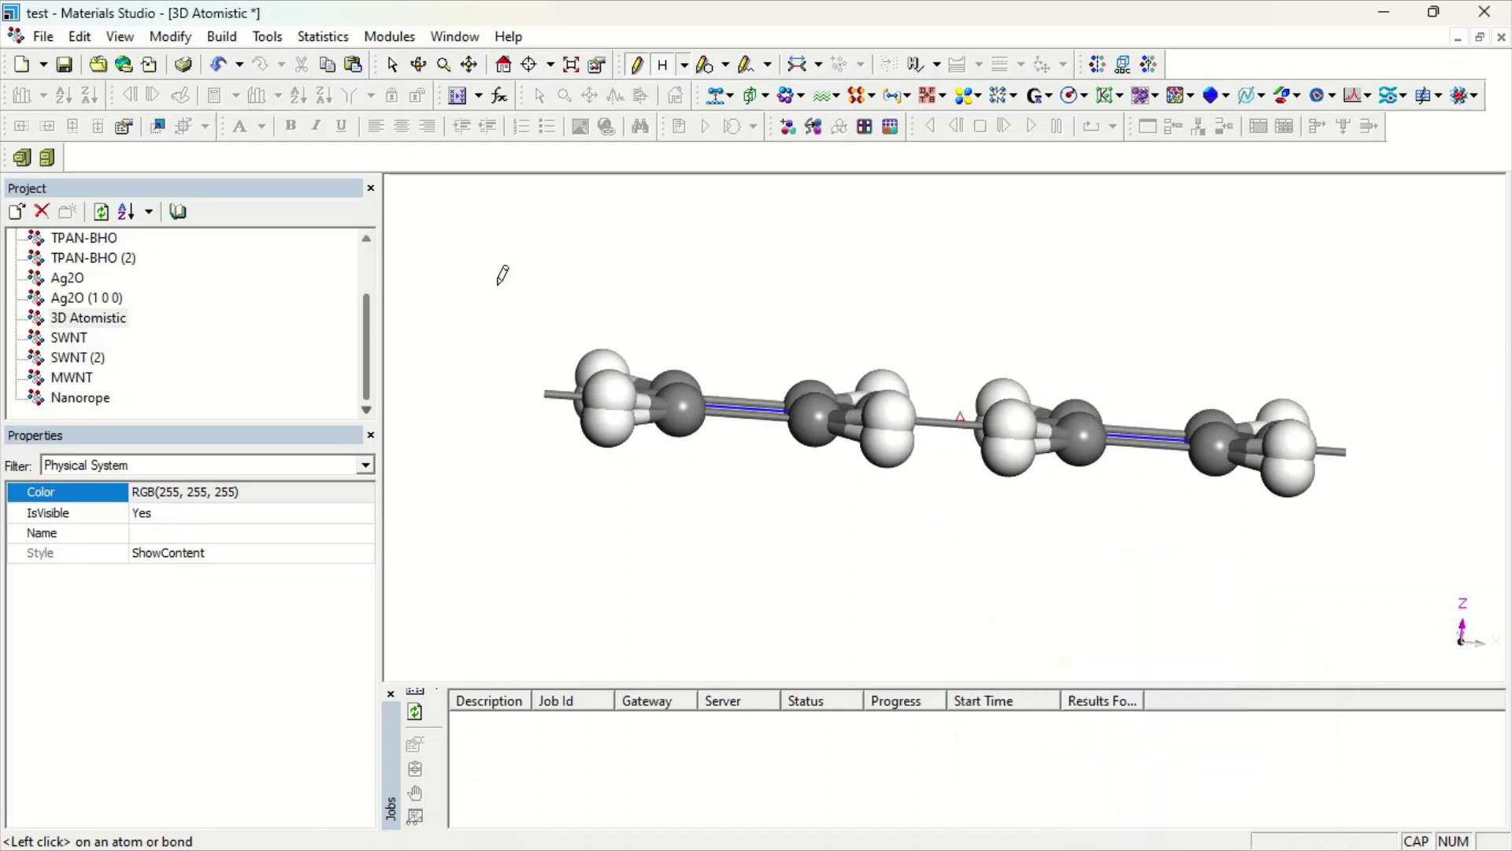
left_click(222, 37)
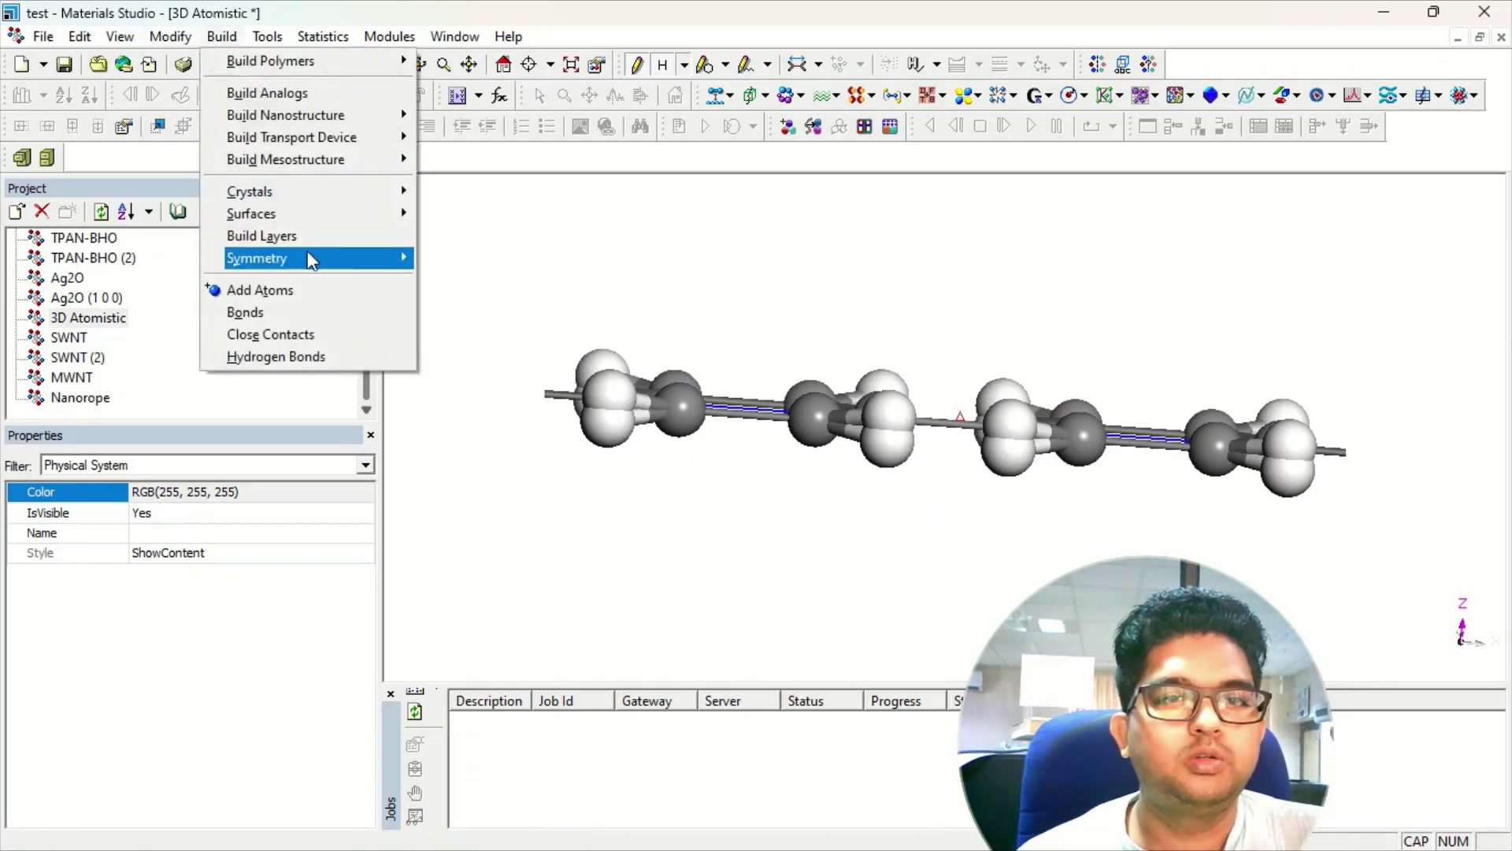
mouse_move(307, 256)
left_click(463, 379)
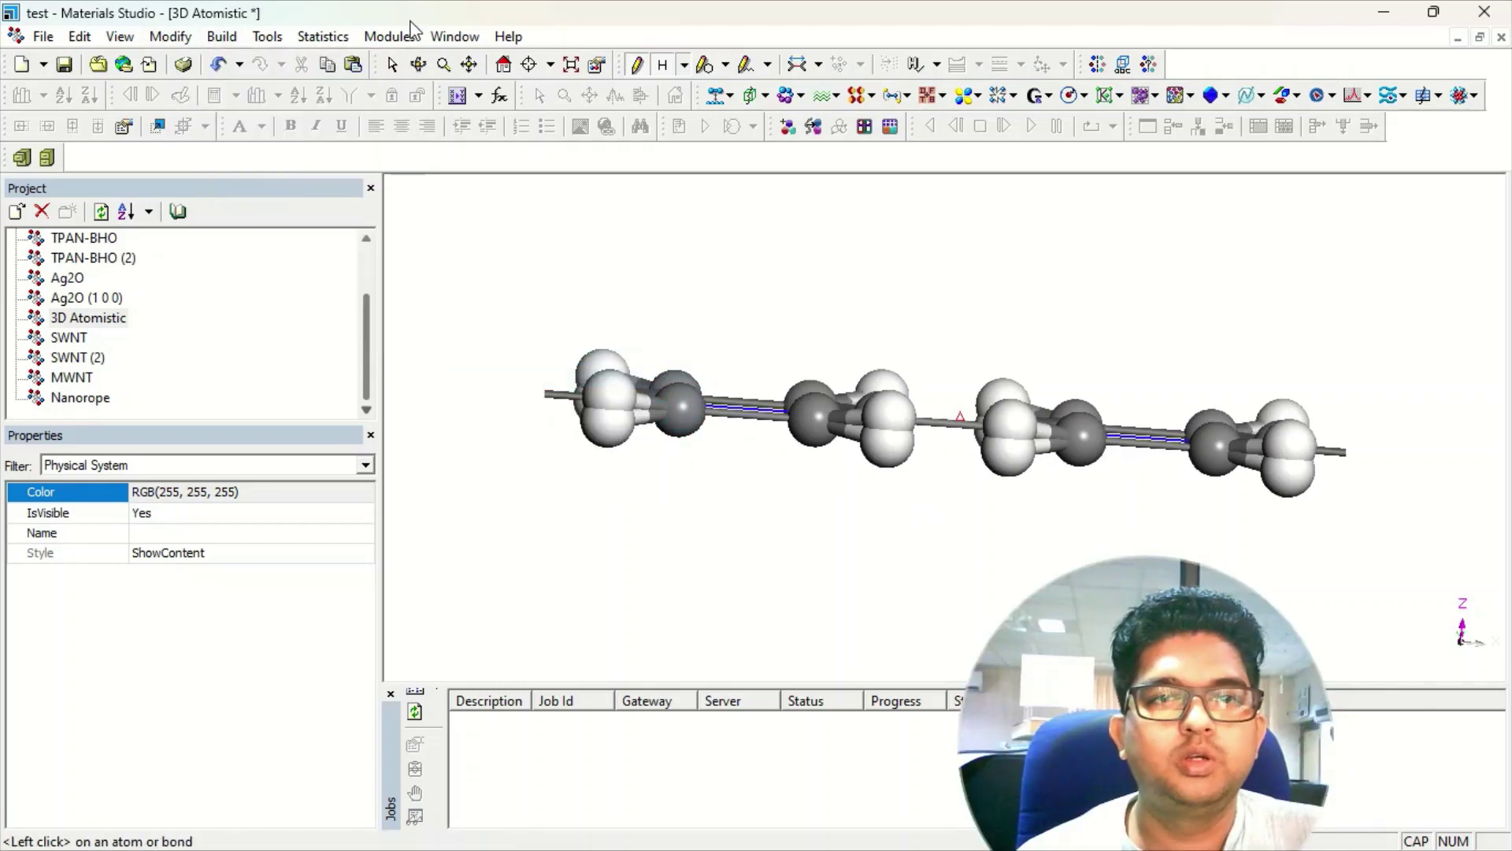
Step: Delete the surplus hydrogen atoms so that each corner carbon of the ring carries only one hydrogen
left_click(391, 66)
left_click(615, 439)
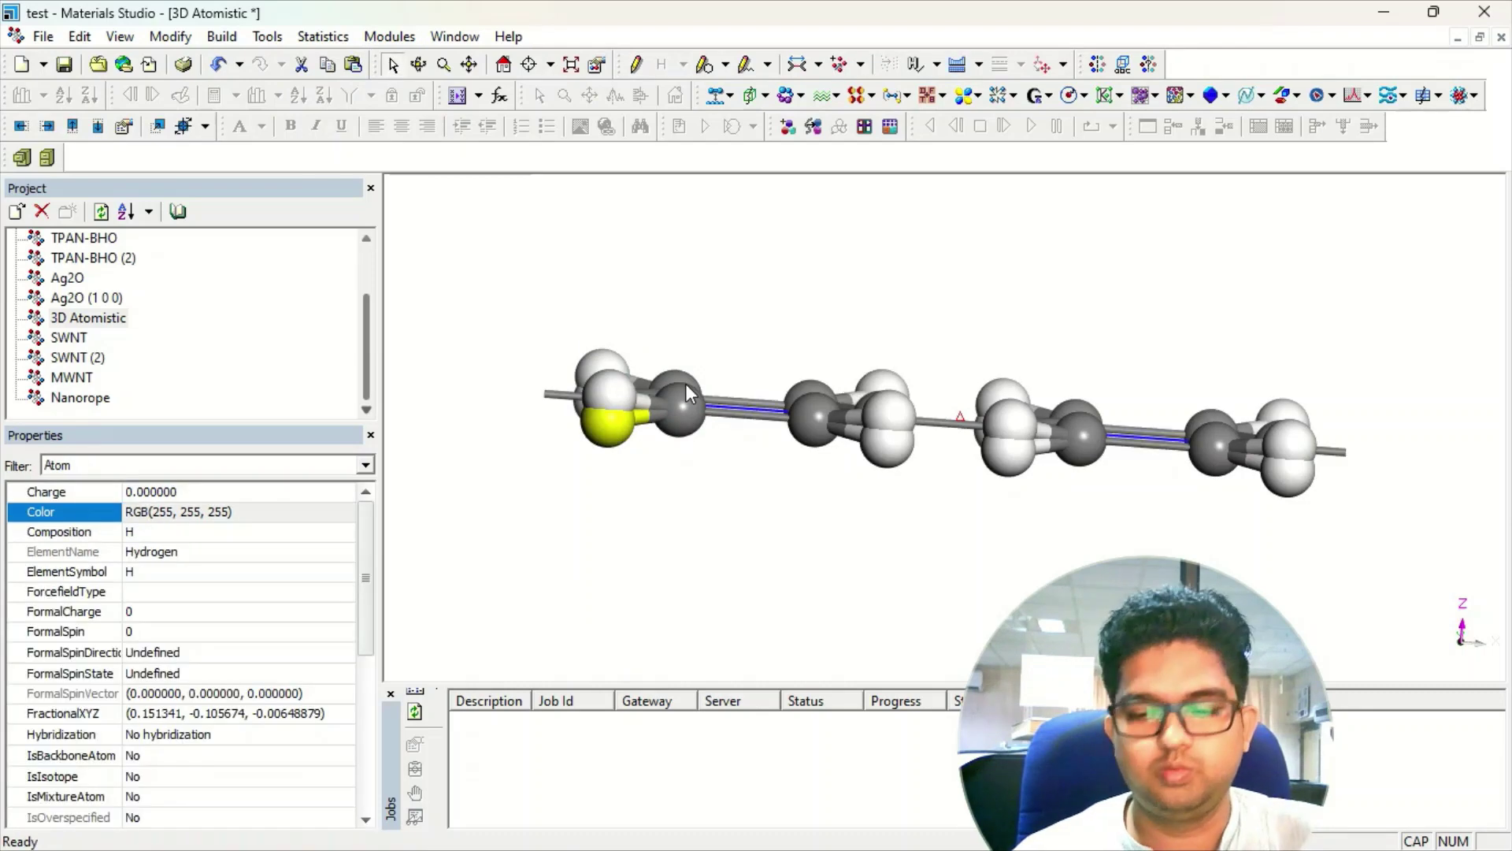
left_click(579, 414)
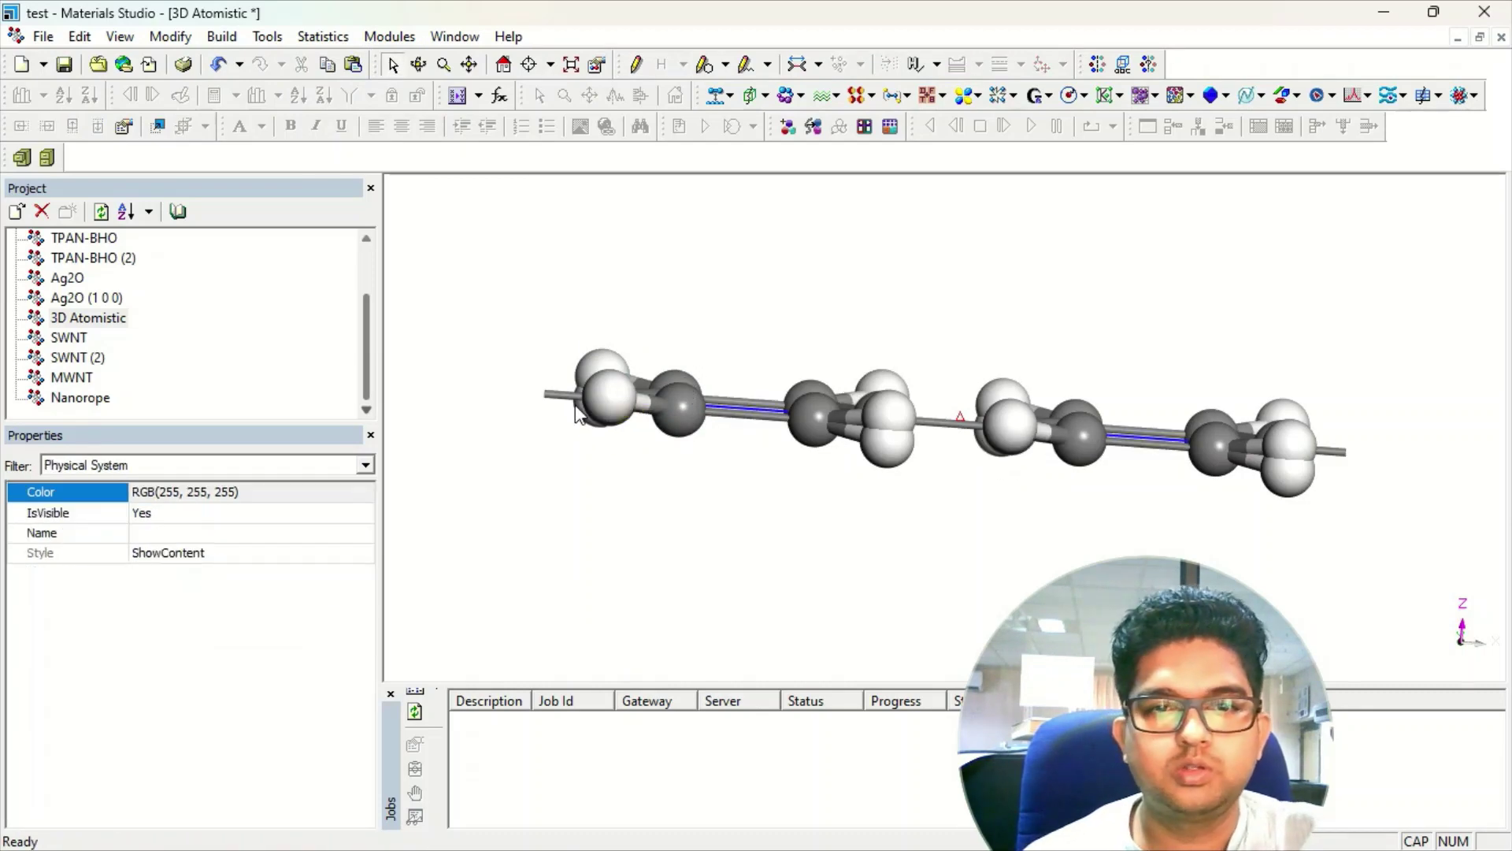
left_click(904, 470)
left_click(942, 361)
right_click_drag(942, 362, 863, 329)
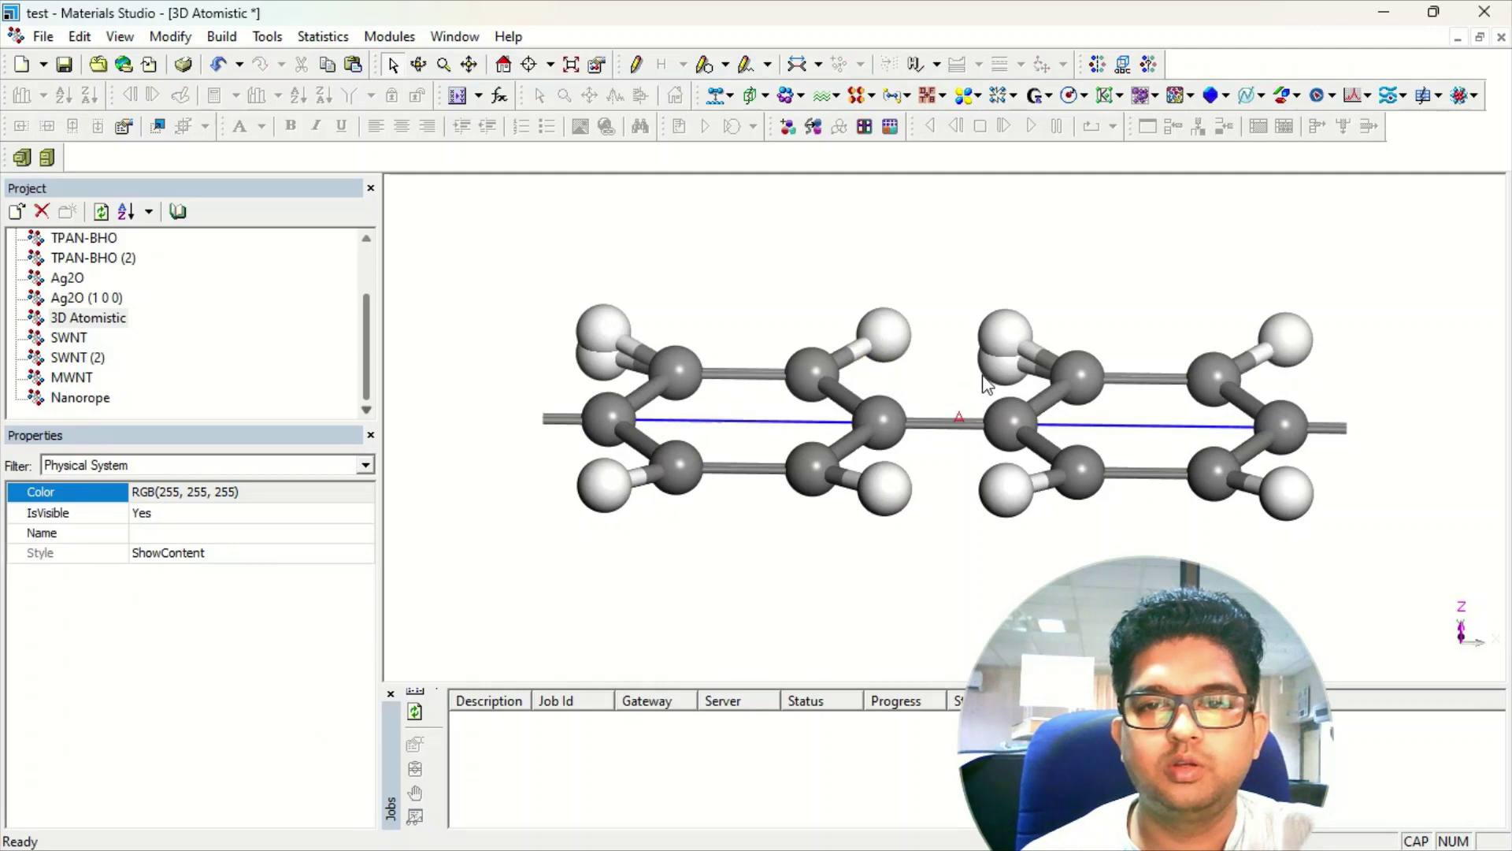
left_click(1048, 370)
left_click(965, 210)
right_click_drag(965, 210, 857, 311)
Step: Find the structure's symmetry with a tolerance of 0.5 Å and impose it on the cell
left_click(1149, 65)
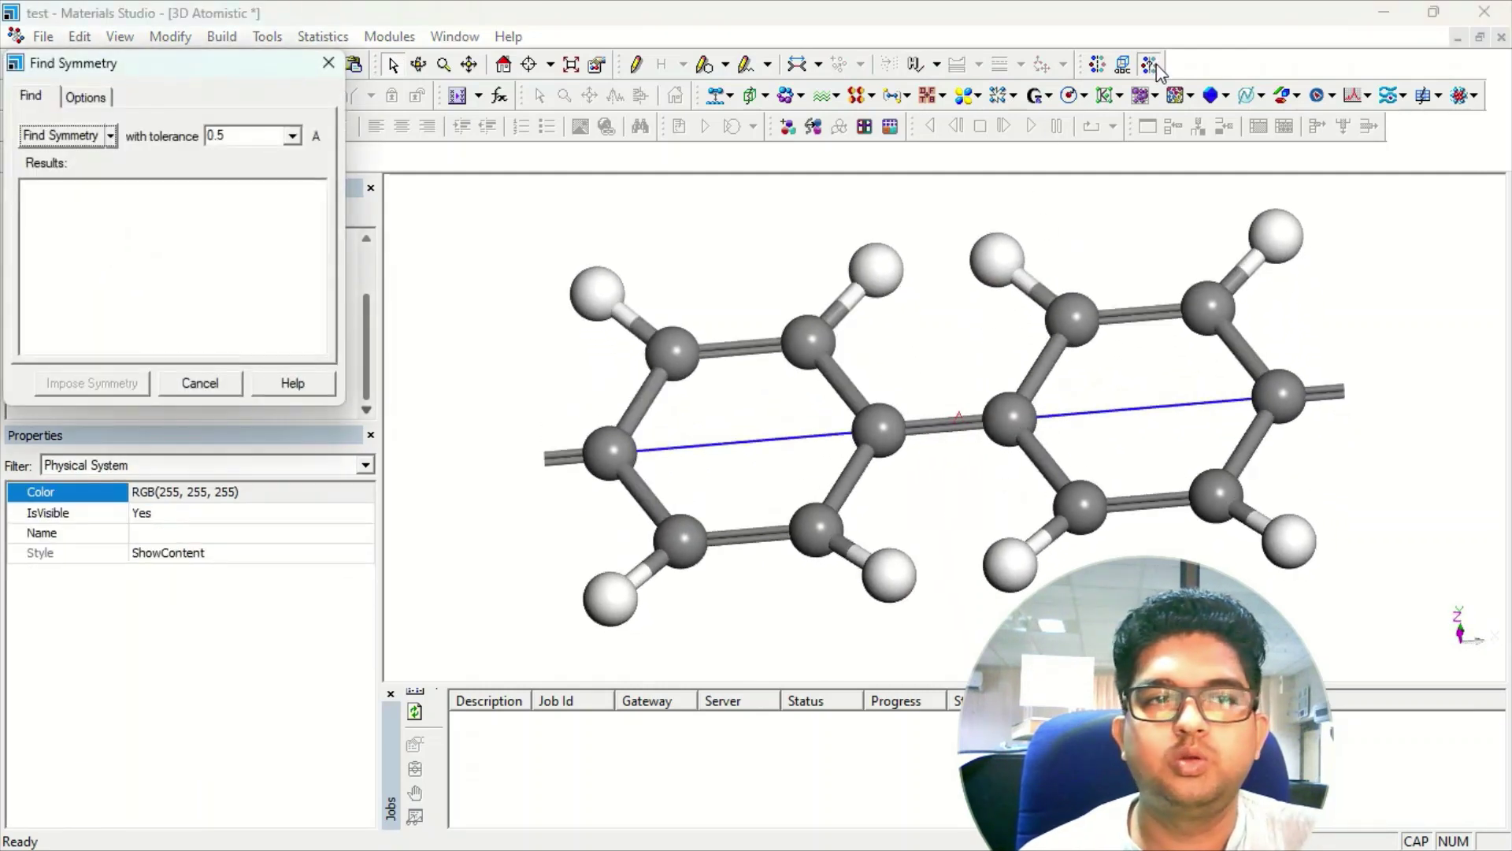
left_click(61, 141)
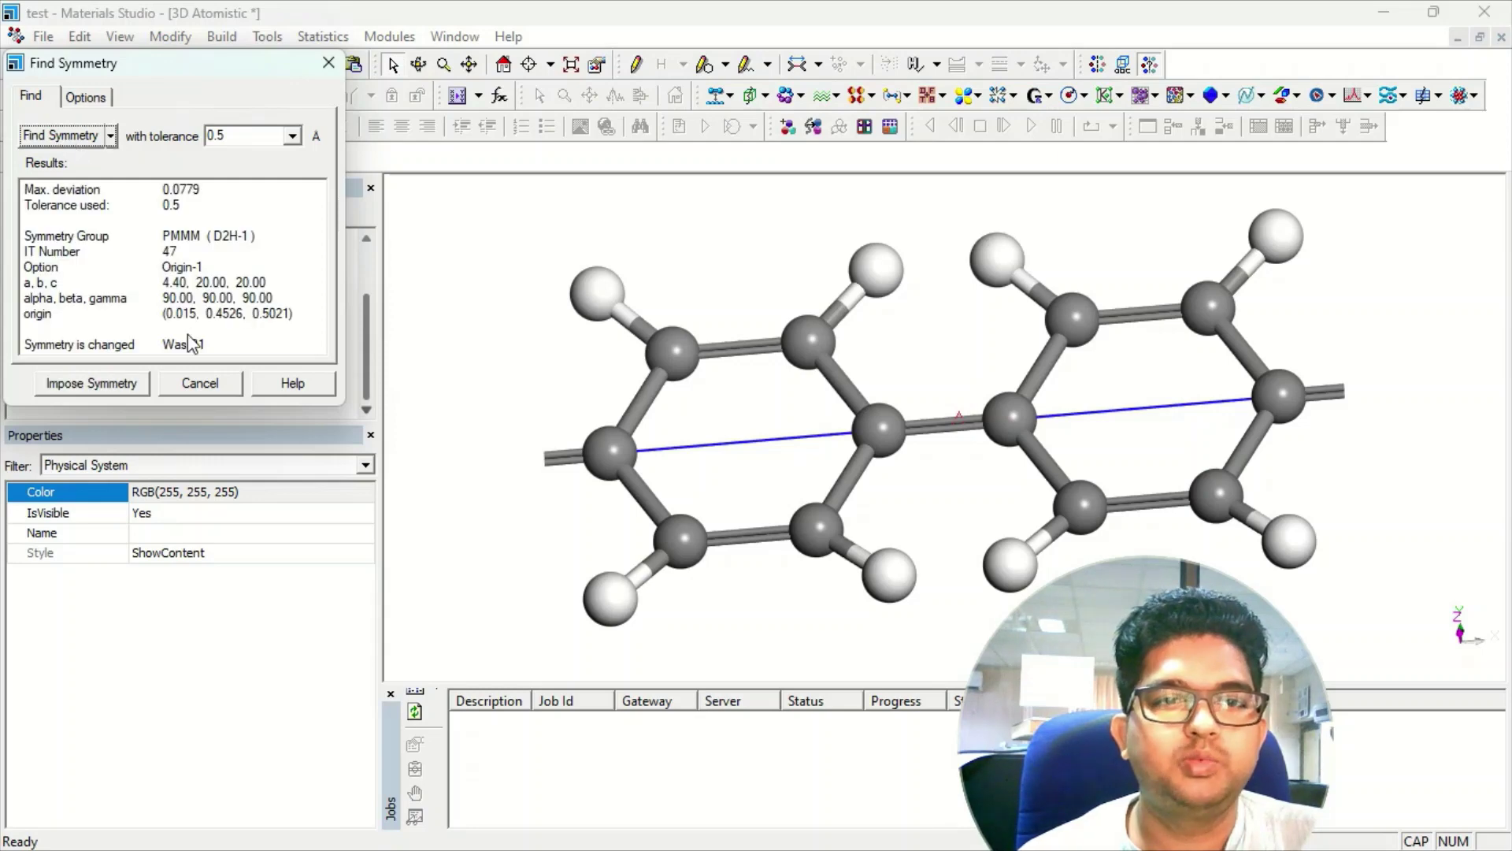
left_click(86, 383)
right_click_drag(835, 425, 959, 347)
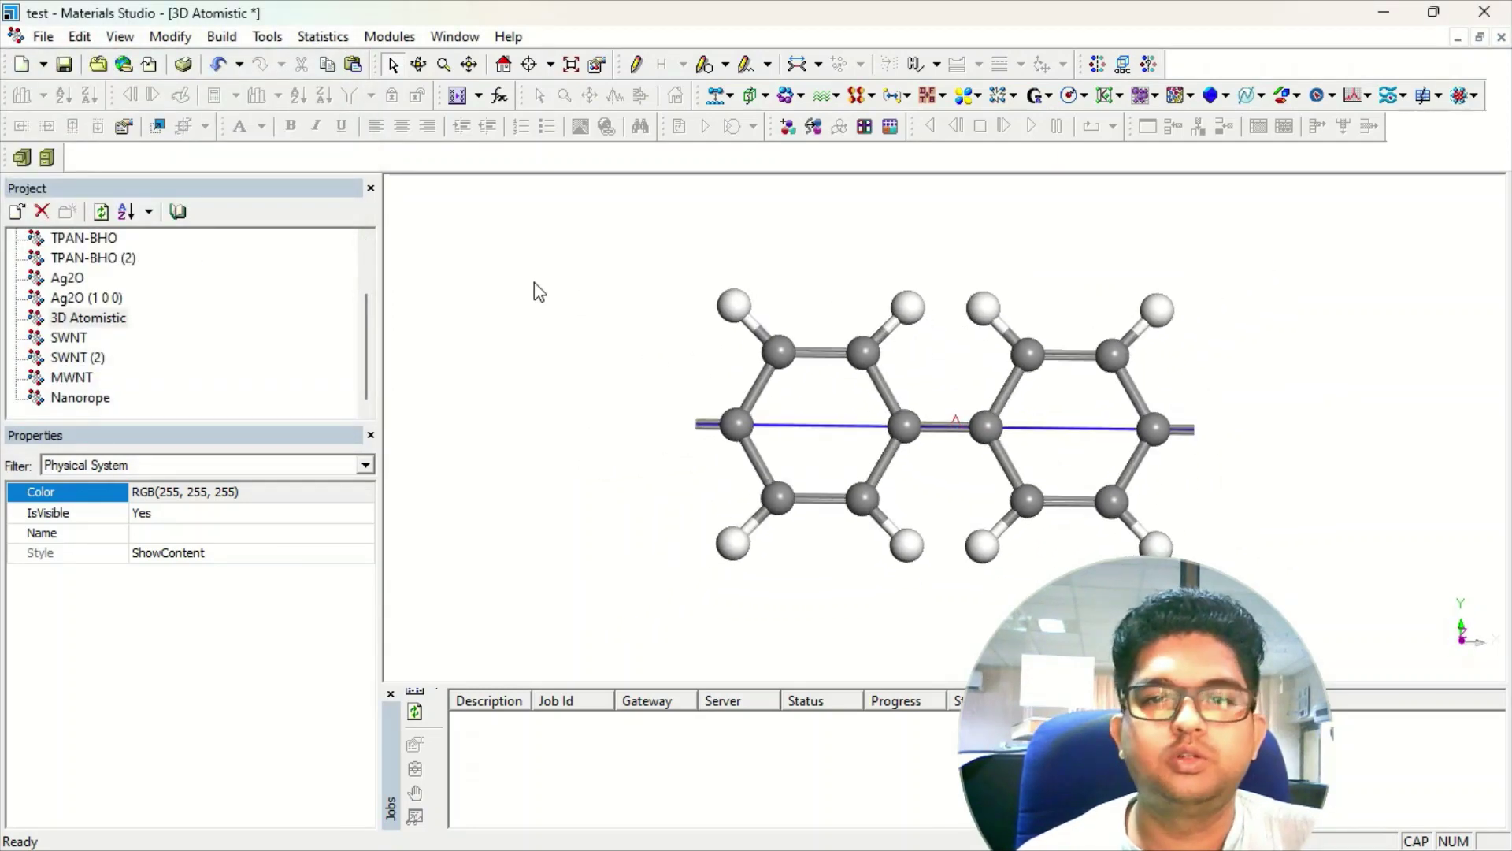
Step: Extend the lattice display range along A to a maximum of 9 and view the long ring chain
right_click(497, 290)
left_click(558, 426)
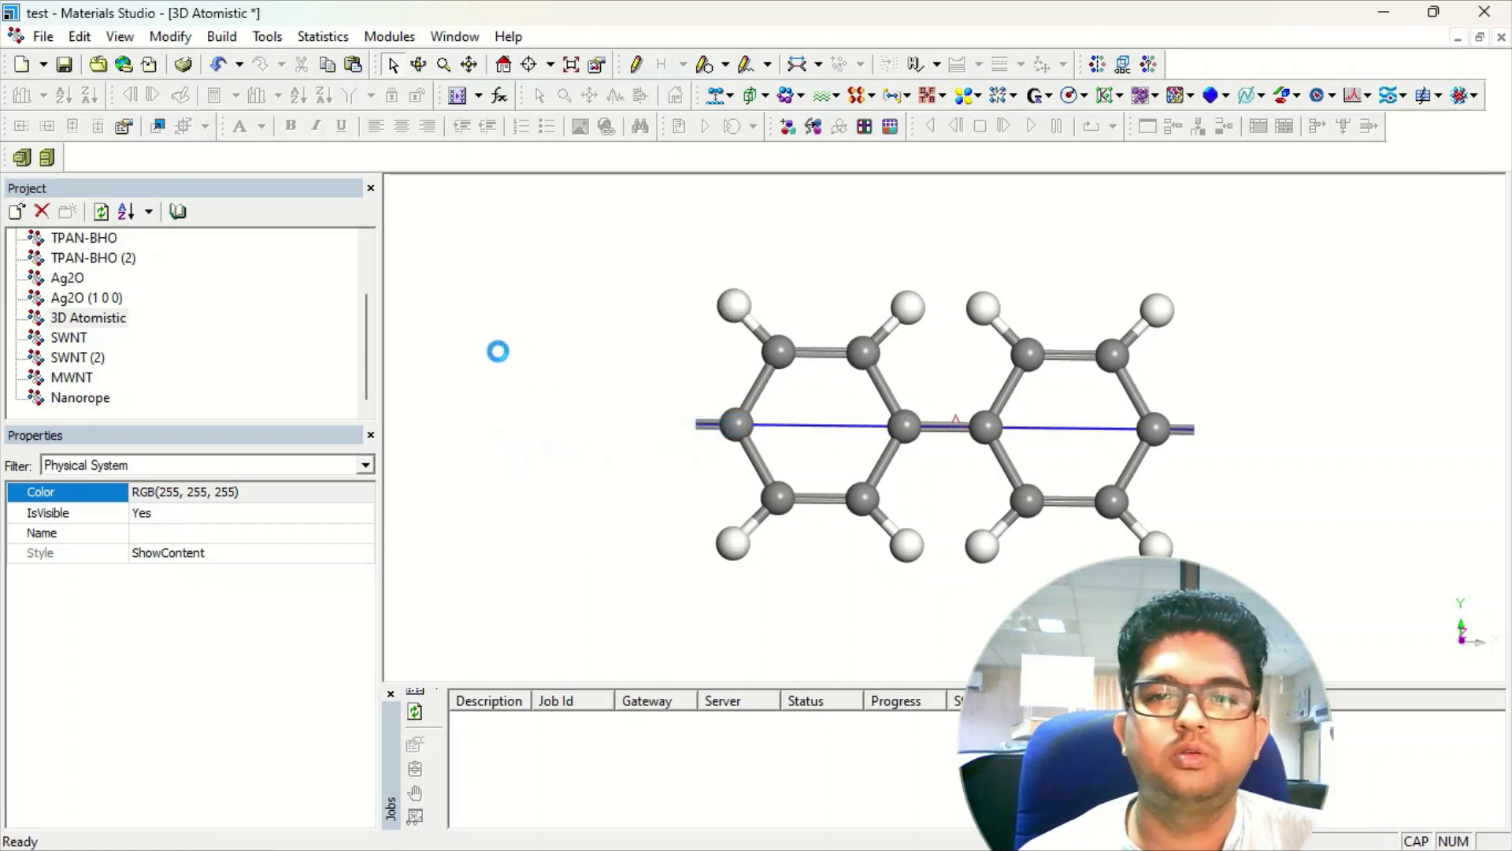
left_click(105, 130)
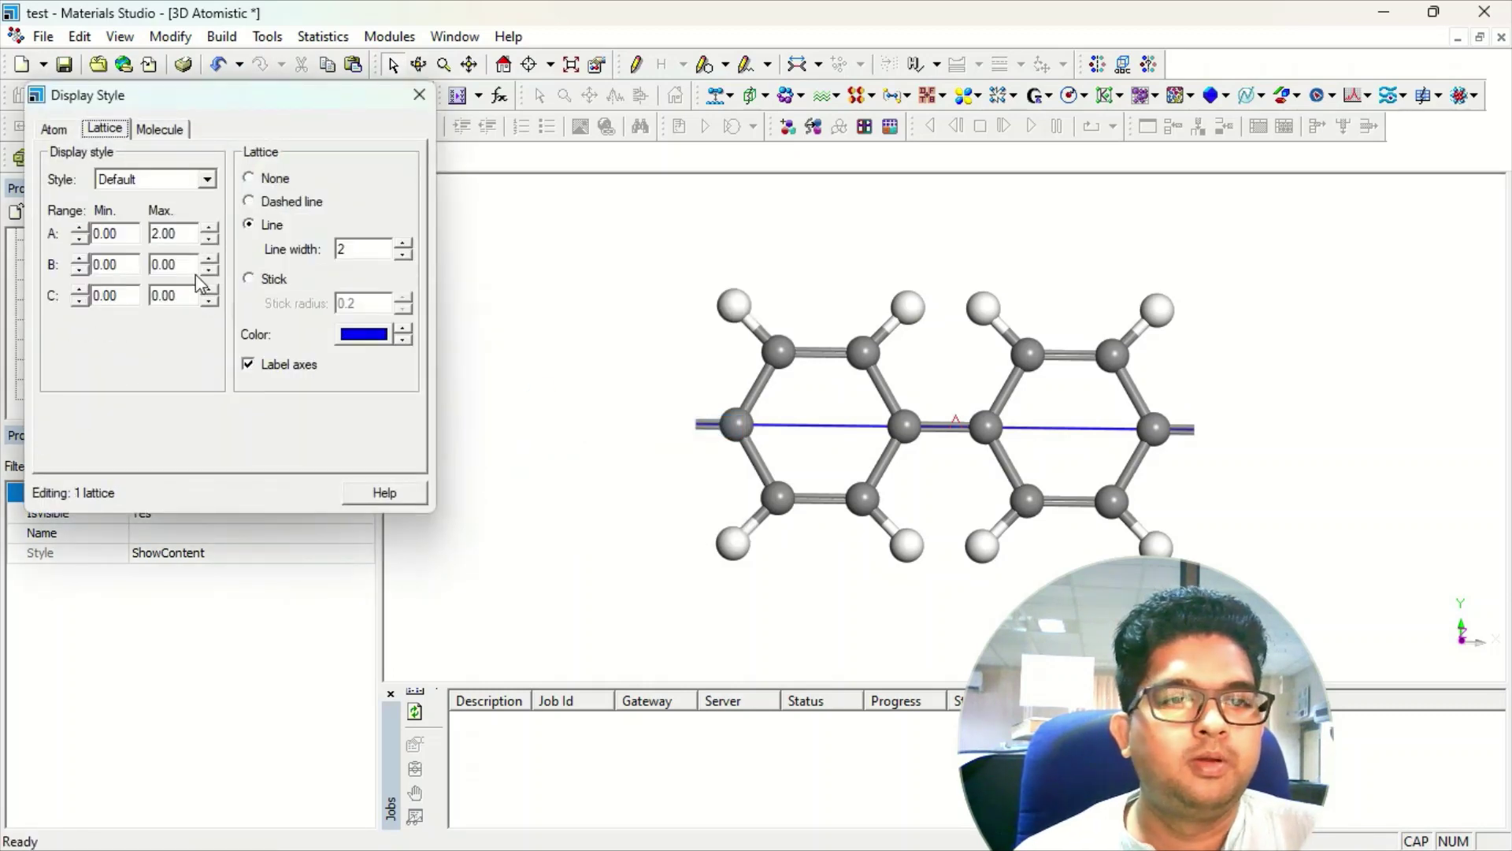
left_click(210, 229)
left_click(210, 229)
left_click(210, 229)
left_click(209, 229)
left_click(210, 229)
left_click(210, 229)
left_click(209, 229)
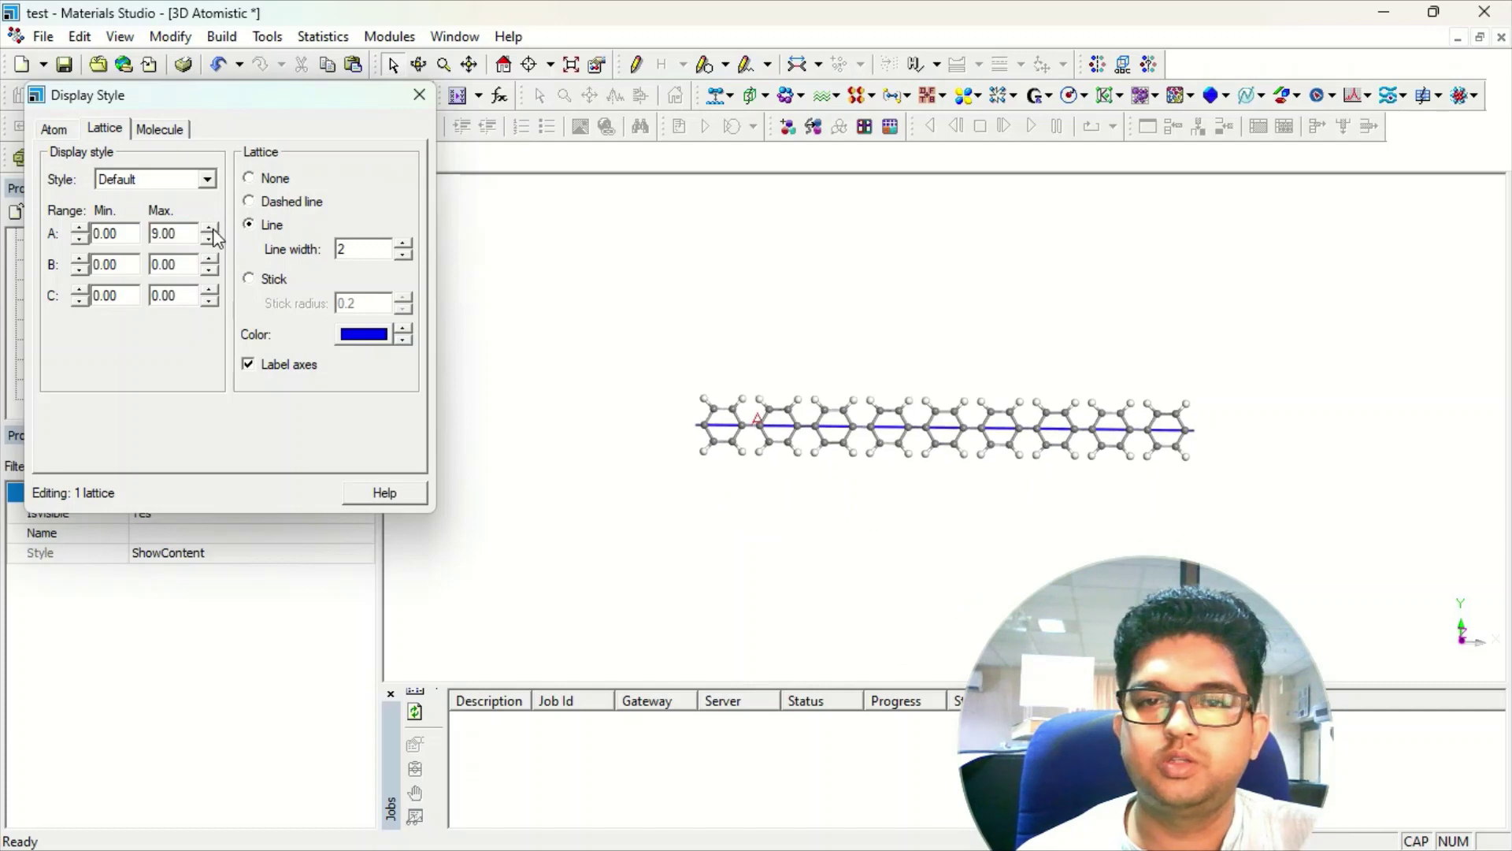
scroll(977, 453, "up", 5)
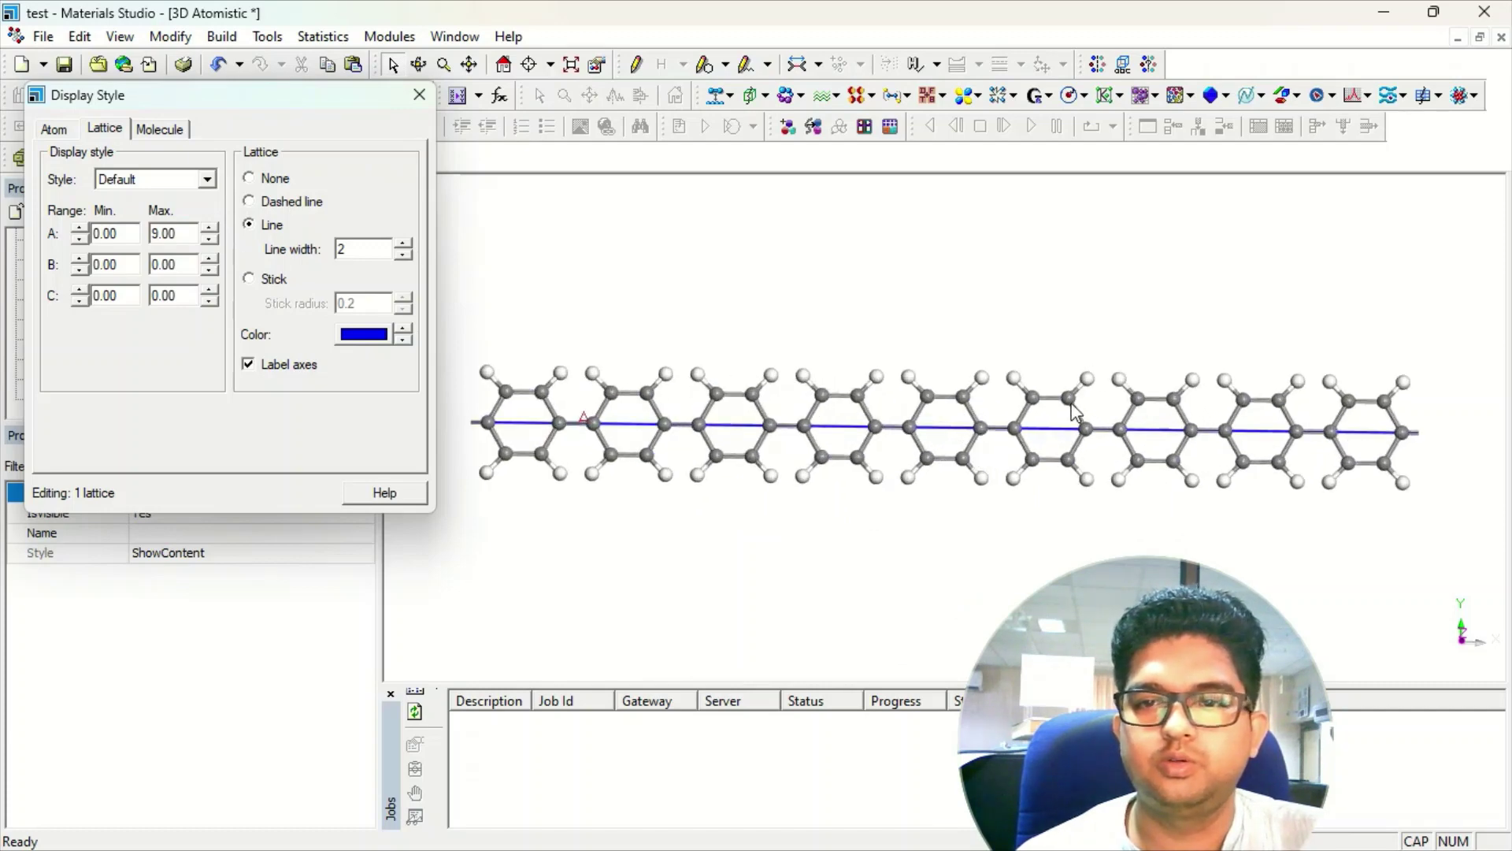
right_click_drag(1075, 409, 867, 425)
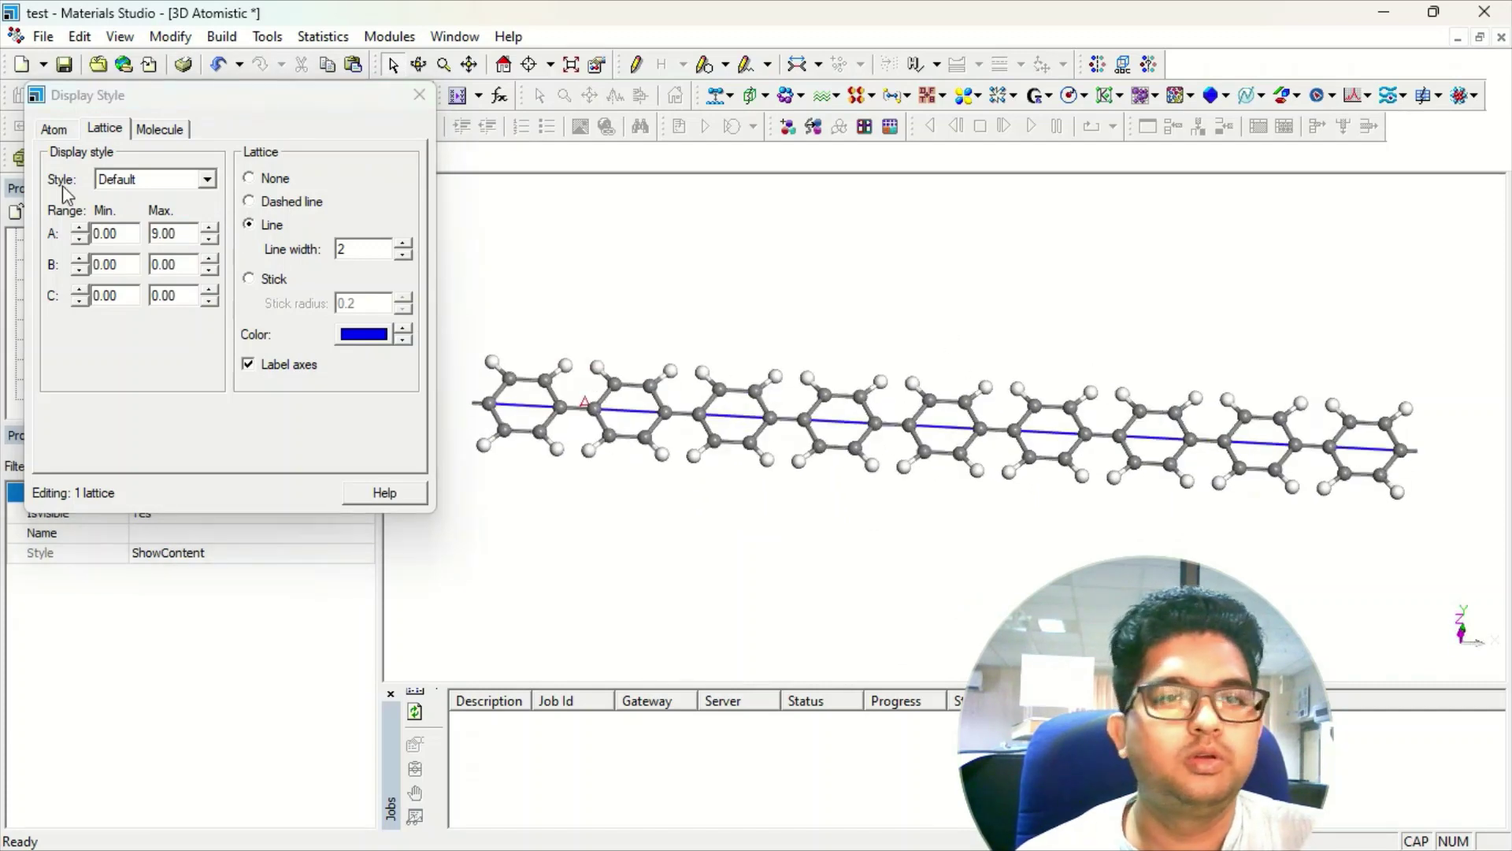
Step: Reduce the lattice display range along A to a maximum of 1
left_click(209, 238)
left_click(208, 238)
left_click(209, 239)
left_click(209, 239)
left_click(209, 239)
left_click(209, 239)
left_click(209, 239)
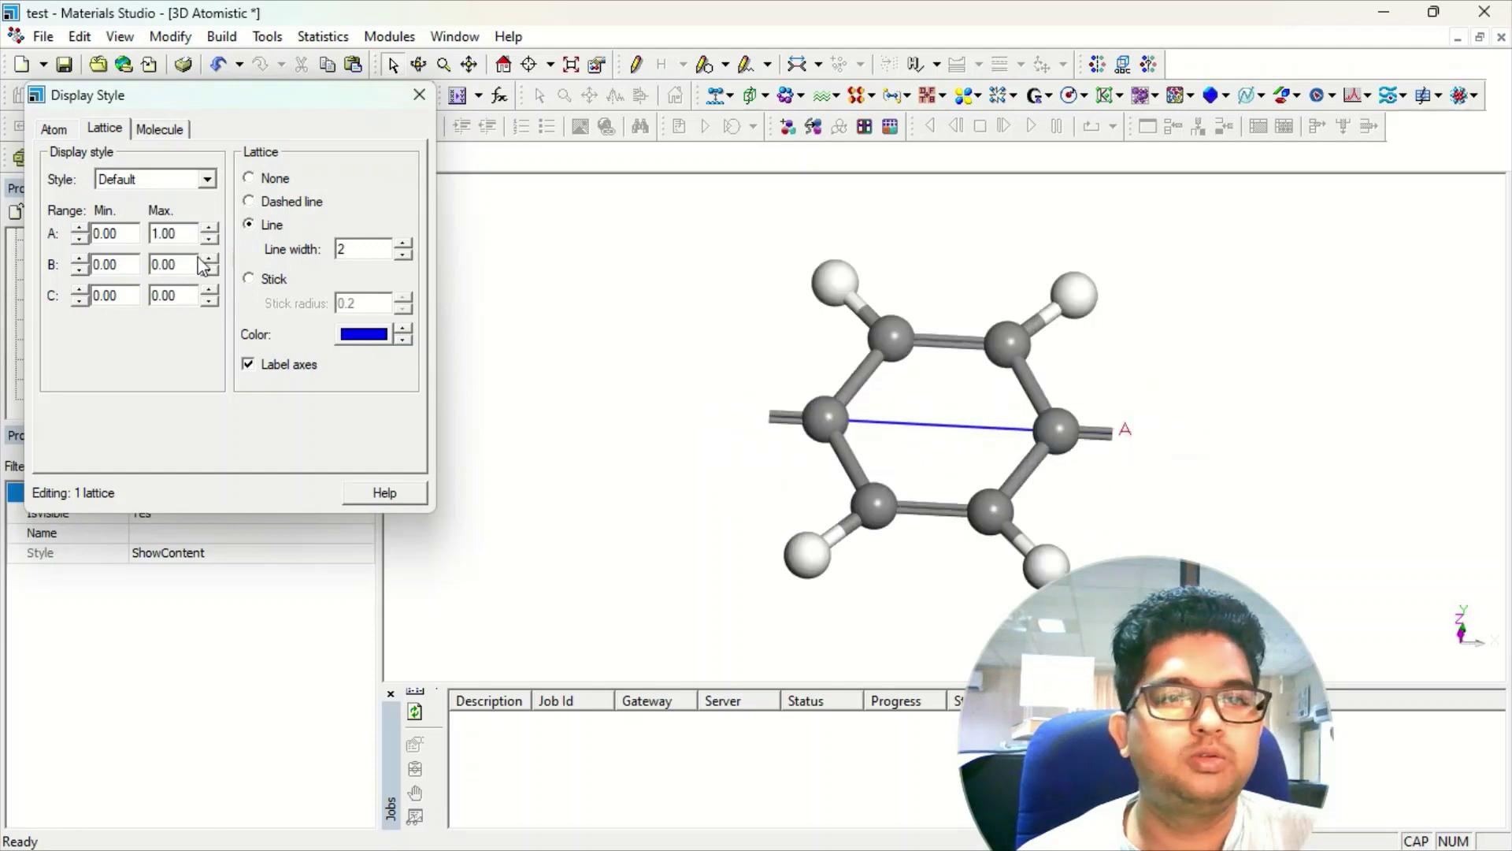
Step: Set the lattice display maximum to 1 along B and C and view the full cell from several angles
left_click(209, 258)
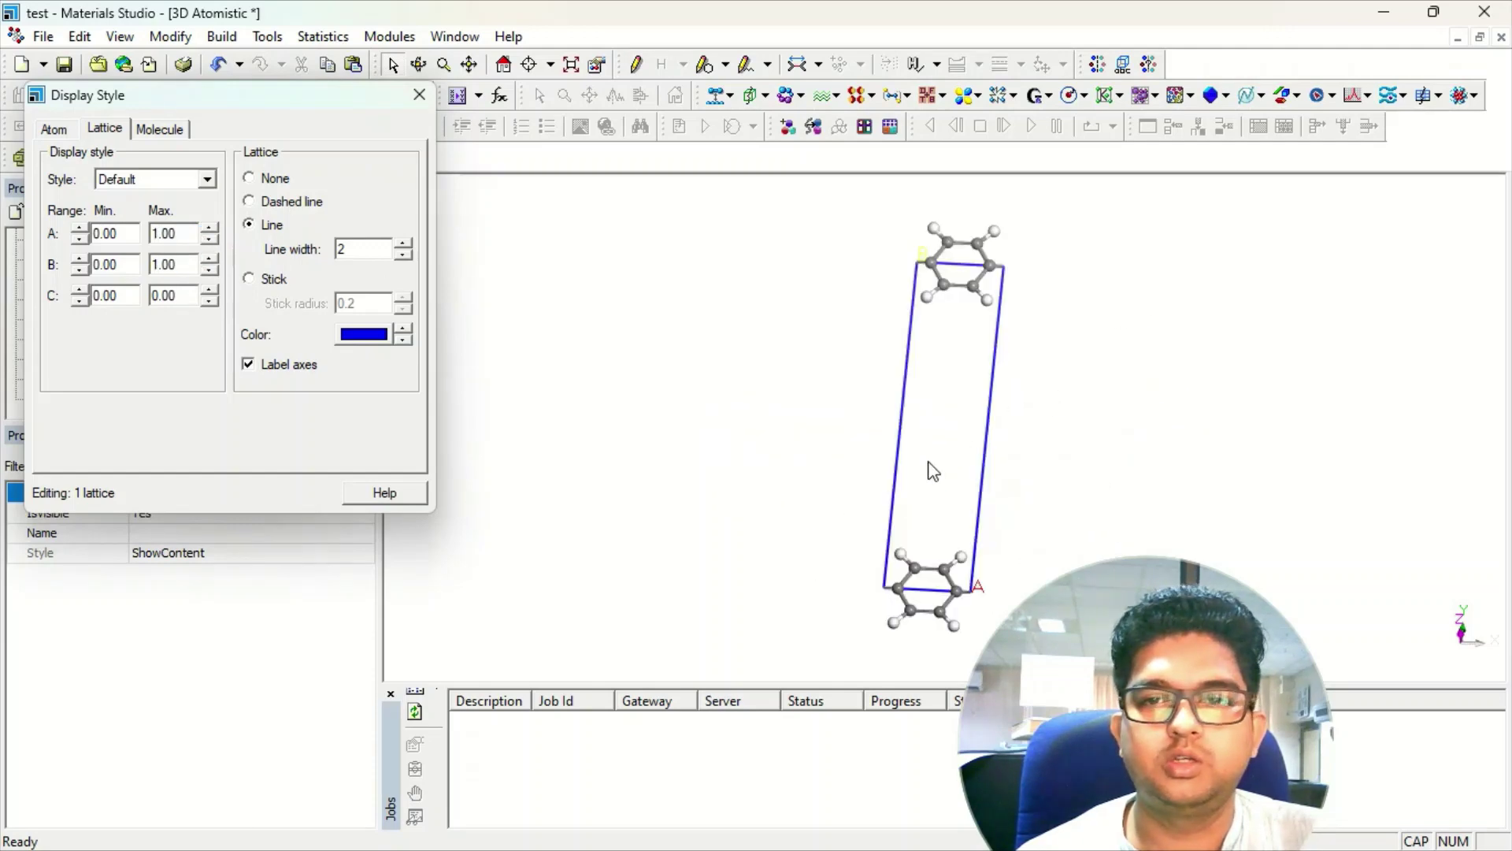
right_click_drag(965, 492, 999, 504)
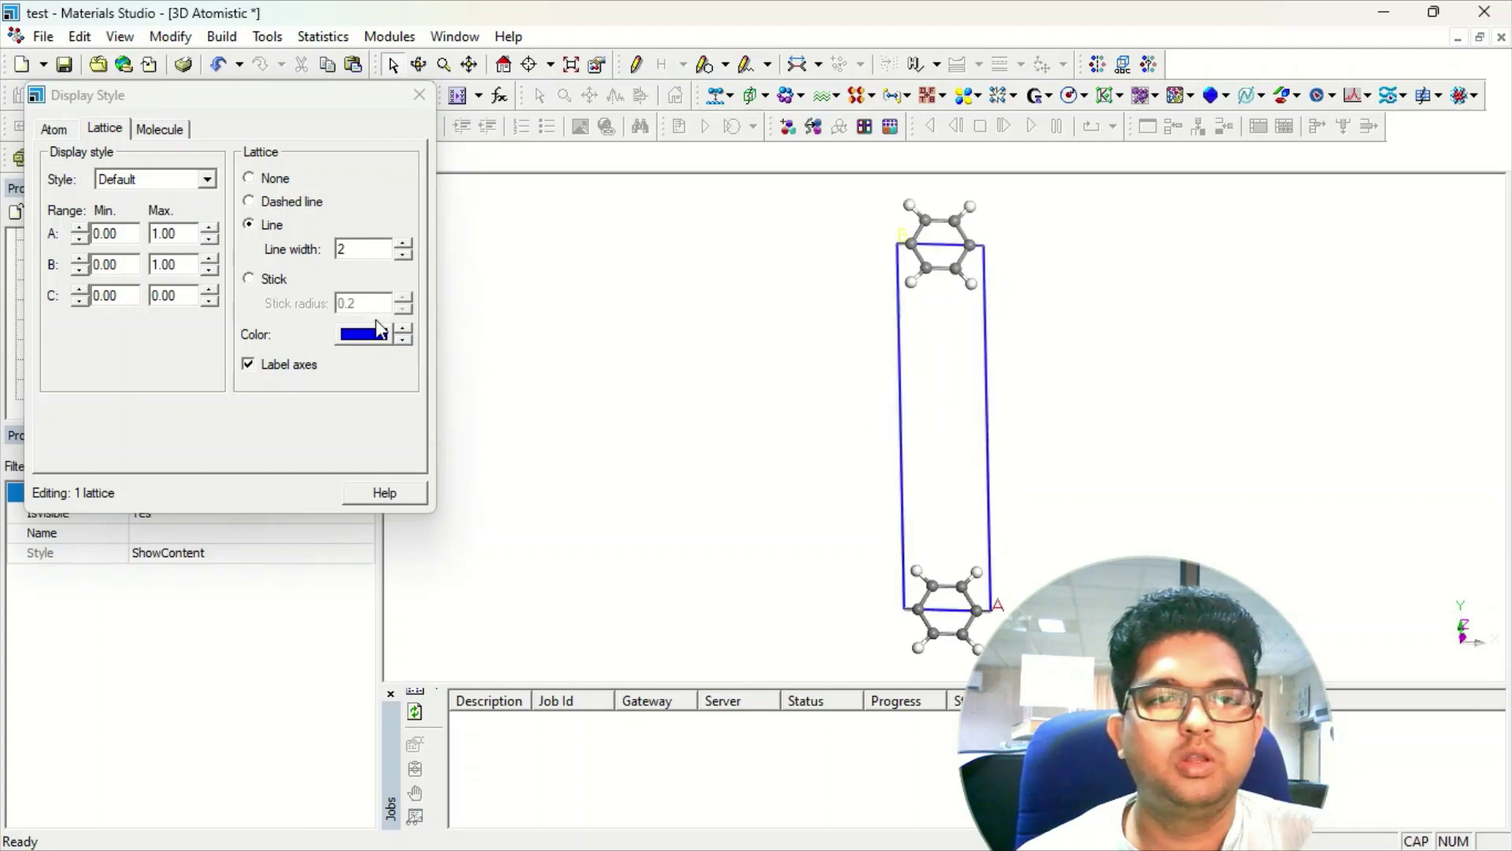
left_click(212, 299)
right_click_drag(965, 416, 1064, 277)
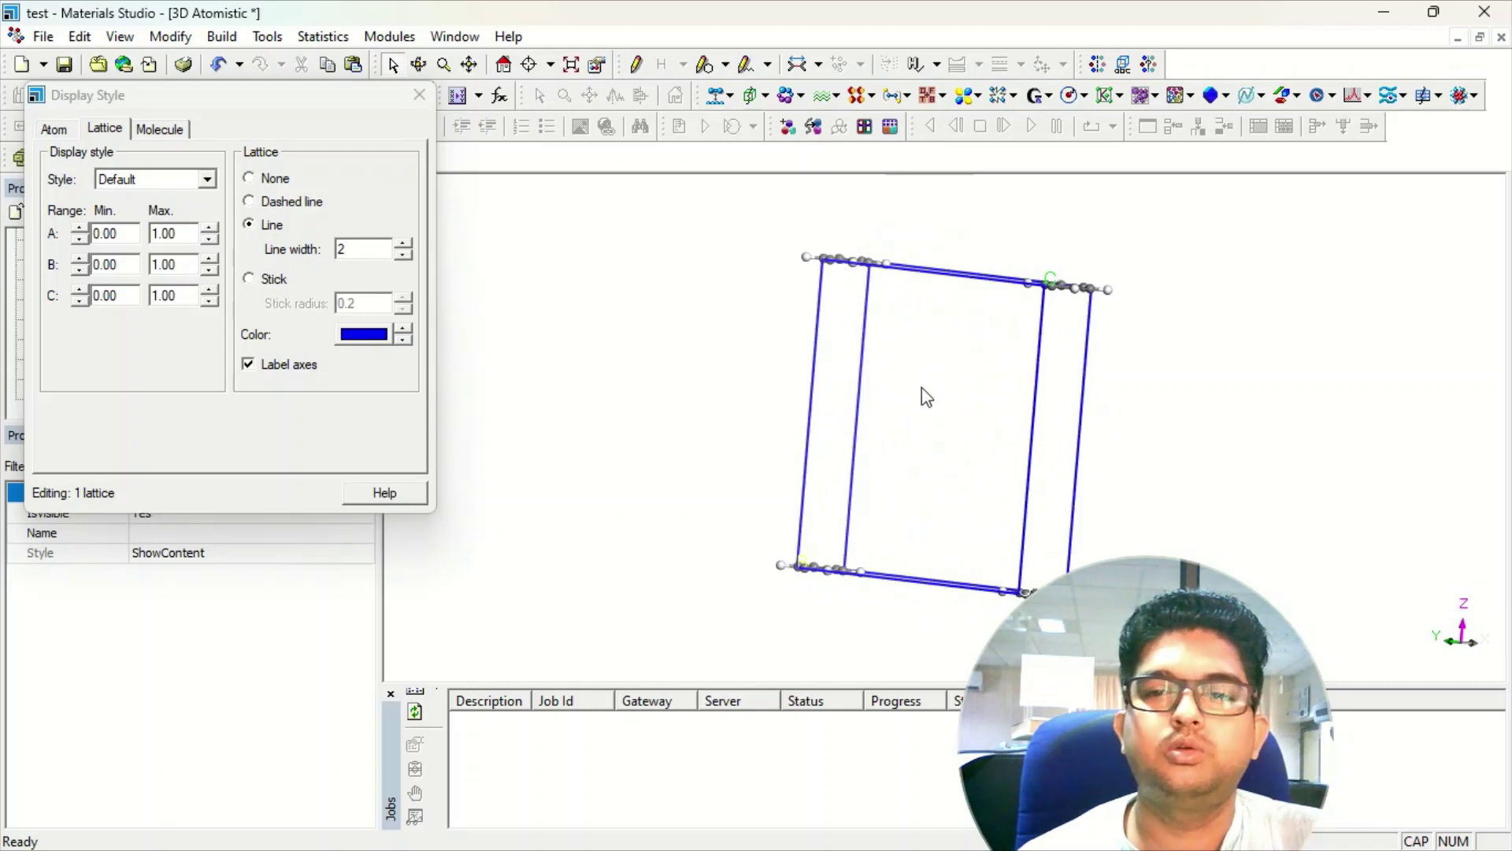
right_click_drag(922, 390, 1045, 386)
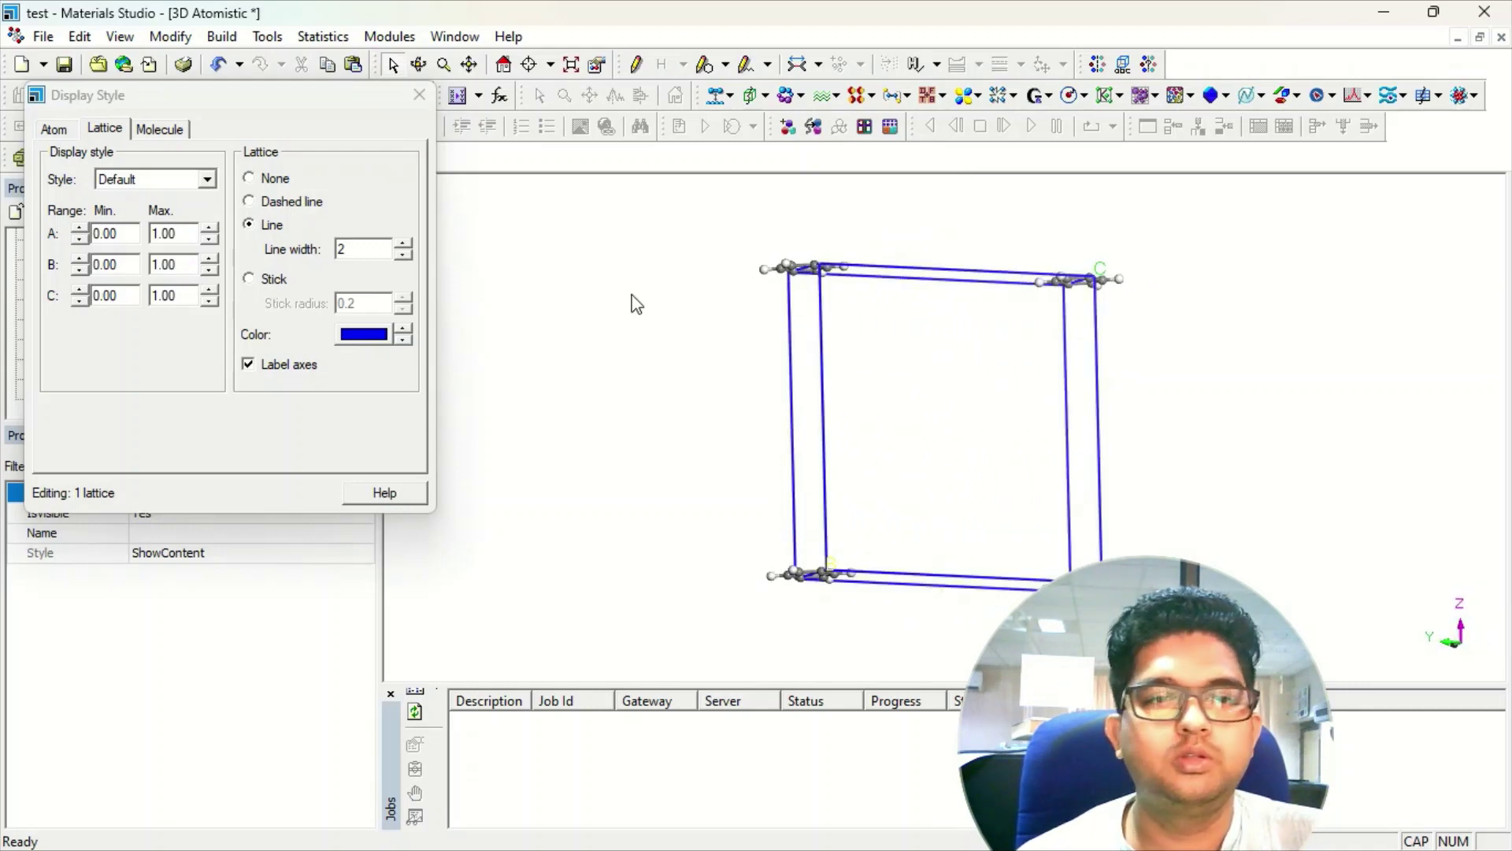
Step: Set the lattice display maximum back to 0 along B and C and to 2 along A
left_click(211, 303)
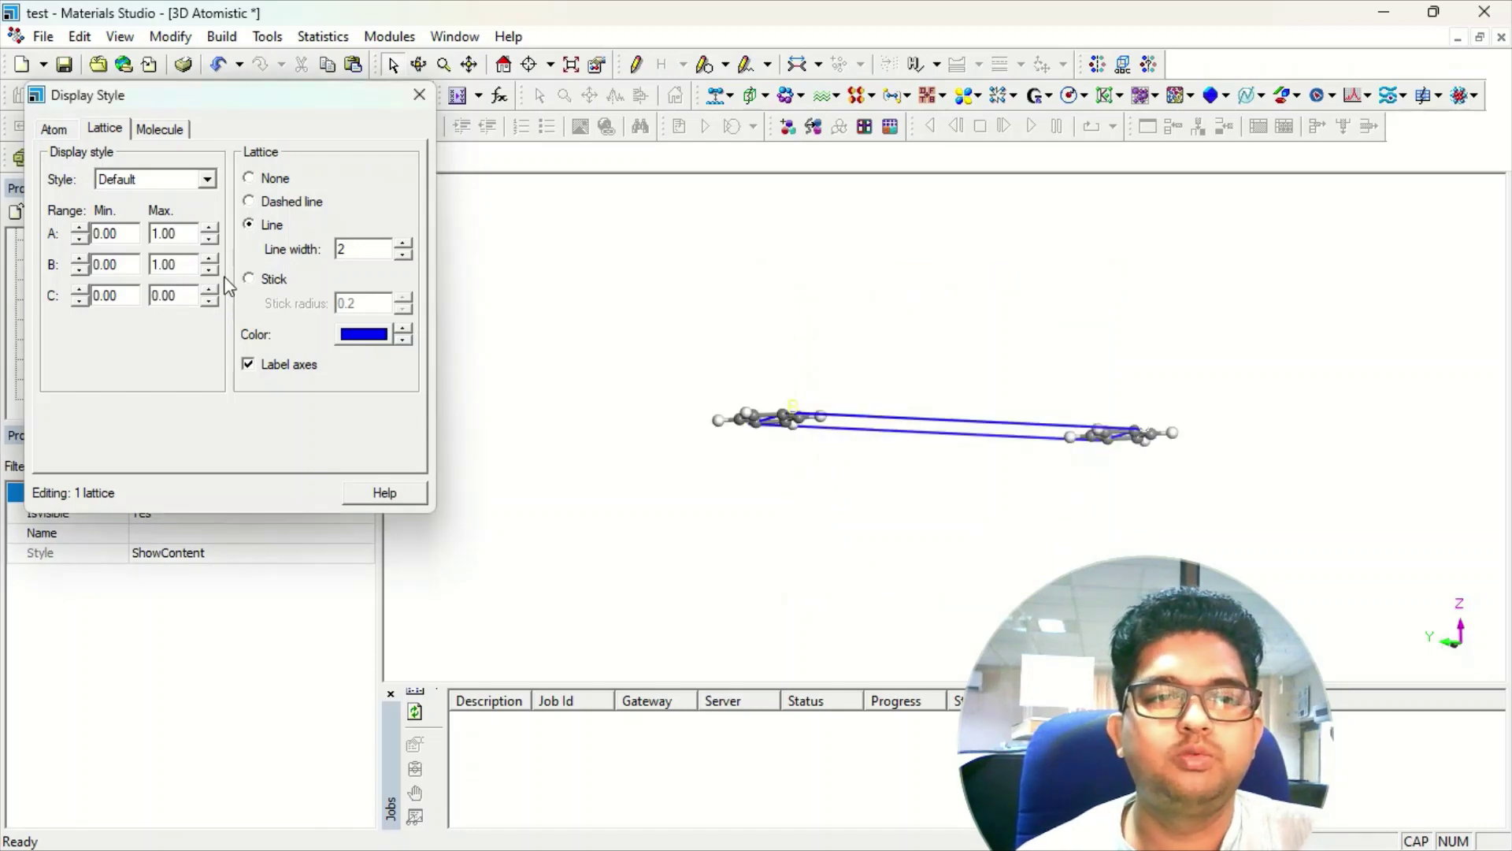
left_click(211, 271)
right_click_drag(805, 363, 960, 356)
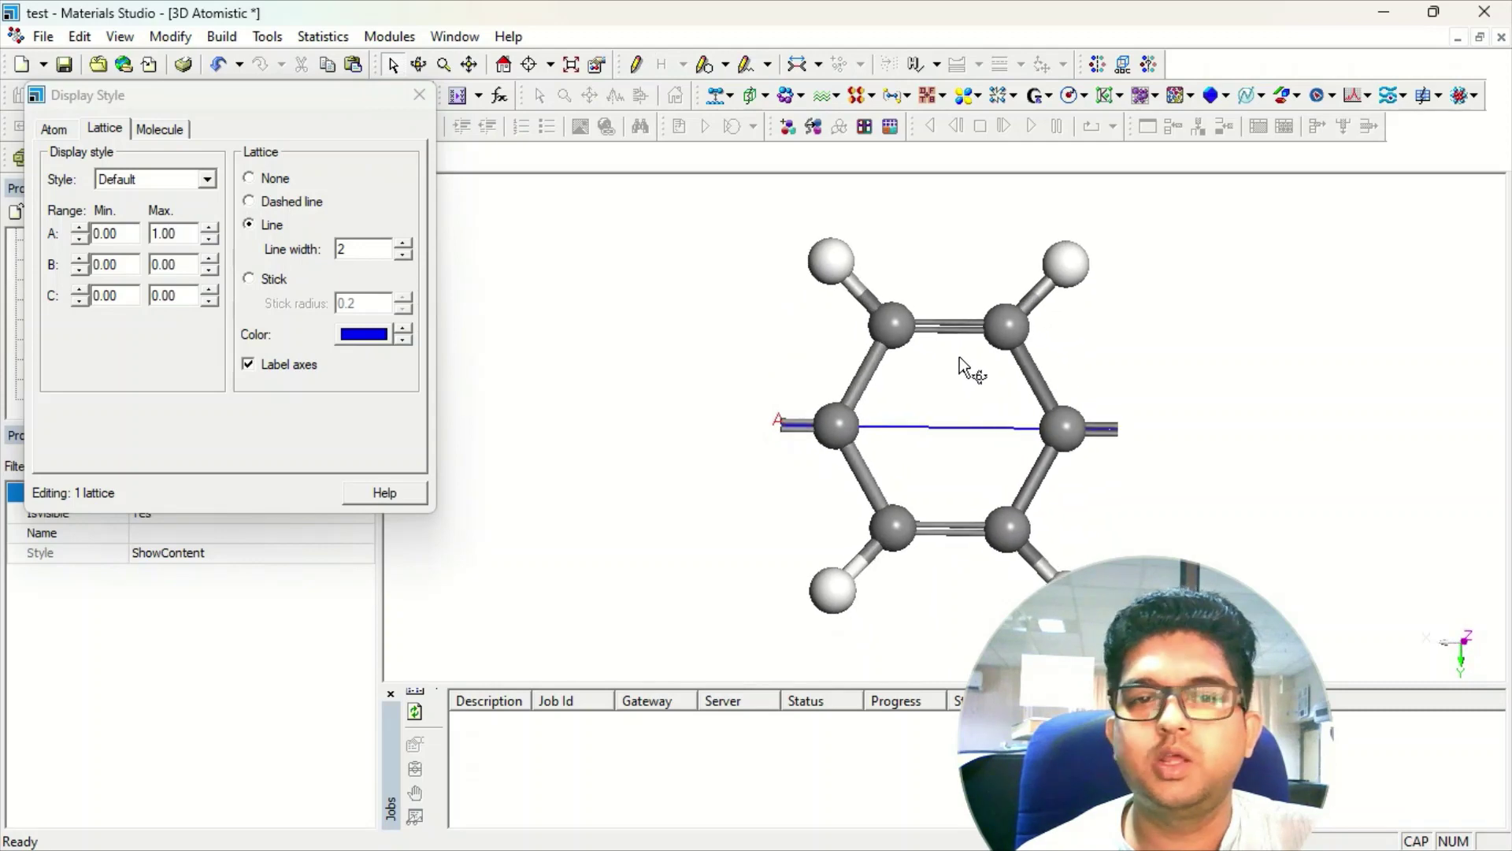
left_click(210, 230)
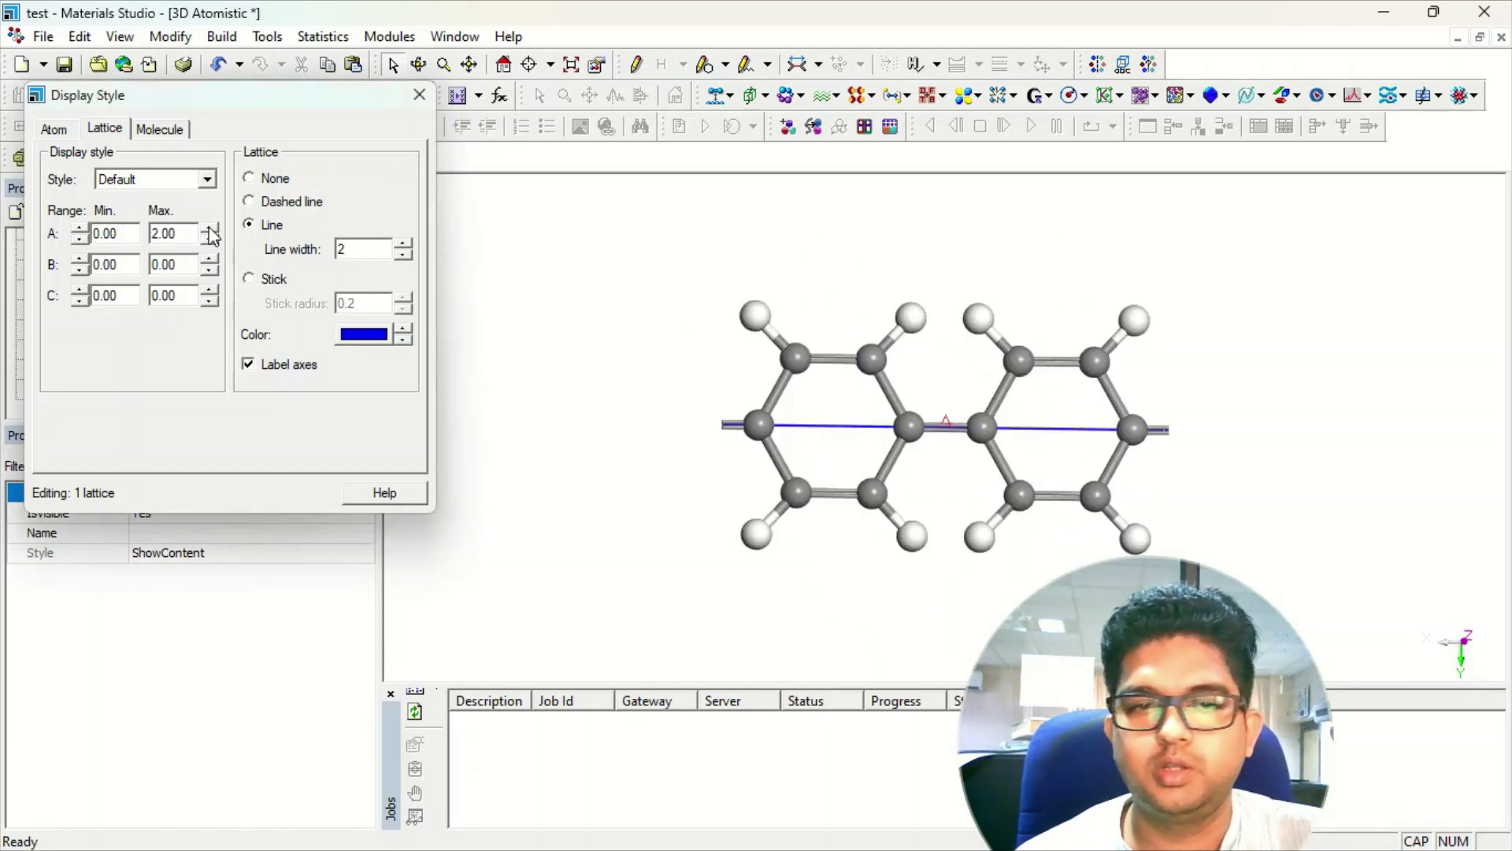